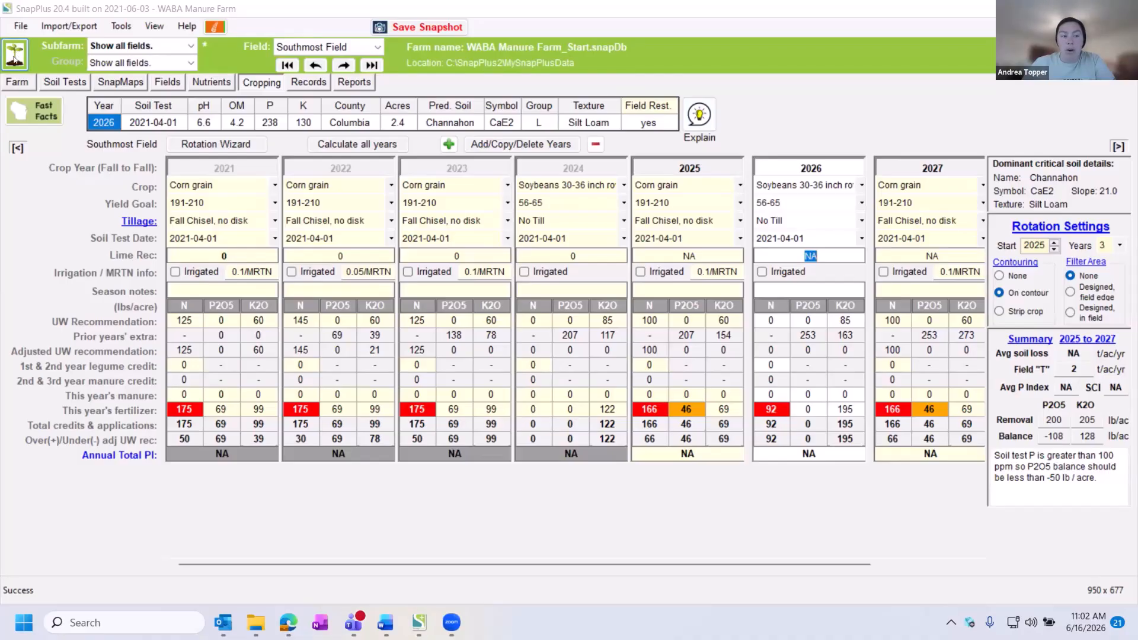
Show the 2026 cropping table for all fields, and switch to the SnapPlus V3 browser window
left_click(15, 57)
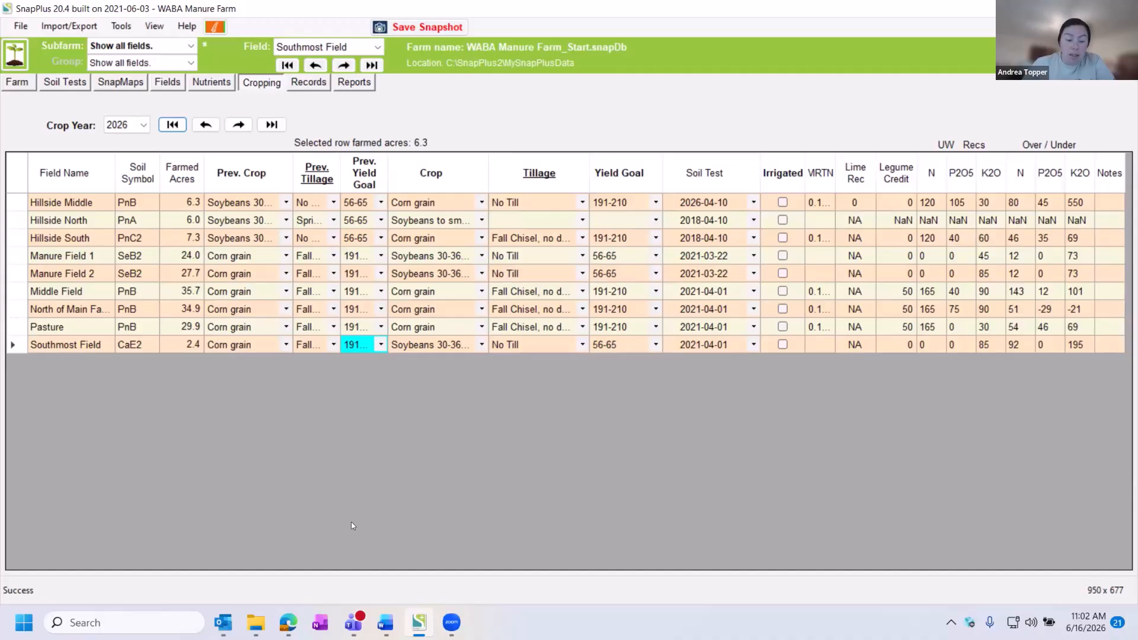
mouse_move(288, 623)
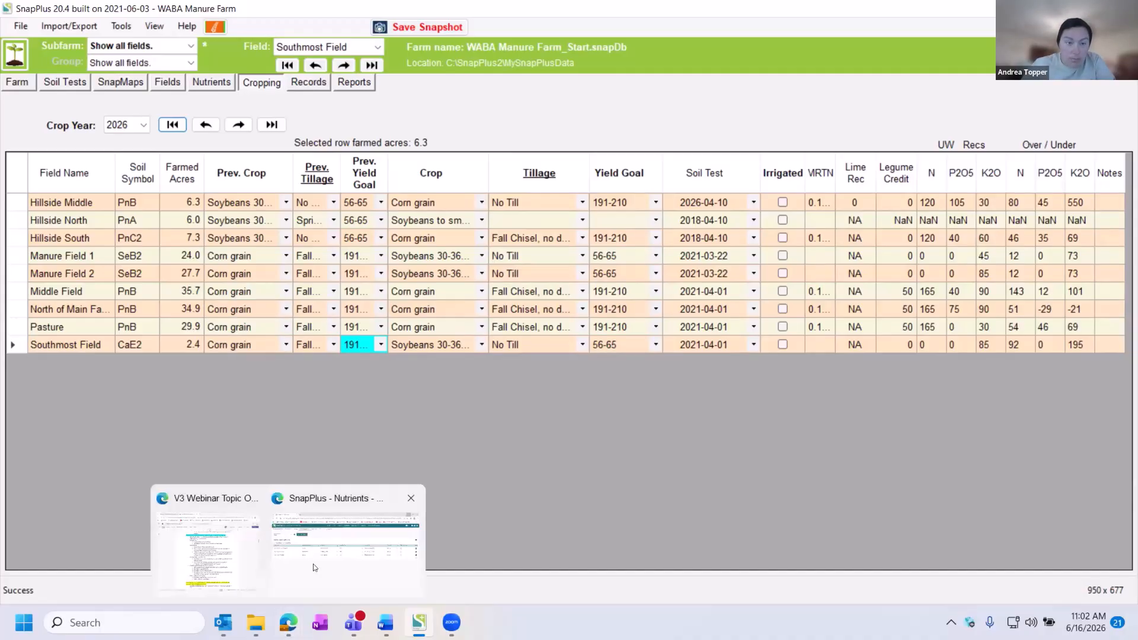
left_click(314, 567)
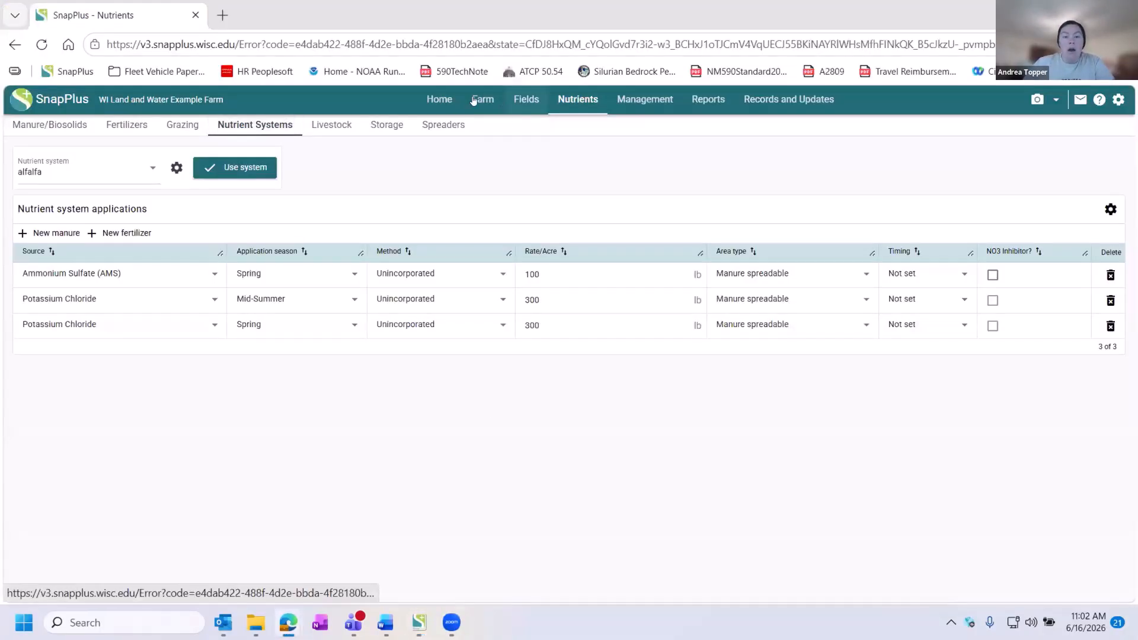
Open the WI Land and Water Example Farm and show the management field view for field 2
left_click(432, 100)
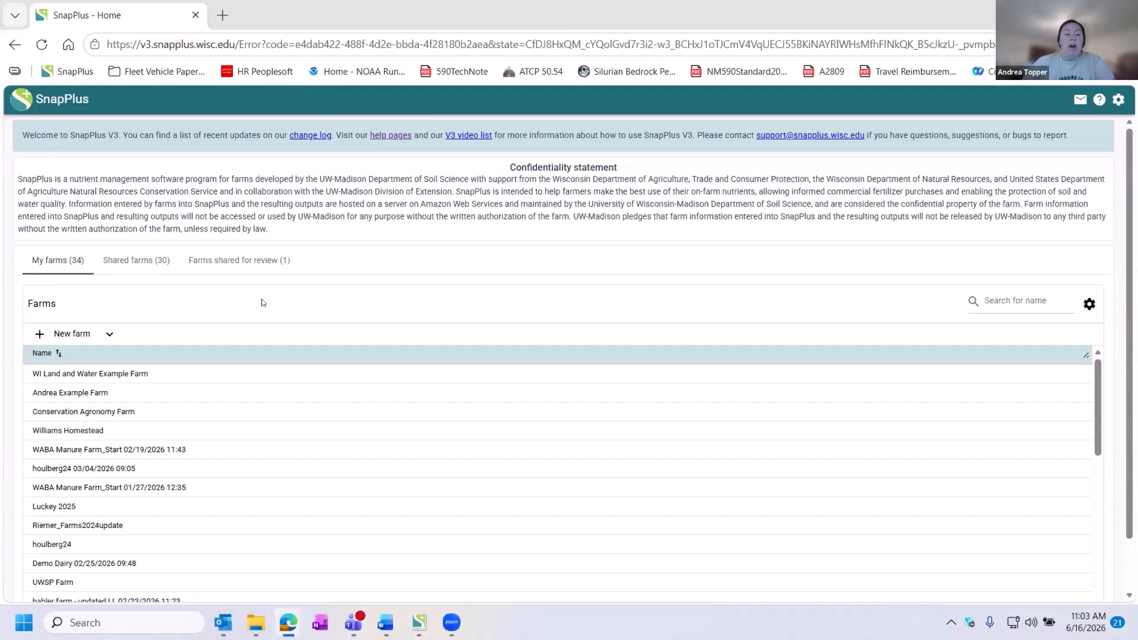
left_click(114, 372)
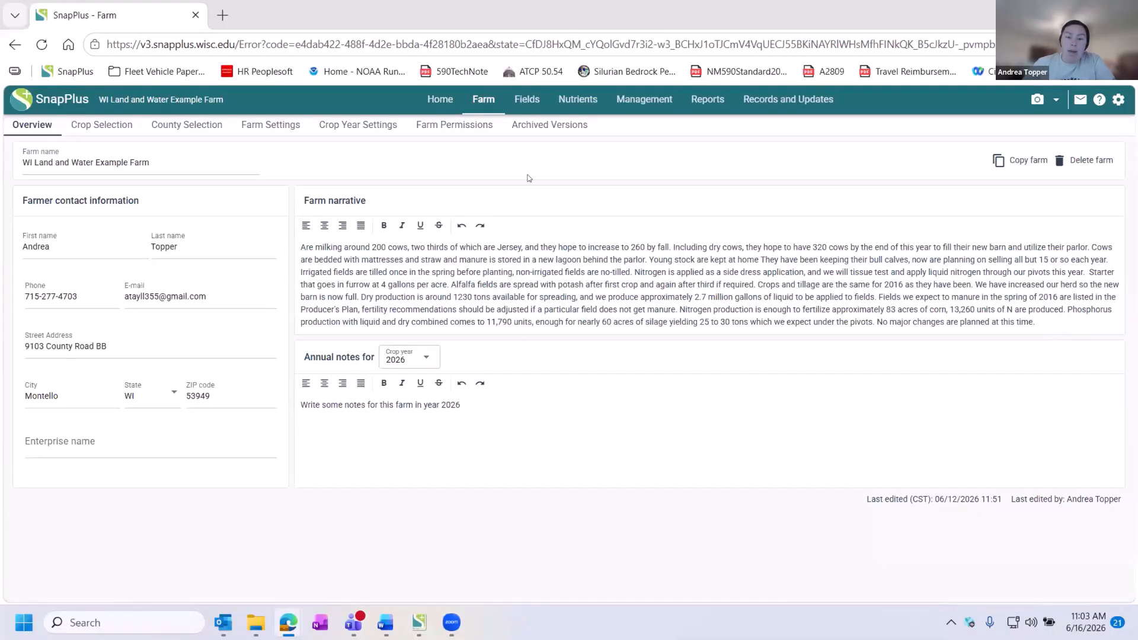
left_click(645, 100)
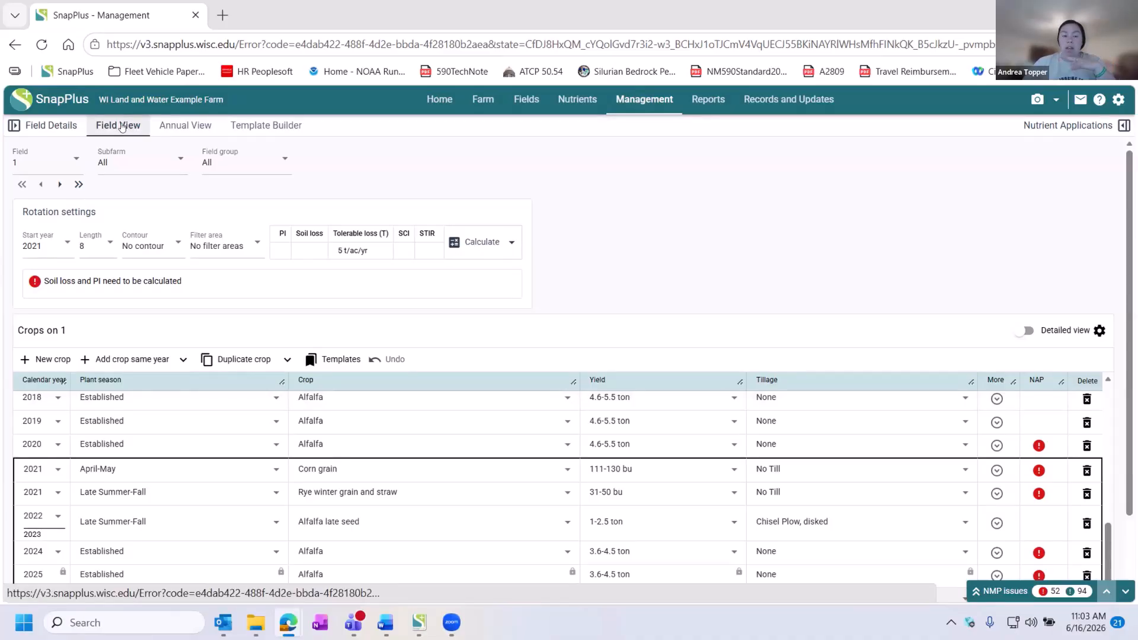
left_click(48, 168)
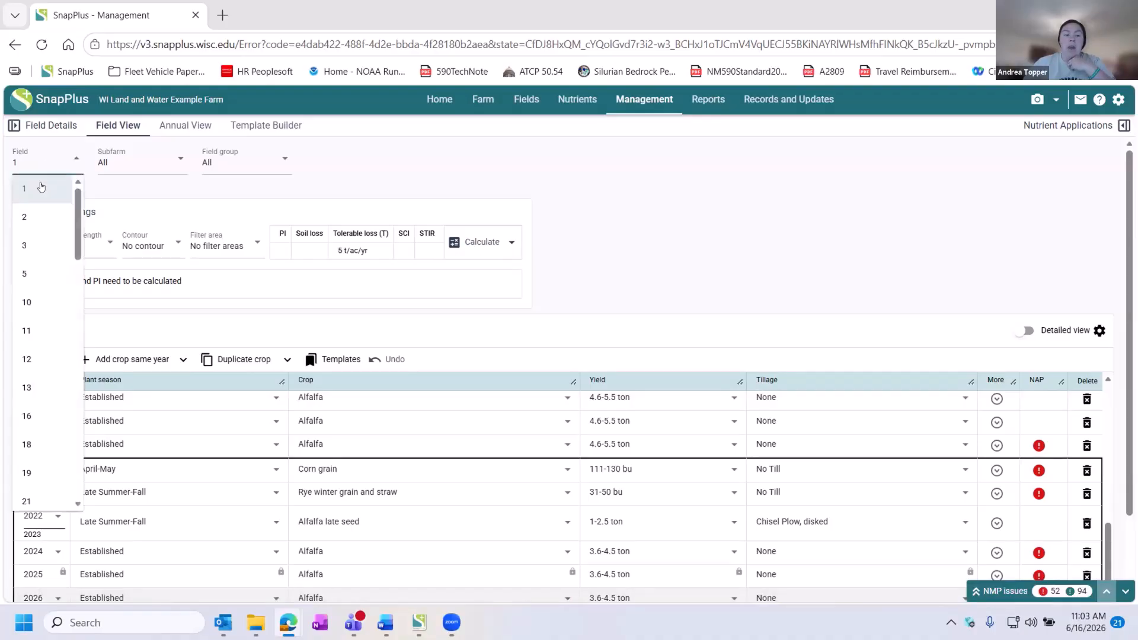
left_click(33, 222)
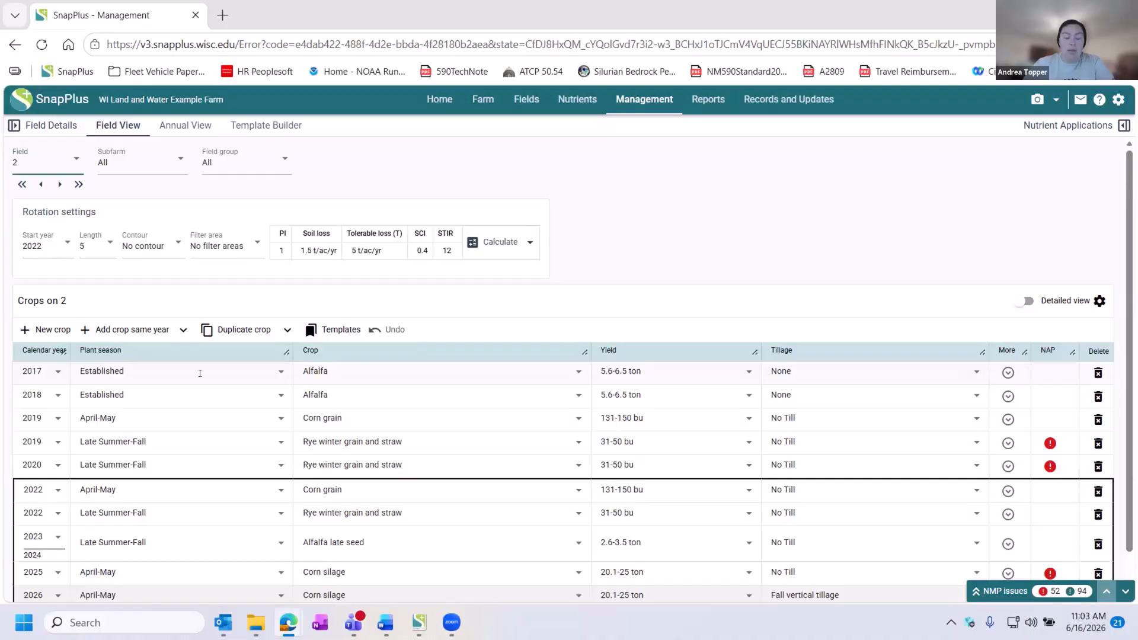
Reverse the order of field 2's crops table so the most recent year comes first
left_click(1098, 302)
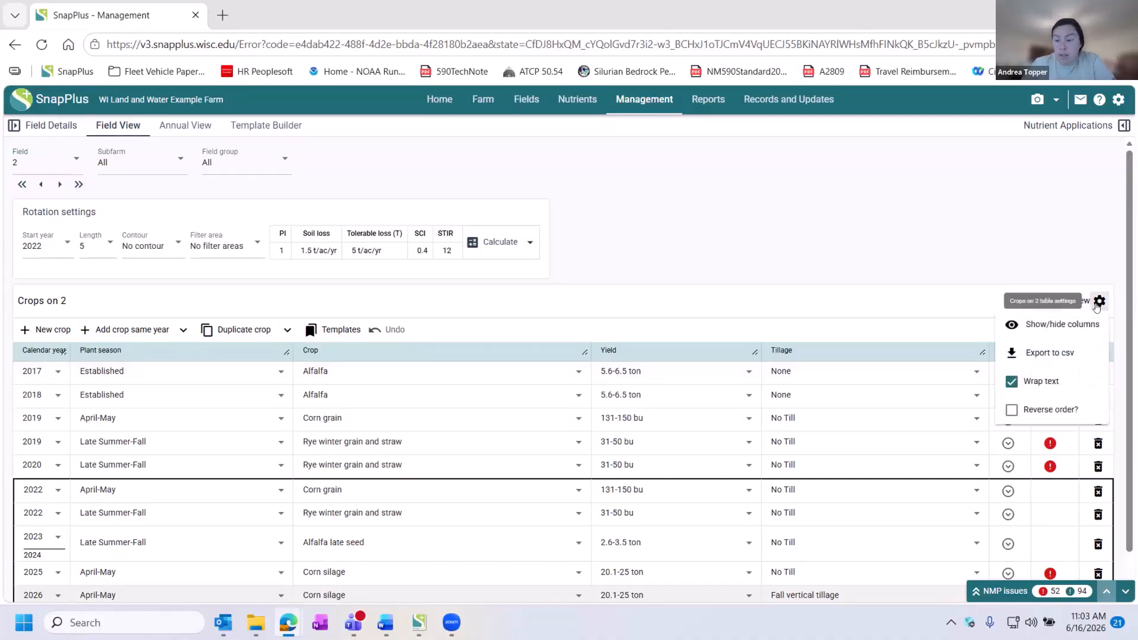
left_click(1011, 410)
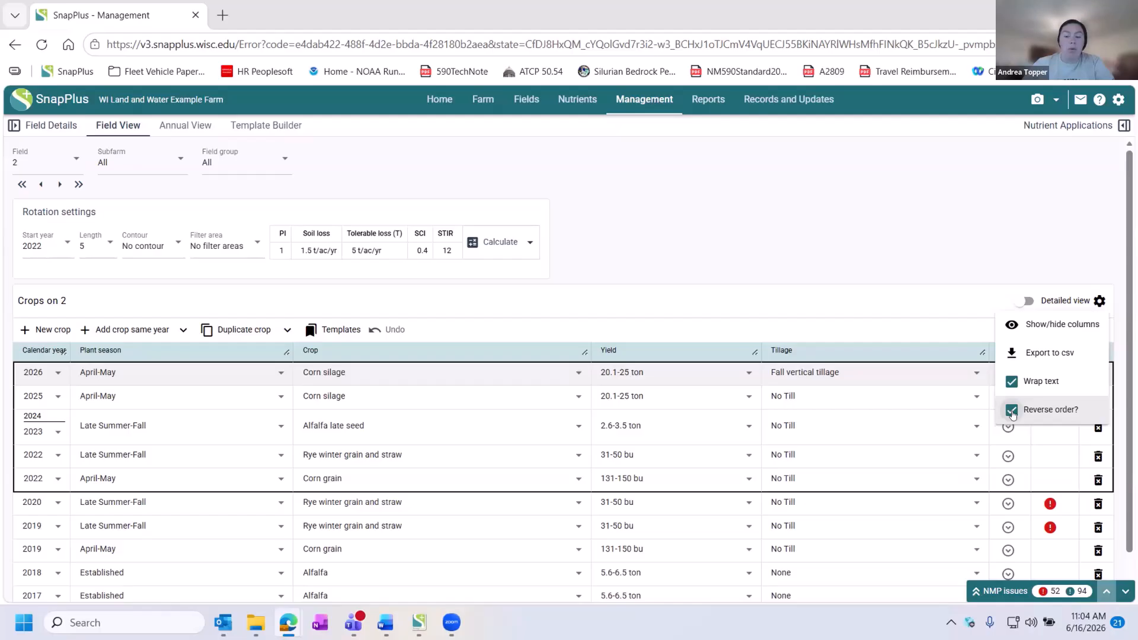
left_click(732, 297)
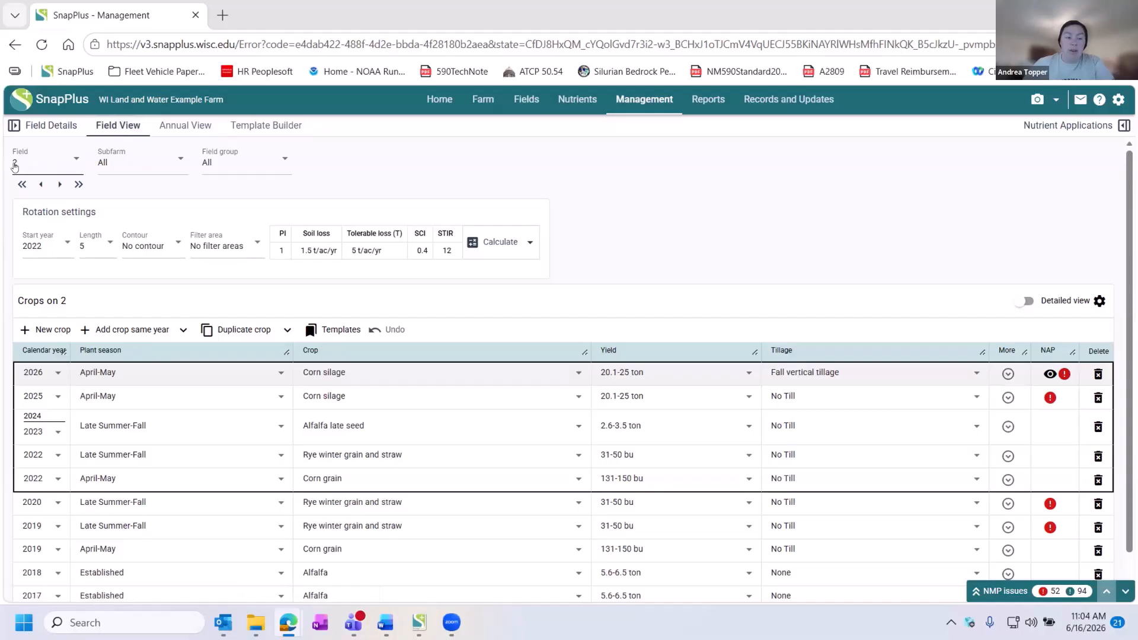
Show the annual view for crop year 2026 and sort its table by crop with alfalfa first
left_click(187, 127)
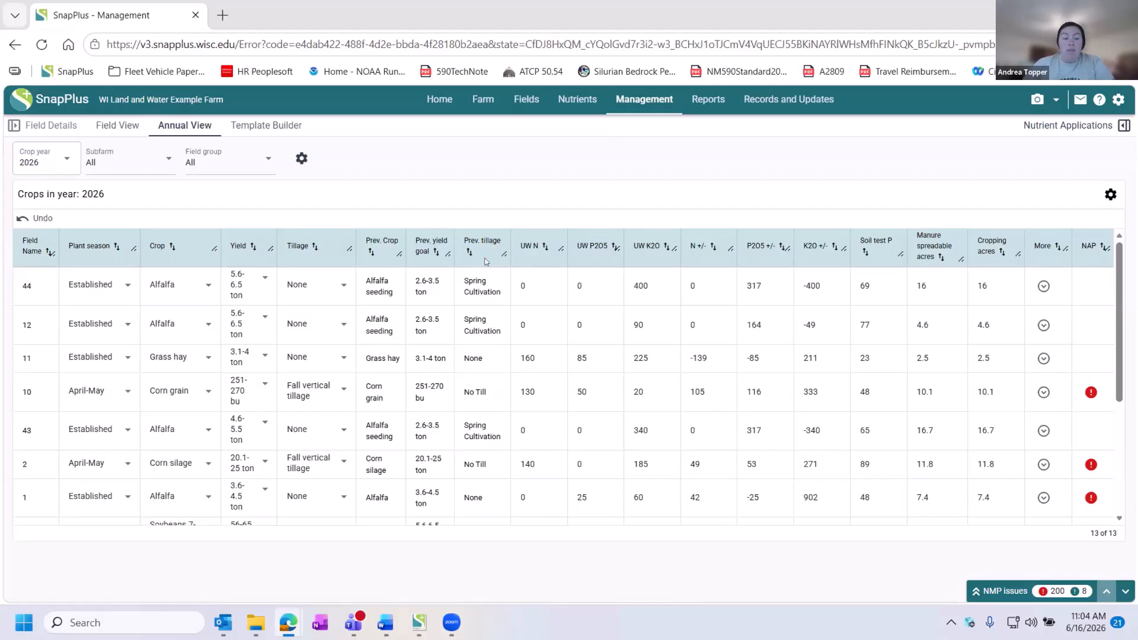
left_click(170, 245)
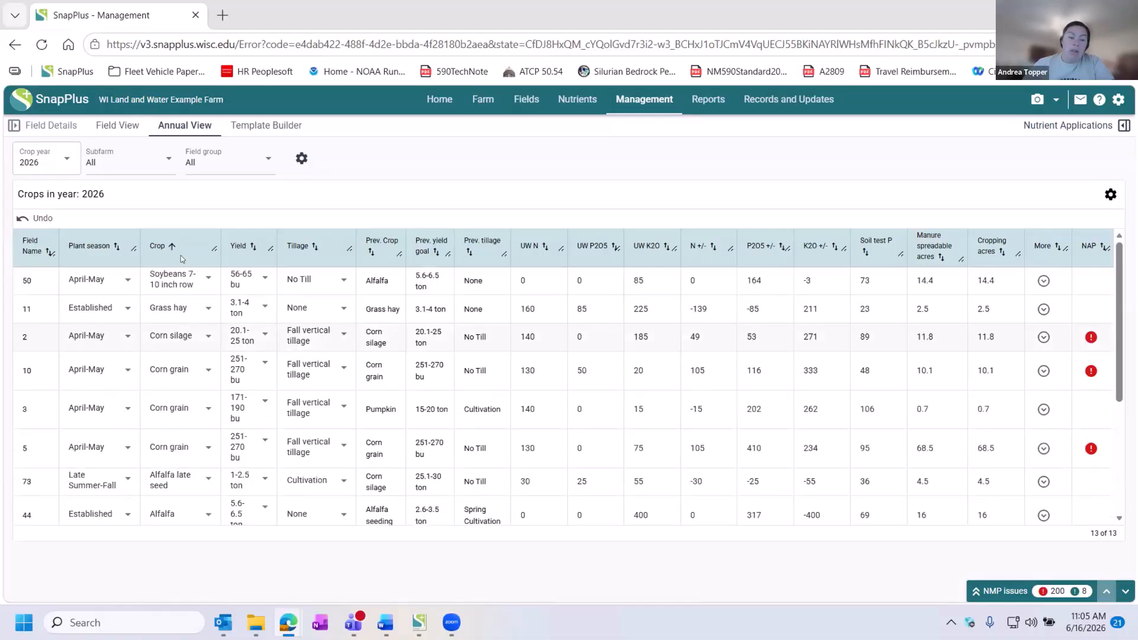
left_click(170, 253)
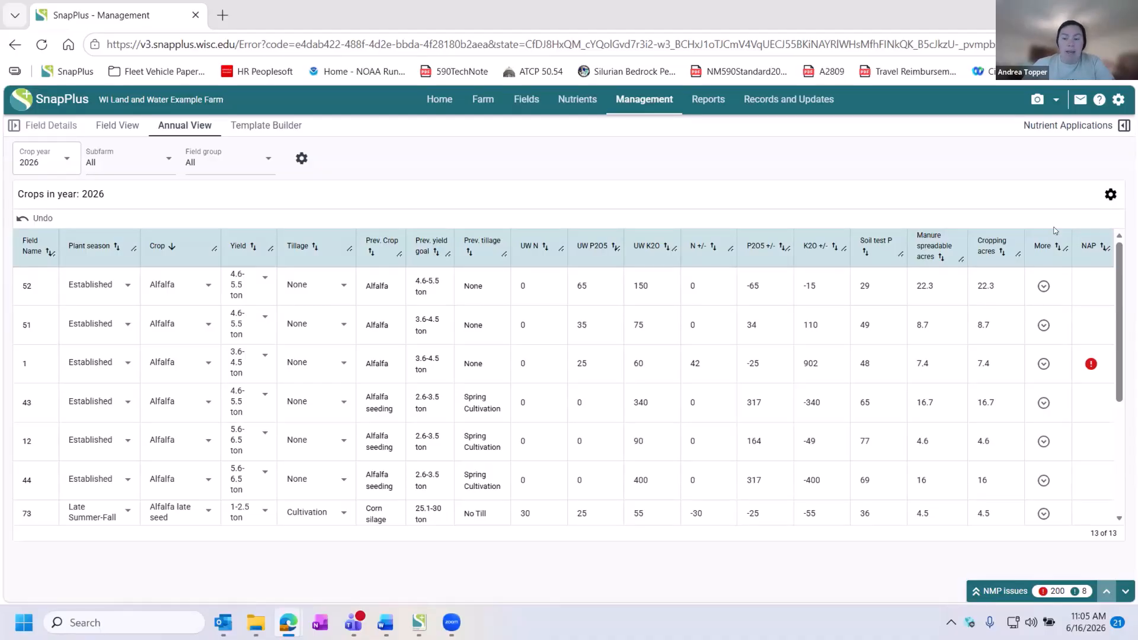
Hide the UW N, UW P2O5, UW K2O and N +/- columns in the 2026 crops table
left_click(1110, 195)
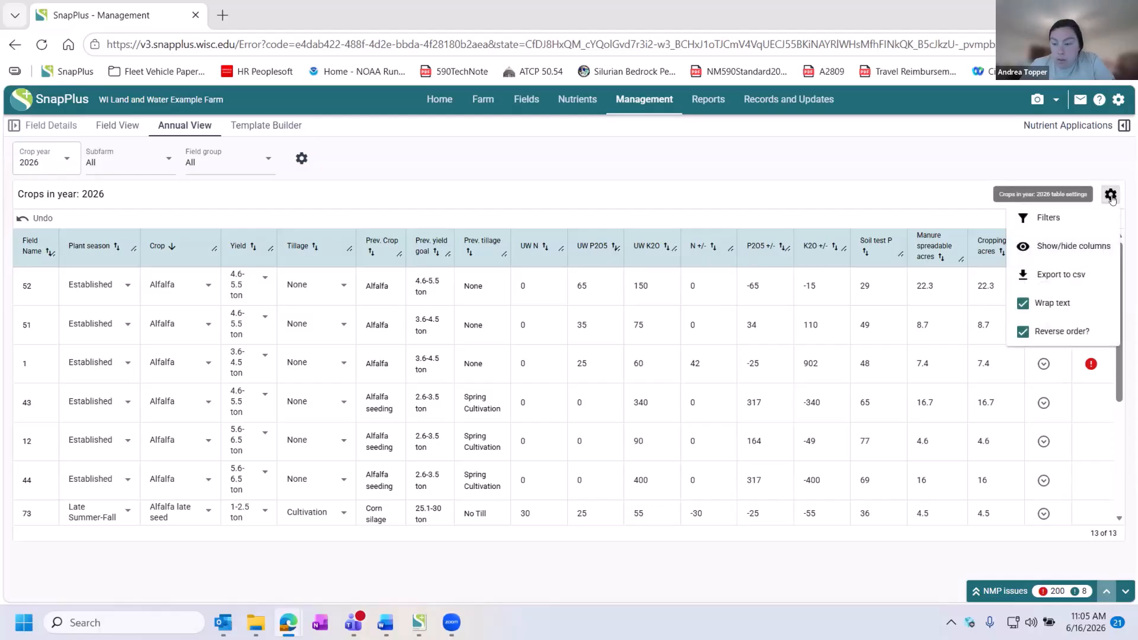
left_click(1066, 252)
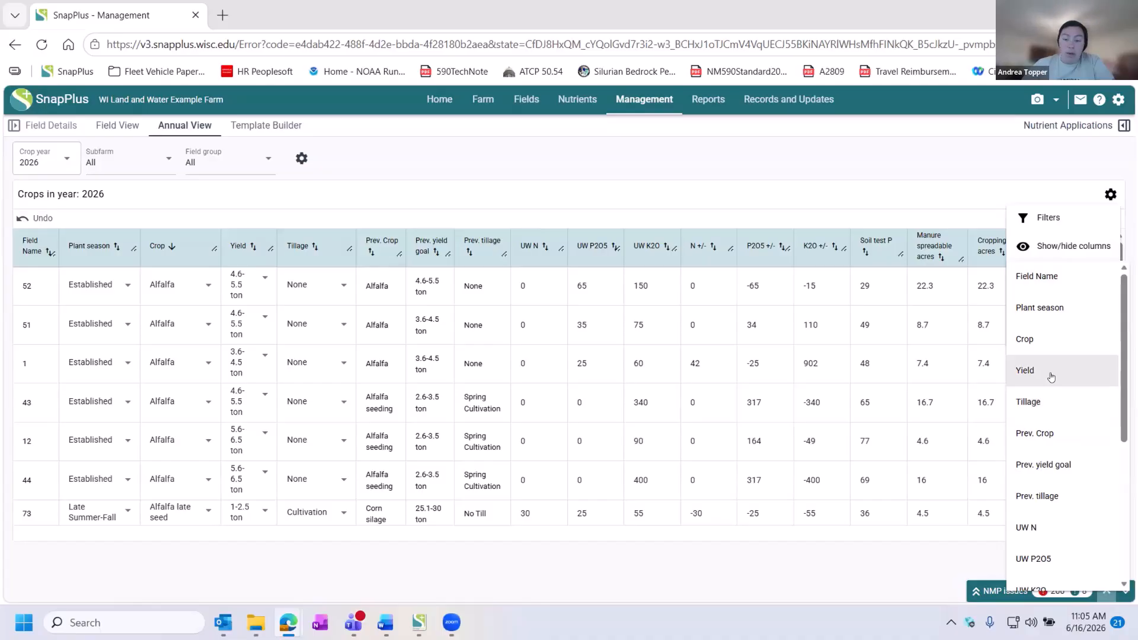
scroll(1049, 394, "down", 1)
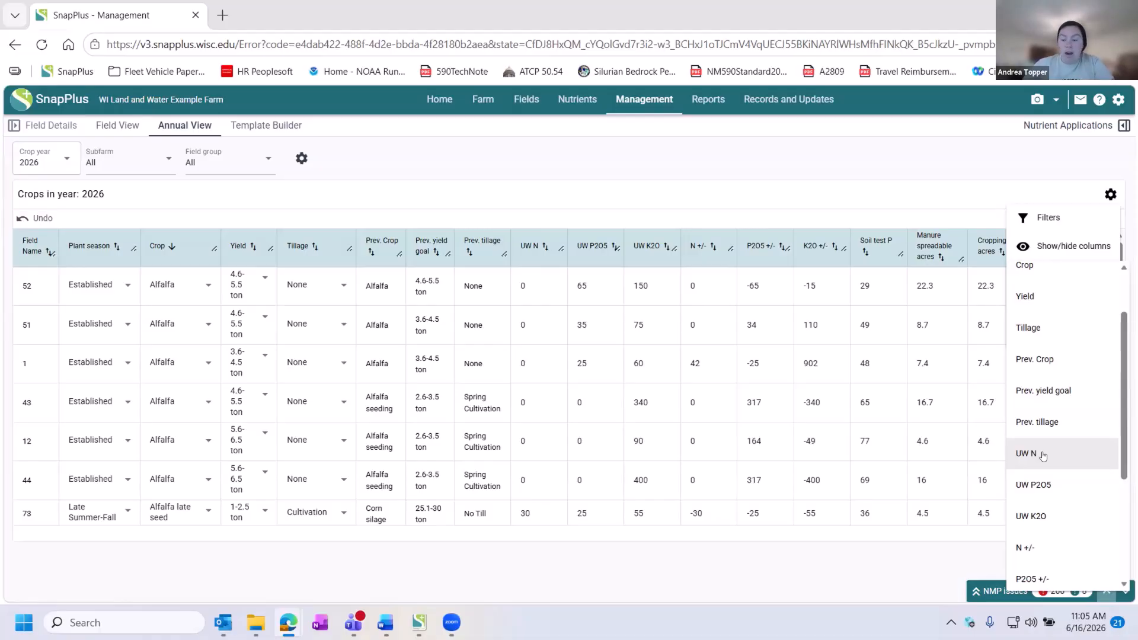
left_click(1043, 455)
left_click(1036, 485)
left_click(1033, 517)
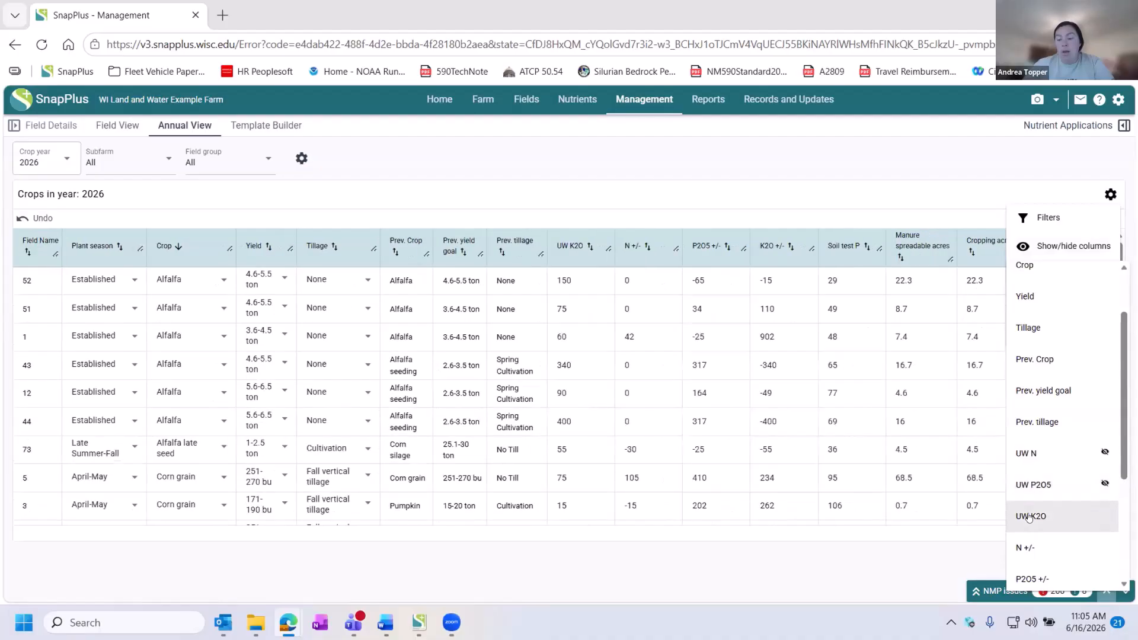
left_click(1023, 547)
Hide the P2O5 +/-, K2O +/-, Soil test P and Manure spreadable acres columns as well
scroll(1024, 522, "down", 3)
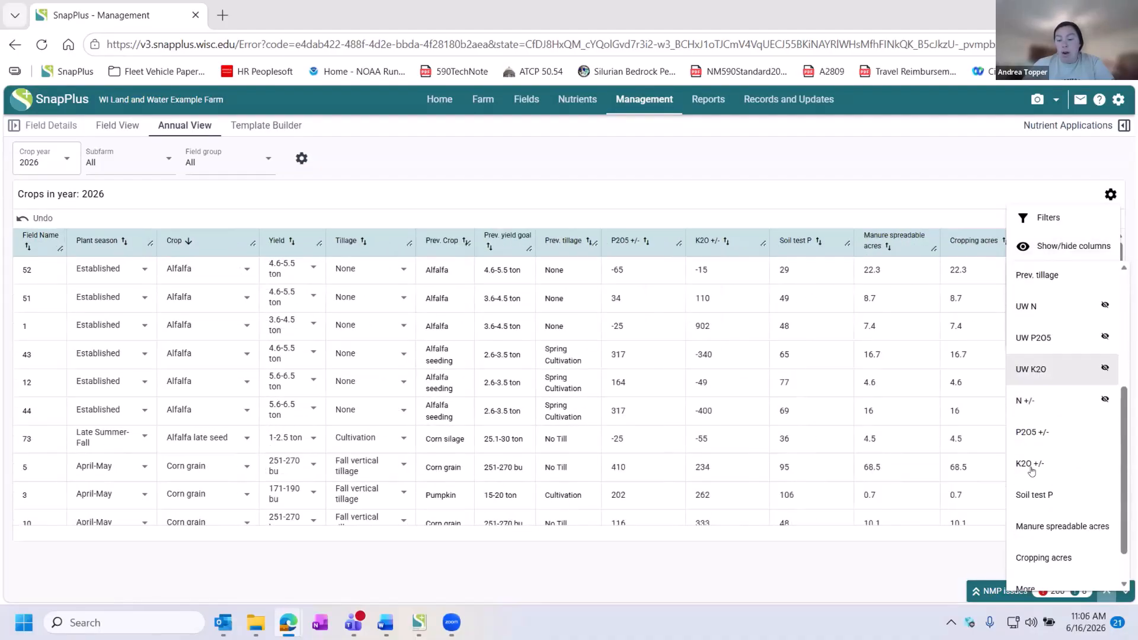
left_click(1025, 428)
left_click(1027, 461)
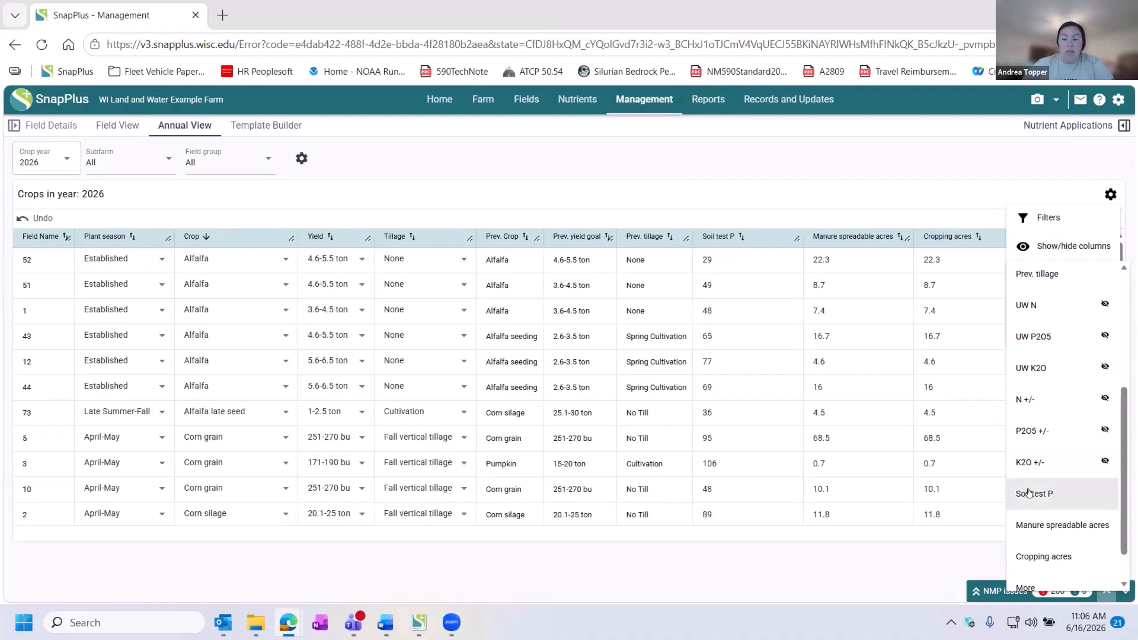
left_click(1029, 493)
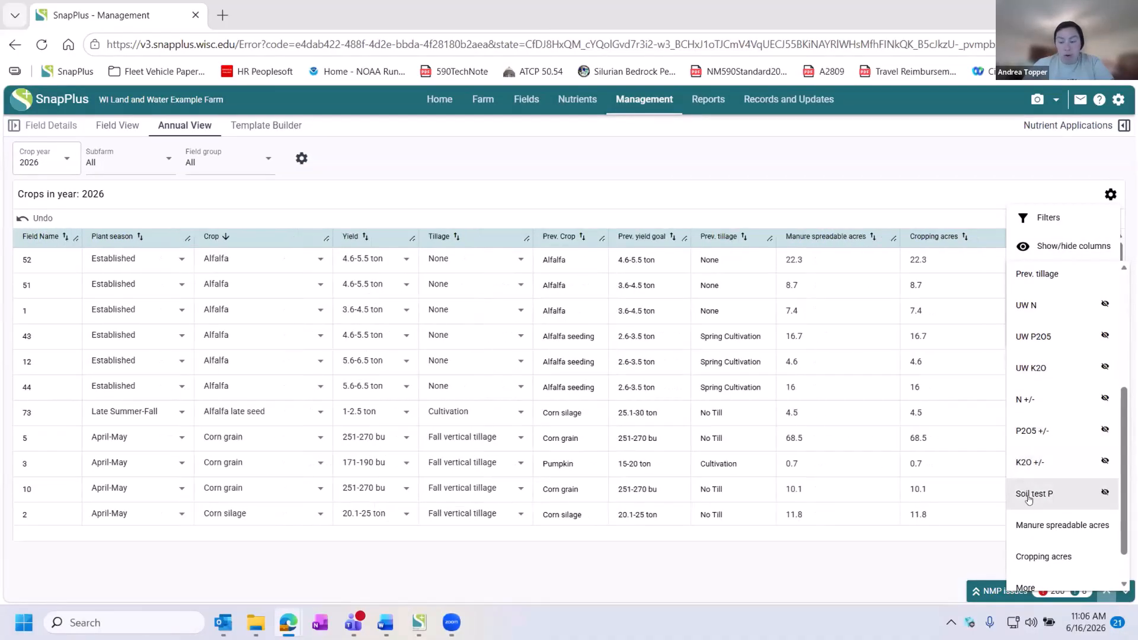
left_click(1033, 528)
scroll(1046, 525, "down", 1)
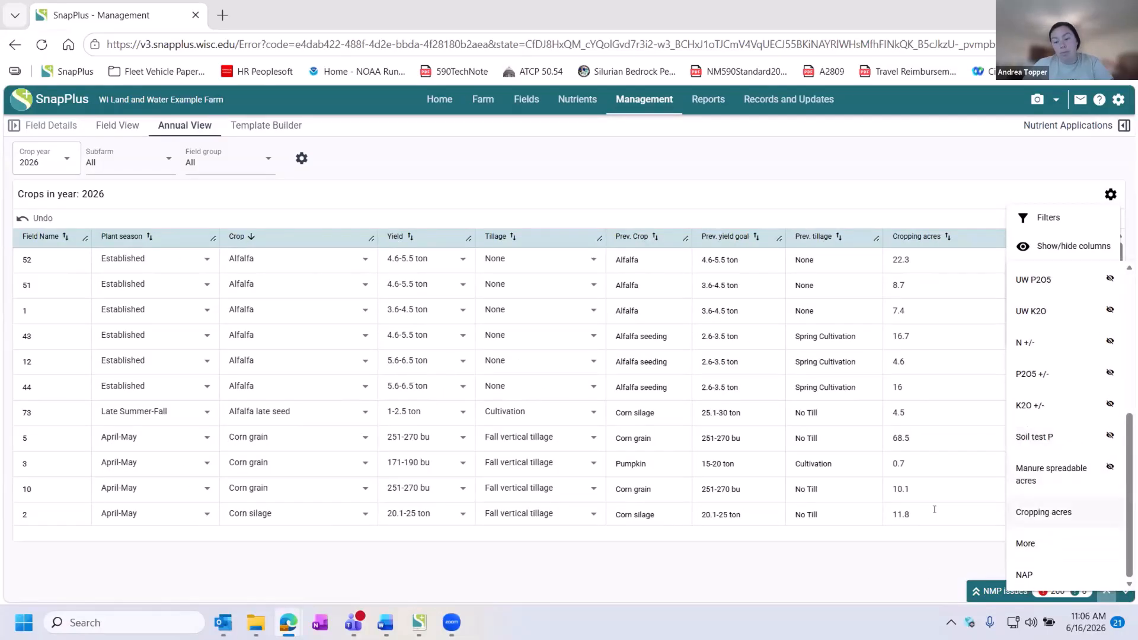
left_click(927, 572)
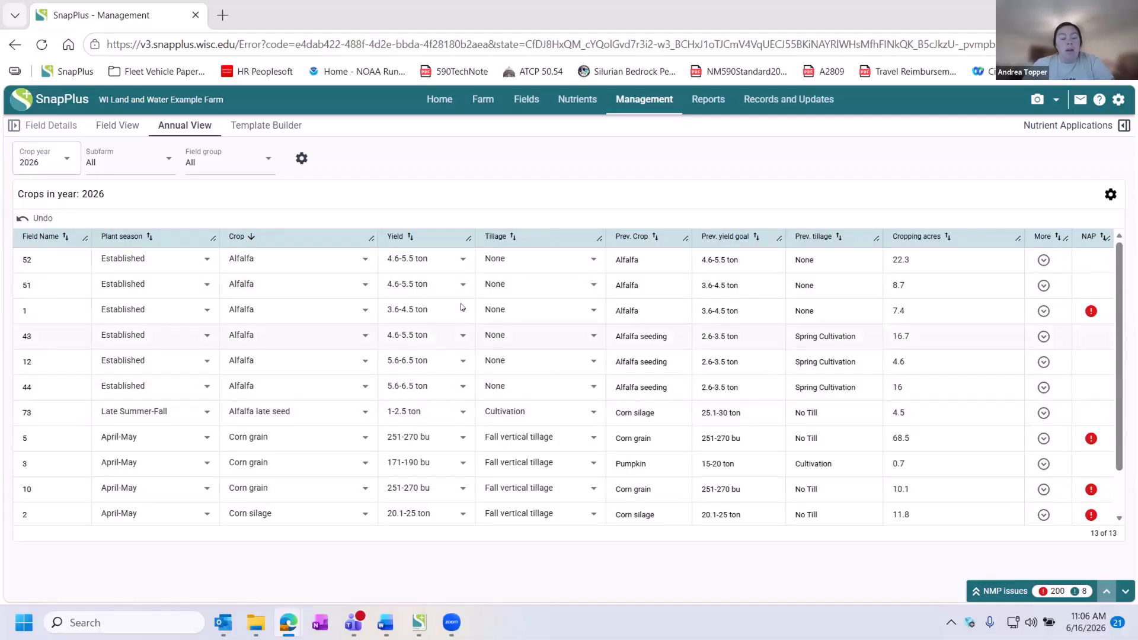
Re-sort the 2026 crops table by crop with alfalfa first, and add a Crop filter to it
left_click(250, 236)
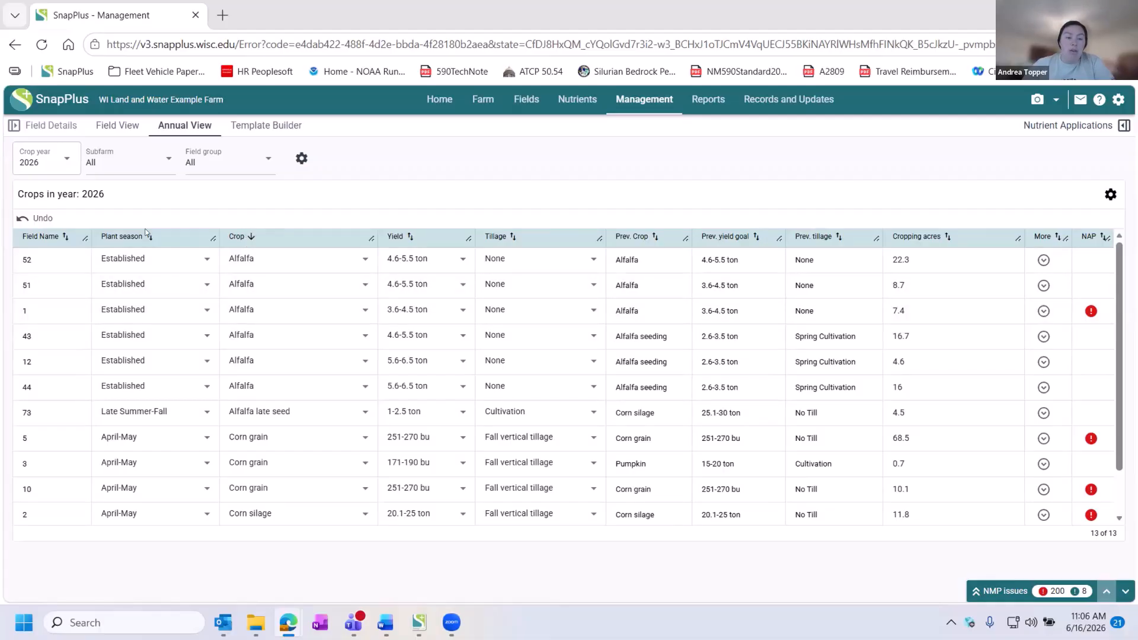
left_click(250, 236)
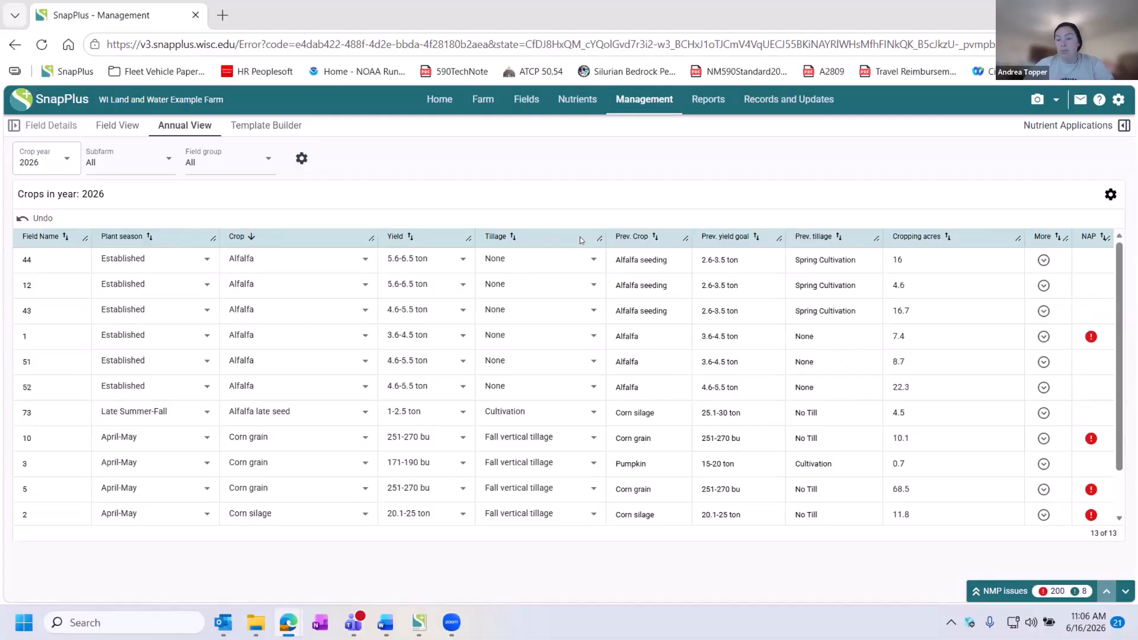
left_click(1107, 198)
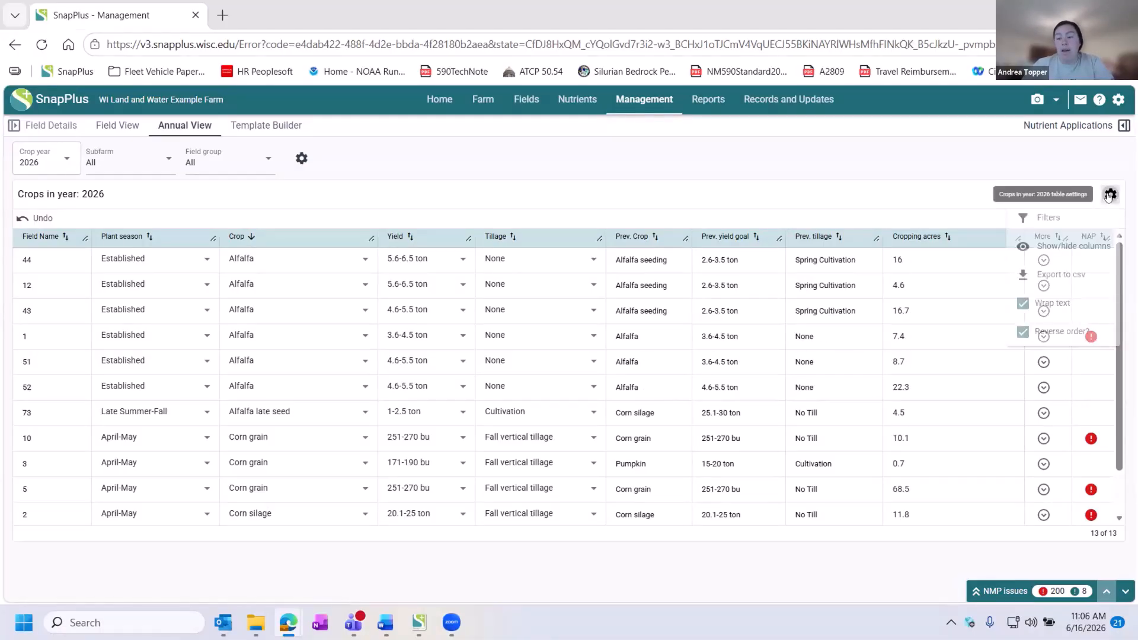
left_click(1039, 219)
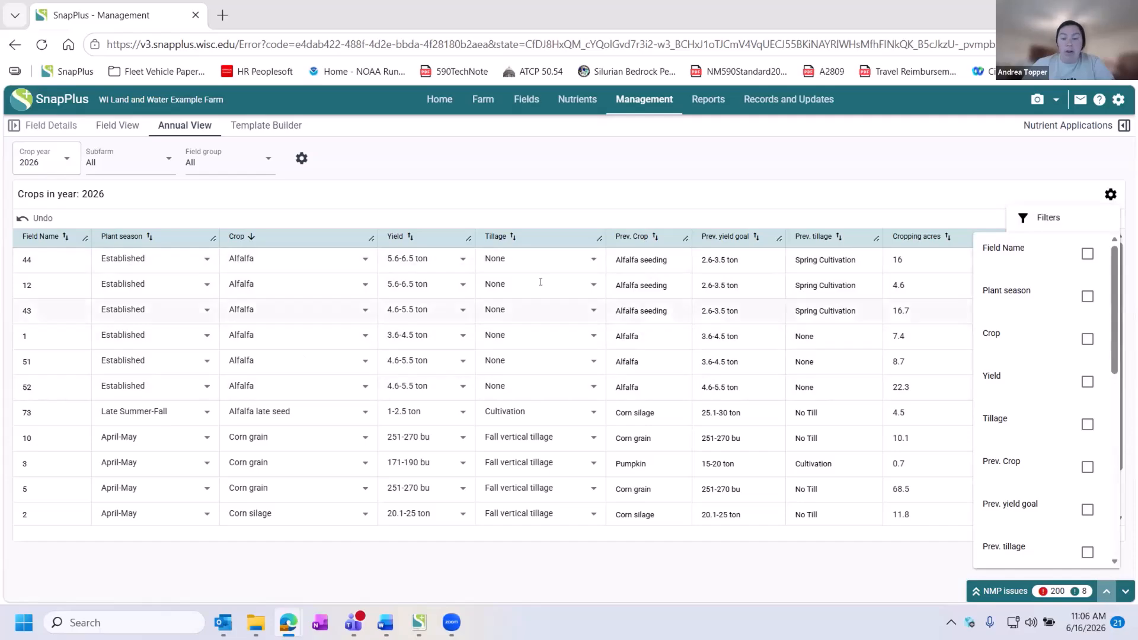
left_click(1085, 340)
left_click(935, 215)
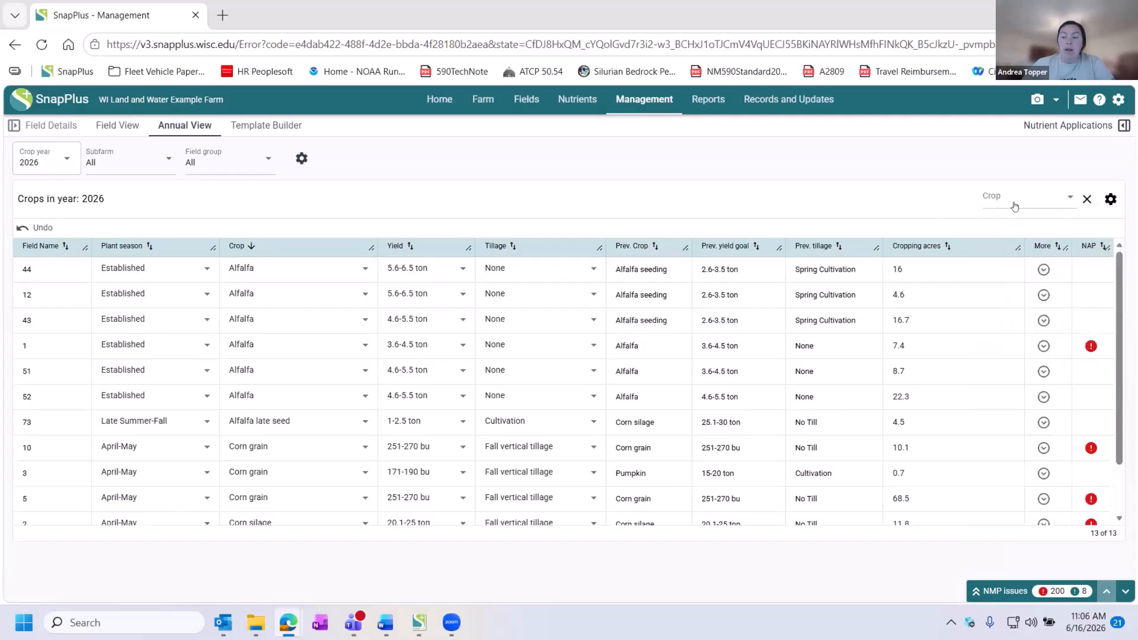
Filter the 2026 crops table to Alfalfa and remove that selection again
left_click(1003, 199)
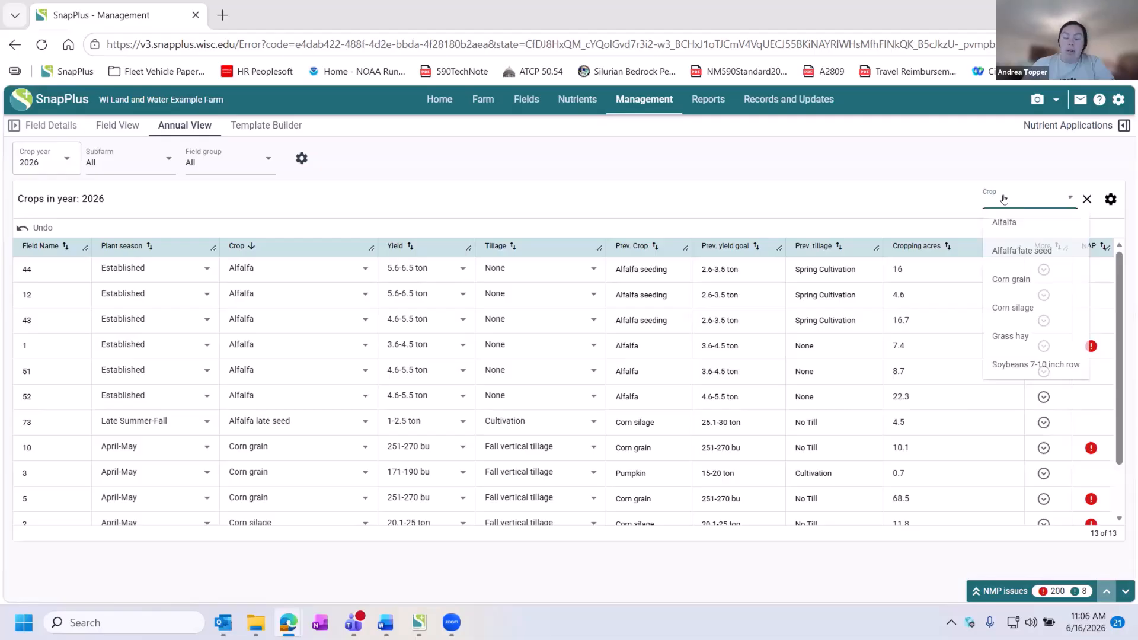
left_click(1007, 223)
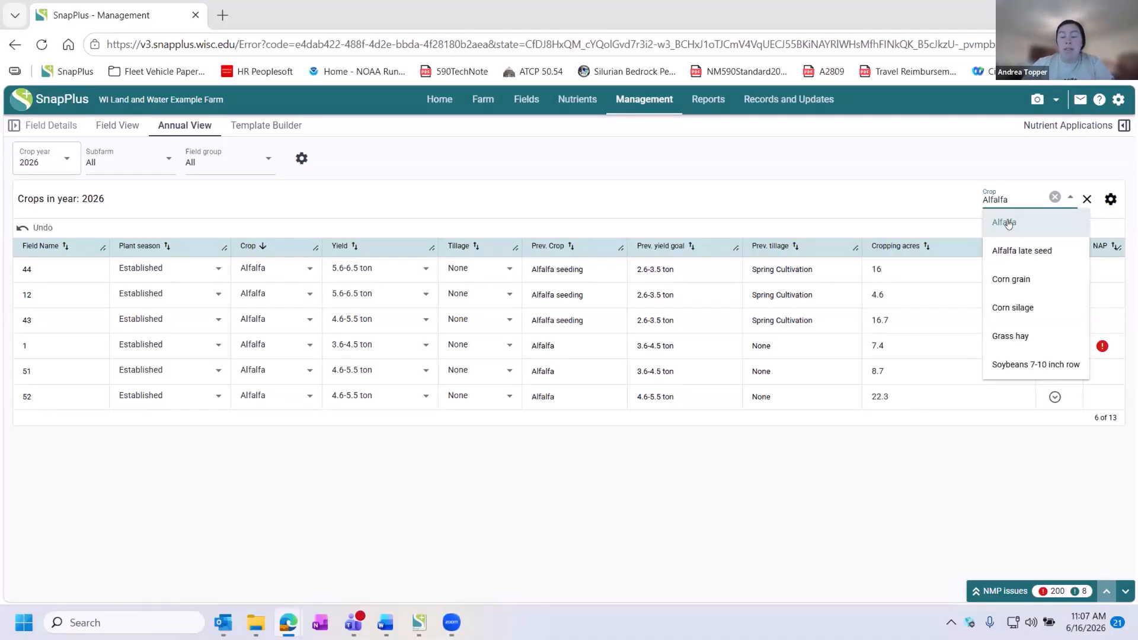
left_click(1008, 223)
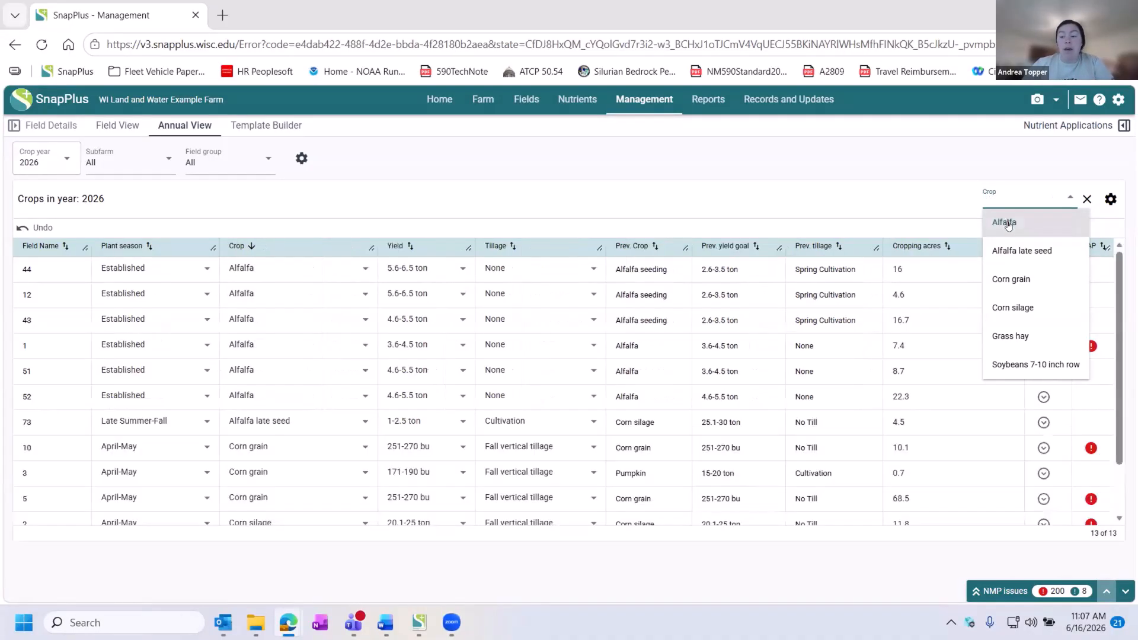
Filter the 2026 crops table to Corn grain and Corn silage, and deselect both crops again
left_click(999, 281)
left_click(998, 308)
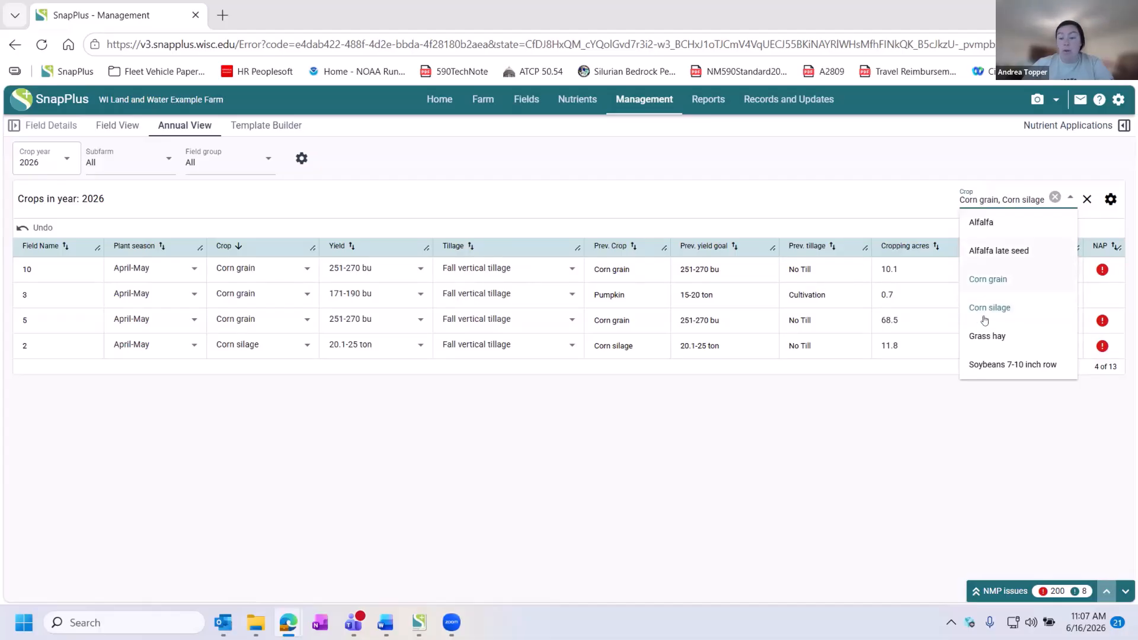
left_click(974, 280)
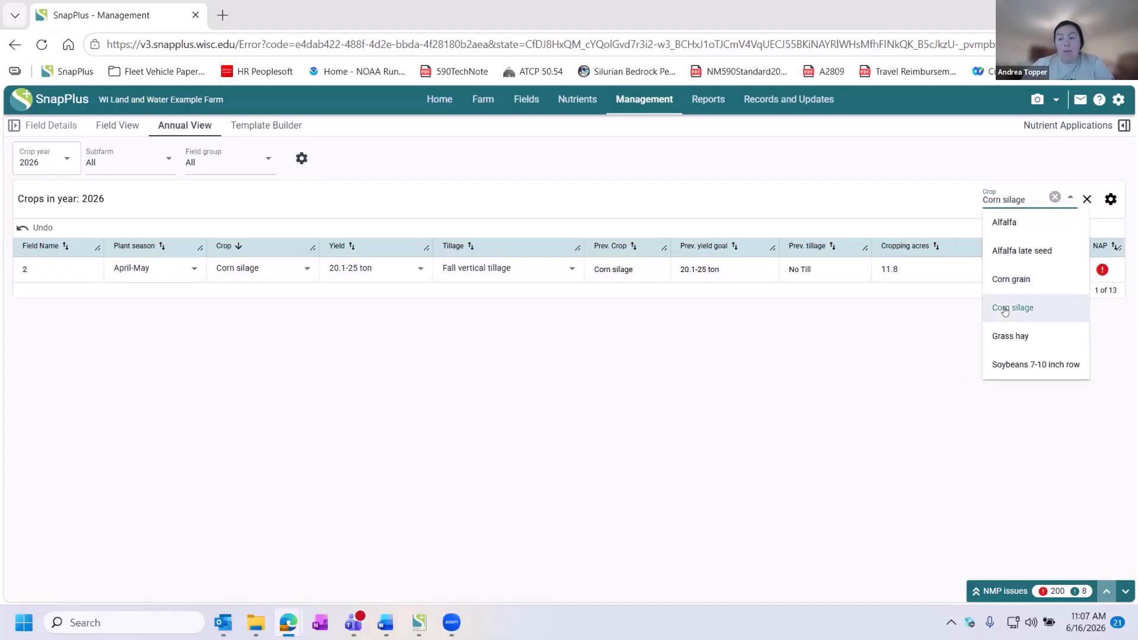
left_click(1003, 308)
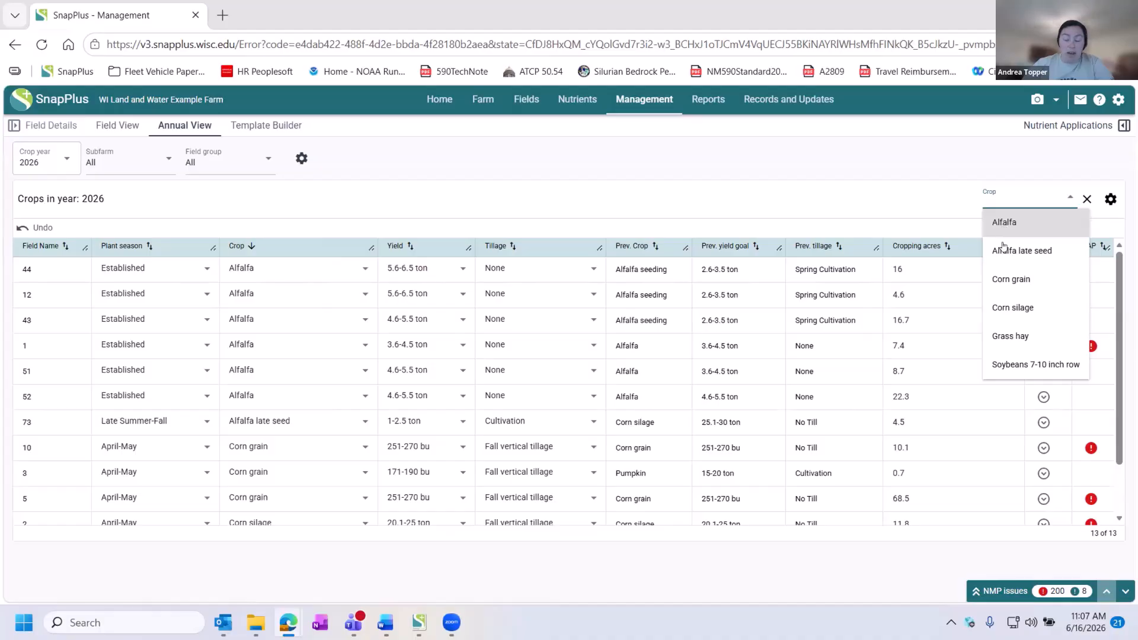
Set the Crop filter of the 2026 crops table to Alfalfa only
left_click(1002, 224)
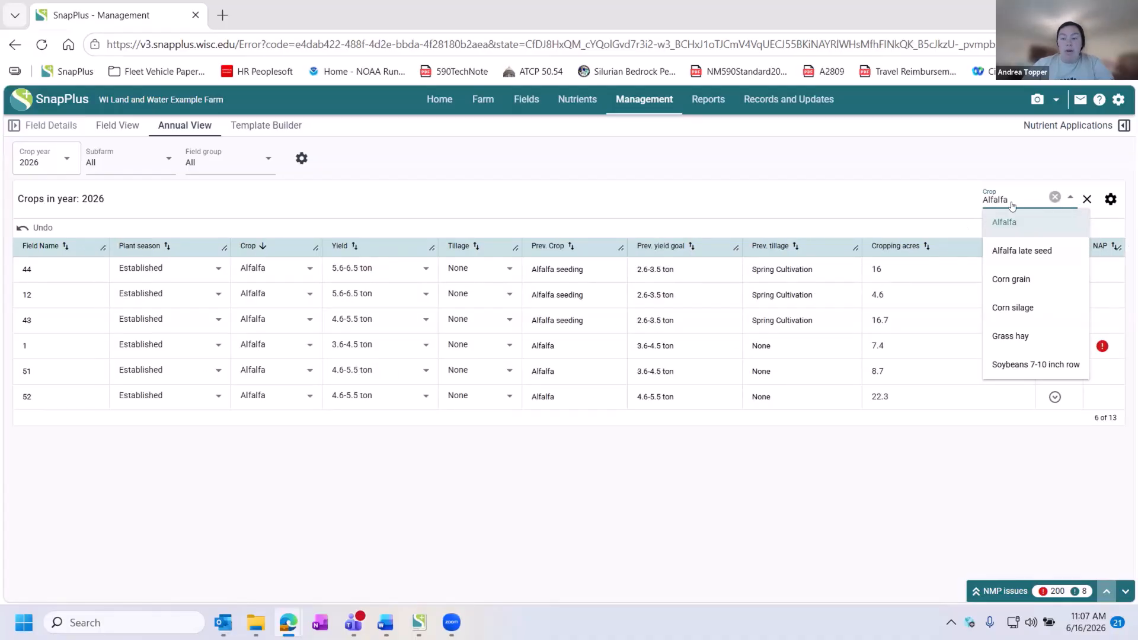
Create a field group named Alfalfa containing all fields listed in the alfalfa-filtered 2026 crops table
left_click(945, 225)
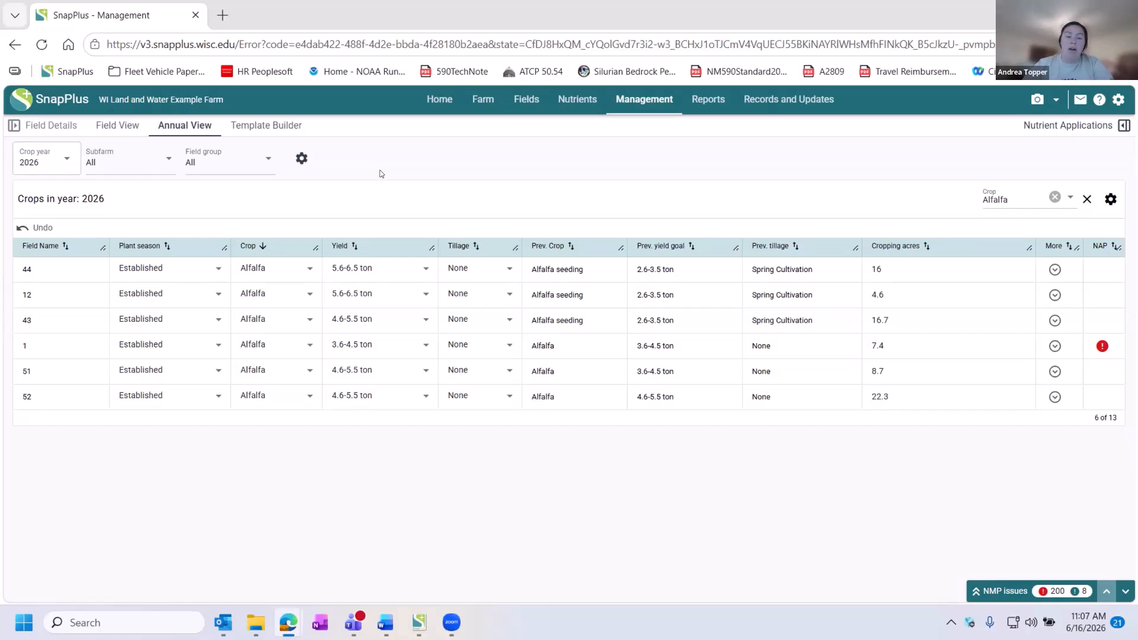
left_click(298, 160)
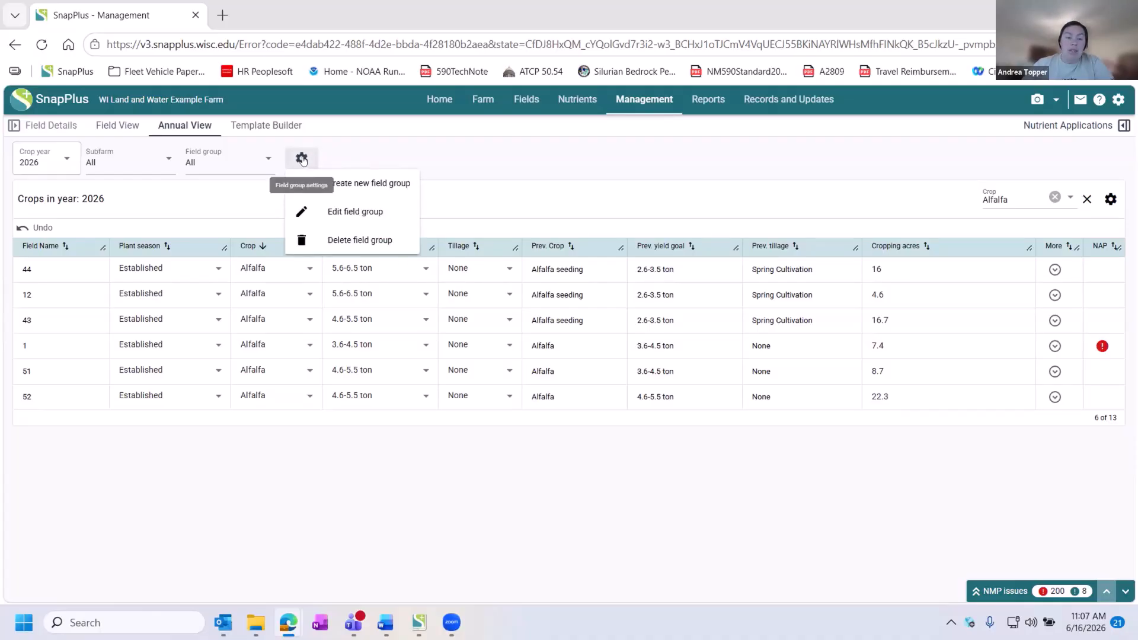
left_click(353, 188)
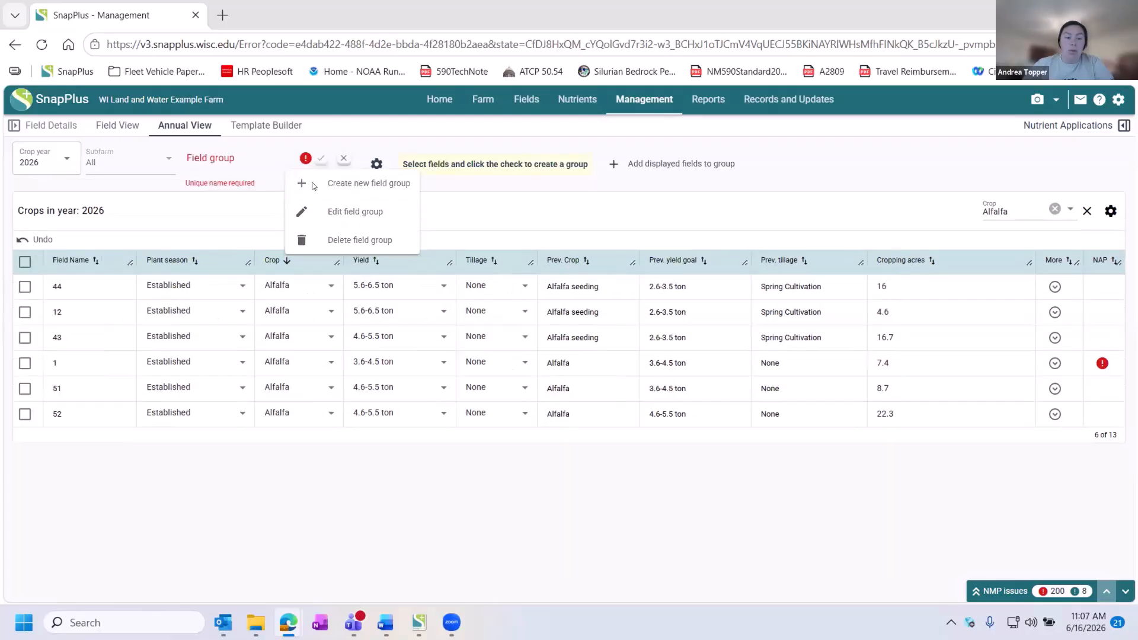
left_click(200, 166)
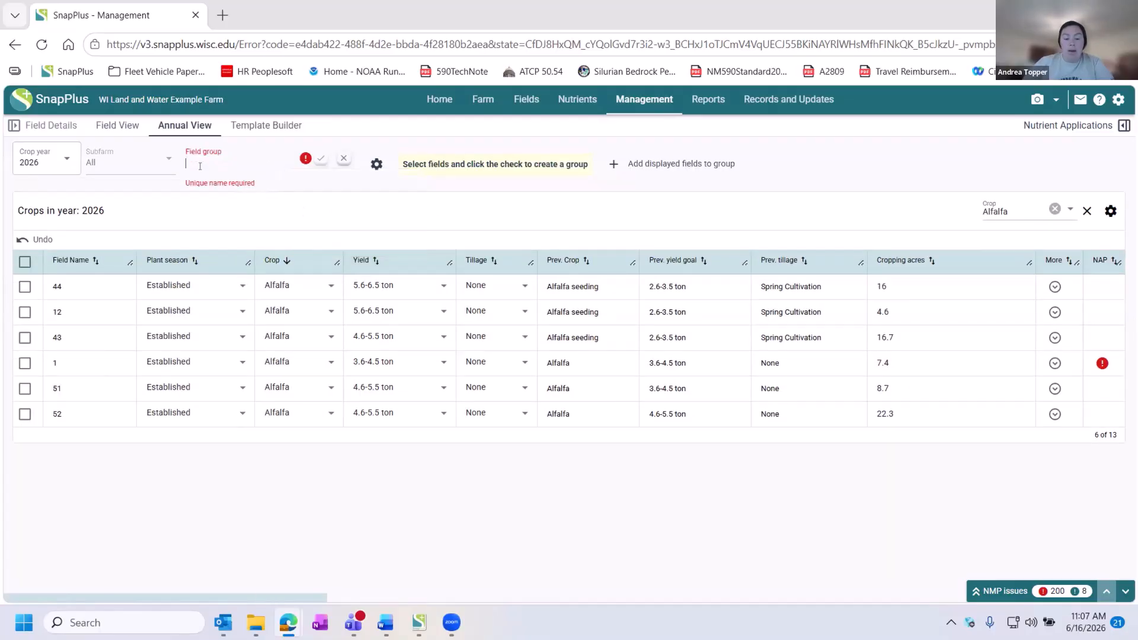
type("Alfalfa")
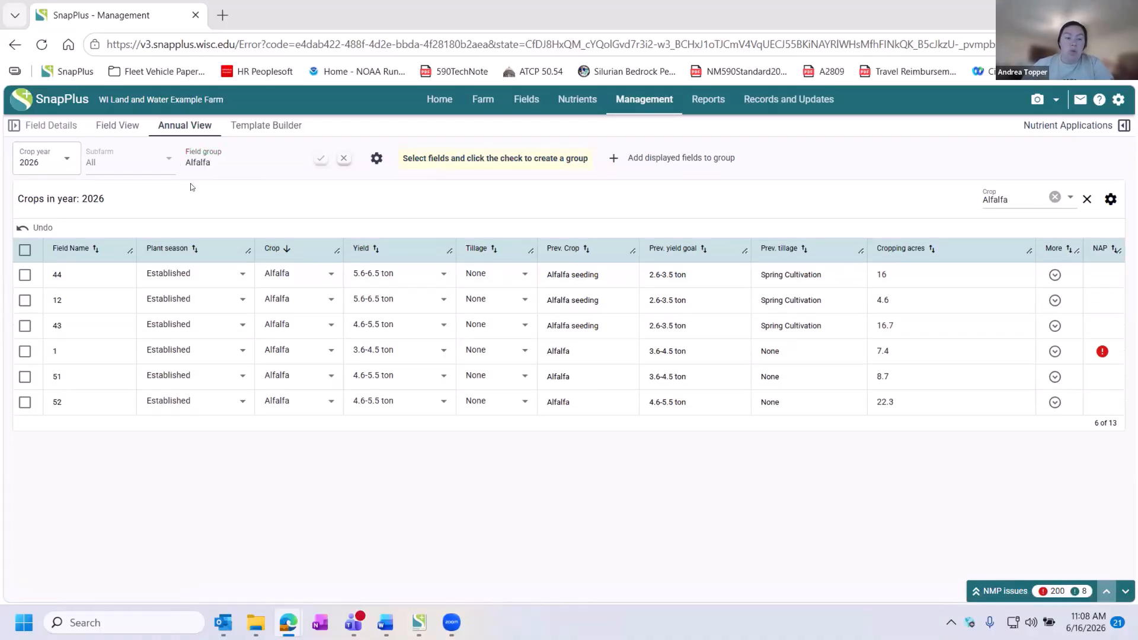
left_click(23, 251)
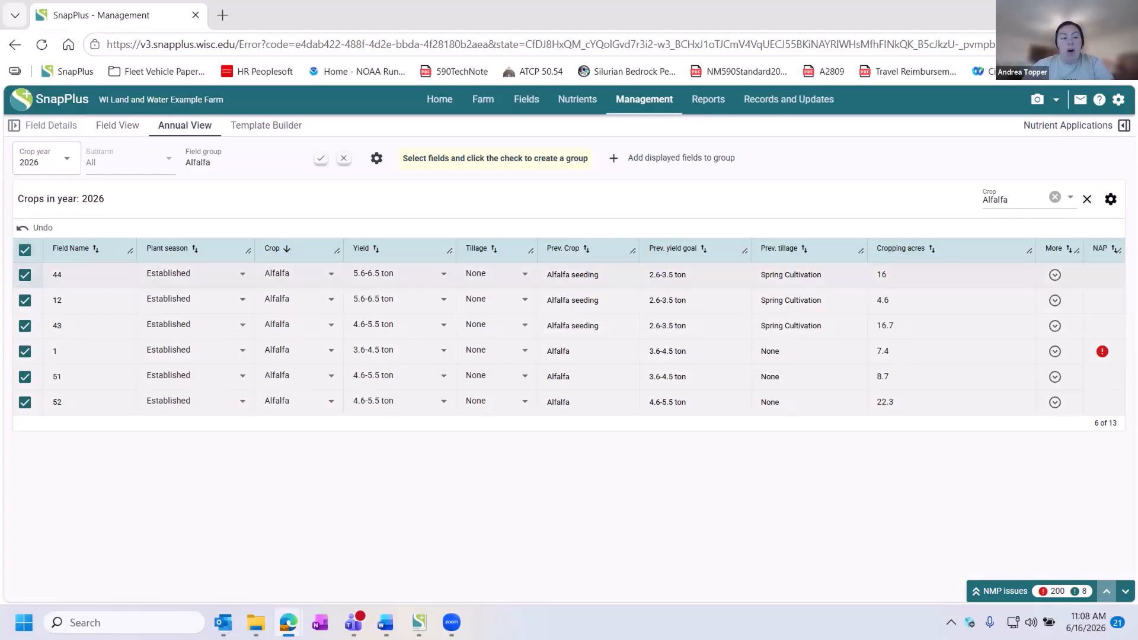
left_click(320, 162)
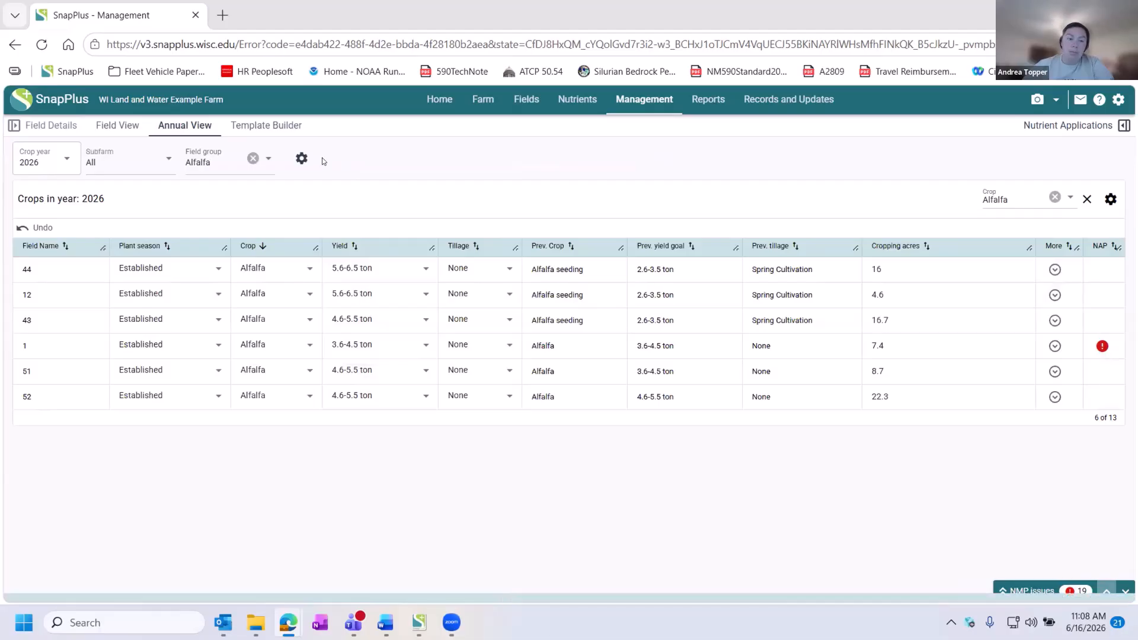
View the Corn Soil Test P Greater than 30 and Example field groups, and clear the field group selection
left_click(268, 159)
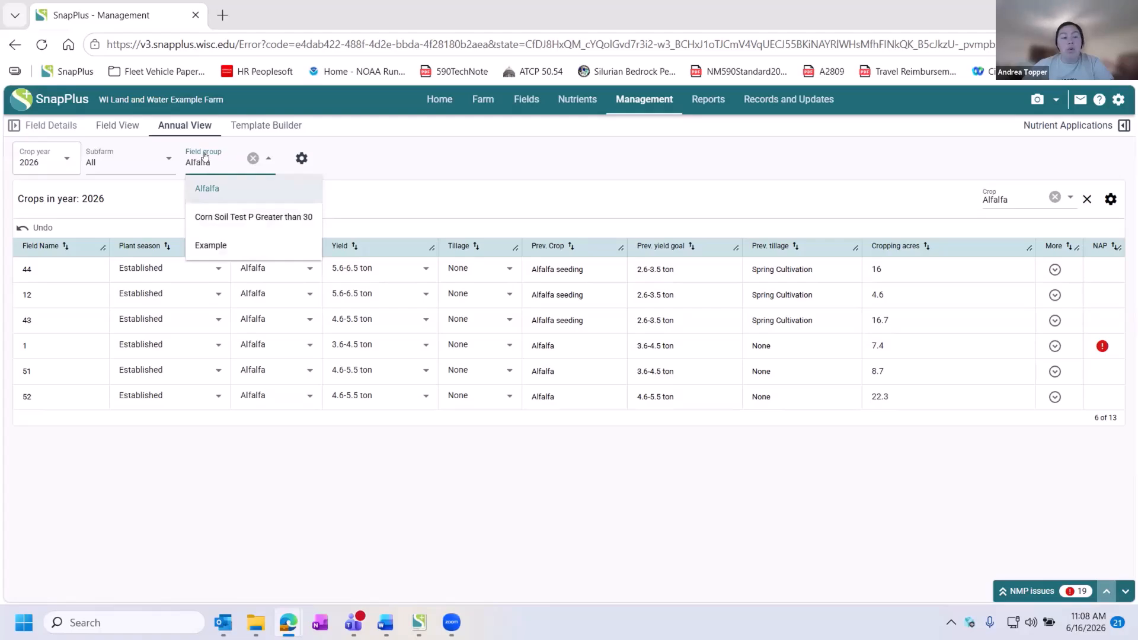
left_click(206, 217)
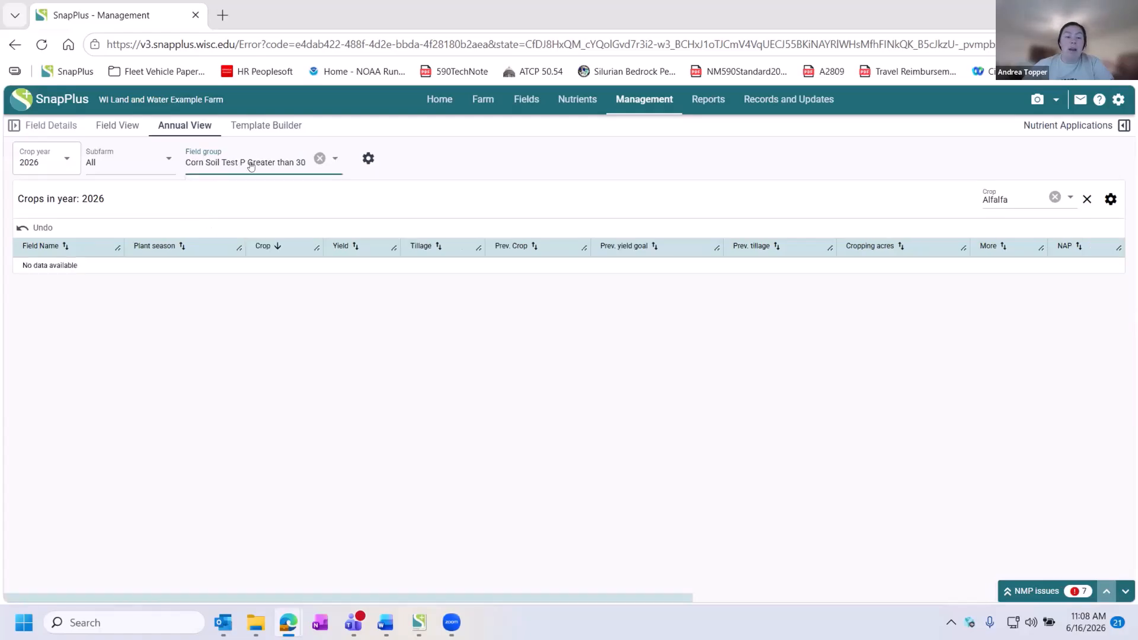
left_click(245, 161)
left_click(222, 246)
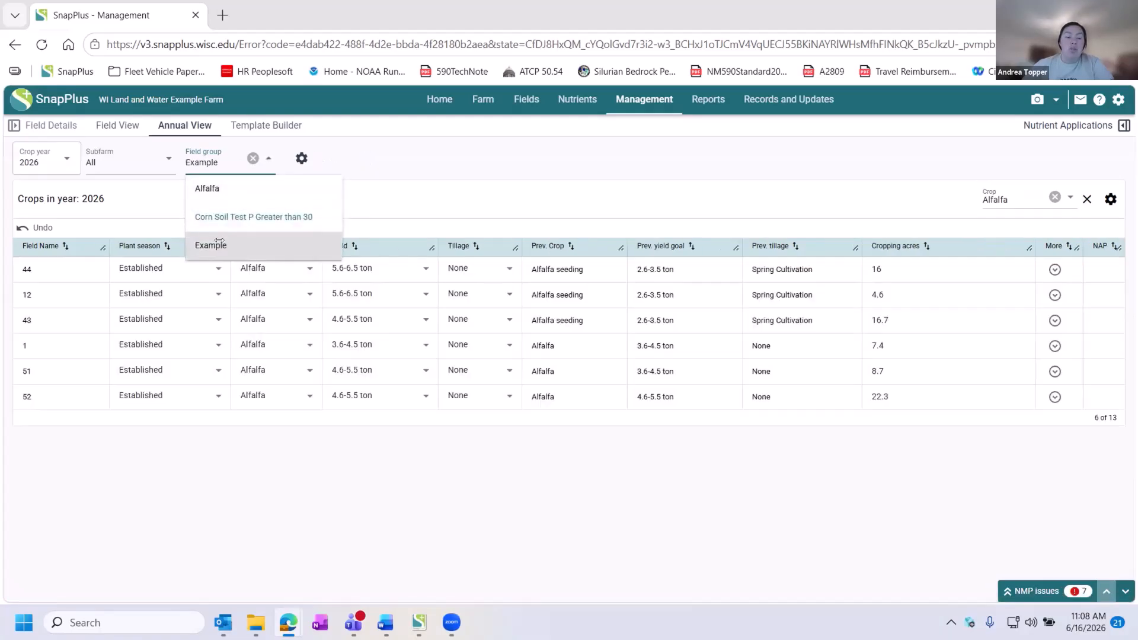
left_click(253, 159)
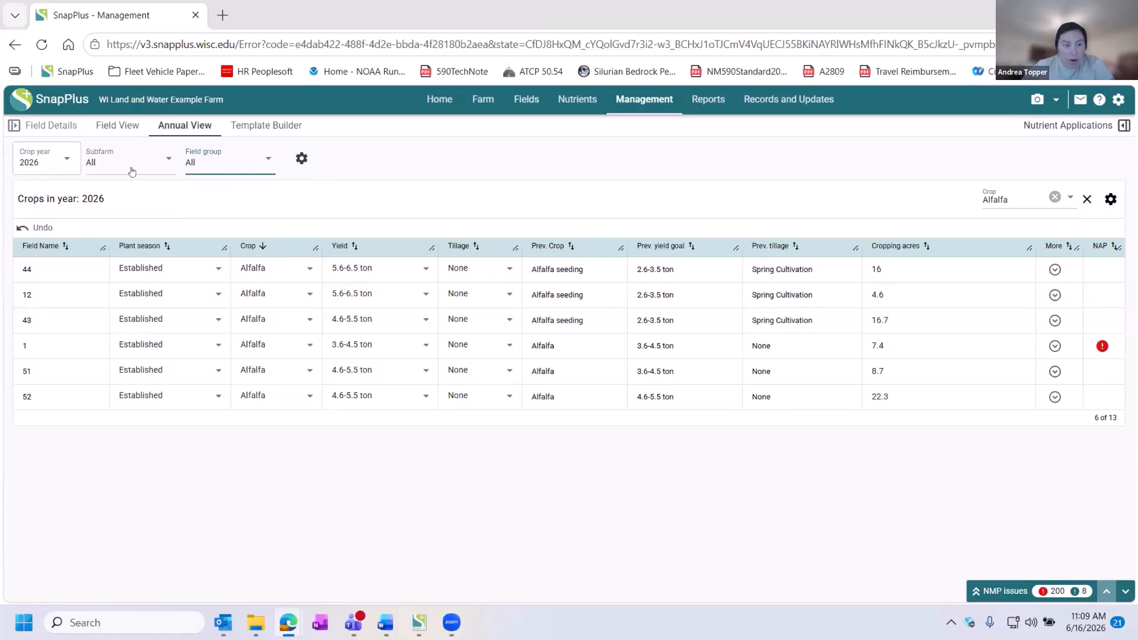
Reload the page to clear the crop filter and look through the full 2026 crops table
left_click(41, 45)
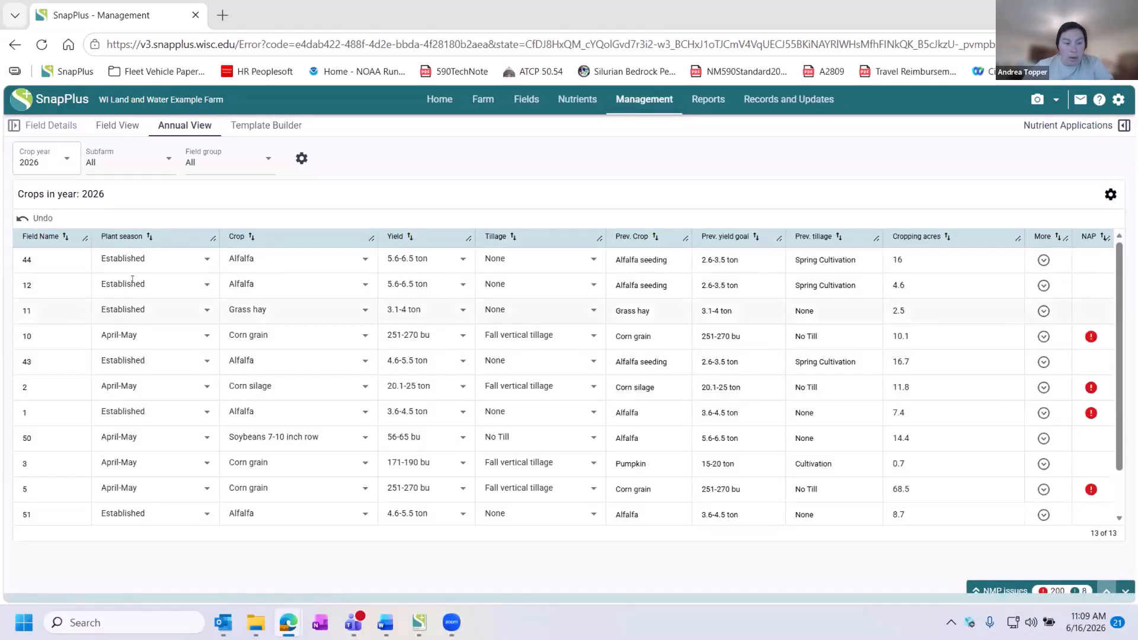
scroll(132, 279, "down", 1)
scroll(132, 278, "down", 1)
scroll(132, 279, "up", 2)
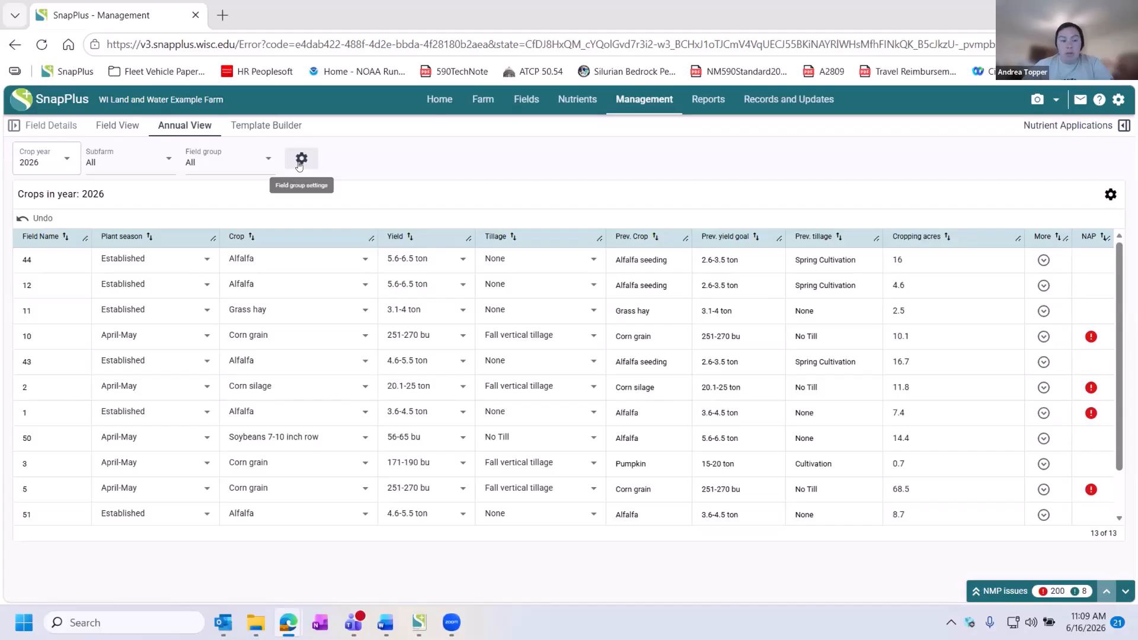
Open the farm's nutrient systems and display the applications of the alfalfa system
left_click(568, 101)
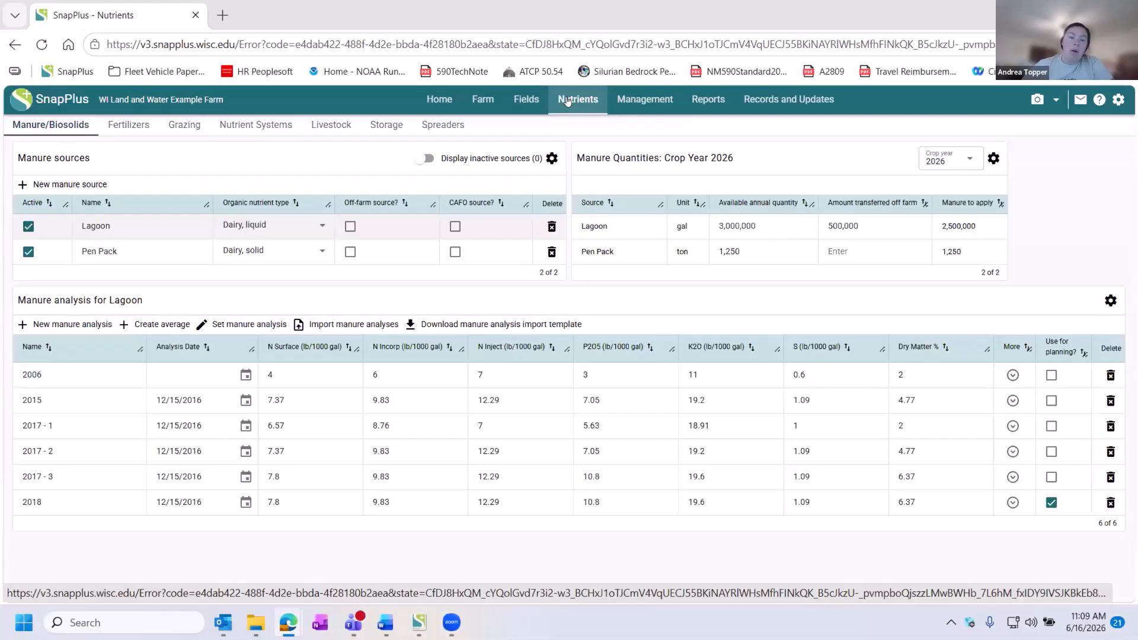
left_click(230, 128)
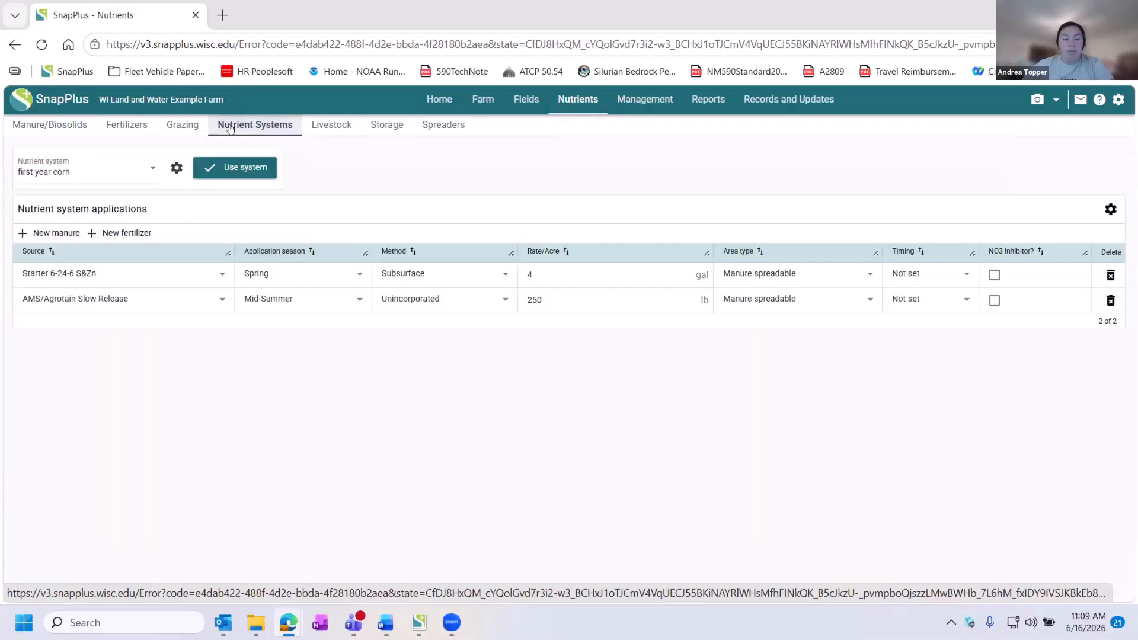
left_click(149, 171)
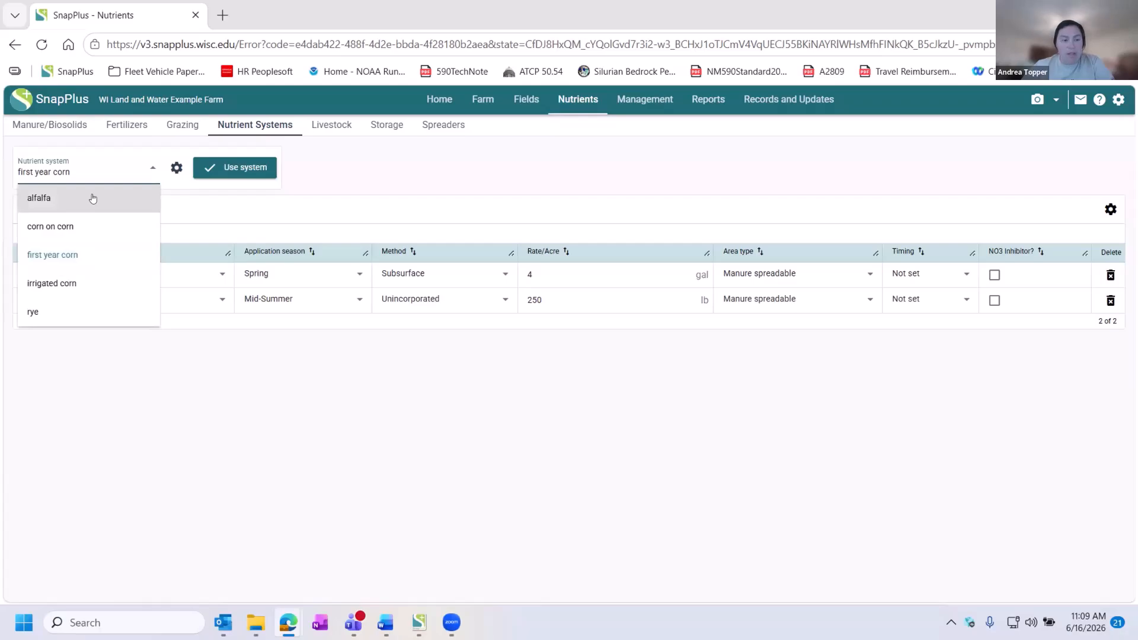
left_click(34, 199)
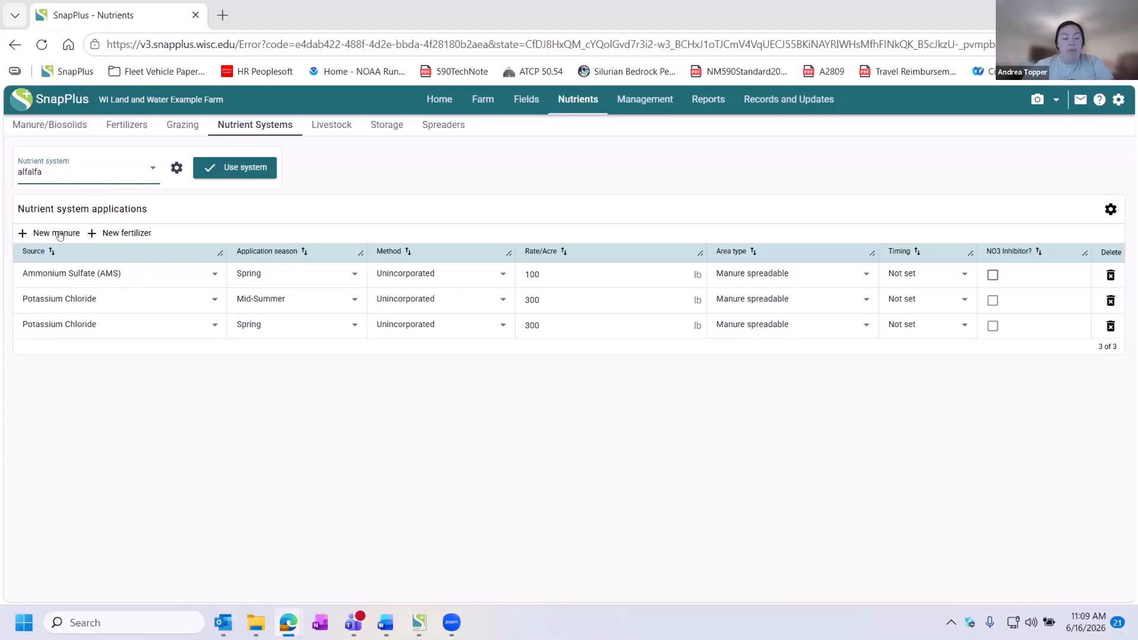
Start applying the alfalfa nutrient system and choose all fields of the Alfalfa field group for it
left_click(218, 169)
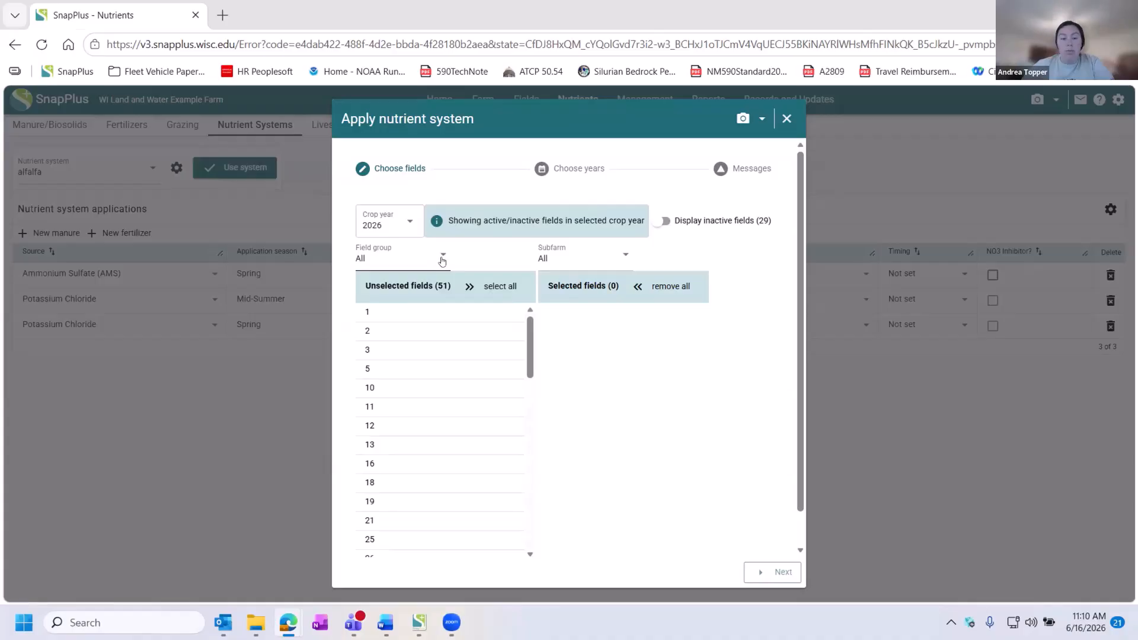
left_click(442, 257)
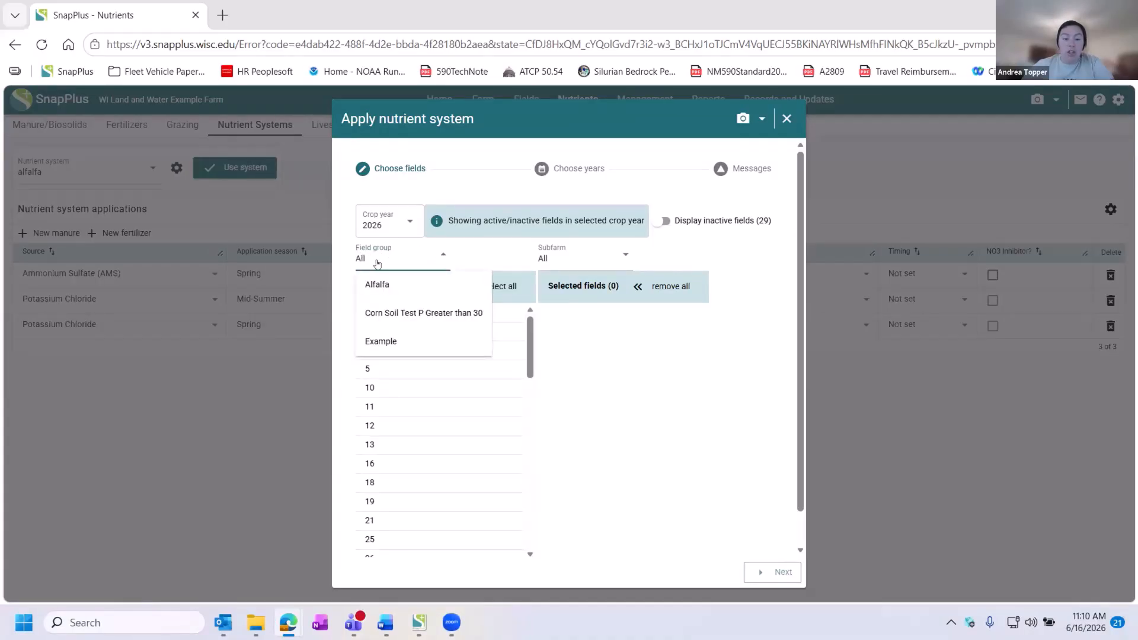
left_click(377, 285)
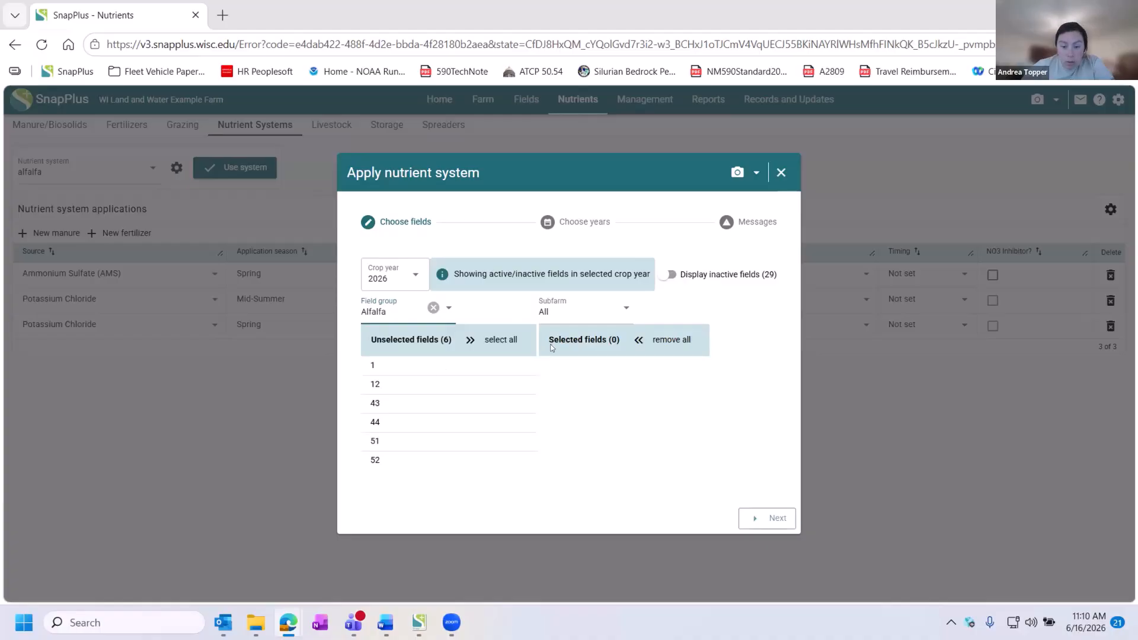
left_click(498, 344)
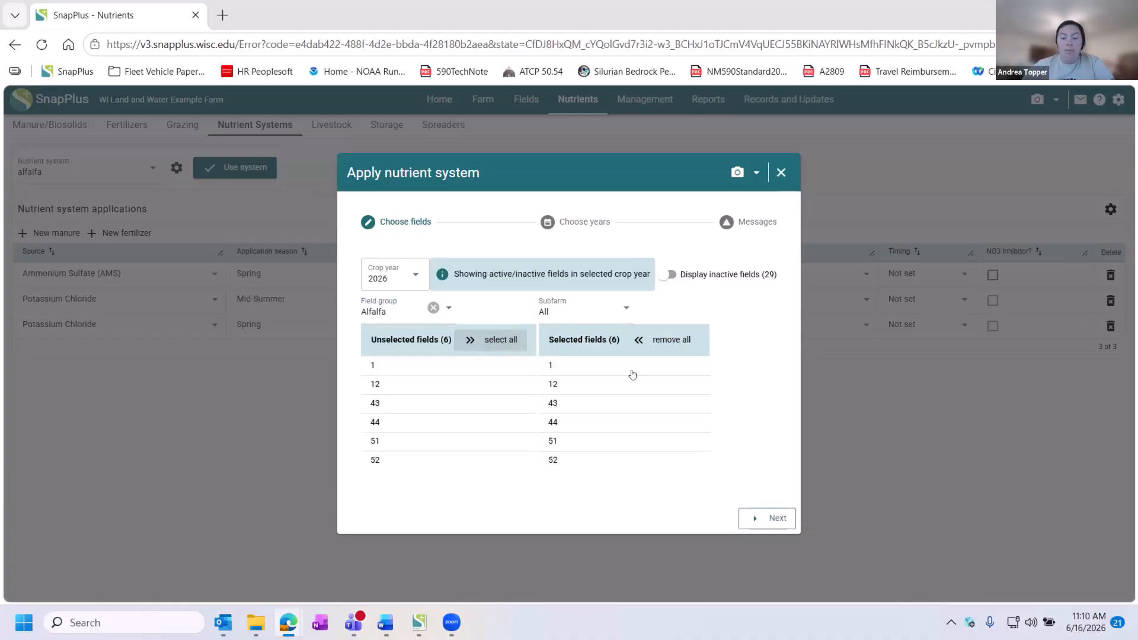
left_click(758, 521)
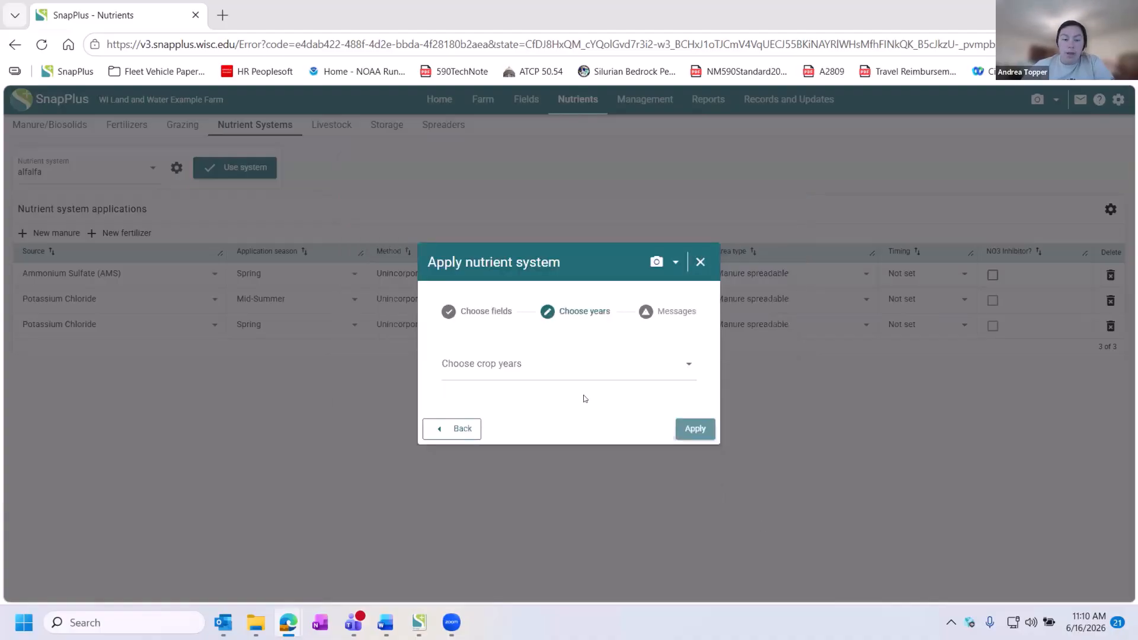
Apply the alfalfa nutrient system to crop year 2026 and close the dialog
left_click(501, 368)
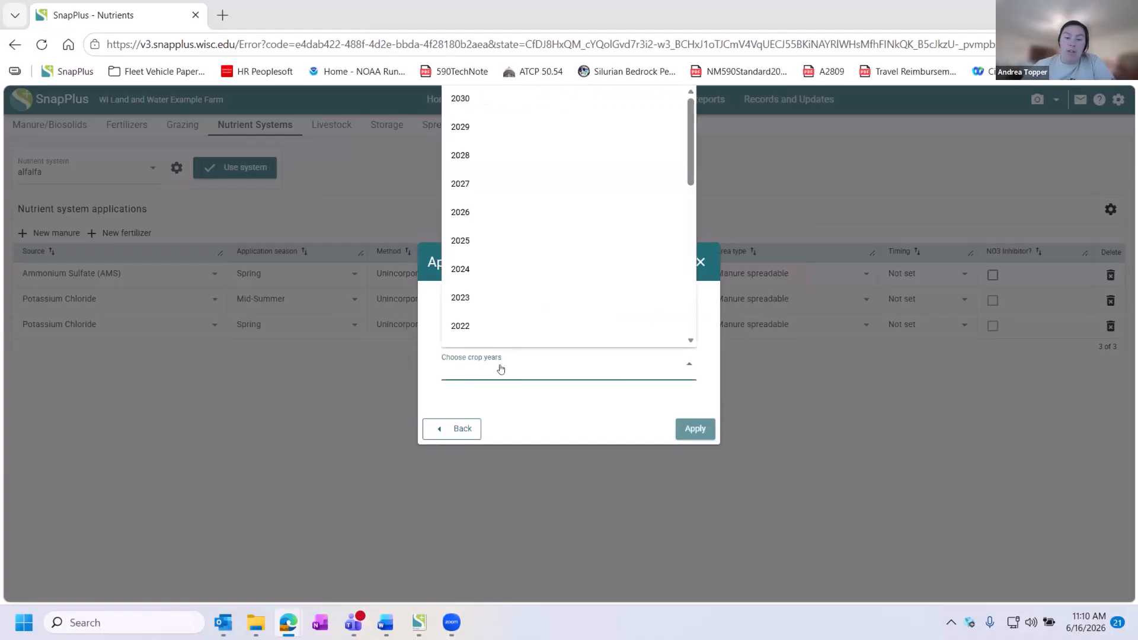
left_click(487, 214)
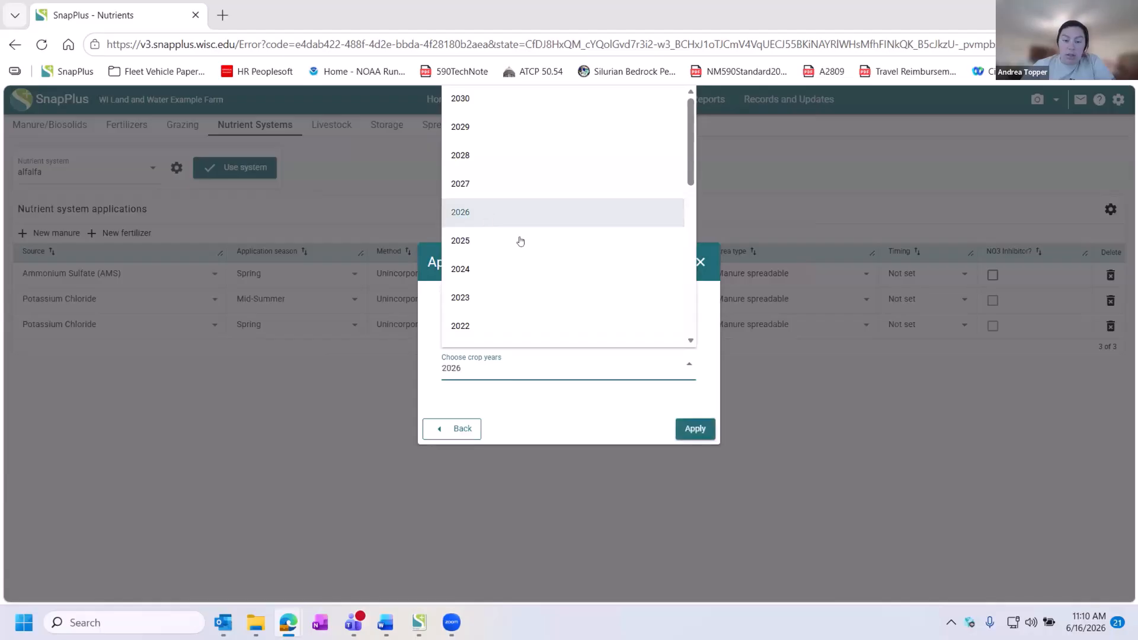
left_click(690, 431)
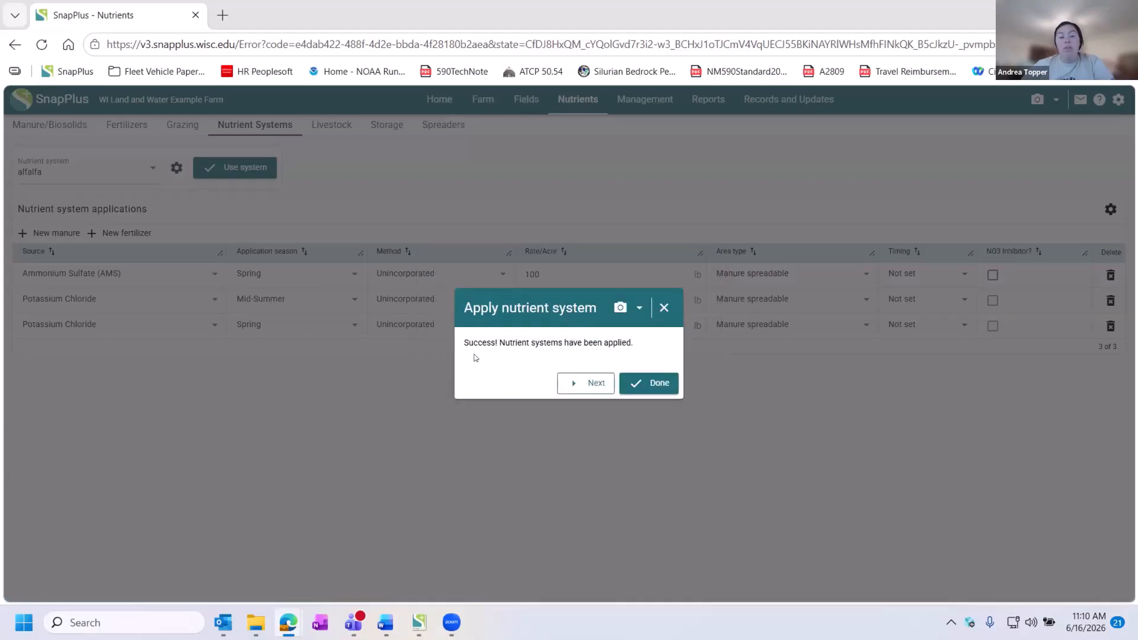
left_click(659, 383)
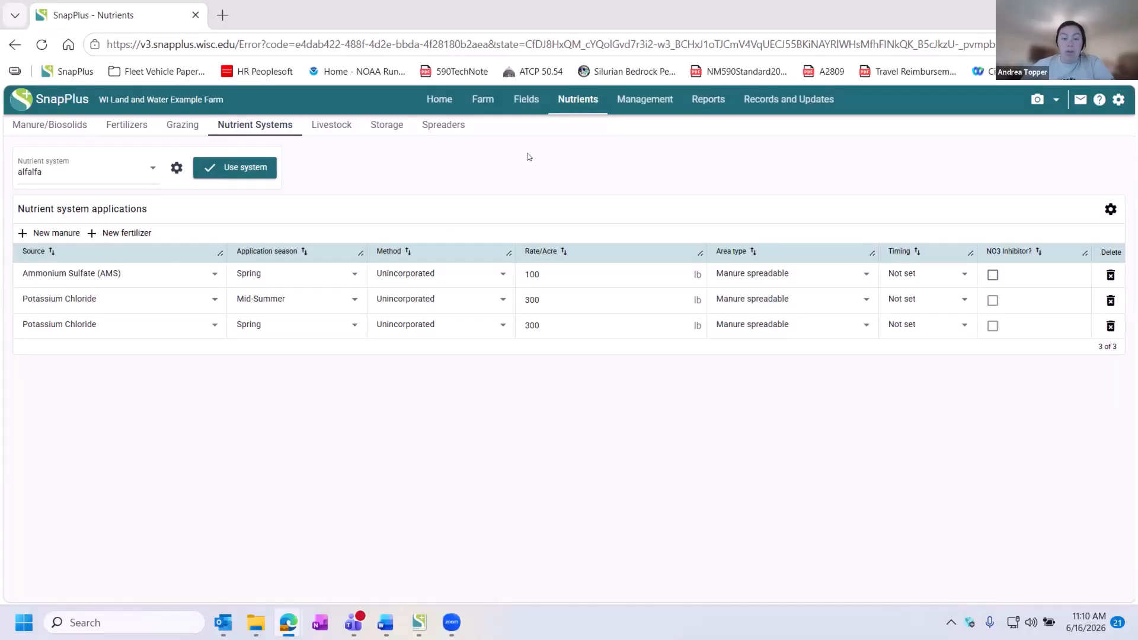
Return to the annual management view for the Alfalfa field group and show the nutrient applications of field 44
left_click(630, 105)
left_click(178, 127)
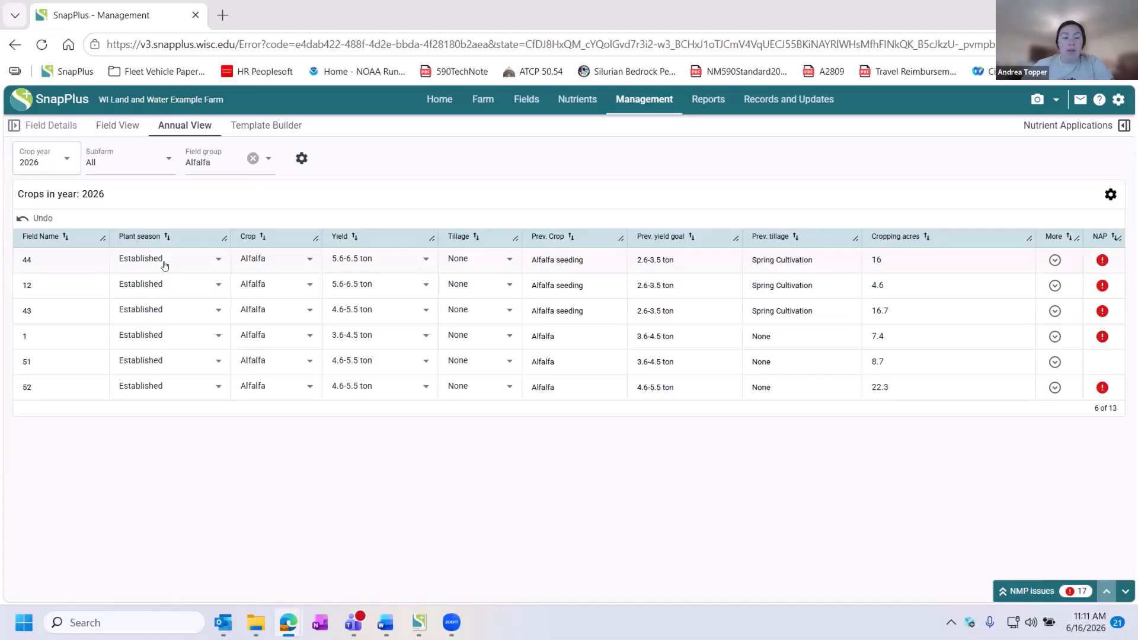
left_click(1061, 127)
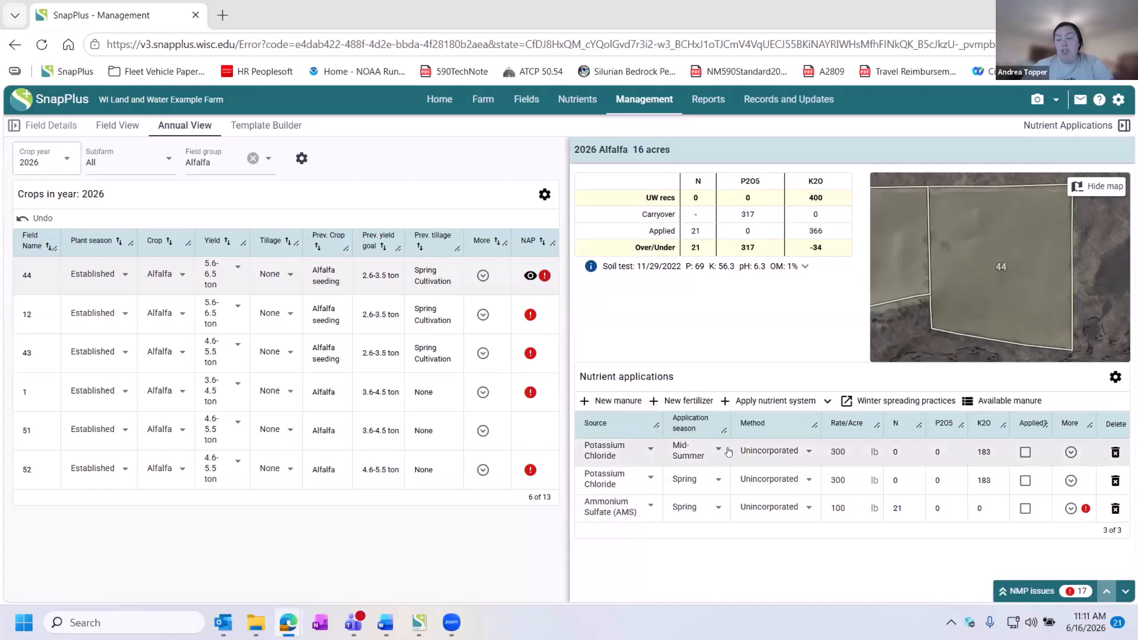
Delete the mid-summer Potassium Chloride application from fields 44 and 12
left_click(1113, 452)
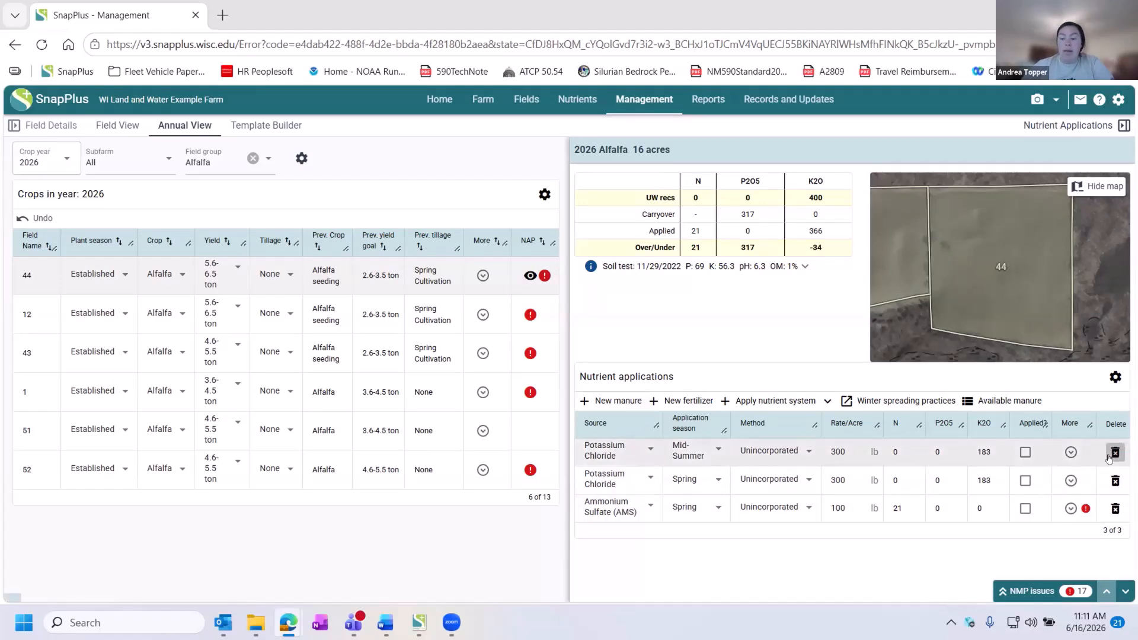
left_click(106, 312)
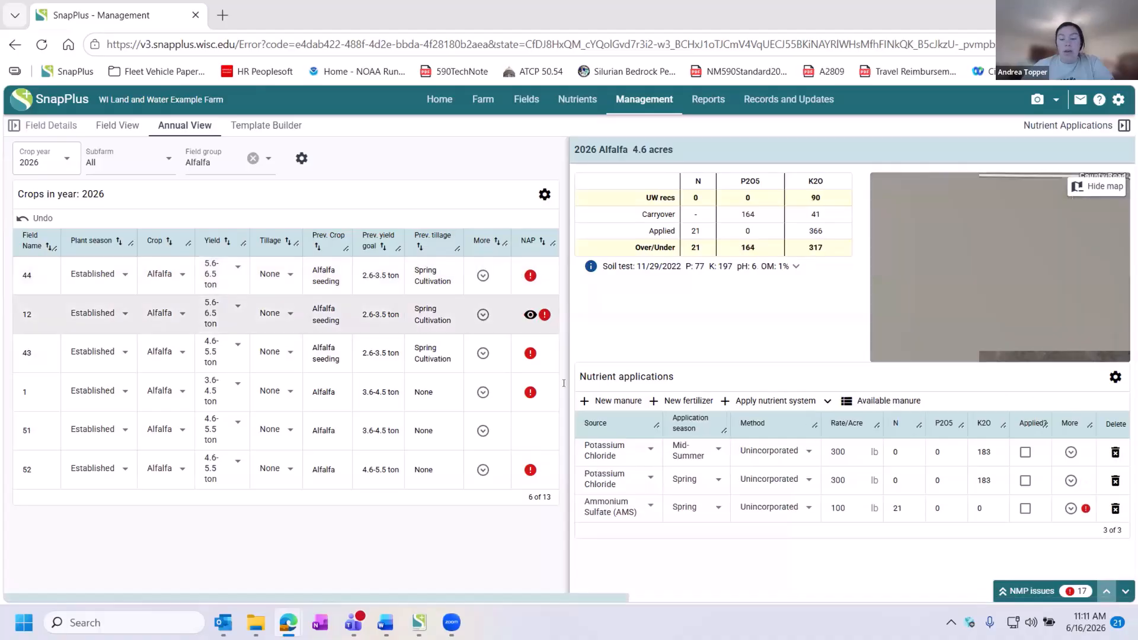
left_click(1114, 453)
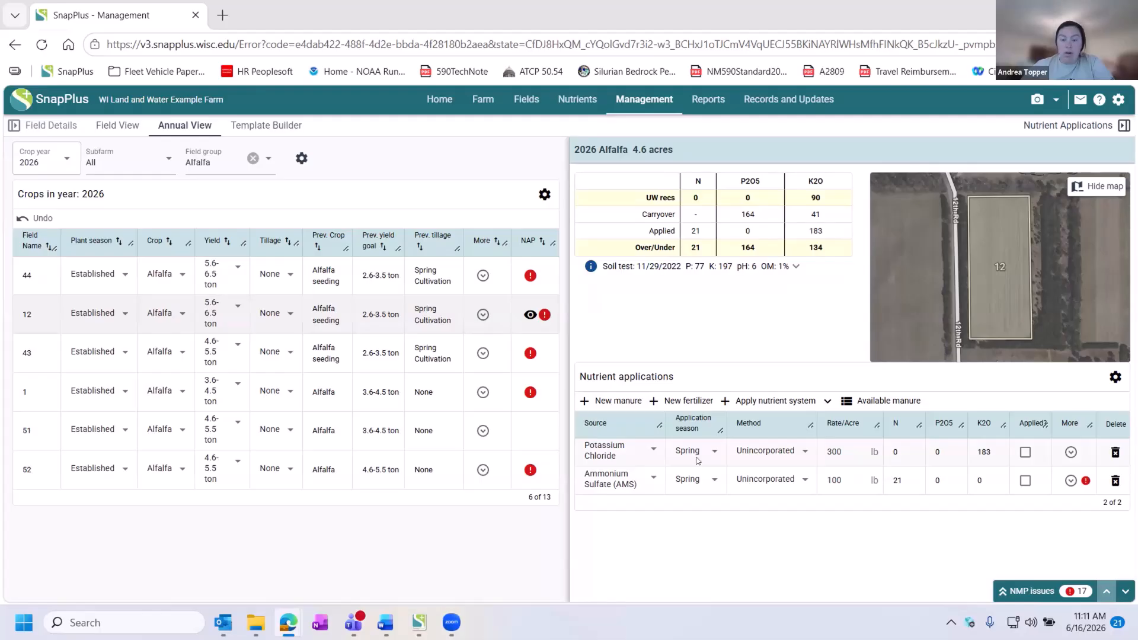
Add a mid-summer, unincorporated Potassium Chloride application at 200 lb per acre to field 12
left_click(660, 402)
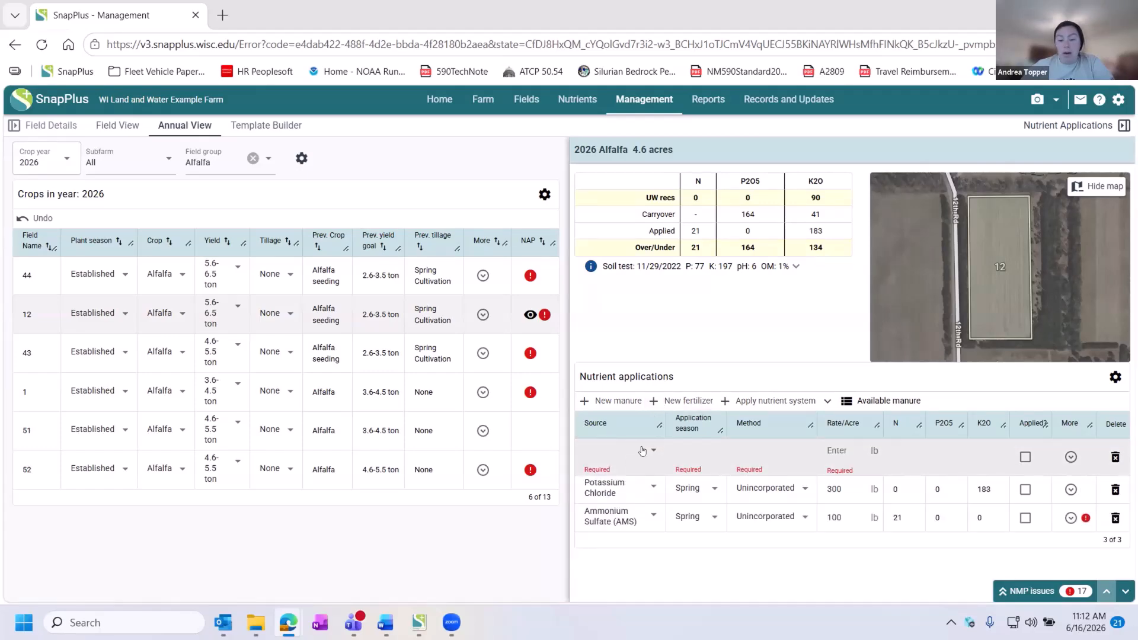
left_click(642, 451)
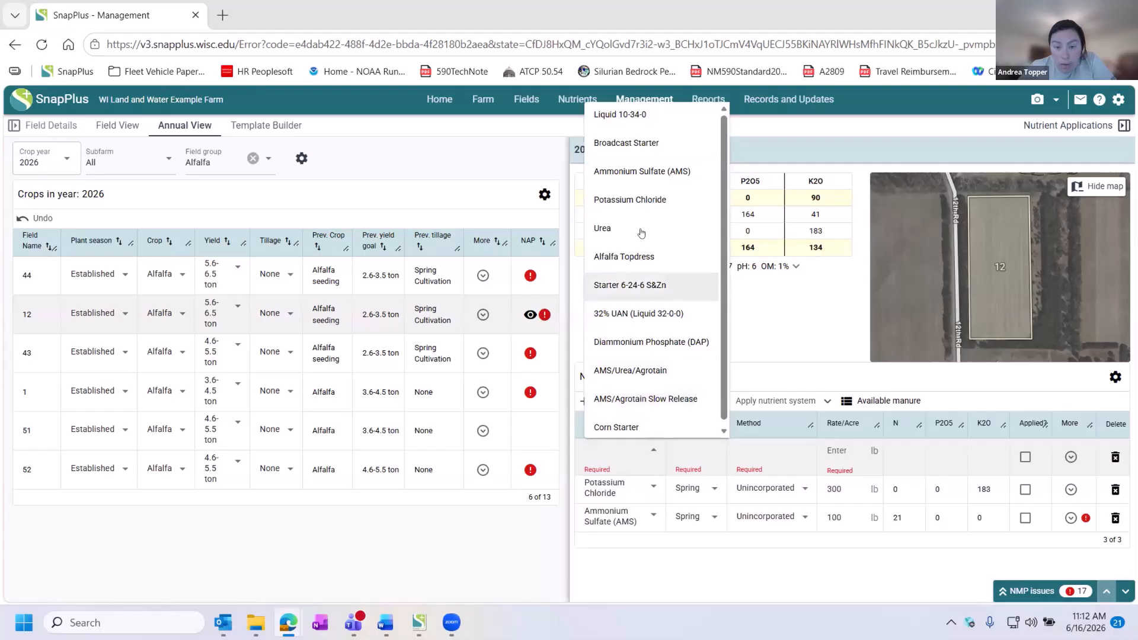
left_click(642, 200)
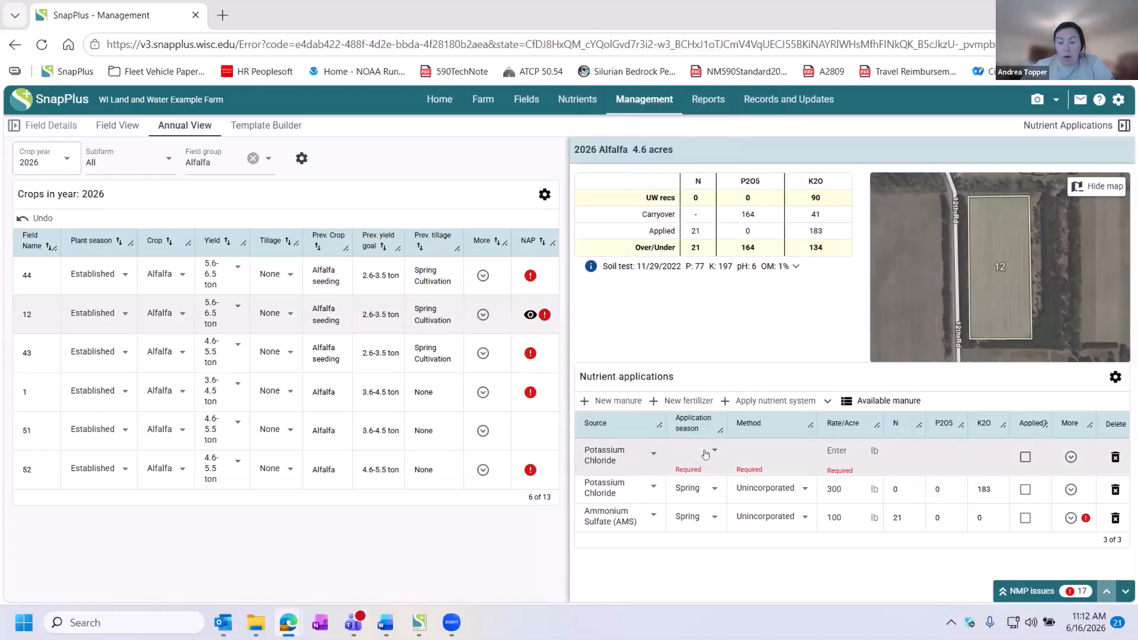
left_click(704, 455)
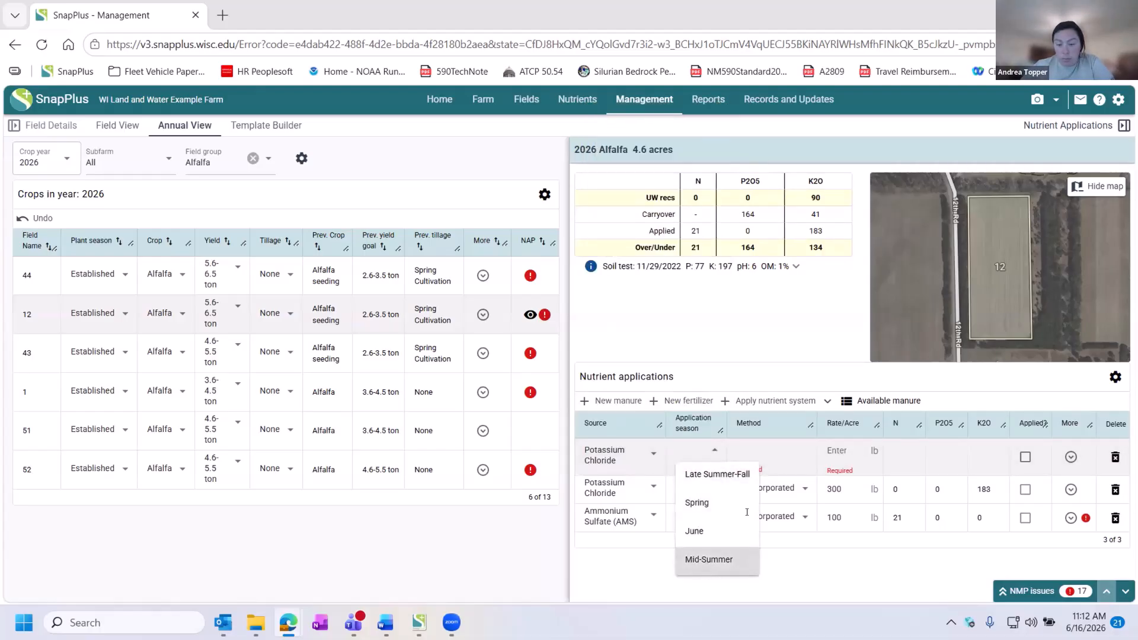
left_click(711, 558)
left_click(792, 464)
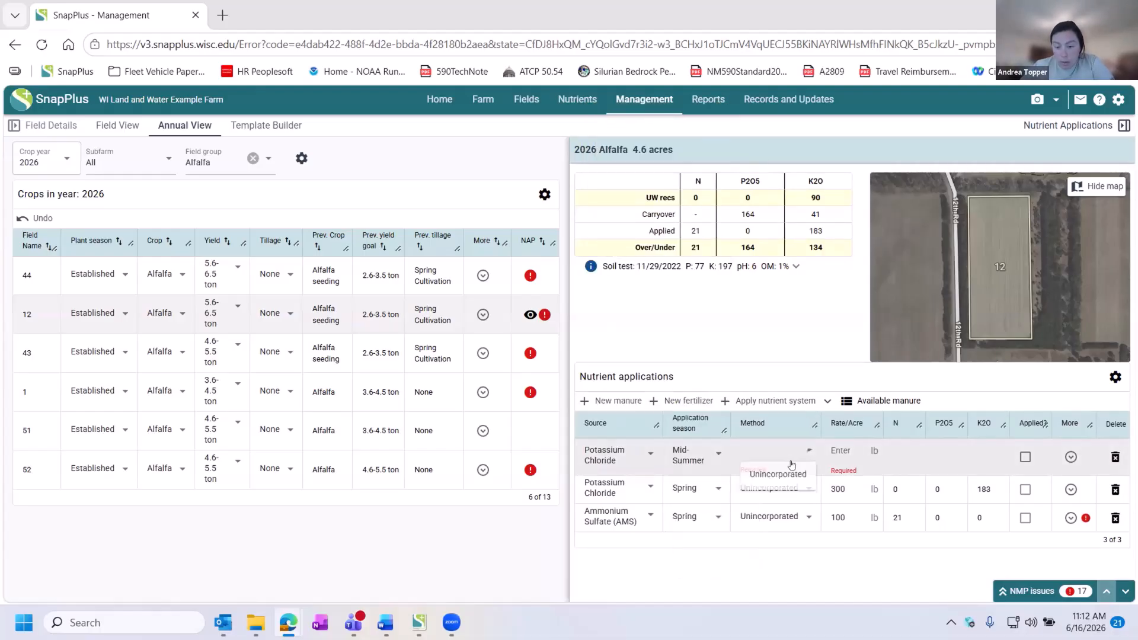
left_click(844, 449)
type("200")
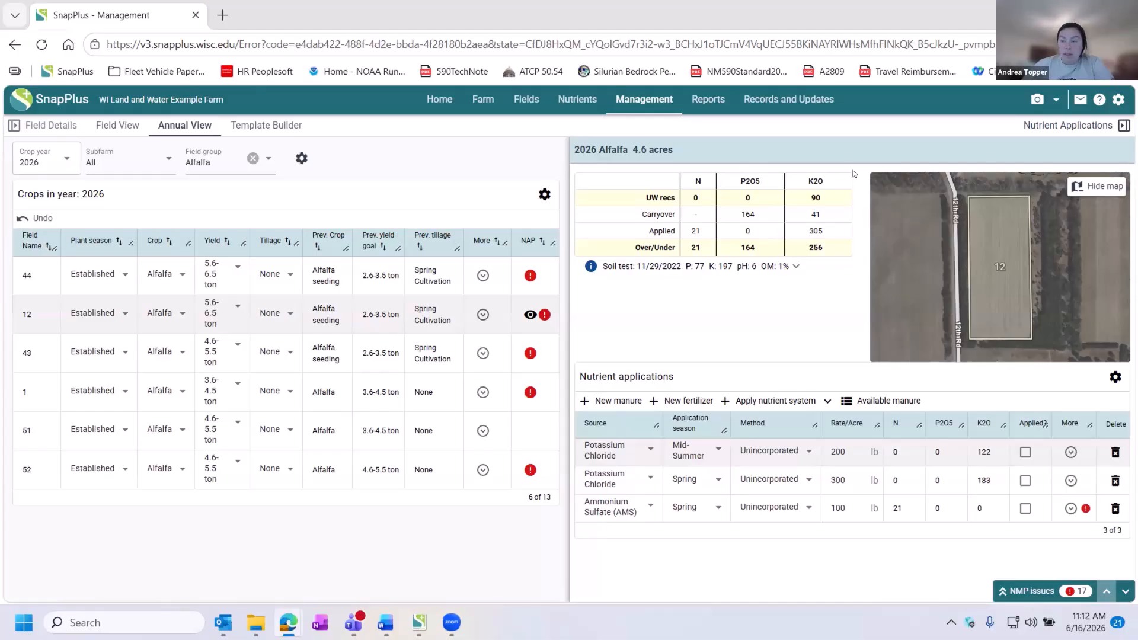
Review field 12's nutrient applications once more and leave only the full-width crop table showing
left_click(1050, 127)
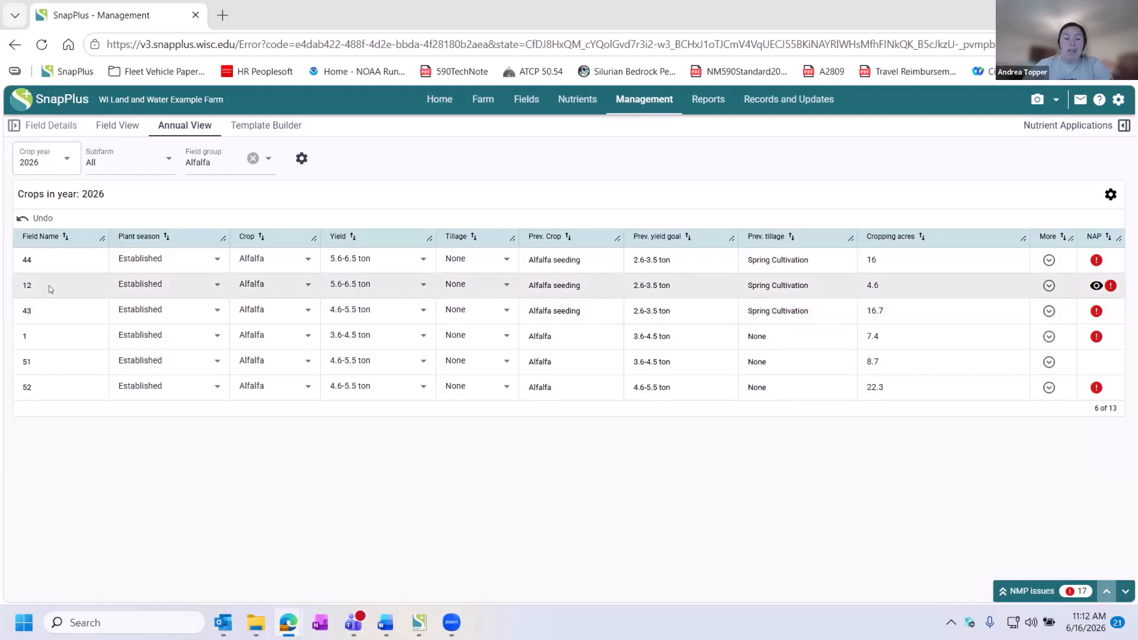
left_click(1080, 124)
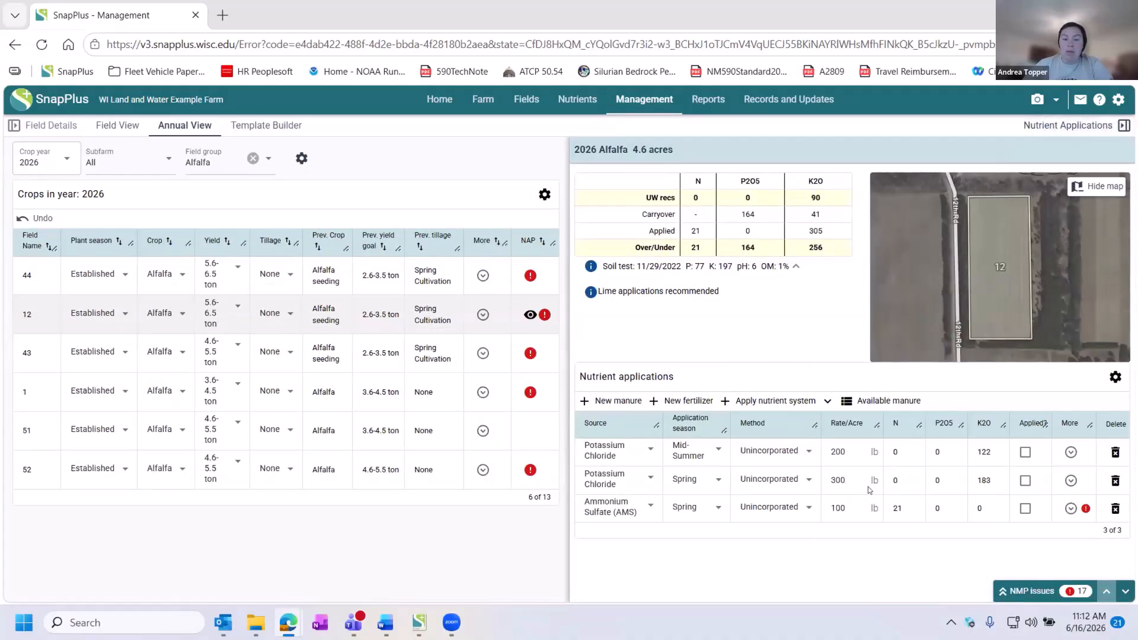
left_click(1037, 126)
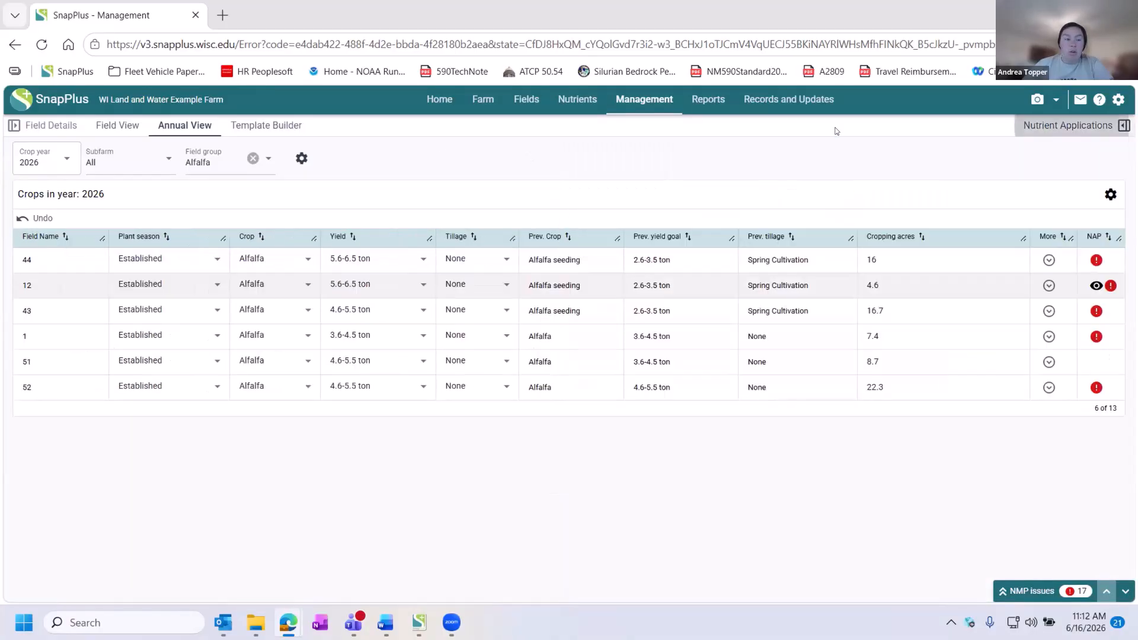
Clear the field group selection to list all 2026 crops and view the crop table's available filters
left_click(253, 158)
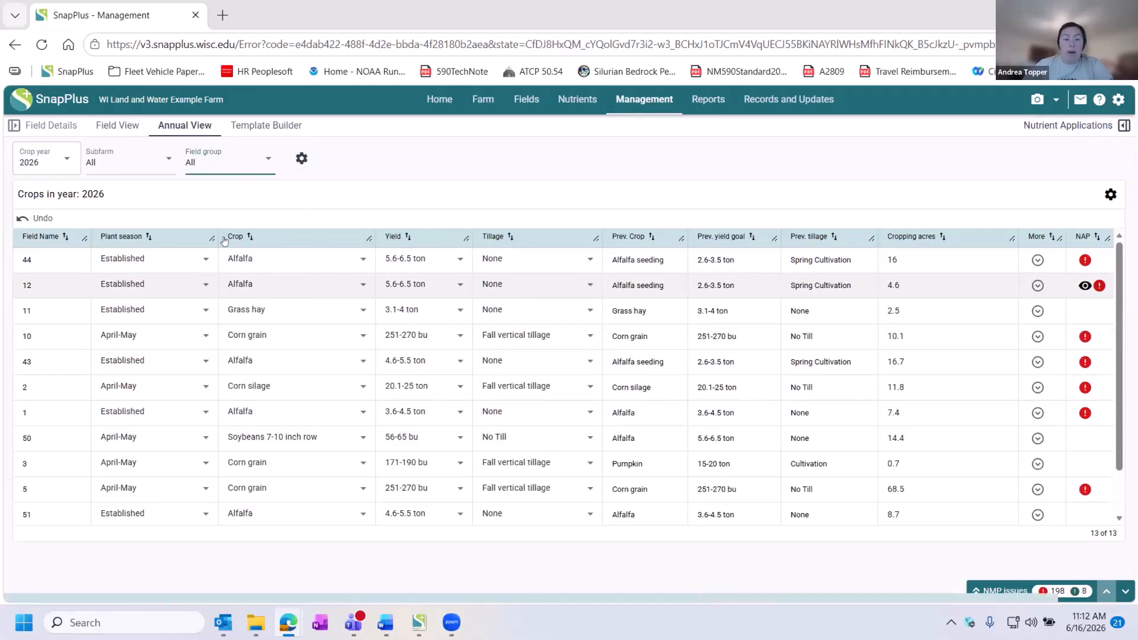
left_click(1108, 195)
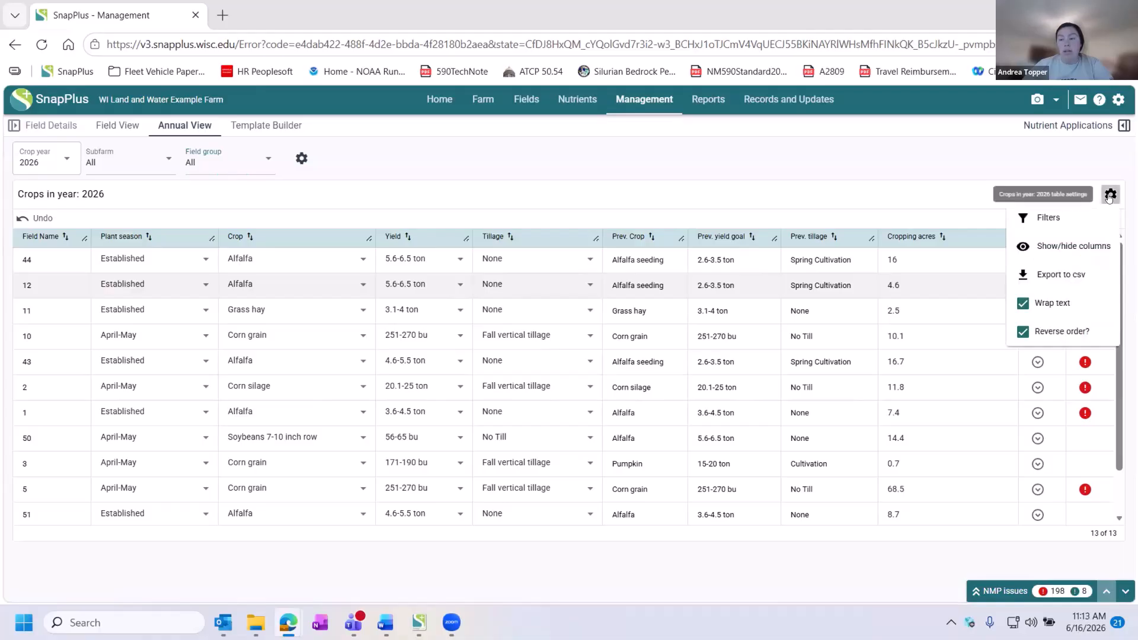
left_click(1050, 218)
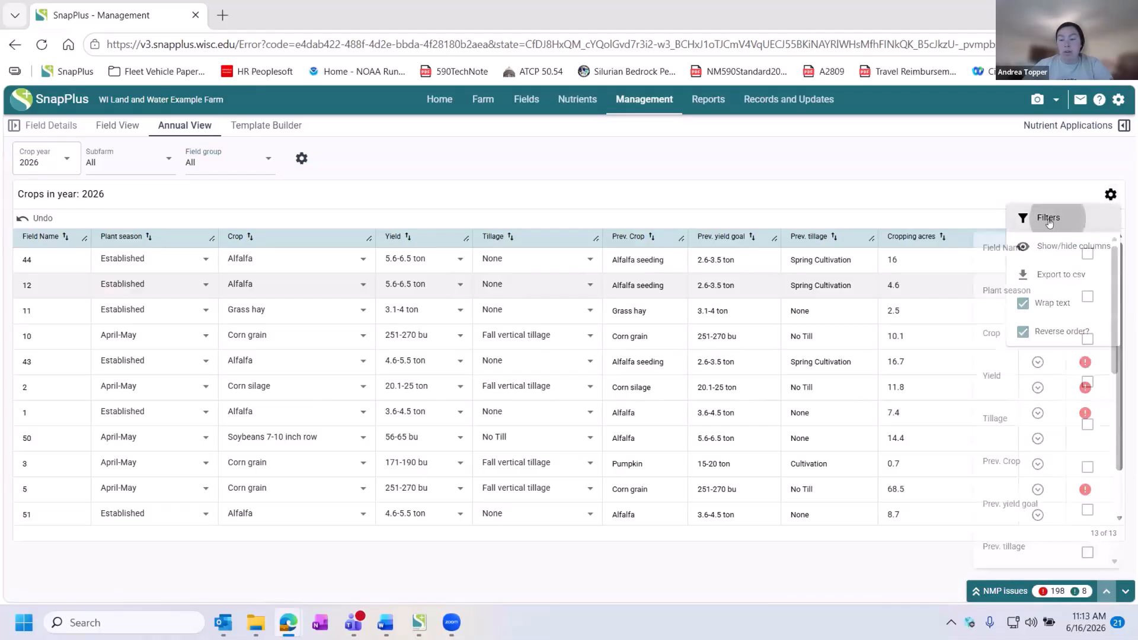
left_click(830, 204)
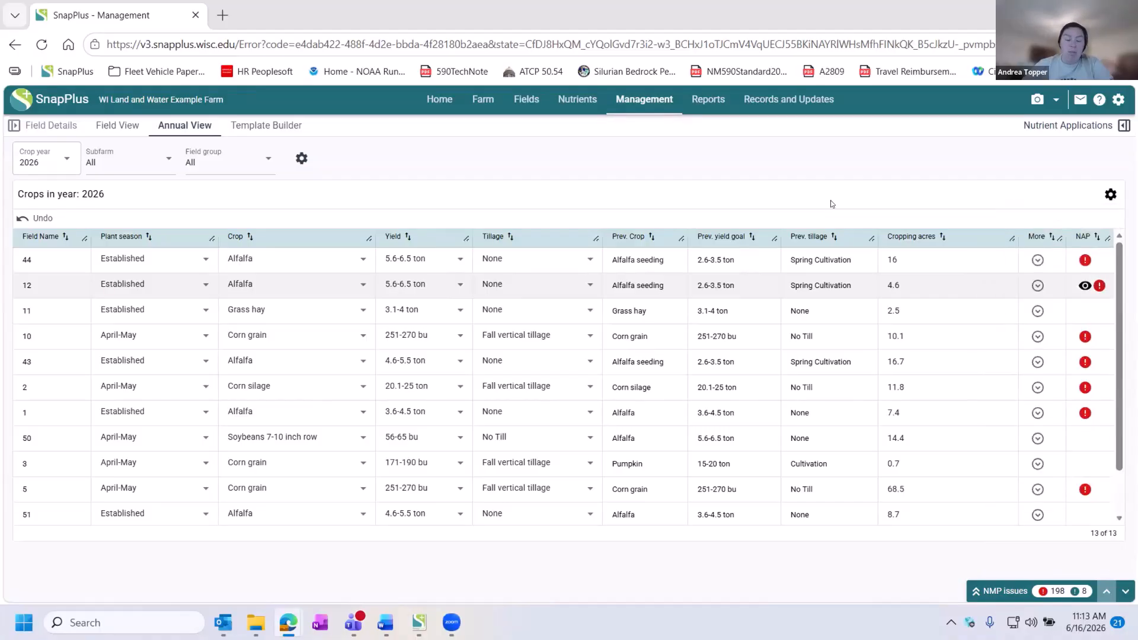
Limit the crop table to the Alfalfa field group and view the options for managing field groups
left_click(264, 166)
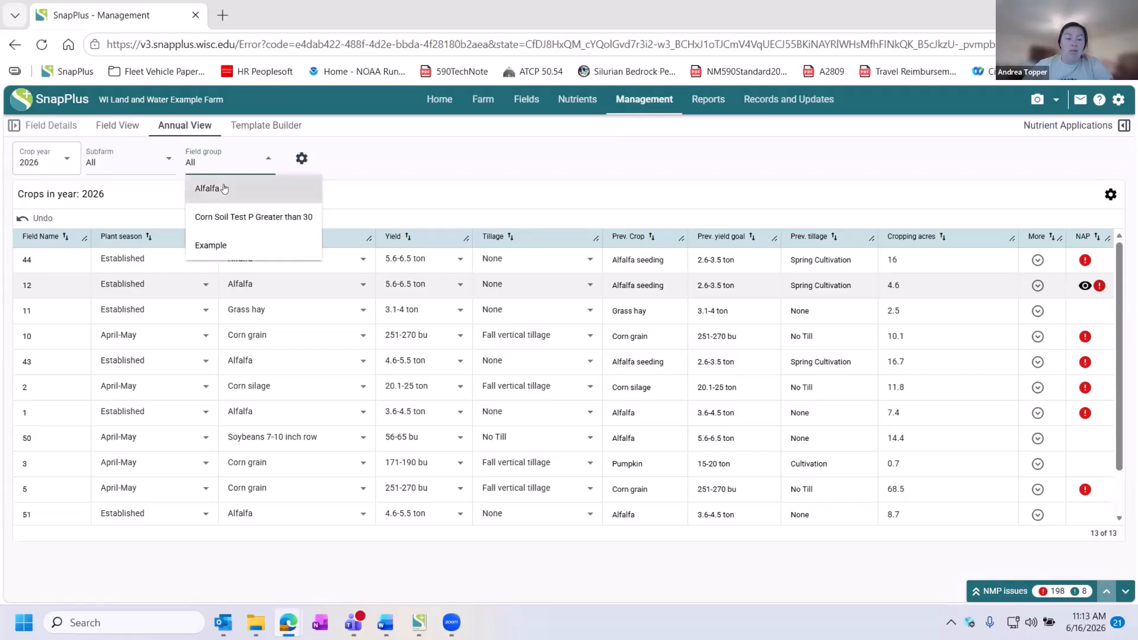
left_click(224, 189)
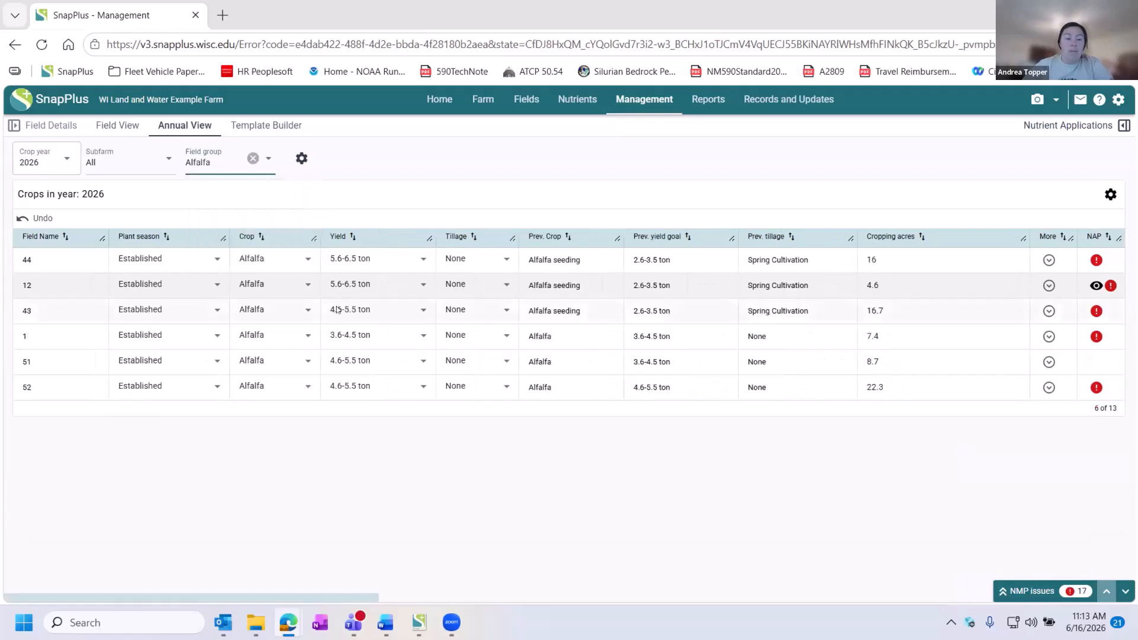
left_click(302, 159)
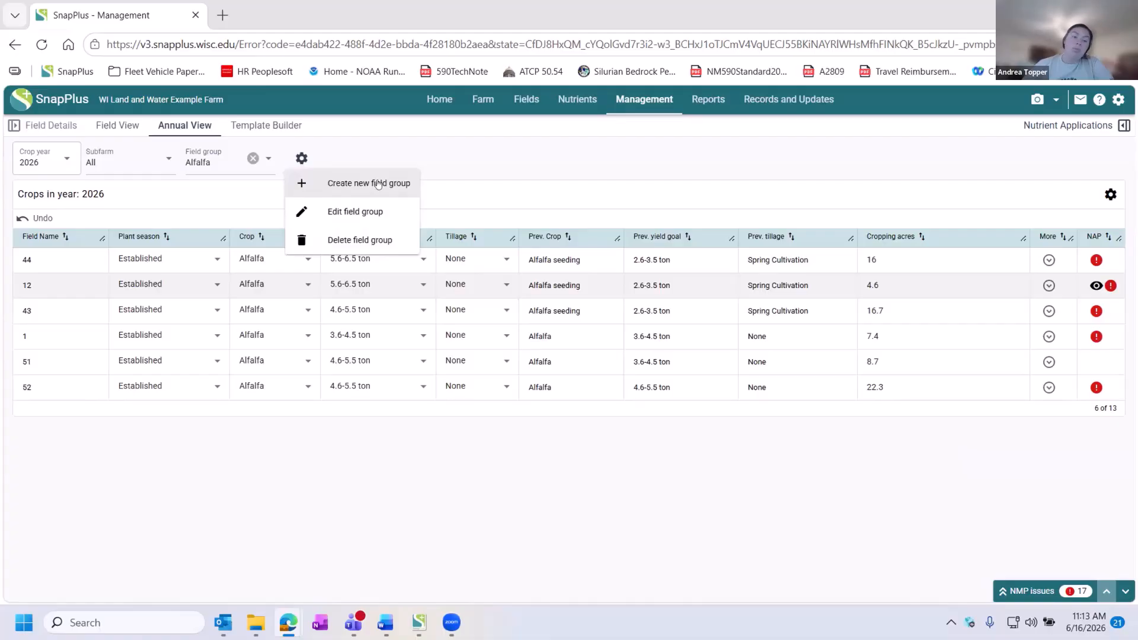
left_click(250, 197)
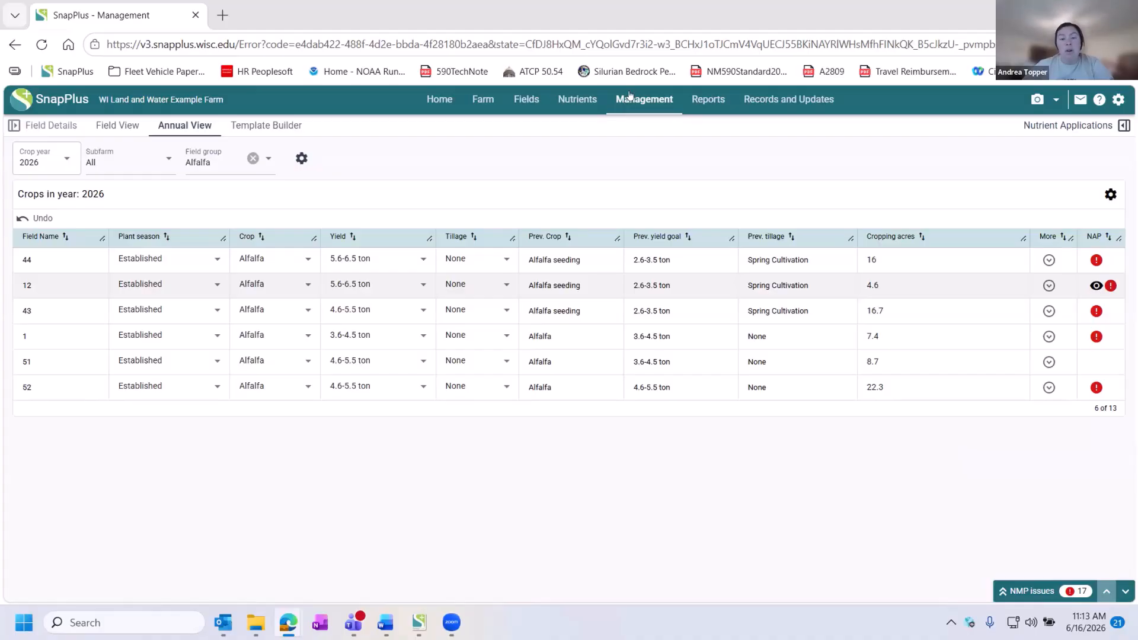
Review the field choices for applying the alfalfa nutrient system to the Alfalfa group and leave without applying it
left_click(573, 102)
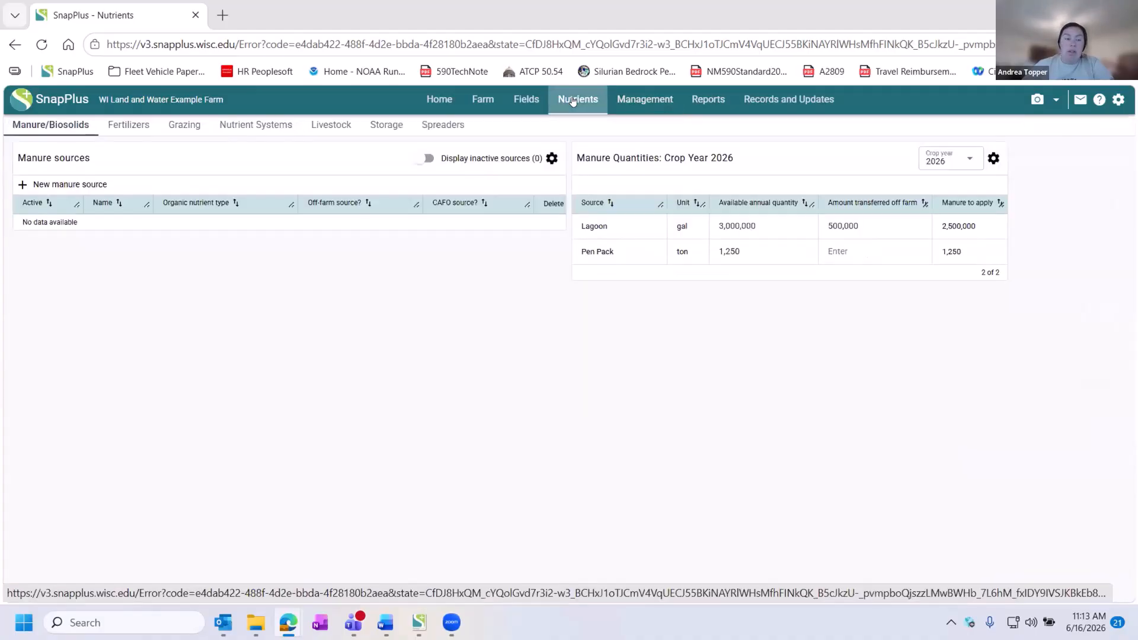
left_click(256, 126)
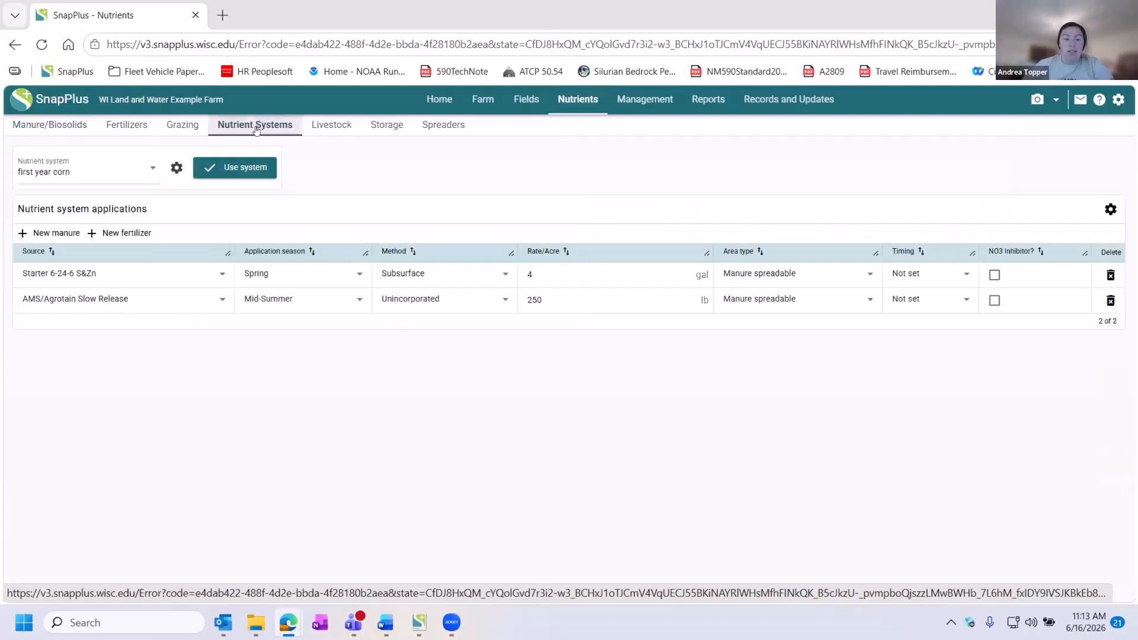
left_click(98, 178)
left_click(43, 199)
left_click(237, 168)
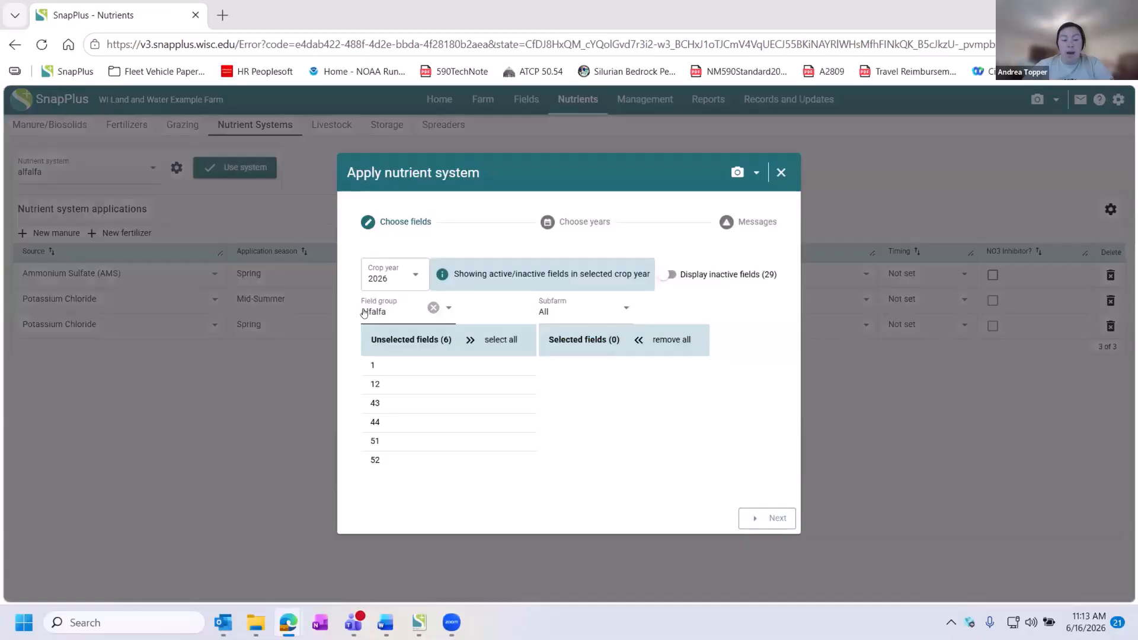
left_click(782, 171)
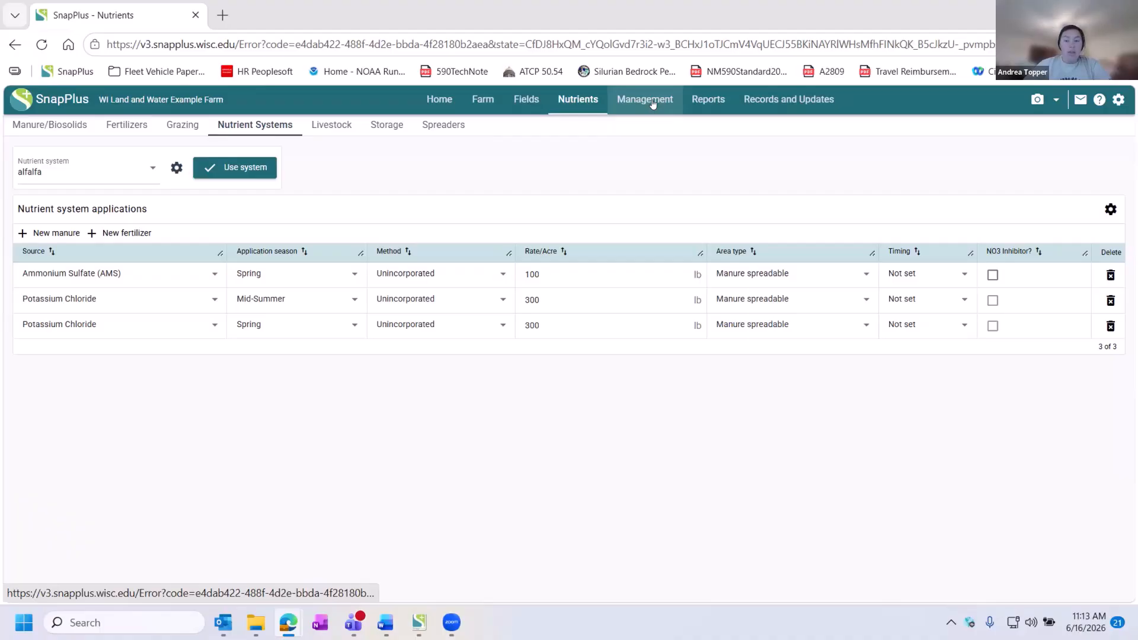
Return to the annual management view and show the Soil test P column in the 2026 crop table
left_click(652, 102)
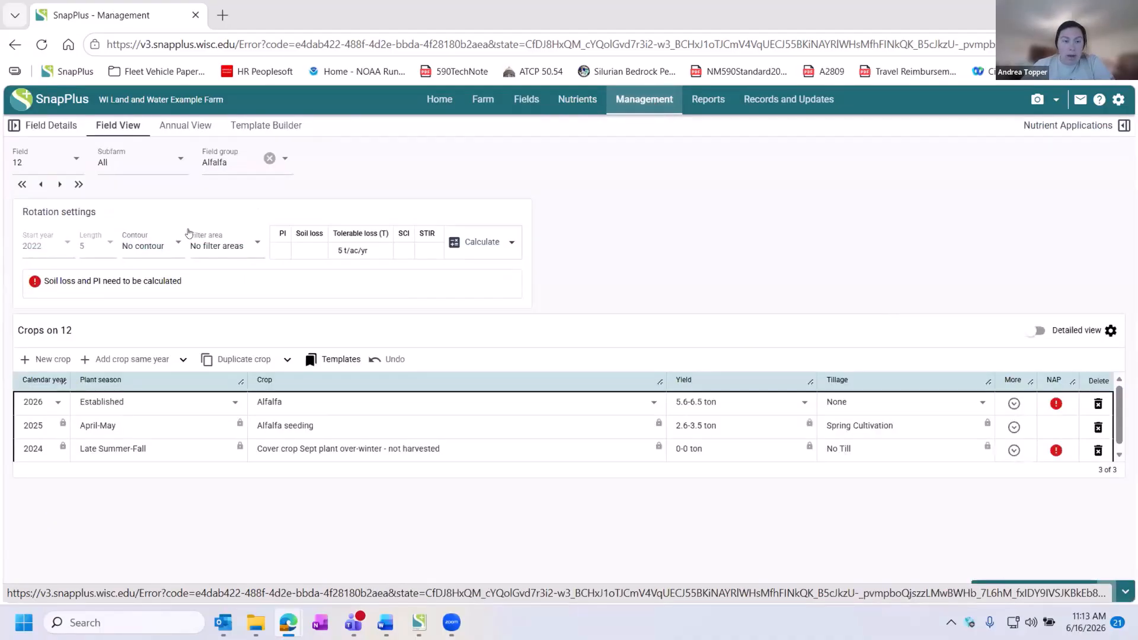
left_click(176, 128)
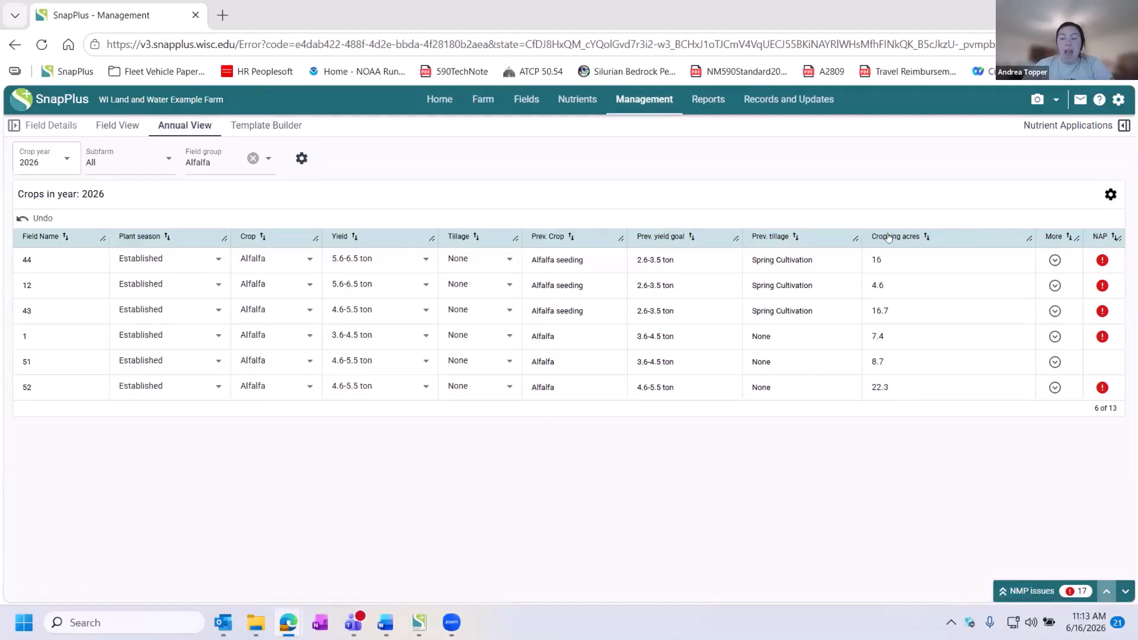
left_click(1111, 195)
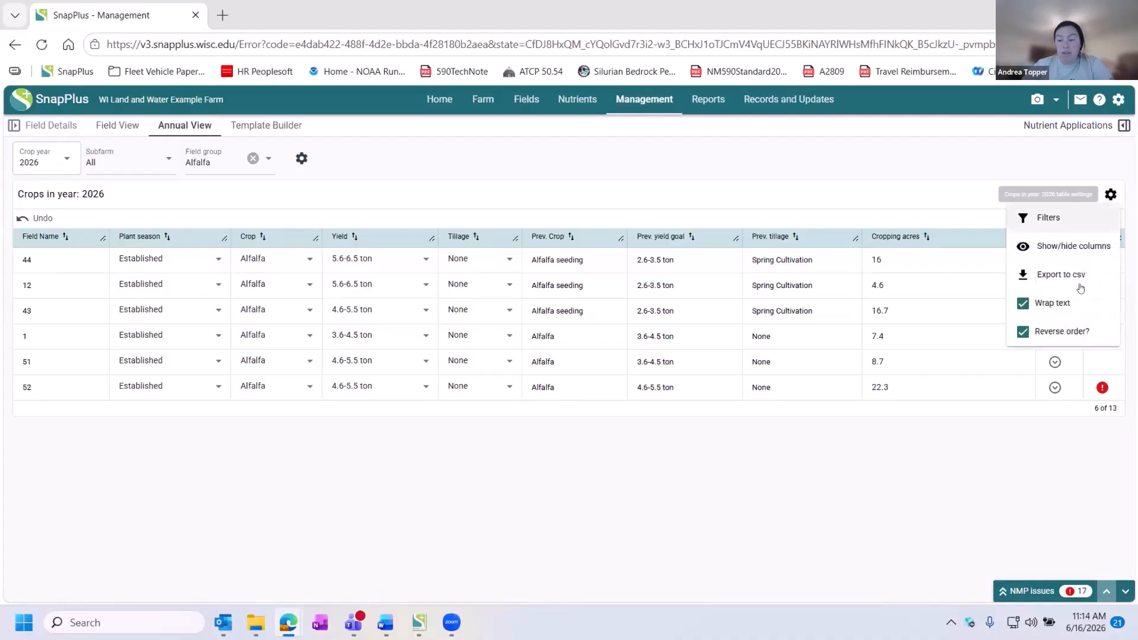
left_click(1043, 251)
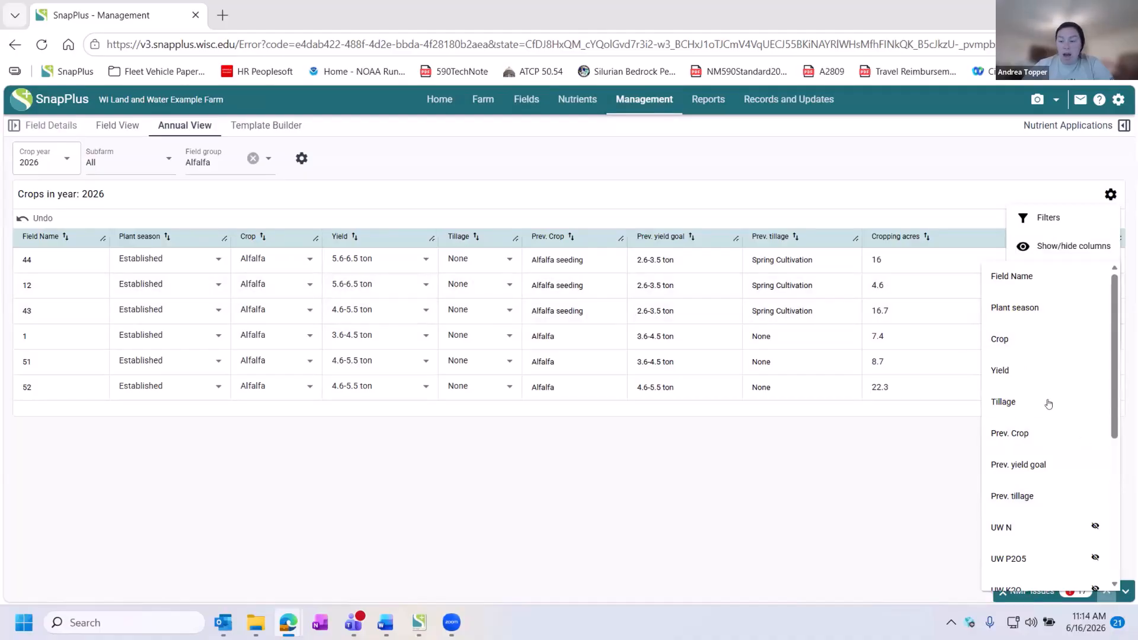
scroll(1047, 403, "down", 3)
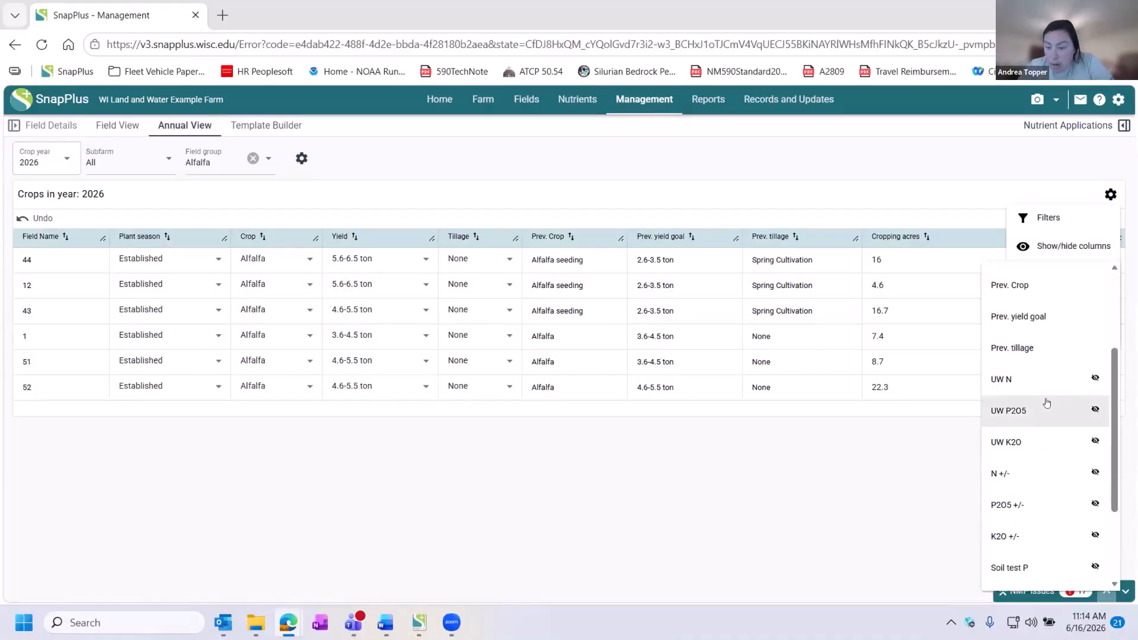
scroll(1016, 496, "down", 1)
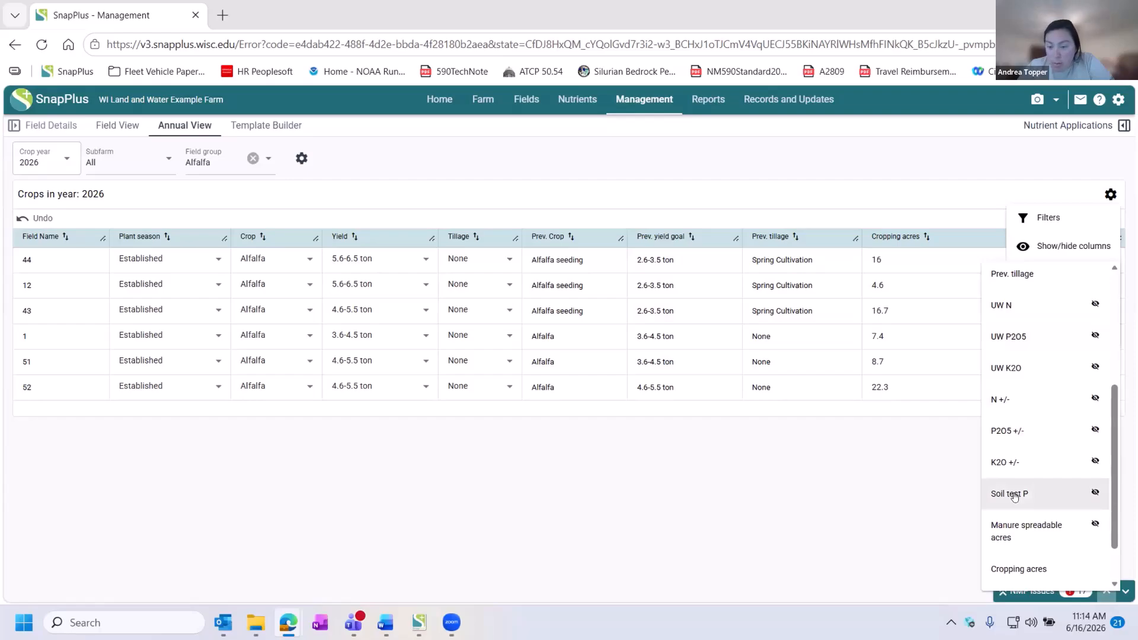
left_click(1014, 497)
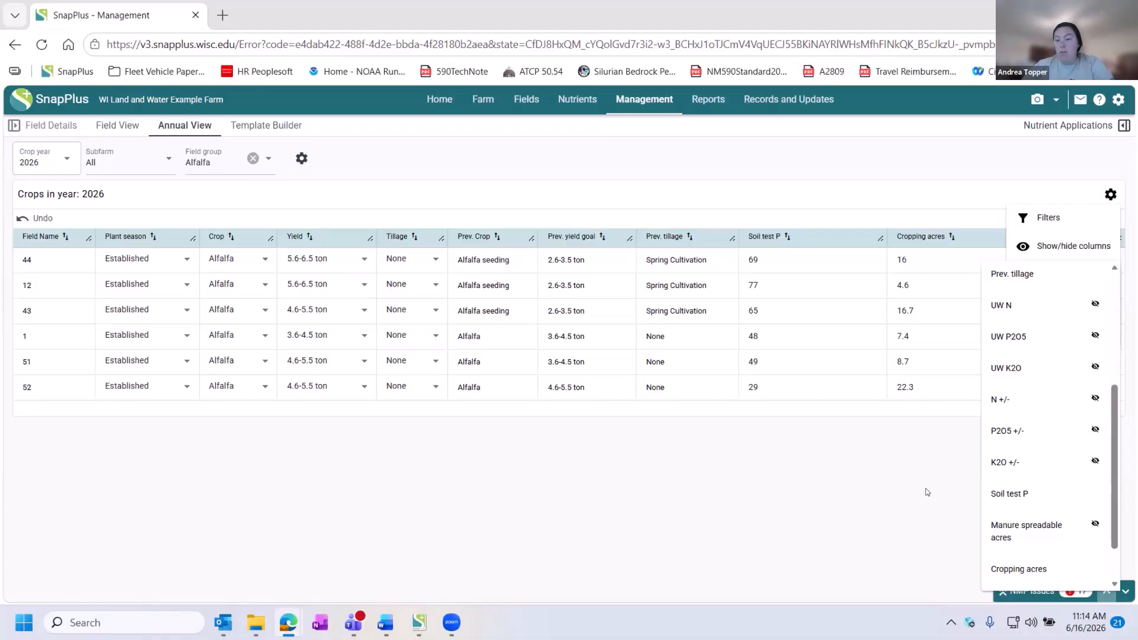
left_click(1109, 195)
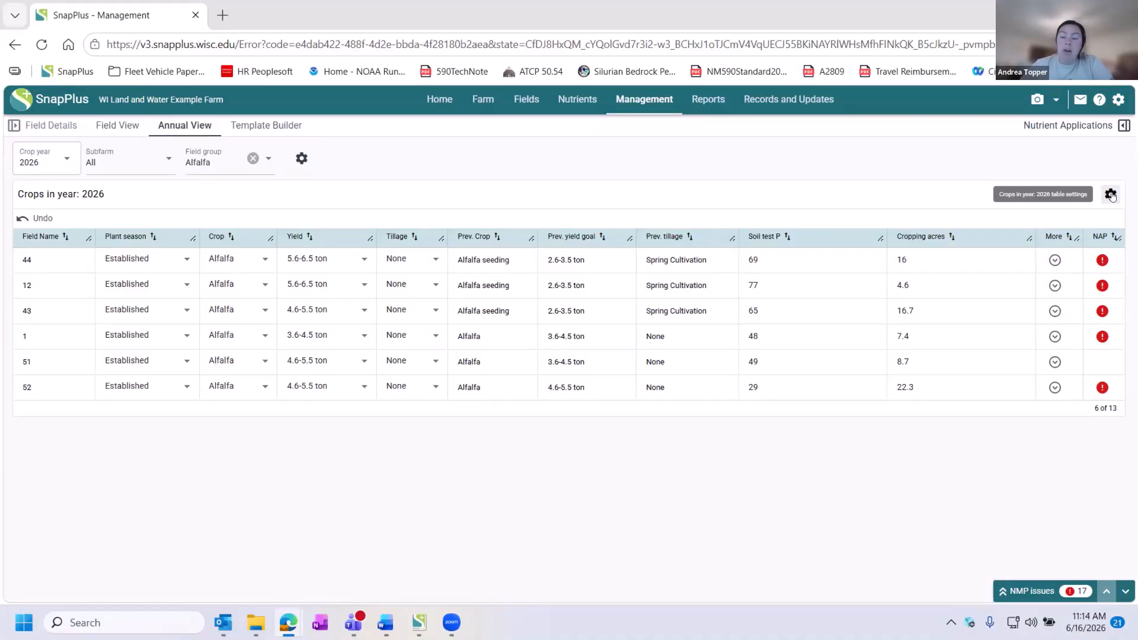
Export the 2026 crop table to CSV and open the downloaded crop-sequence-table (1) file maximized in Excel
left_click(1108, 195)
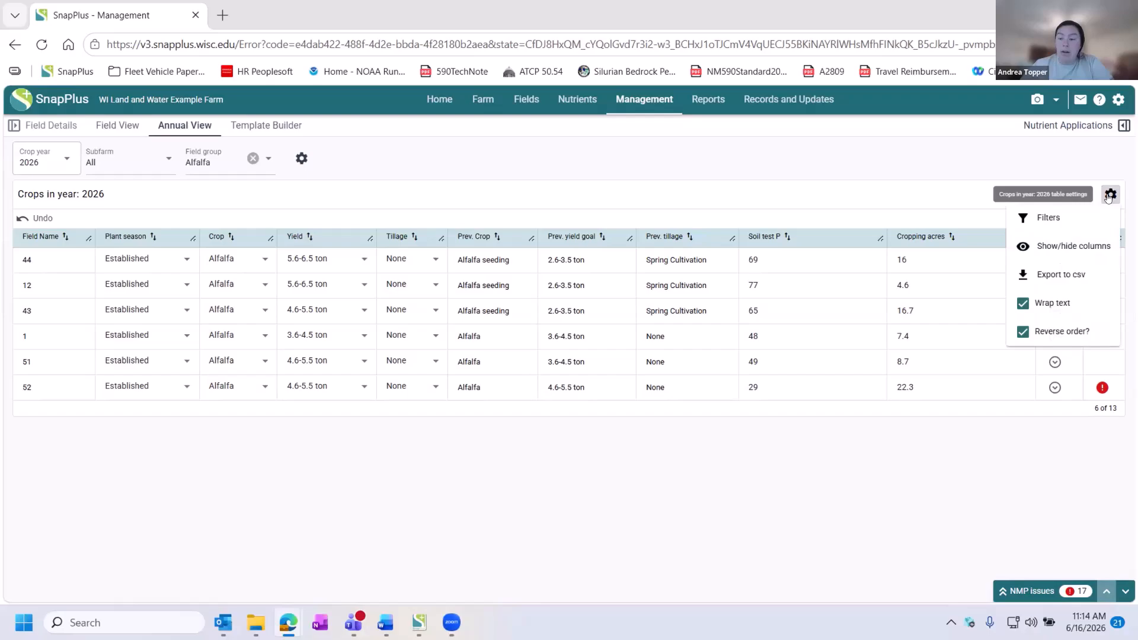
left_click(1038, 277)
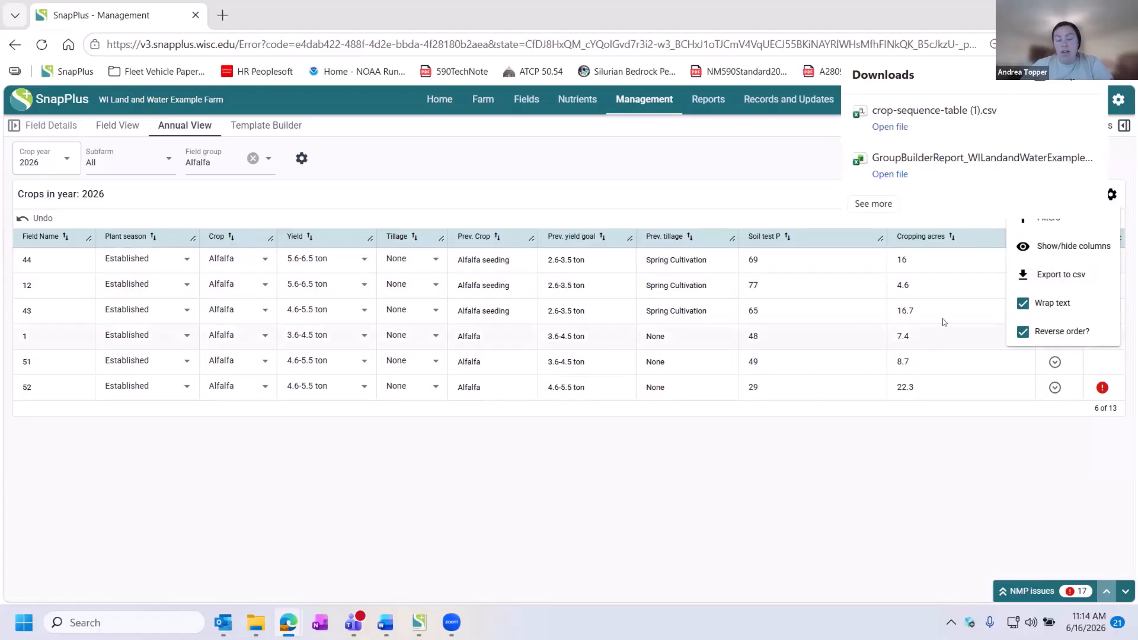
left_click(889, 128)
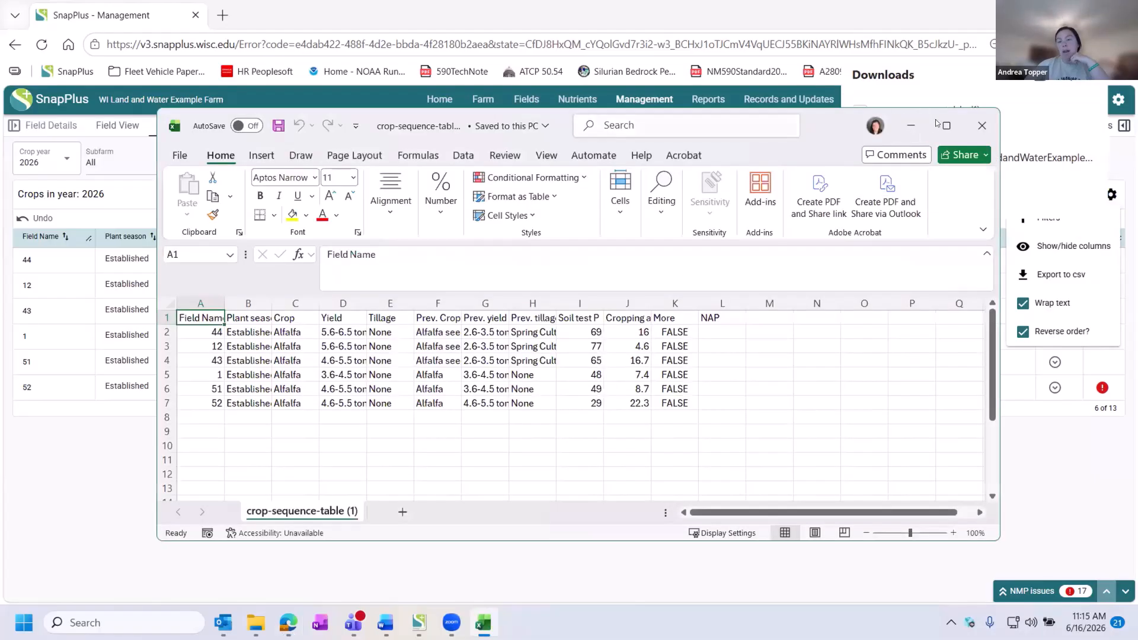
left_click(935, 126)
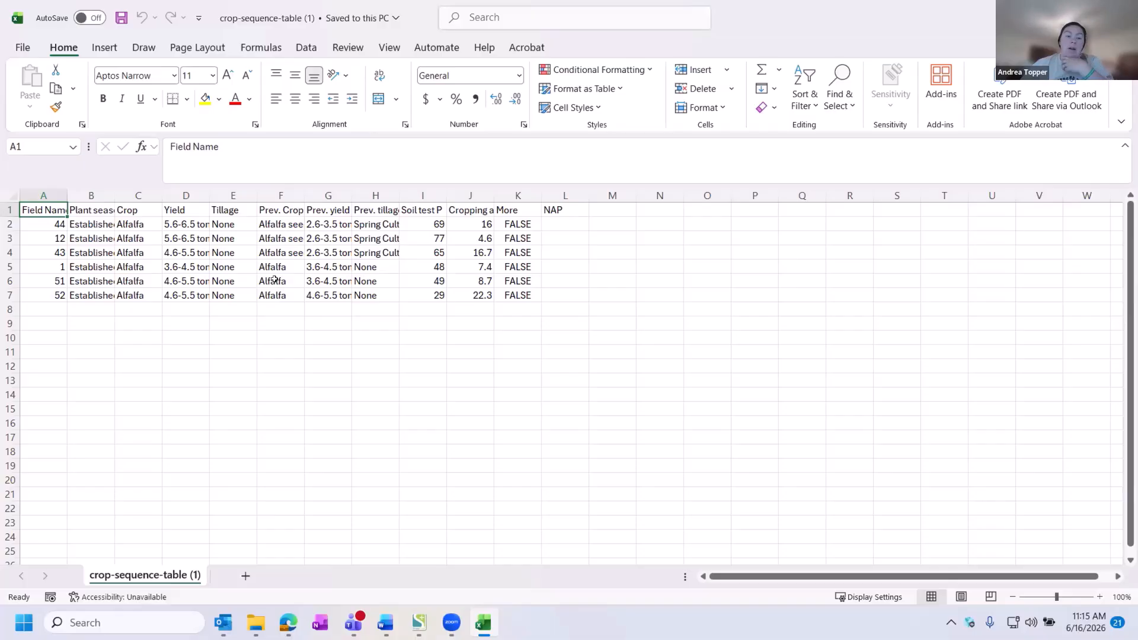
Rename the Prev. Crop column header in cell F1 as 2025 Crop
left_click(273, 205)
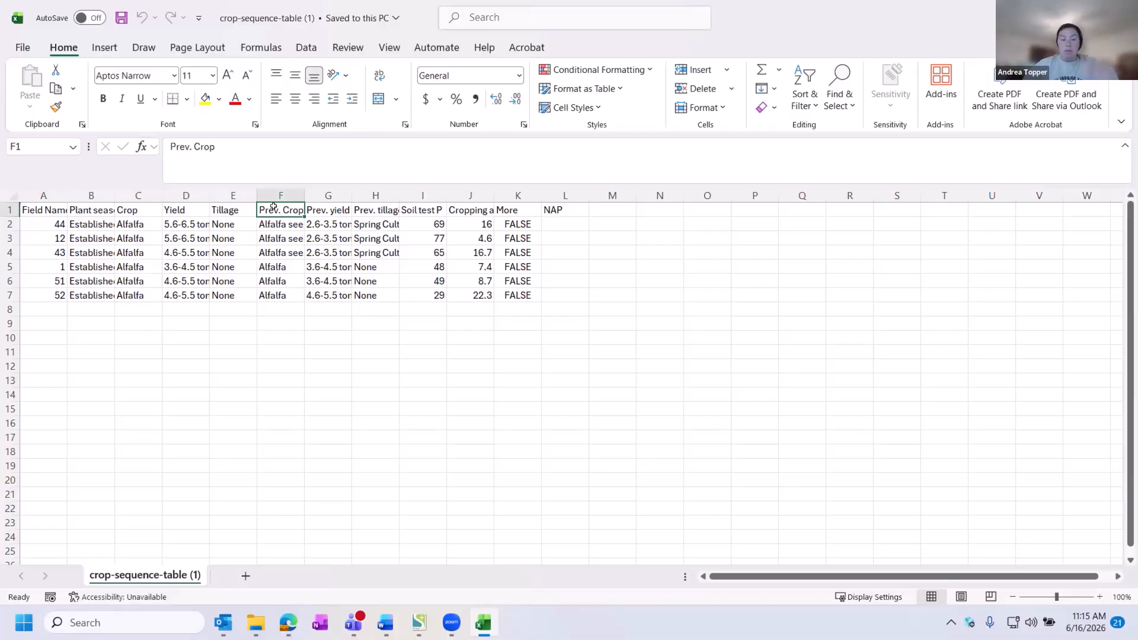
double_click(275, 207)
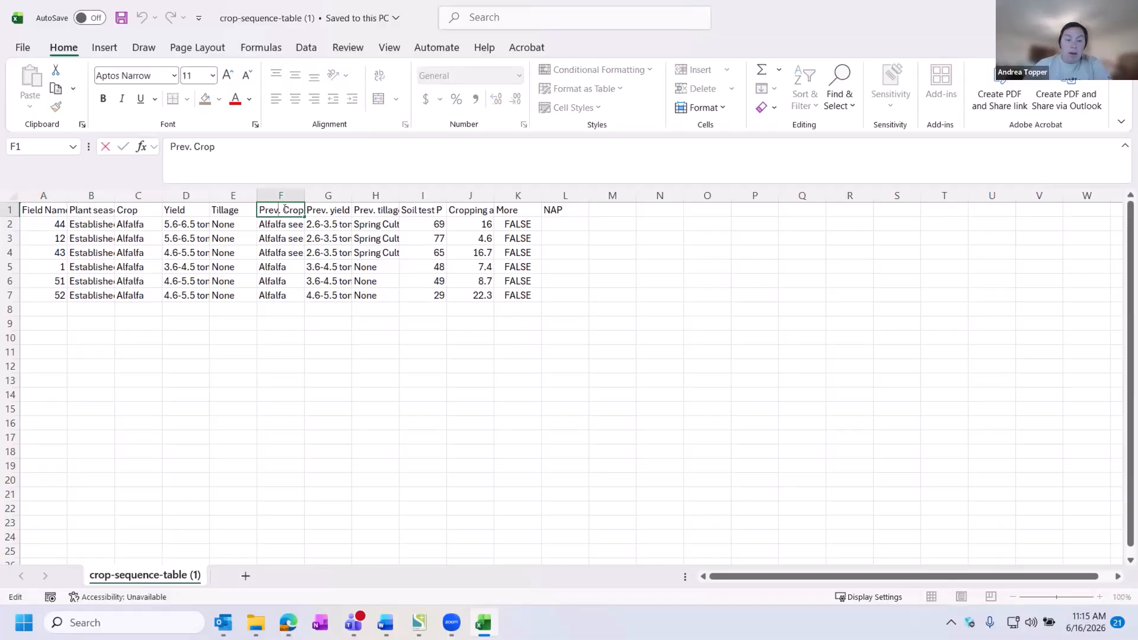
left_click_drag(303, 209, 249, 206)
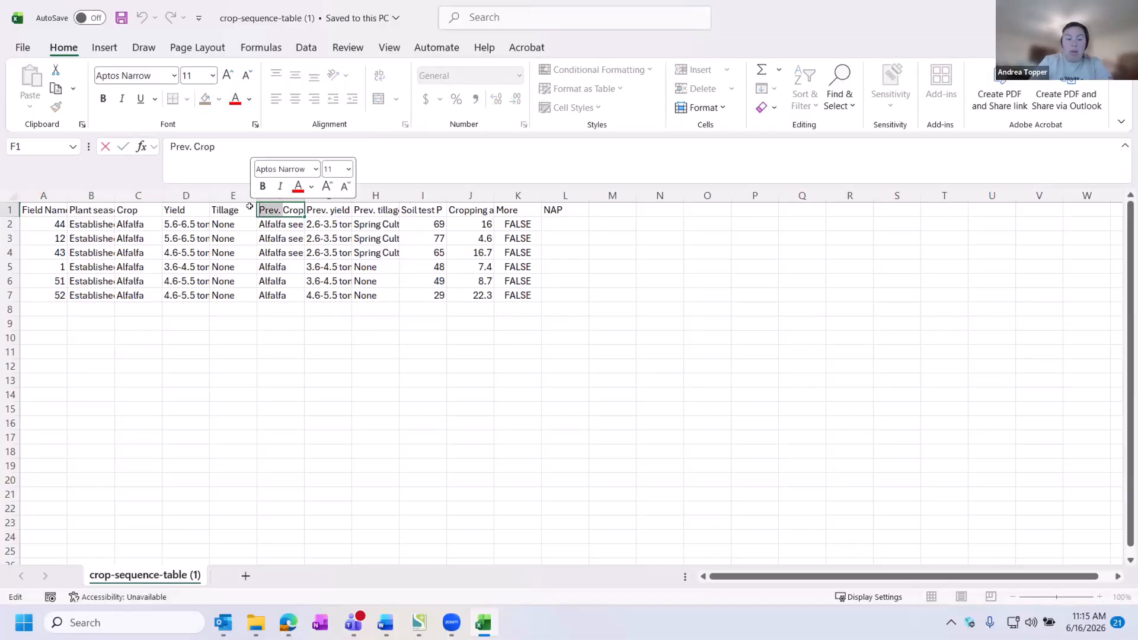
type("2025")
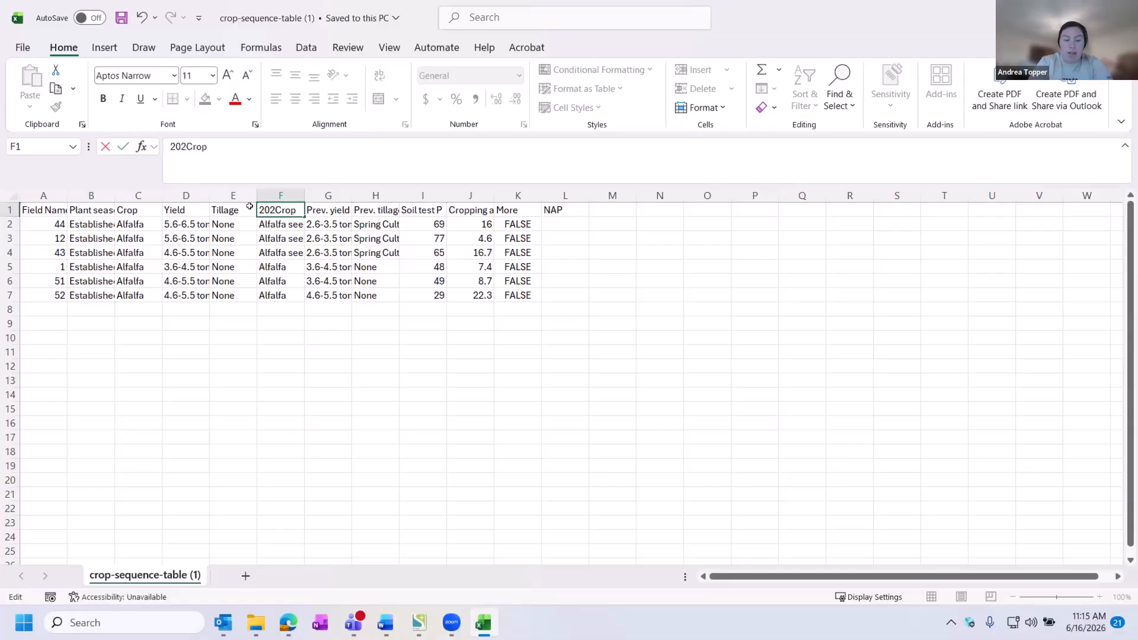
Rename the Crop header in cell C1 as Planned 2026 Crop and fit the column width to its text
left_click(130, 206)
double_click(118, 209)
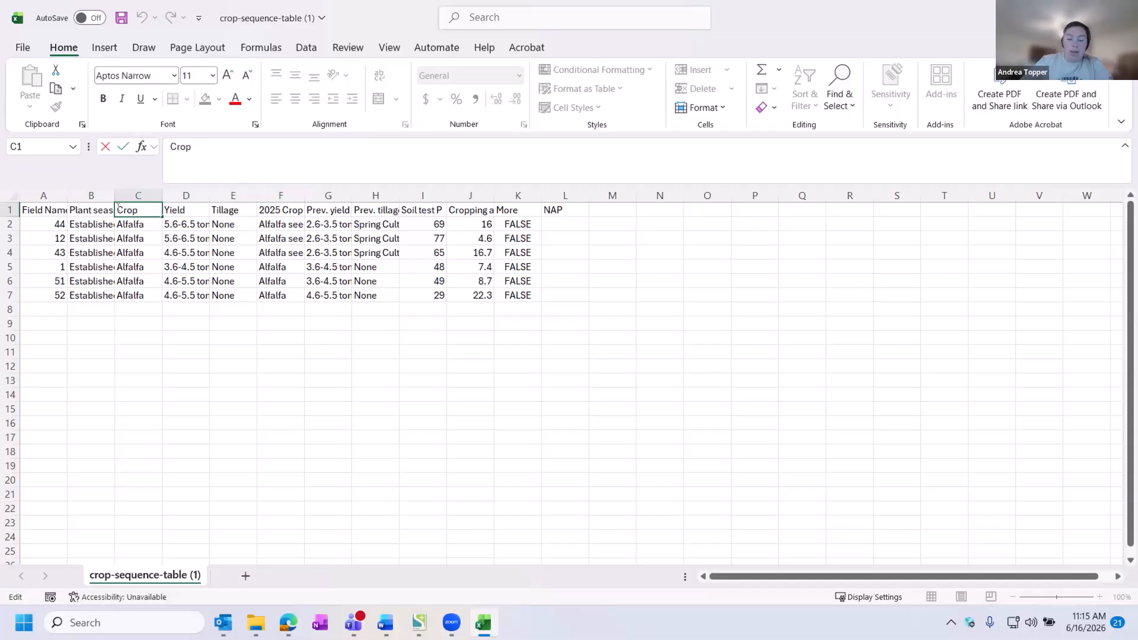
type("Planned 202")
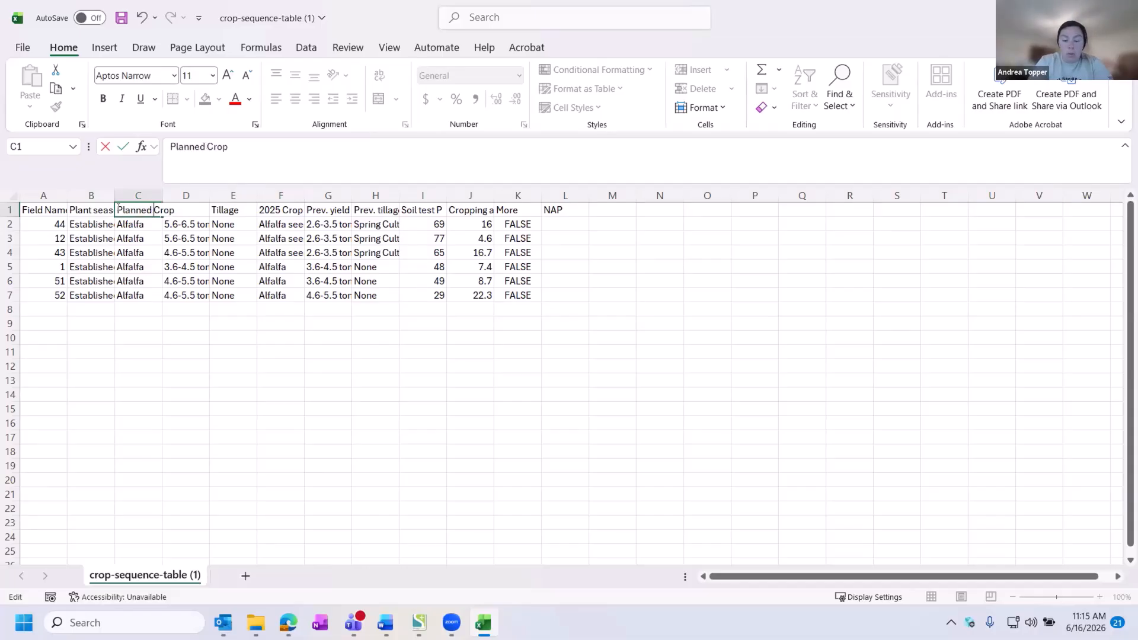
type("6")
left_click(120, 193)
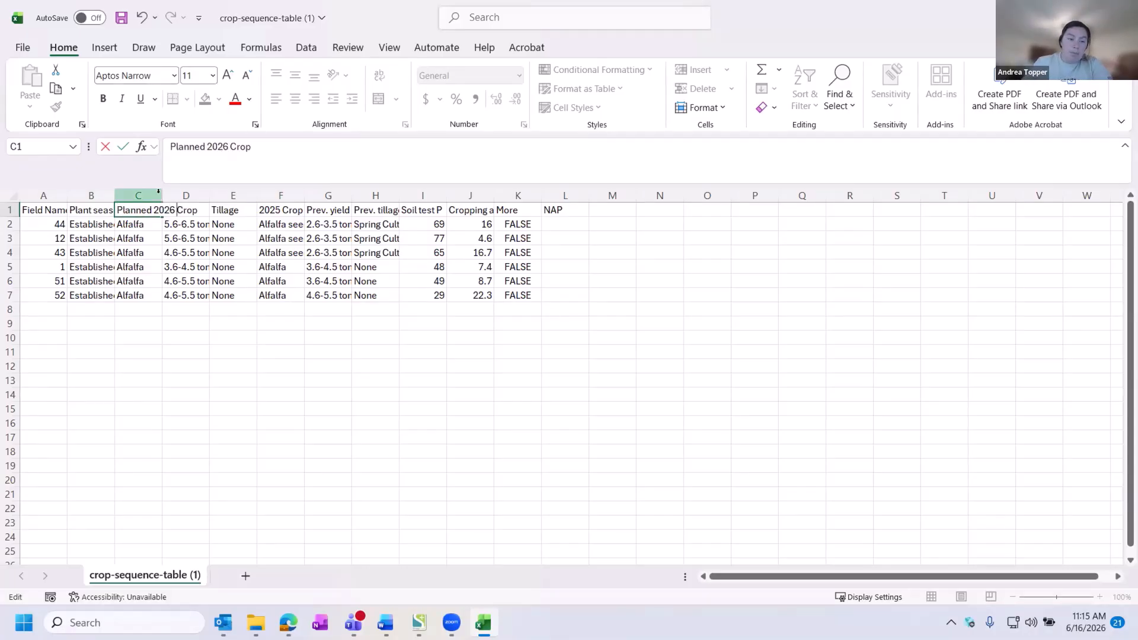
double_click(161, 195)
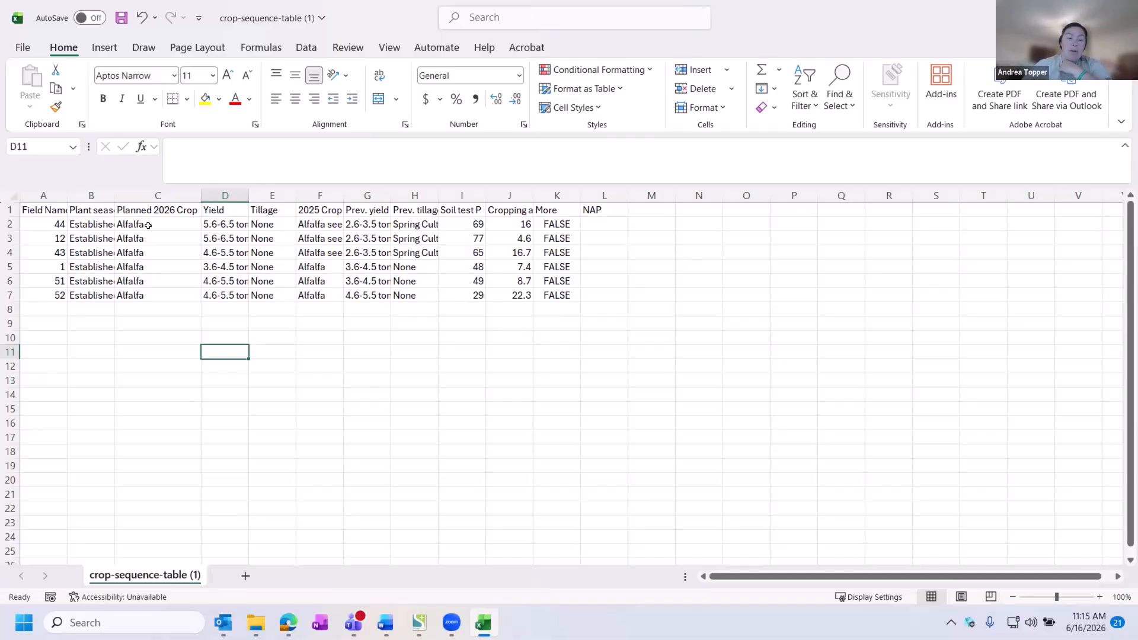
Clear the first crop entry under Planned 2026 Crop, in cell C2
left_click_drag(149, 224, 145, 292)
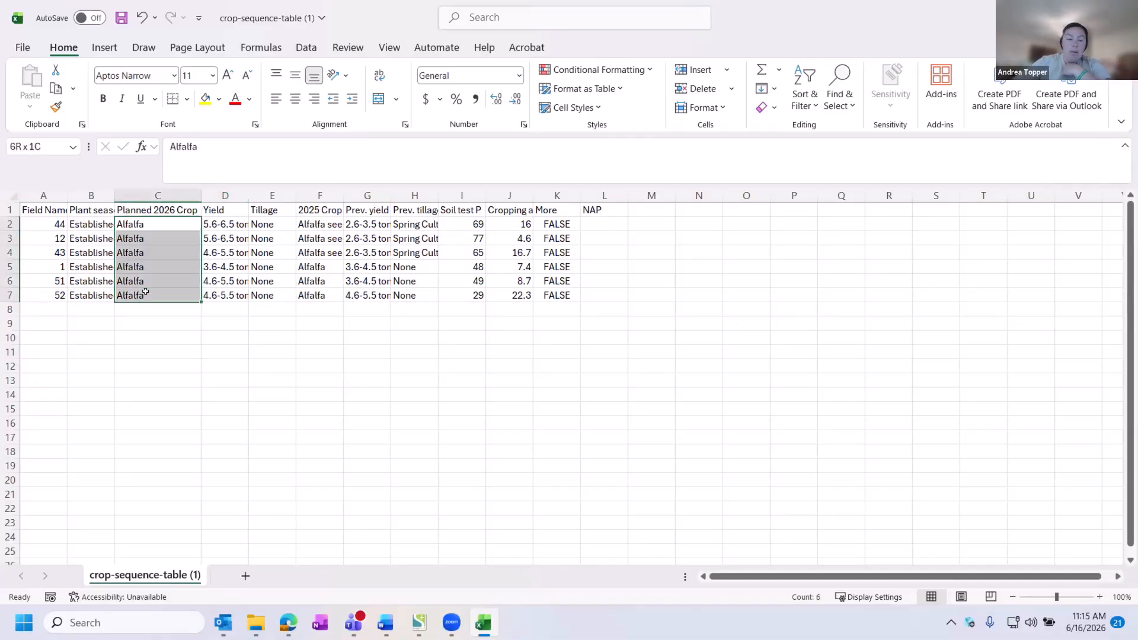
key("BackSpace")
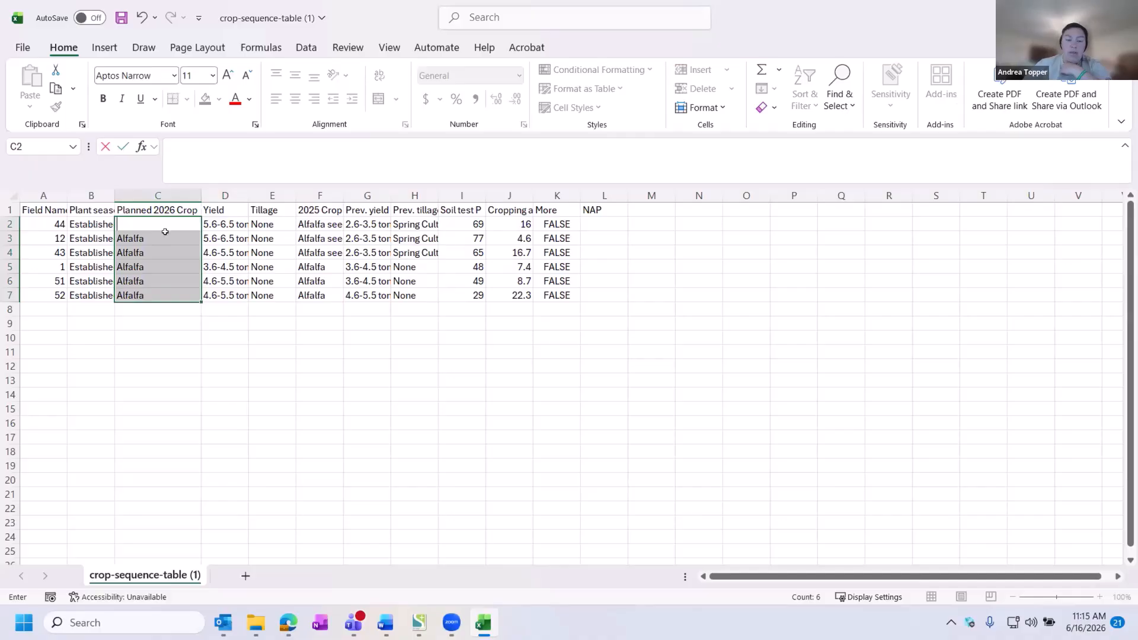
left_click_drag(94, 224, 225, 296)
right_click(223, 297)
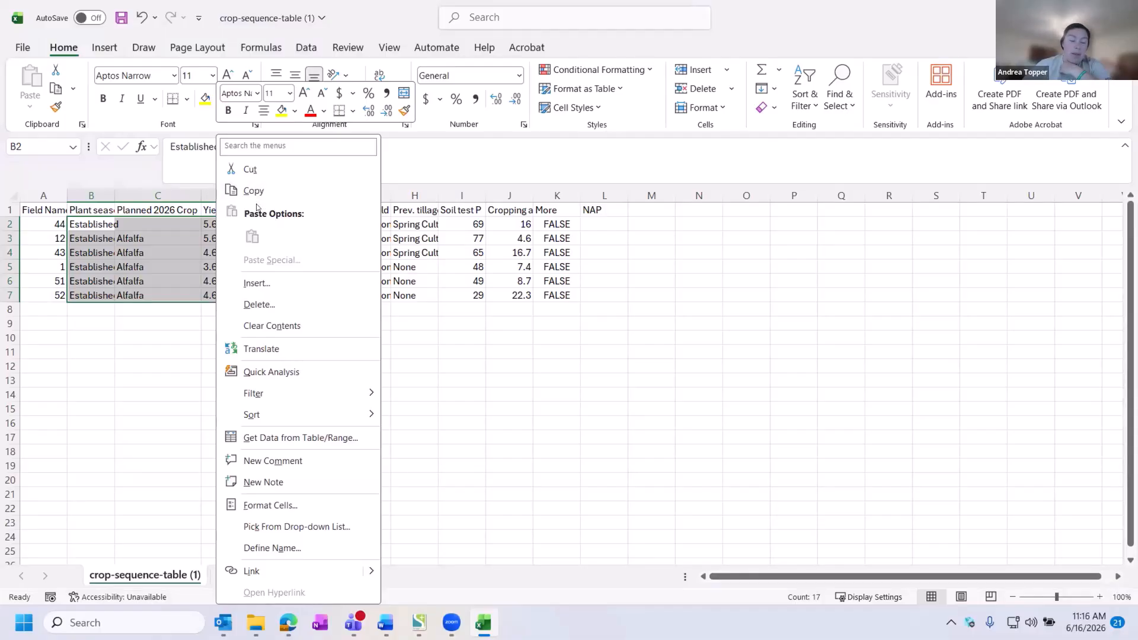
left_click(255, 304)
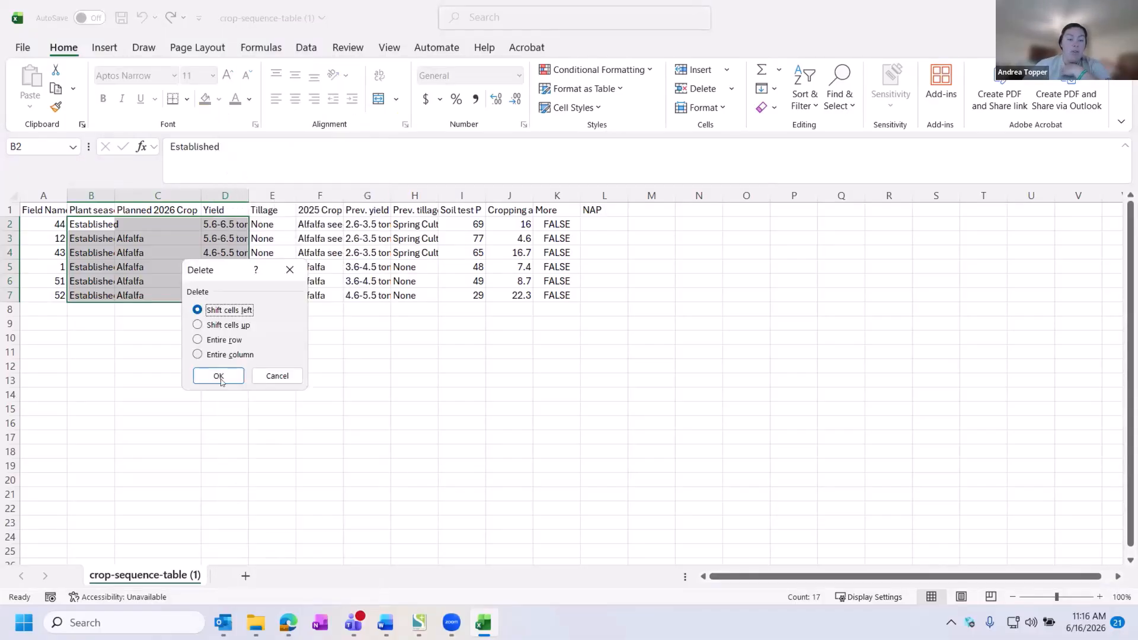
left_click(290, 270)
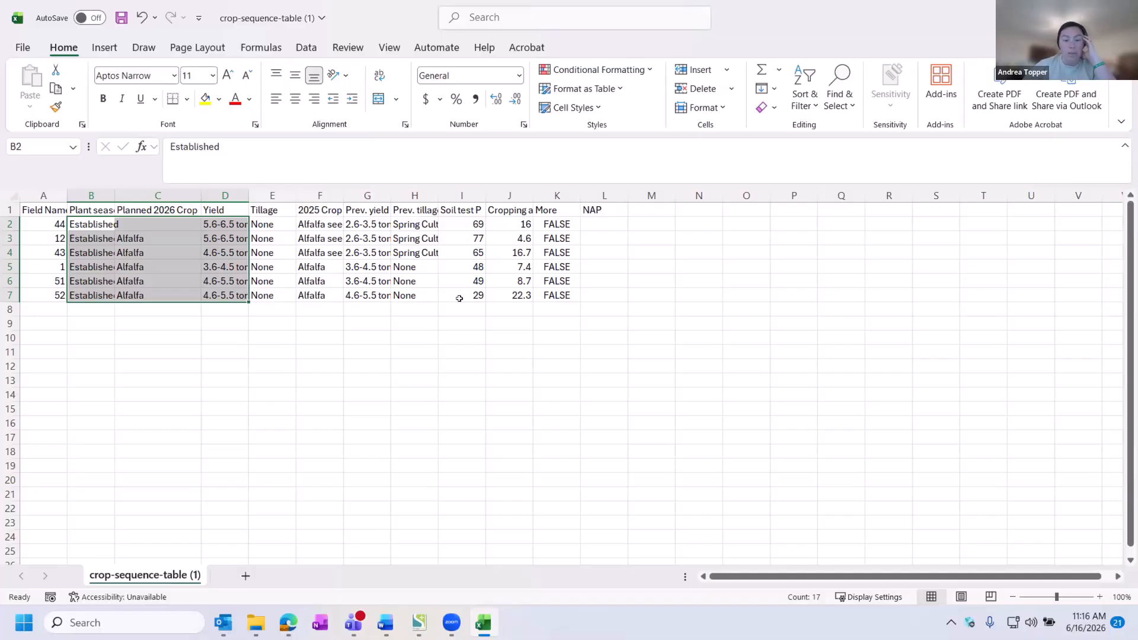
key("ctrl+v")
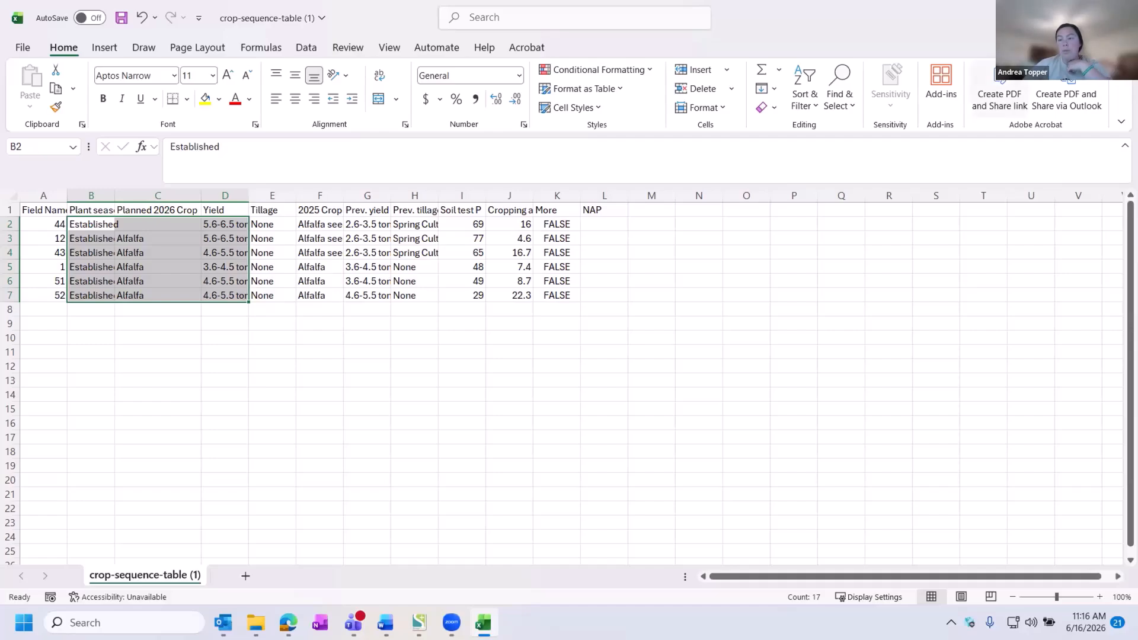
Switch back to SnapPlus and show the UW N, P2O5 and K2O columns, N, P2O5 and K2O +/- columns, and Manure spreadable acres
key("alt+Tab")
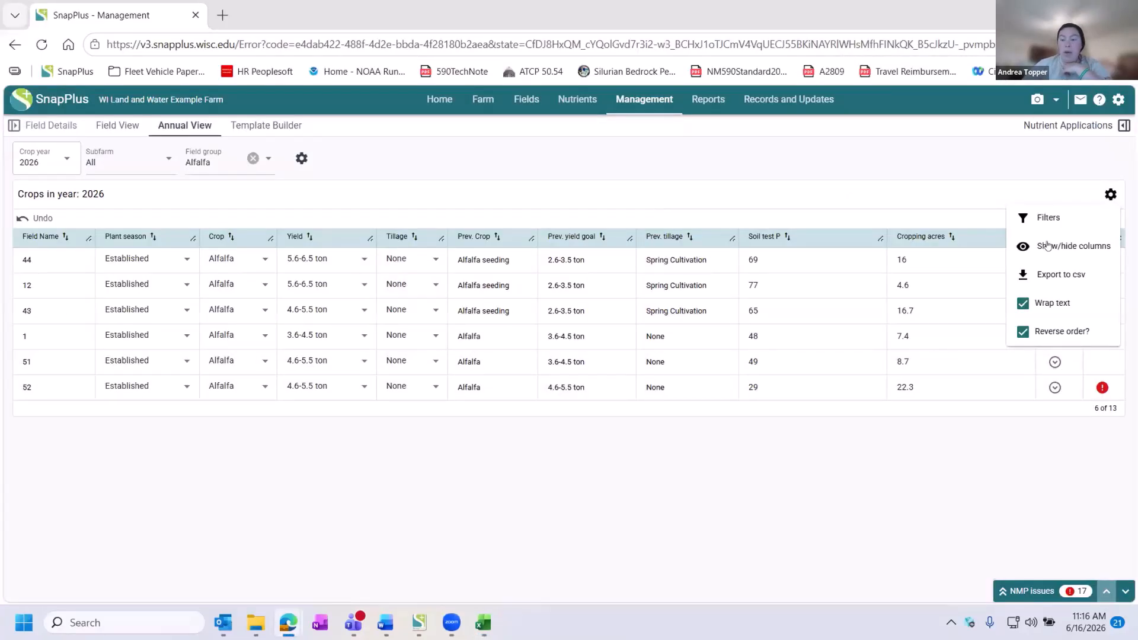
left_click(1087, 244)
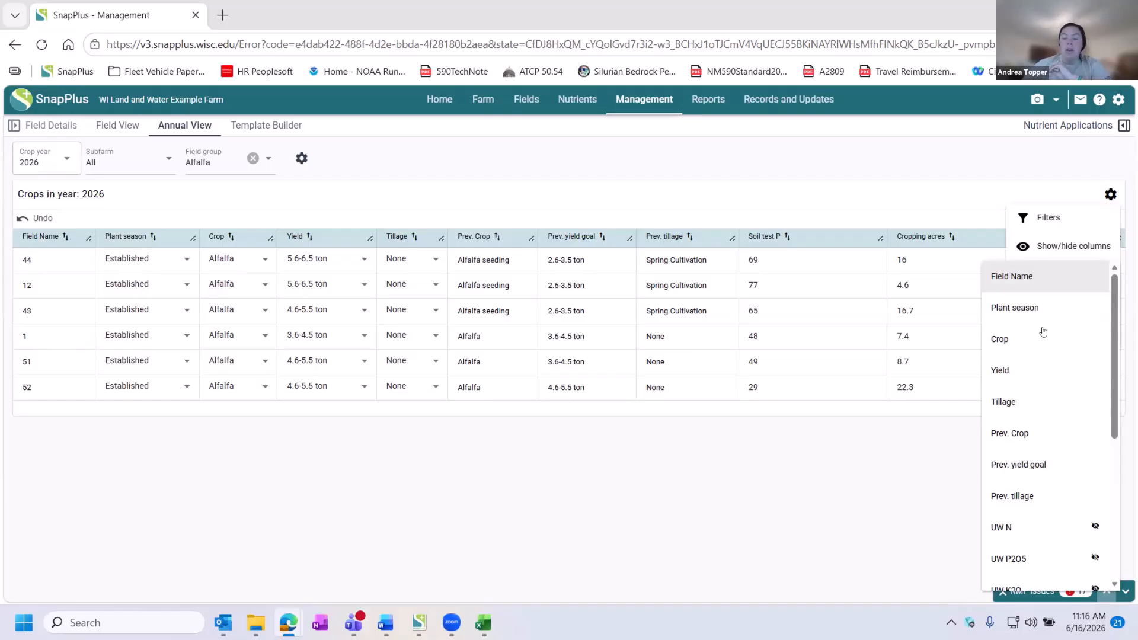
scroll(1018, 317, "down", 4)
left_click(1014, 319)
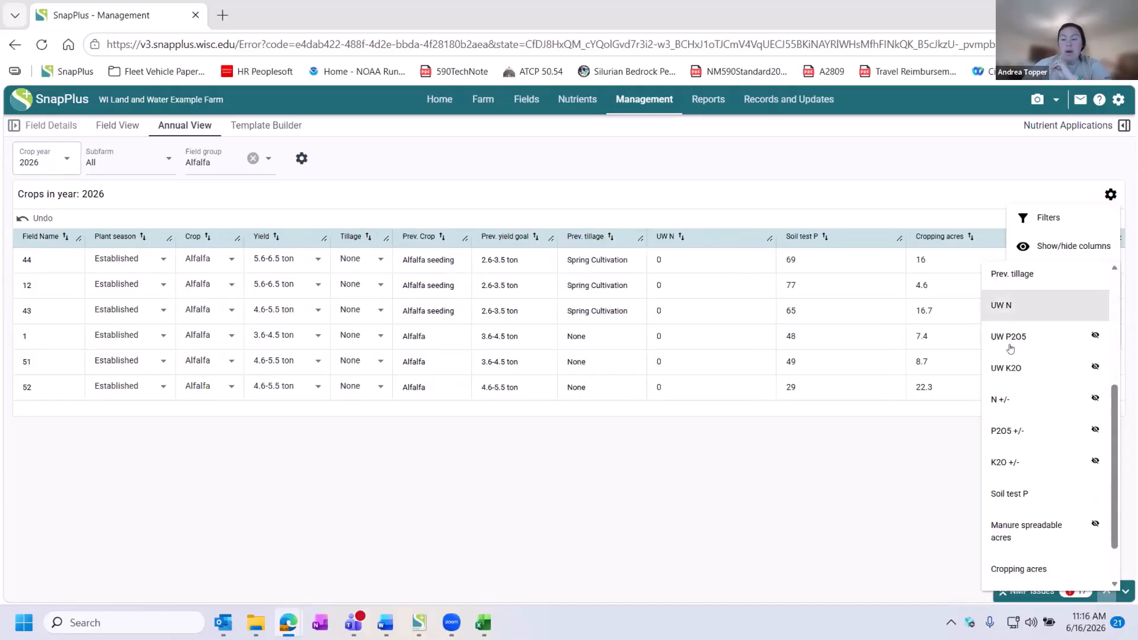
left_click(1010, 339)
left_click(1007, 369)
left_click(1009, 425)
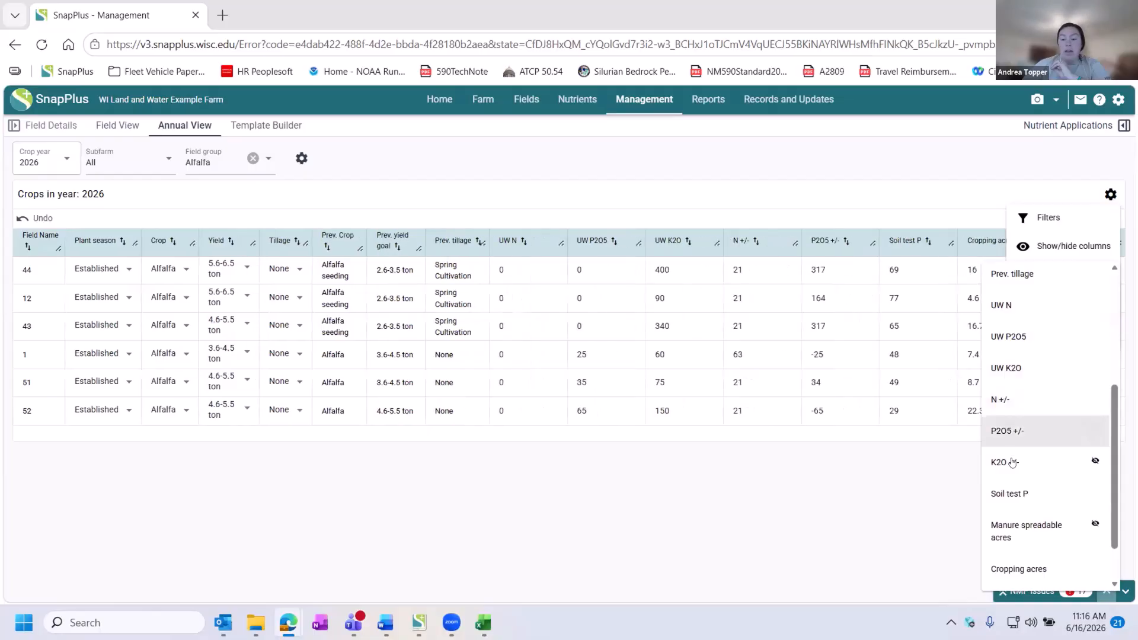
left_click(1012, 466)
left_click(1023, 525)
scroll(1019, 451, "down", 1)
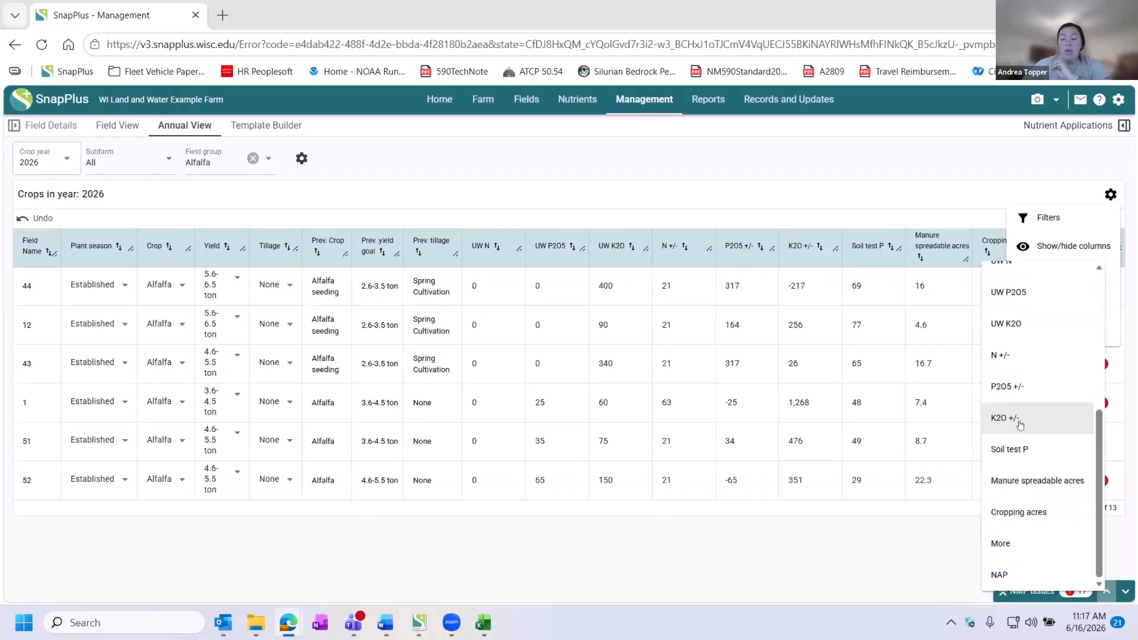
scroll(1002, 380, "up", 6)
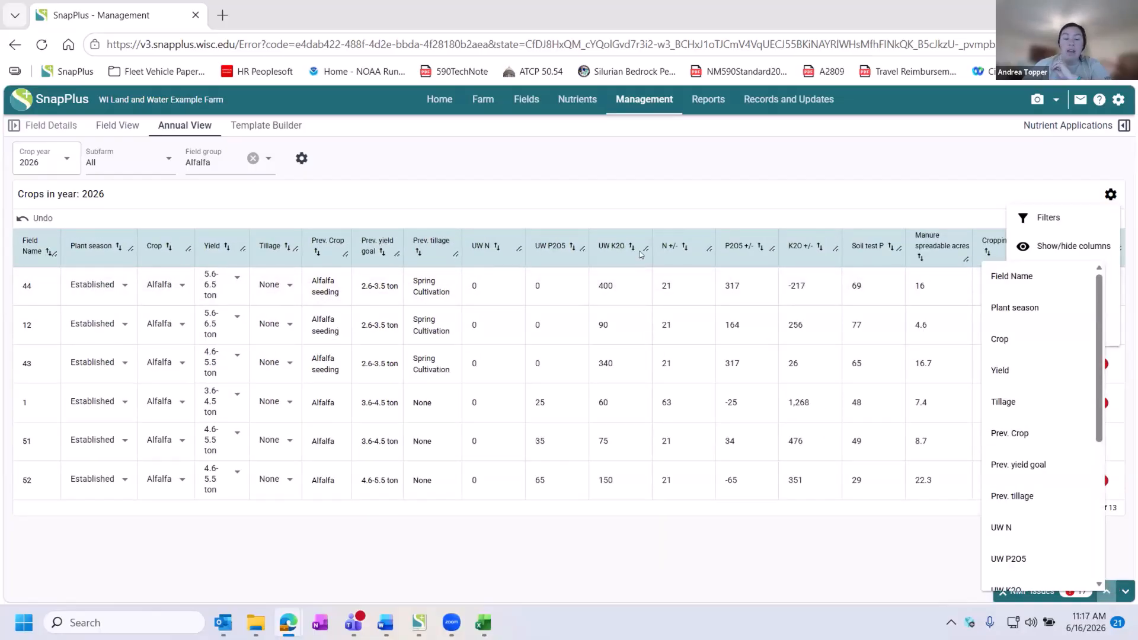
left_click(906, 187)
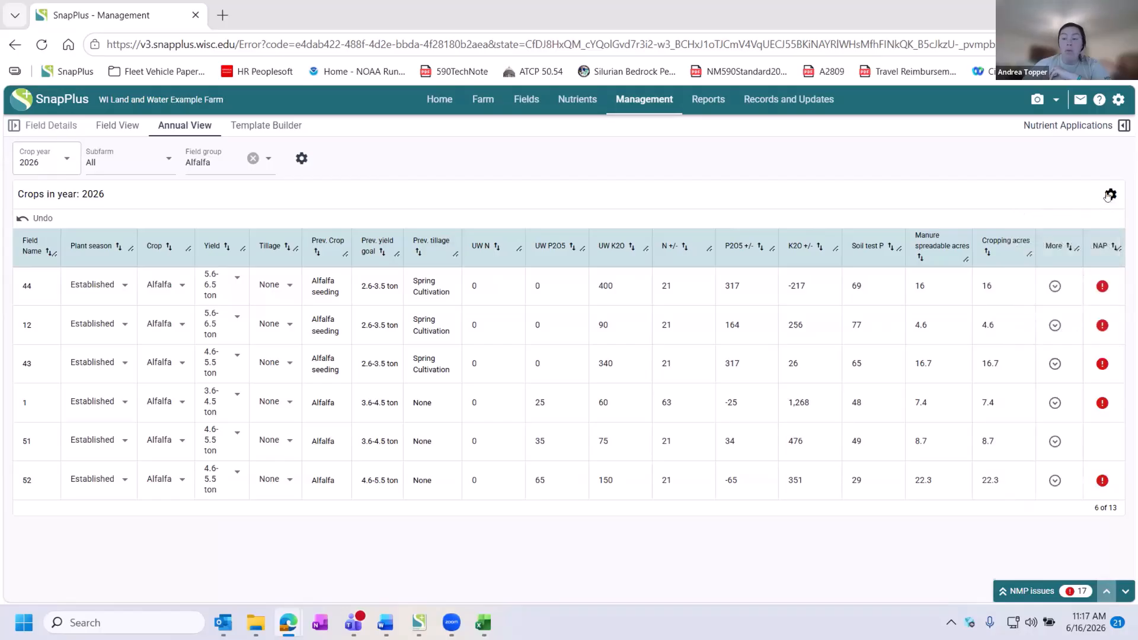
left_click(1110, 195)
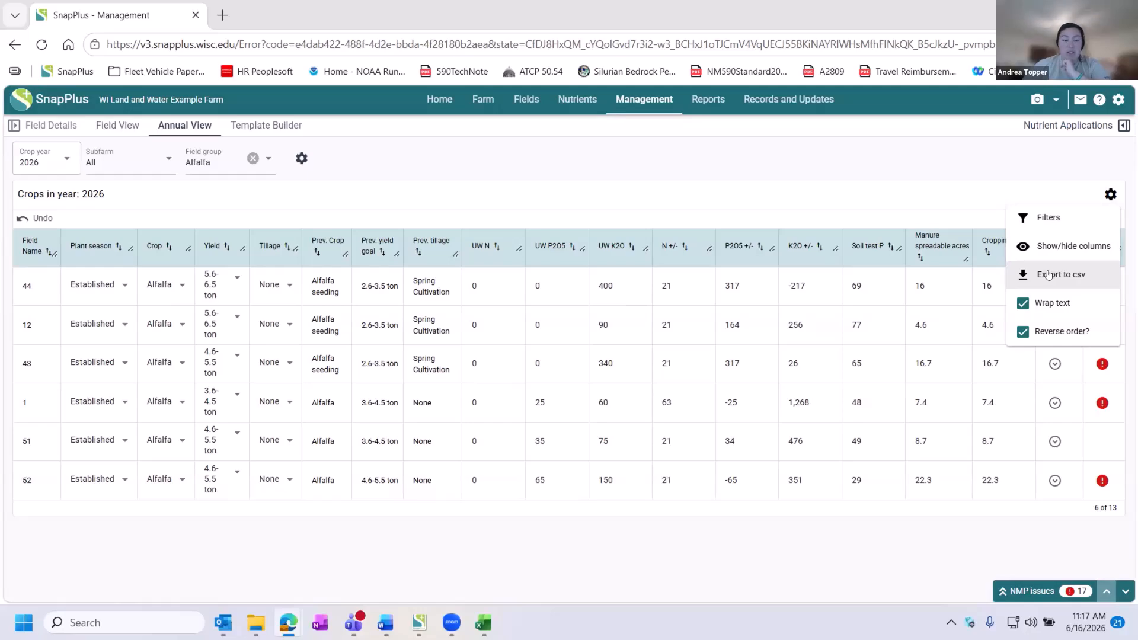
left_click(887, 202)
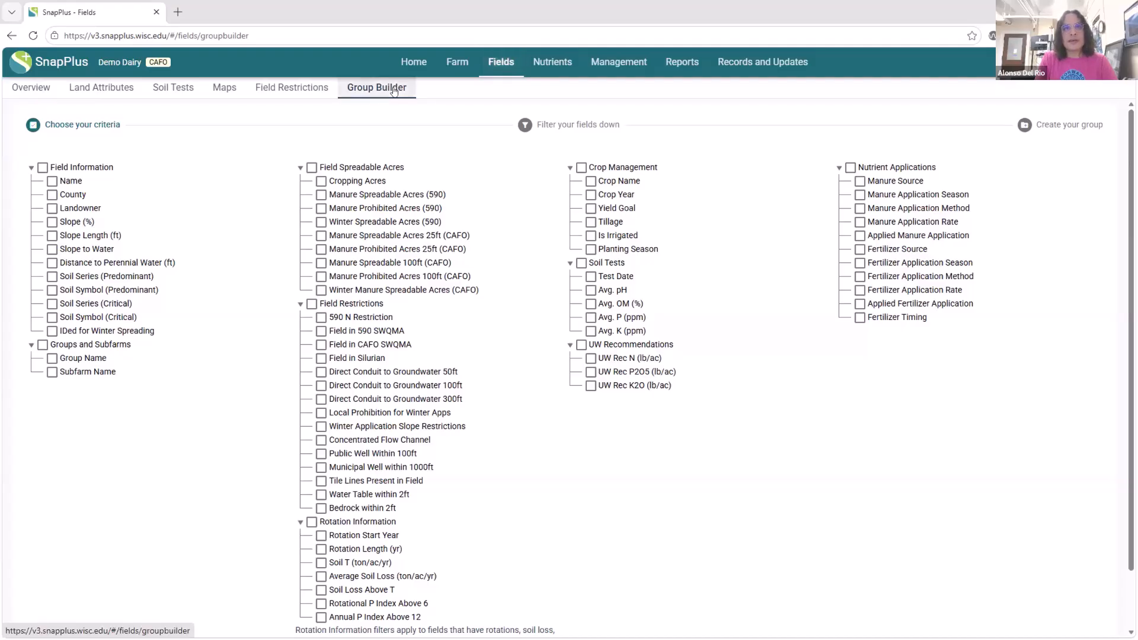
View the Group Builder among the custom reports and return to the Group Builder in the Fields section
left_click(682, 64)
left_click(575, 382)
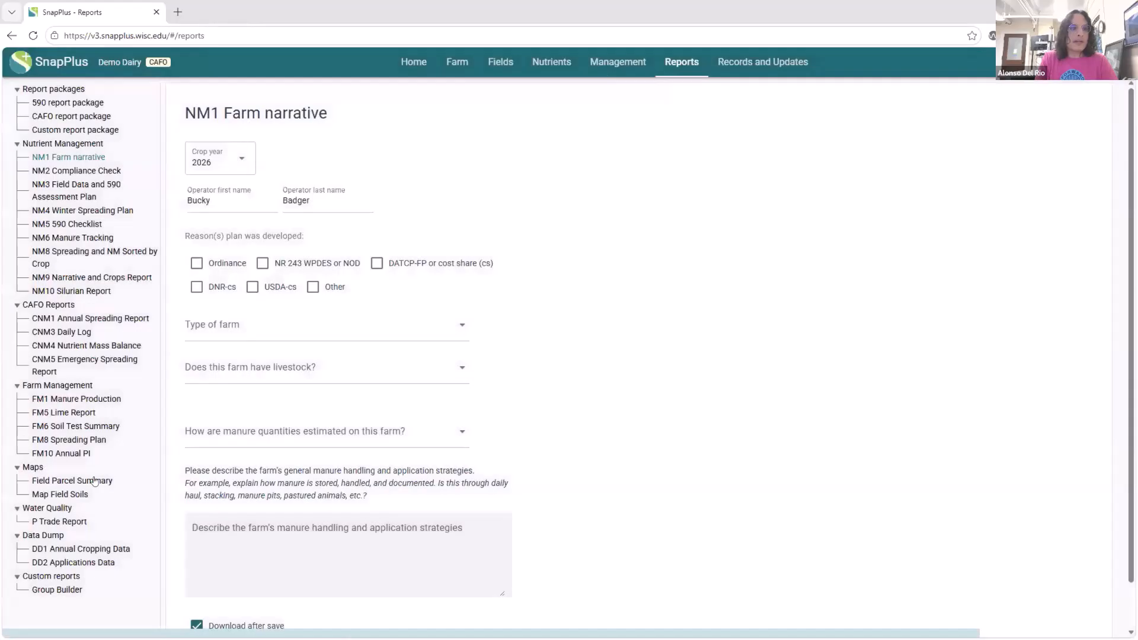
scroll(59, 528, "down", 2)
left_click(61, 539)
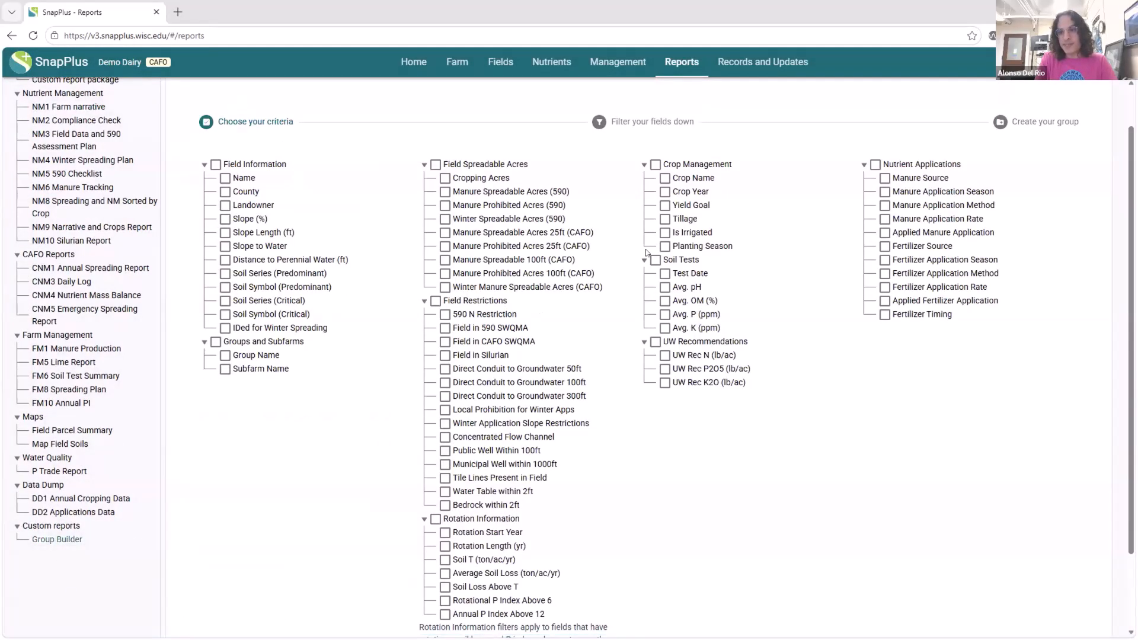
scroll(697, 314, "up", 1)
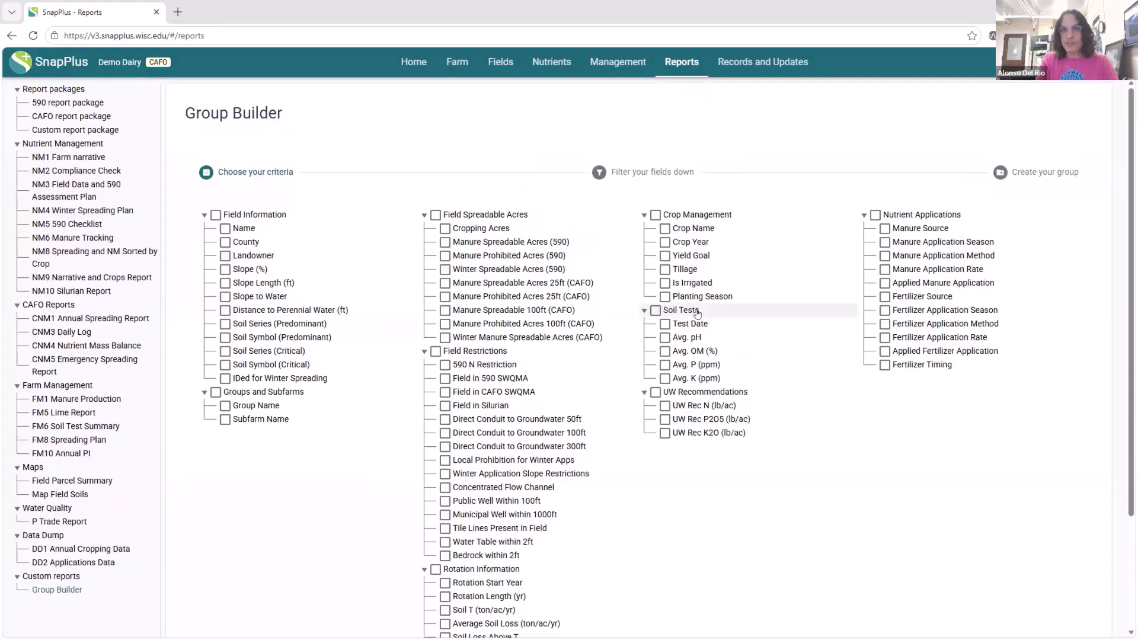
left_click(501, 64)
left_click(385, 89)
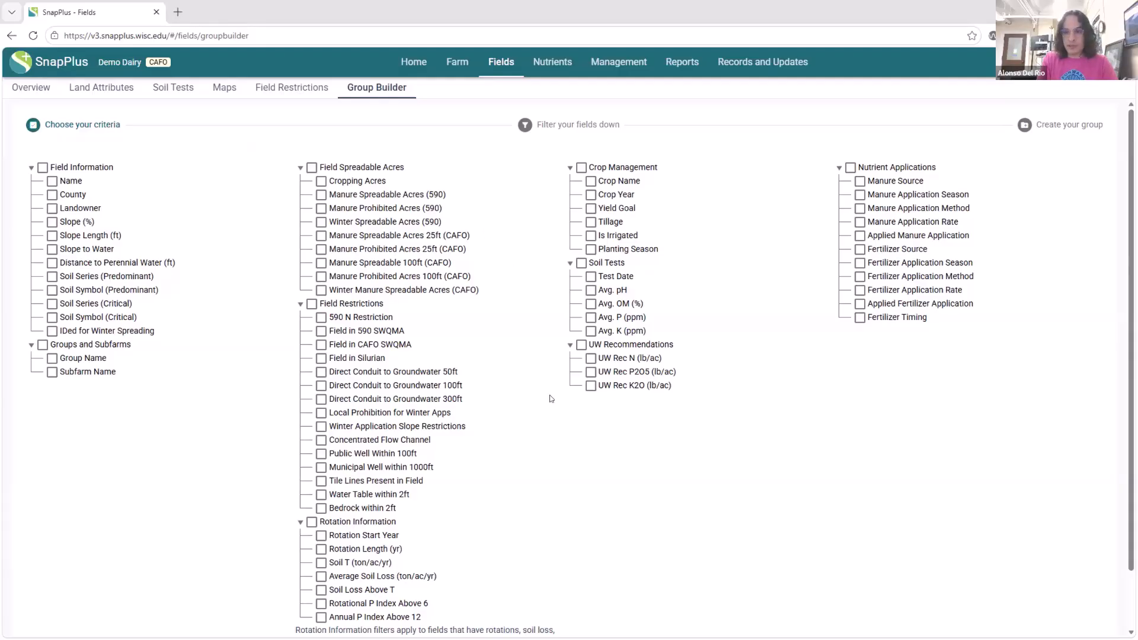
scroll(790, 360, "down", 1)
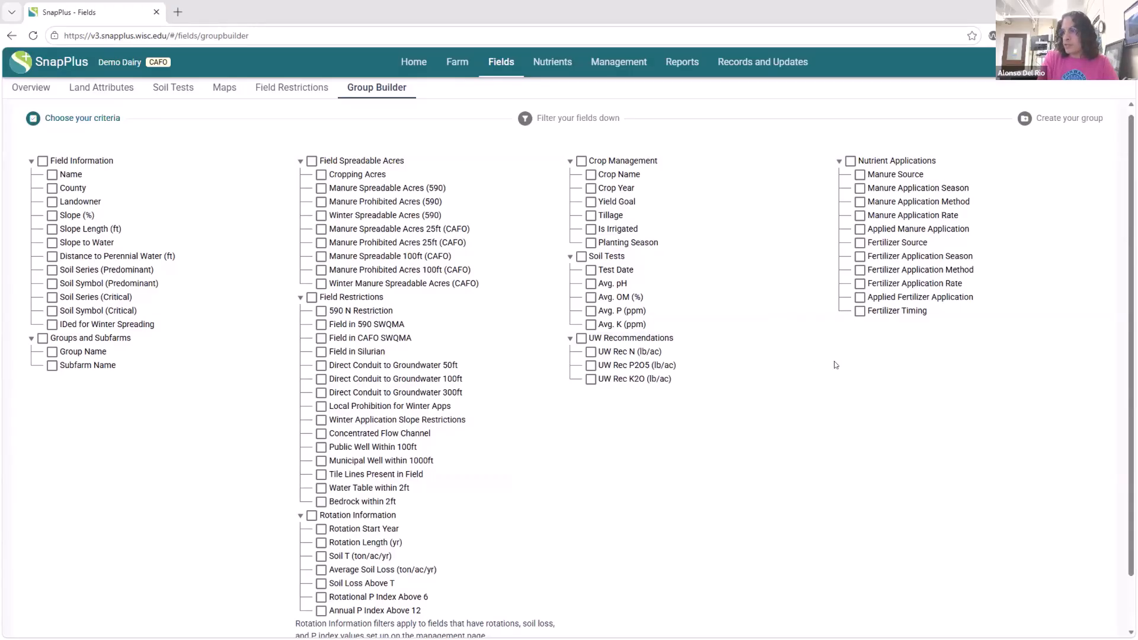
Choose Name, Cropping Acres, Crop Name, Crop Year and Avg. P (ppm) as the group criteria and advance to filtering the fields
left_click(52, 175)
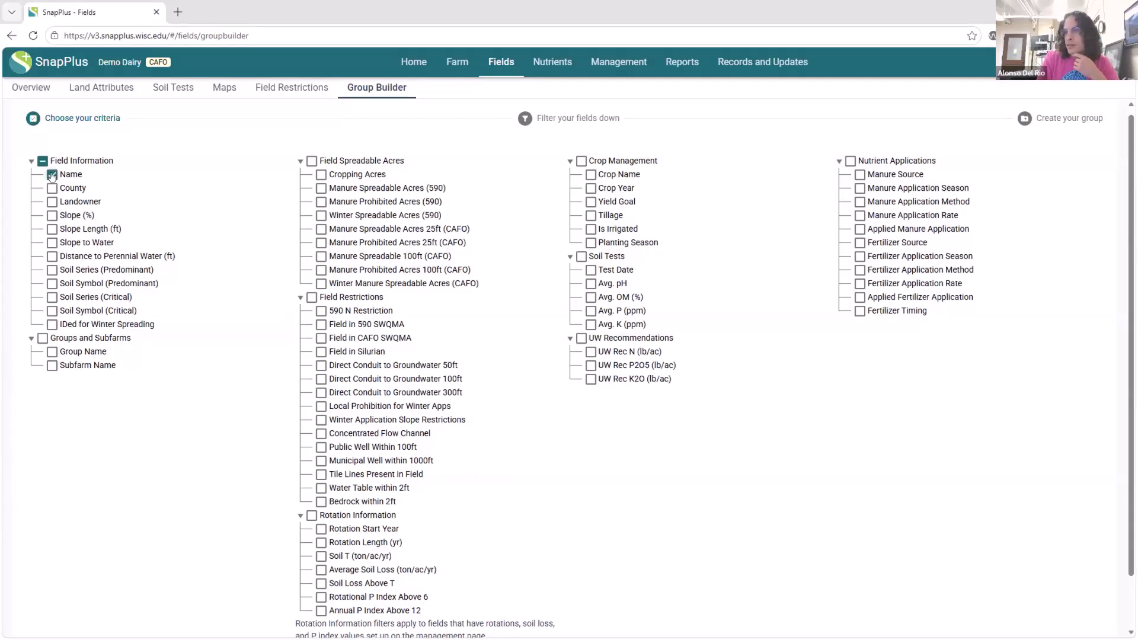
left_click(320, 175)
left_click(591, 188)
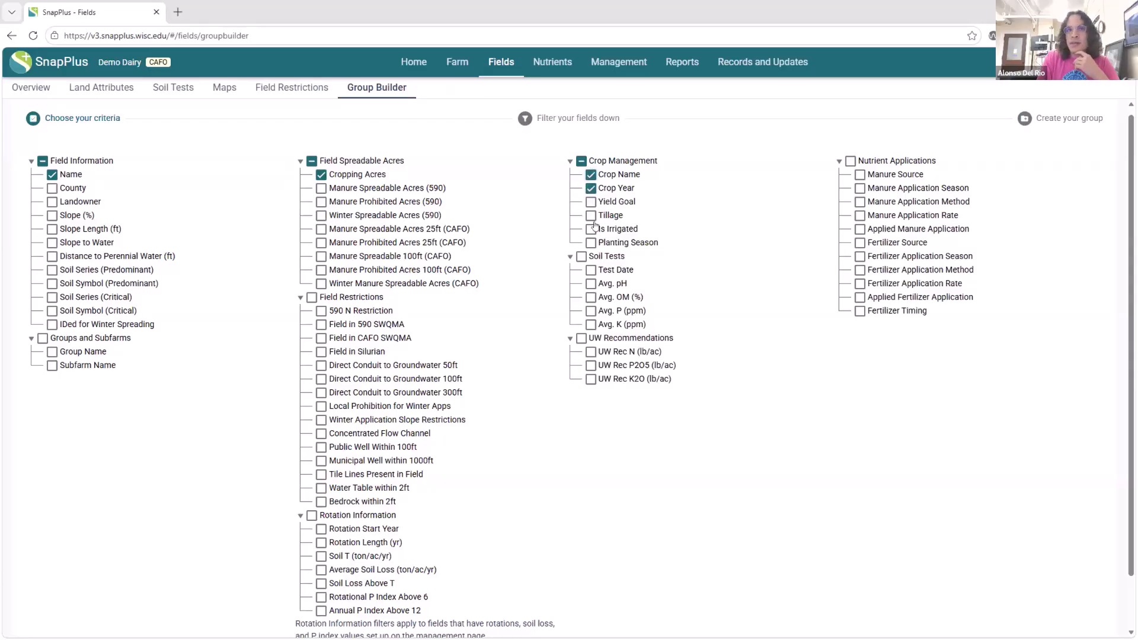
left_click(587, 311)
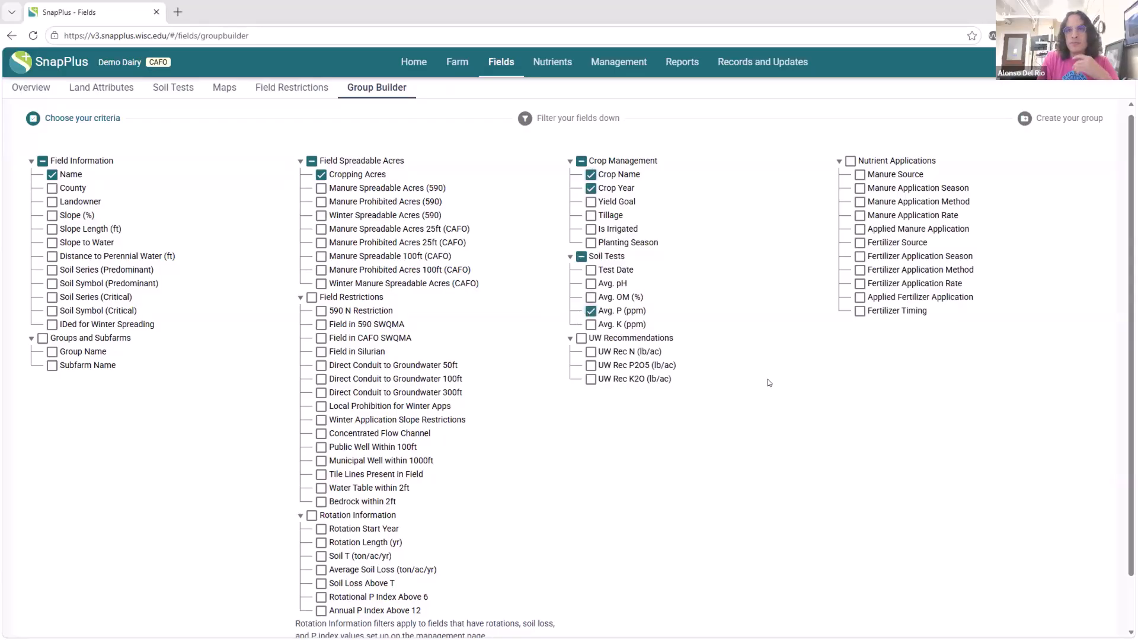
scroll(766, 300, "down", 2)
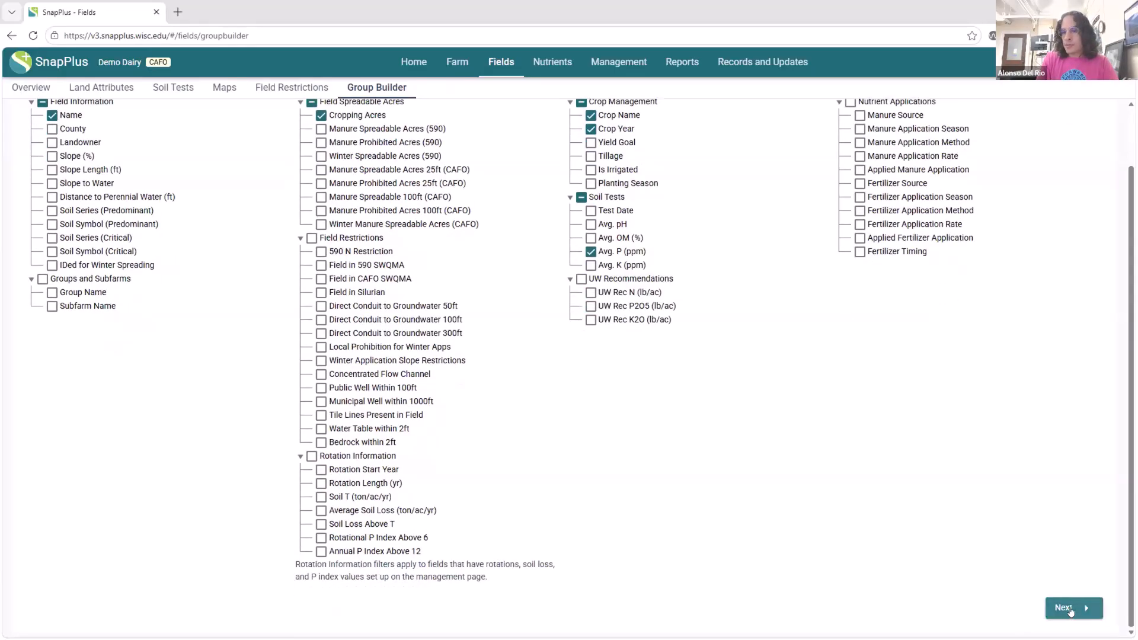
left_click(1072, 607)
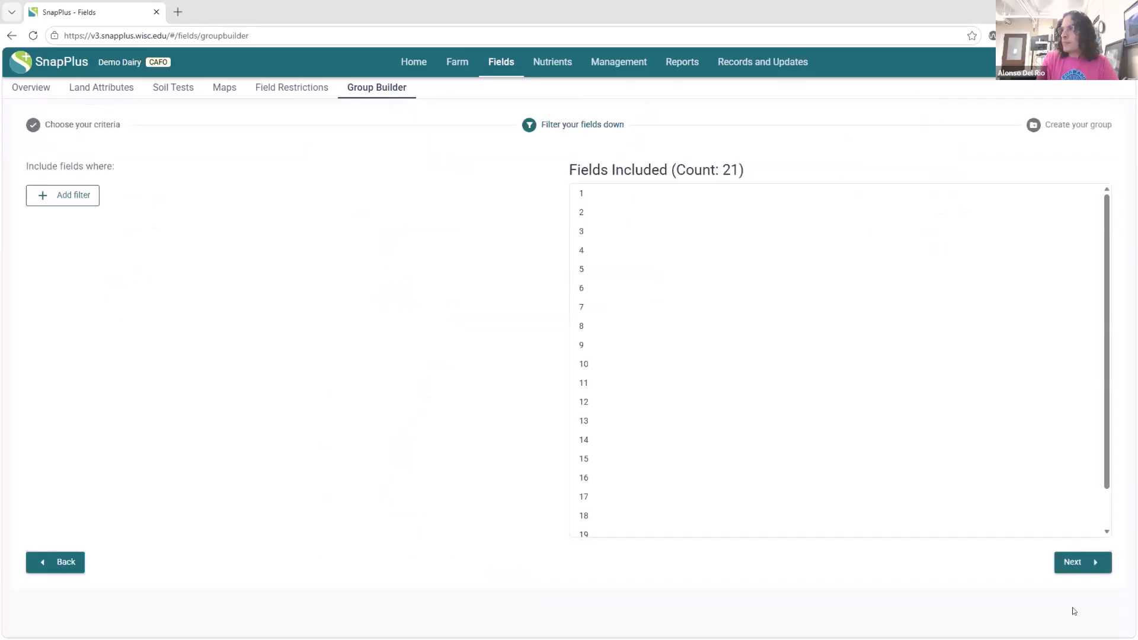
scroll(734, 332, "down", 1)
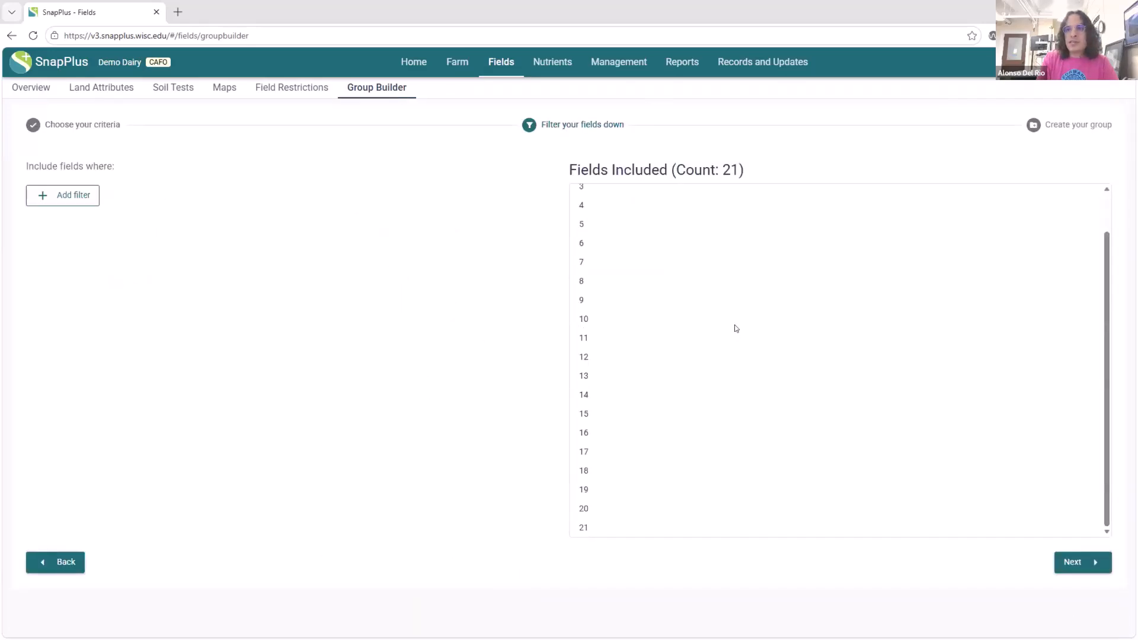
scroll(733, 329, "up", 1)
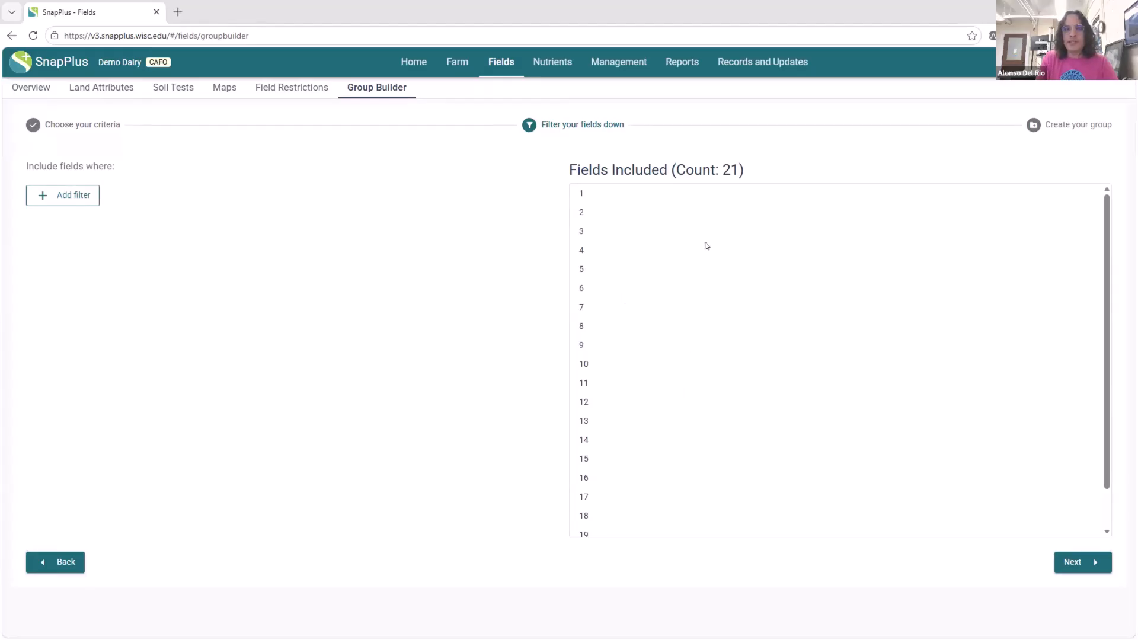
Add a filter that includes only fields where Avg. P (ppm) is greater than 30
left_click(81, 198)
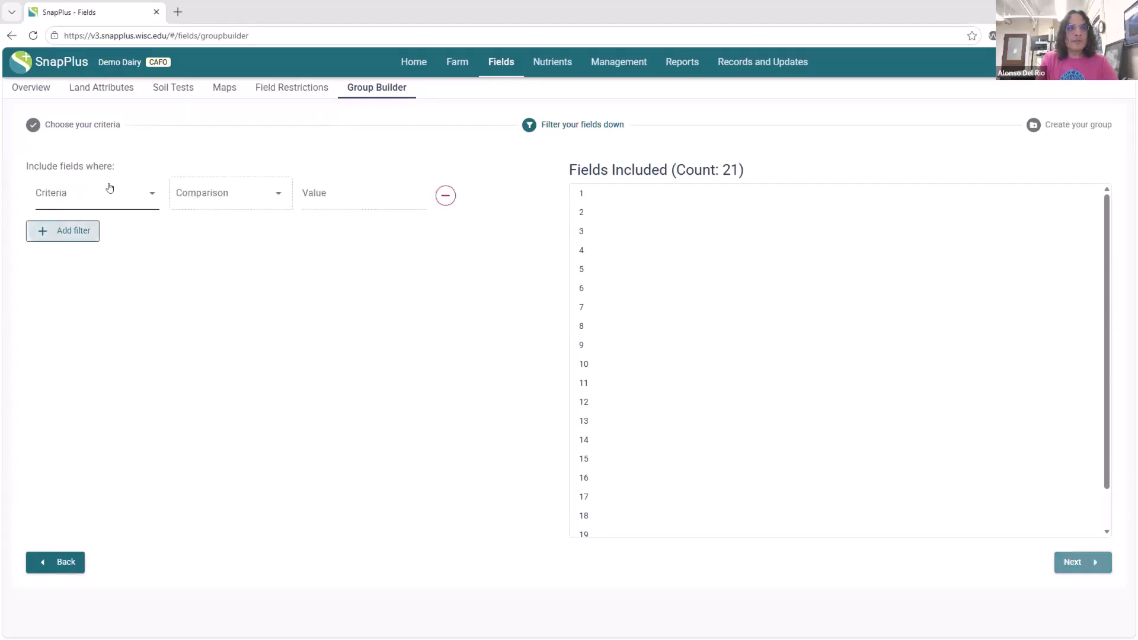
left_click(109, 188)
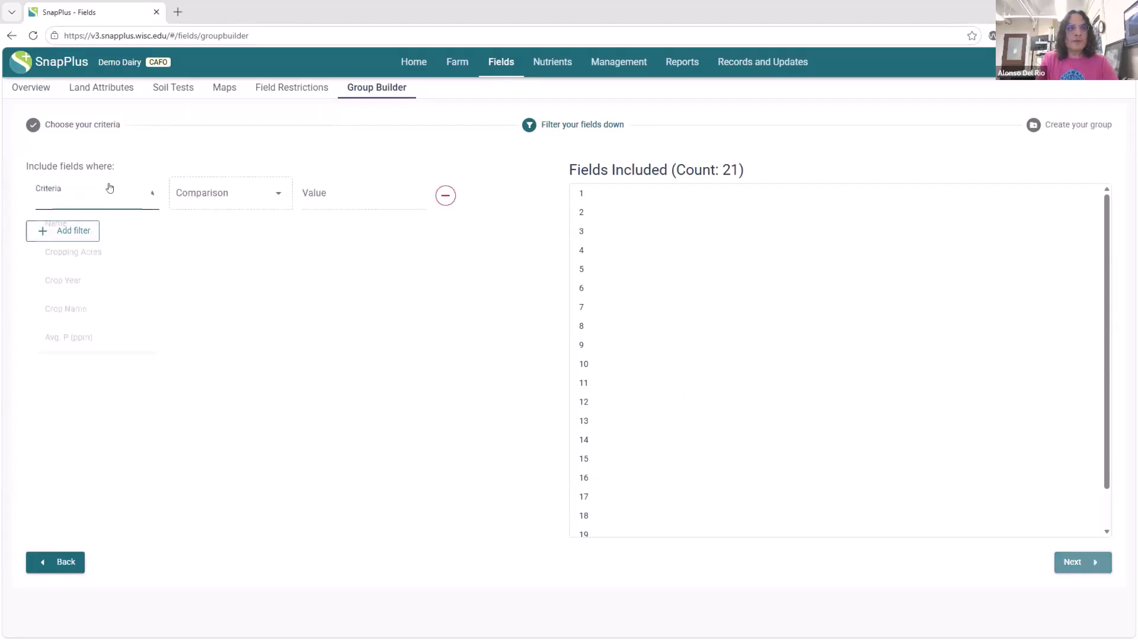
left_click(145, 338)
left_click(244, 198)
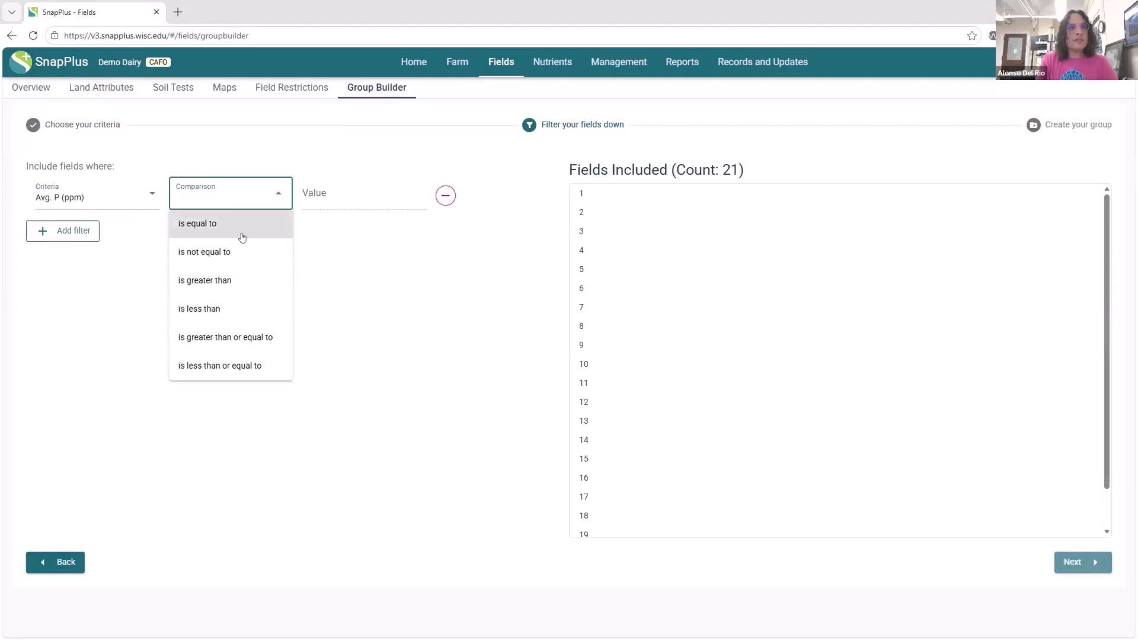
left_click(237, 281)
left_click(331, 196)
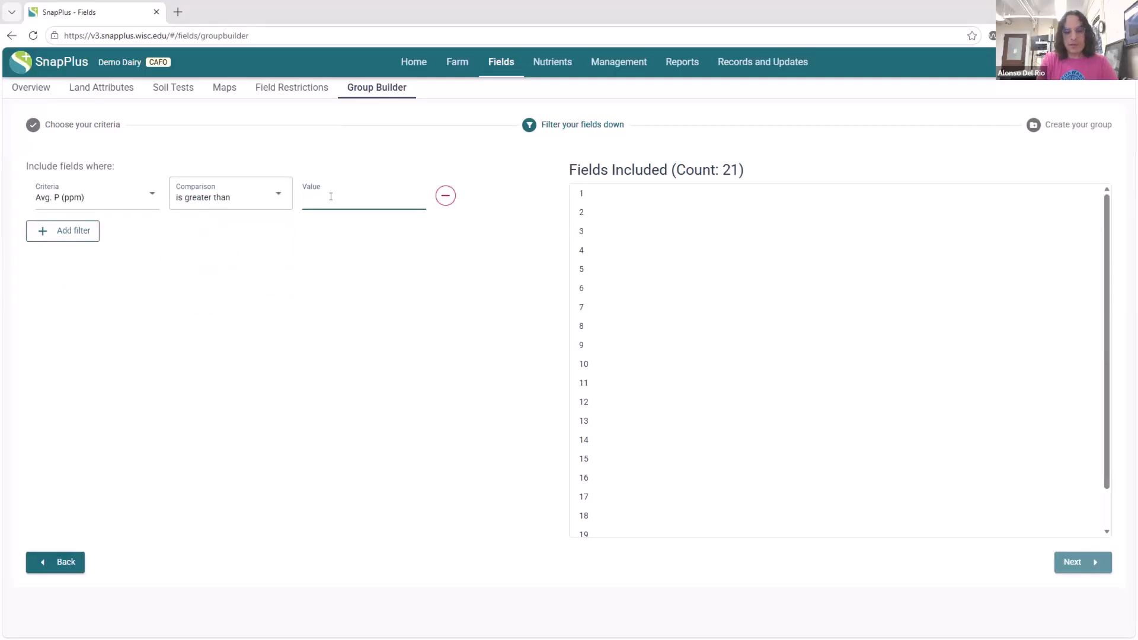
type("30")
left_click(364, 395)
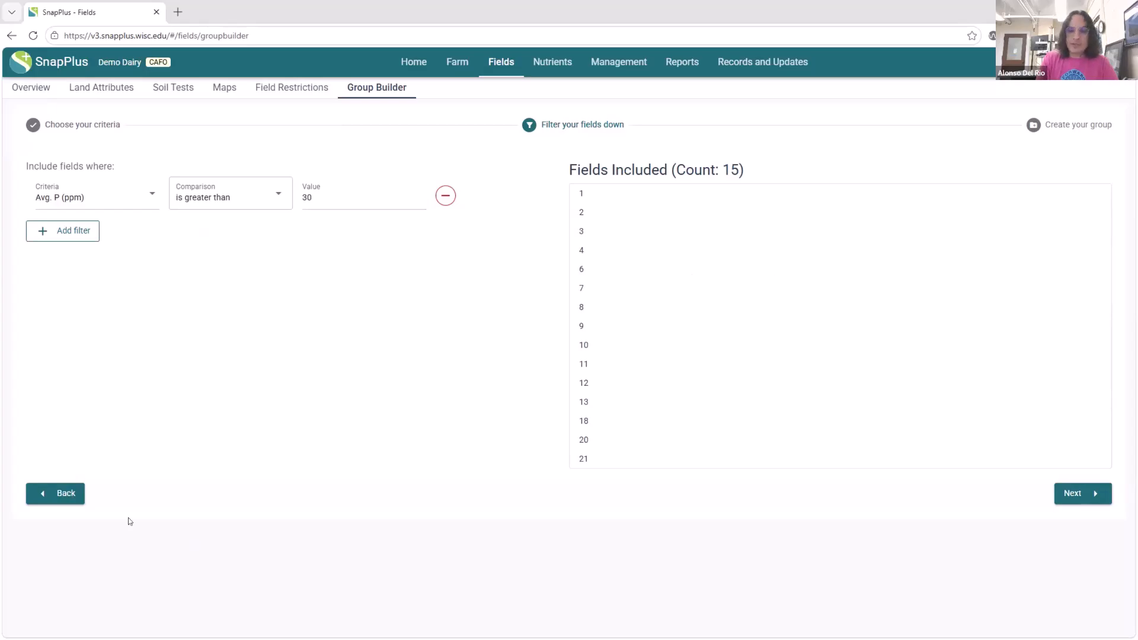
Return to the group criteria to review the available options, including Water Table within 2ft and Bedrock within 2ft, and come back to the field filter
left_click(66, 495)
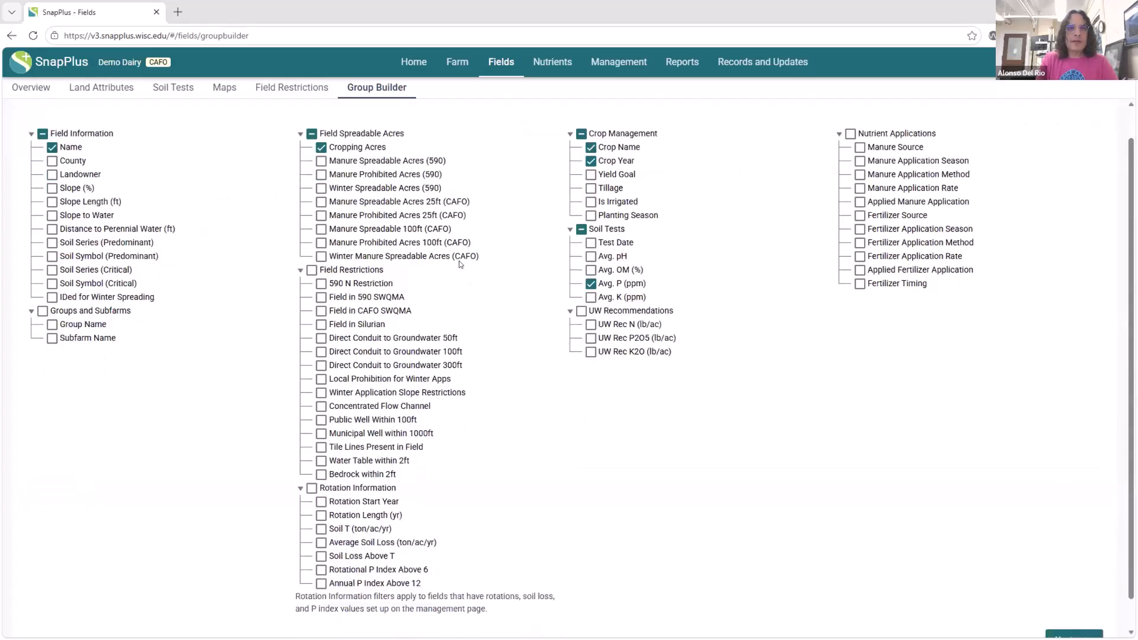
scroll(285, 224, "down", 2)
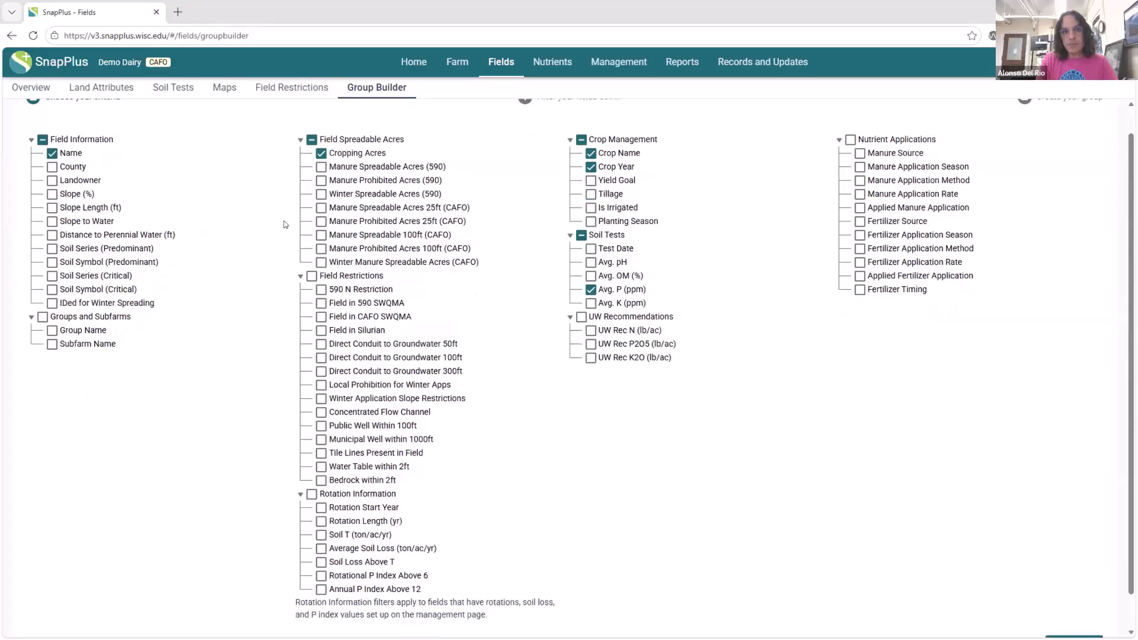
scroll(564, 254, "up", 2)
scroll(551, 265, "down", 2)
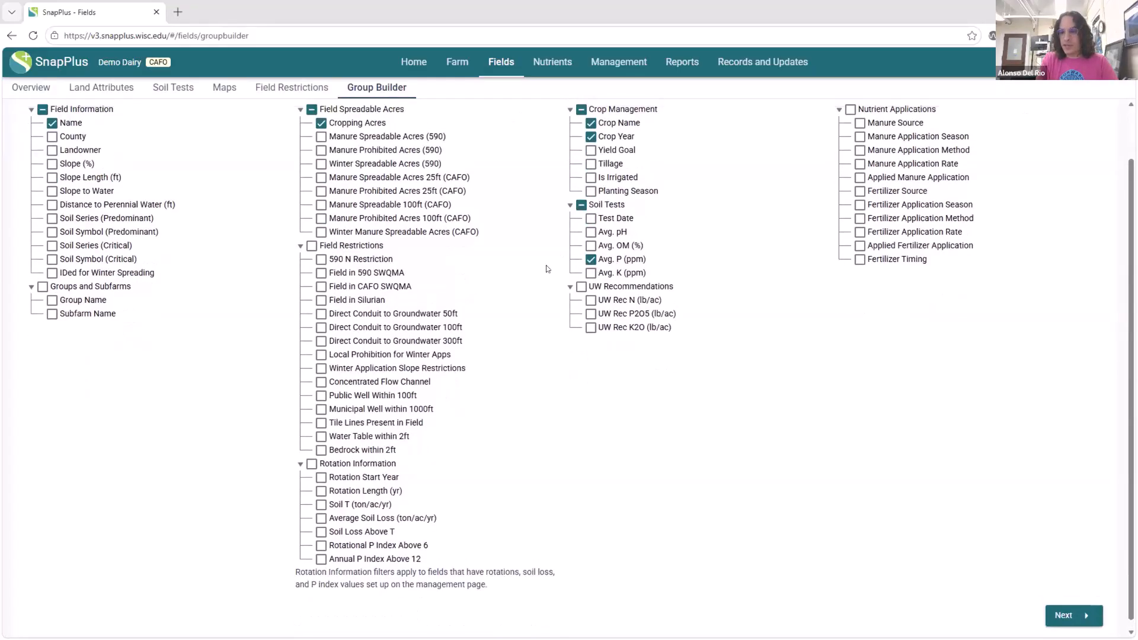
scroll(546, 269, "up", 2)
scroll(551, 265, "down", 2)
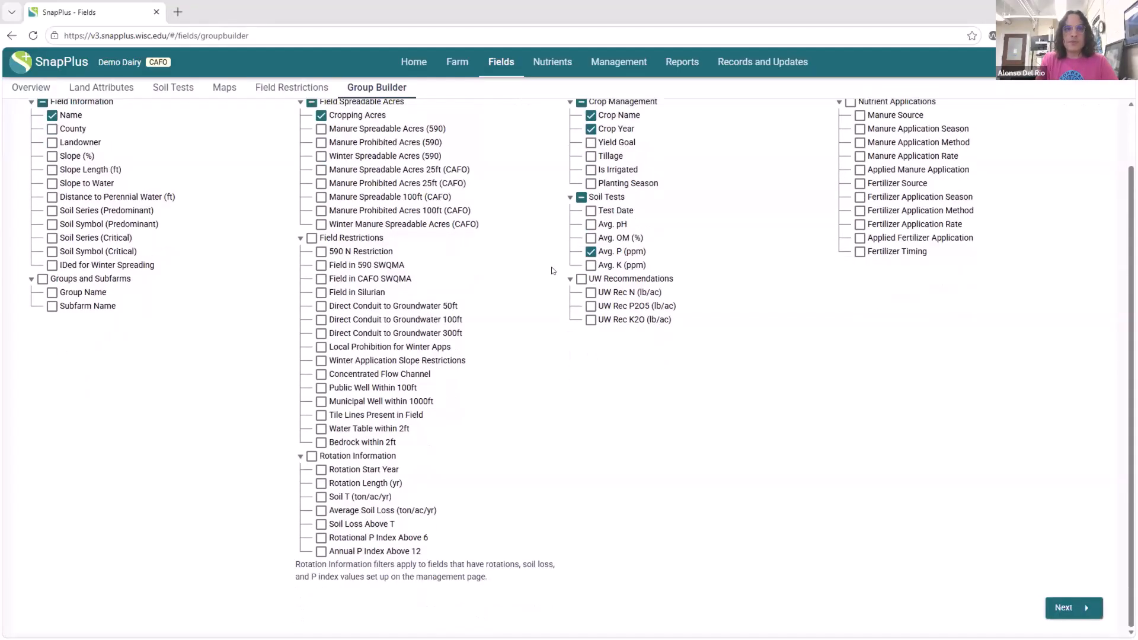
left_click_drag(423, 427, 328, 427)
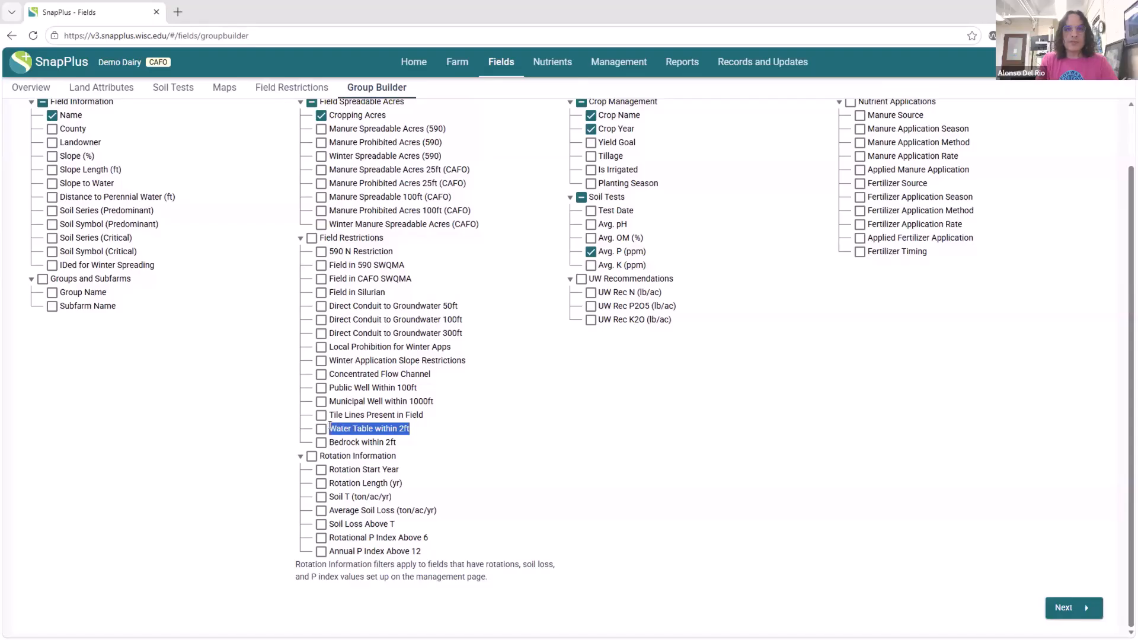
left_click_drag(395, 443, 320, 444)
left_click(550, 428)
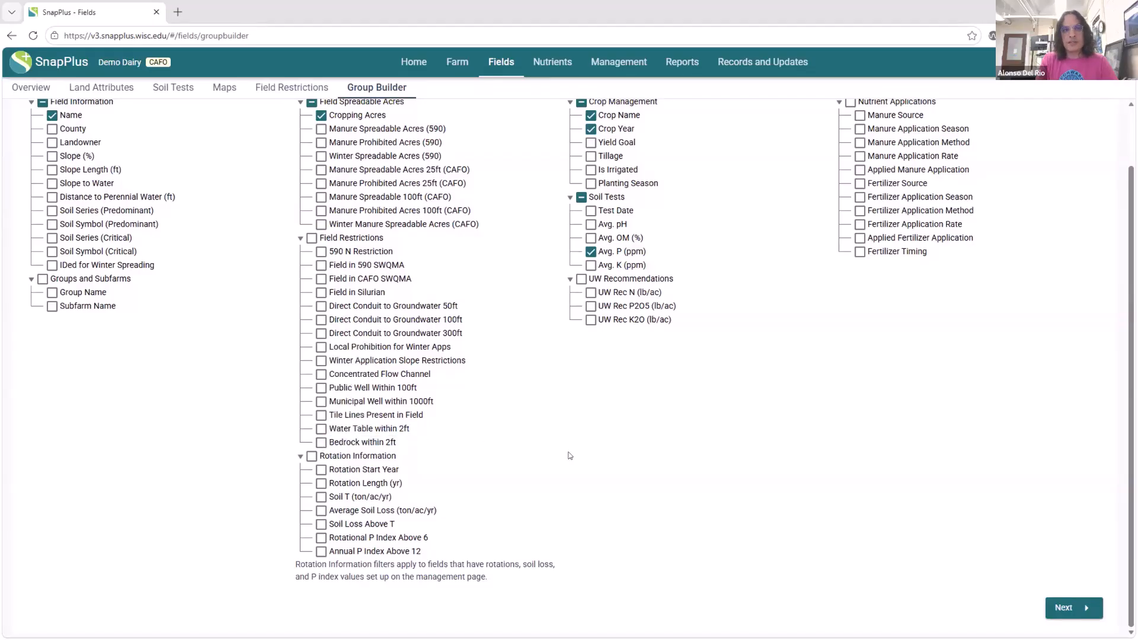
scroll(547, 443, "up", 2)
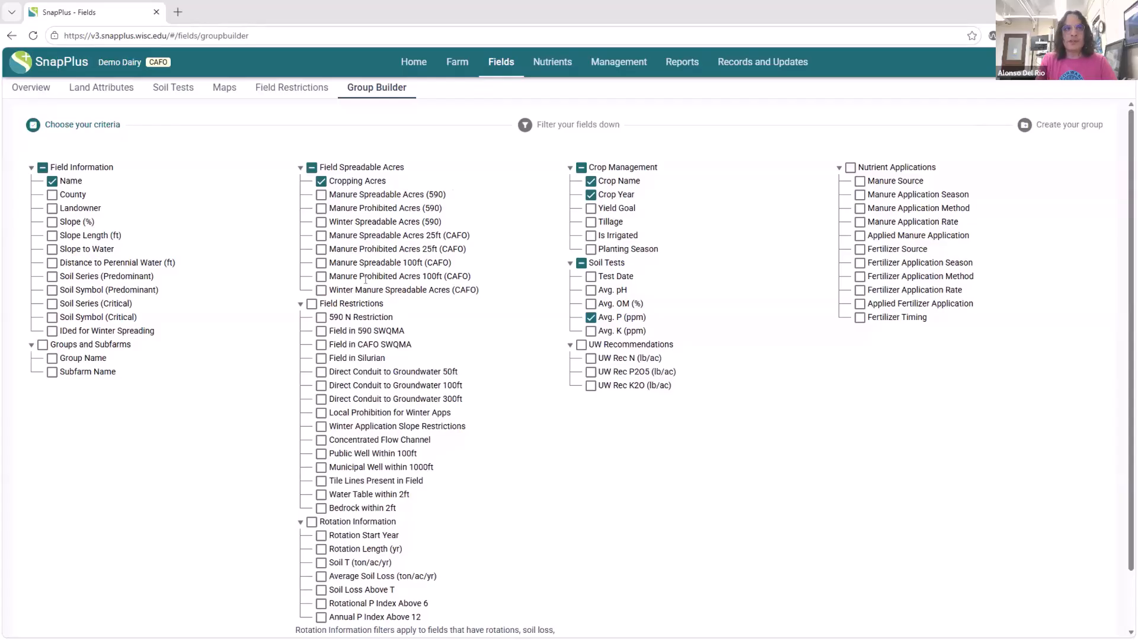
scroll(1000, 491, "down", 1)
left_click(1074, 607)
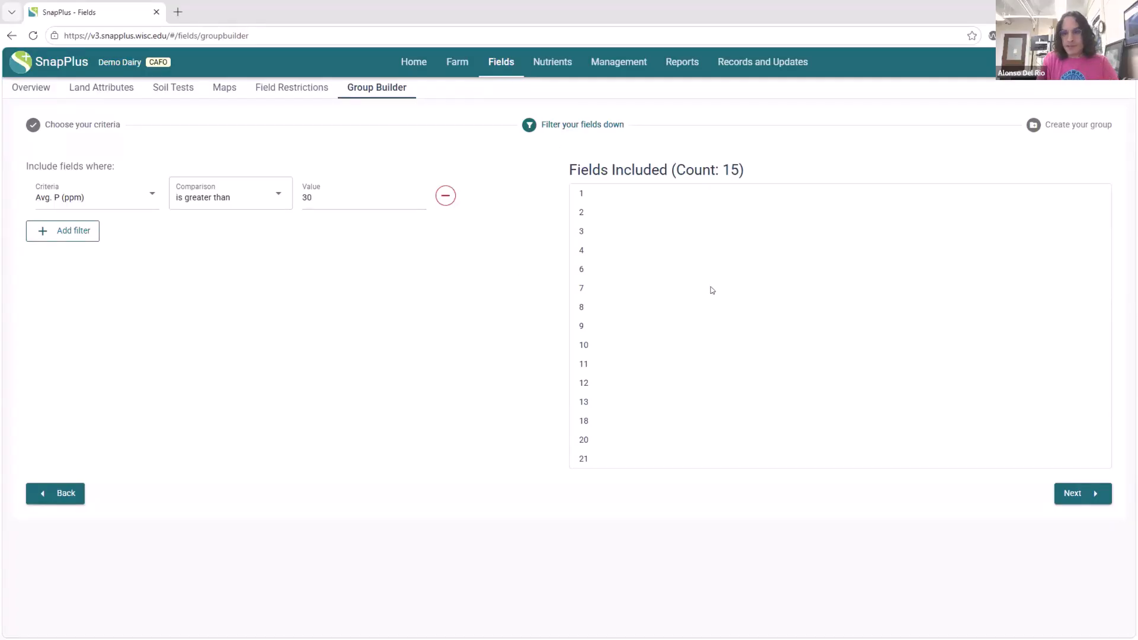
Advance to the group creation stage, name the group "High soil test P fields" and create it
left_click(1078, 500)
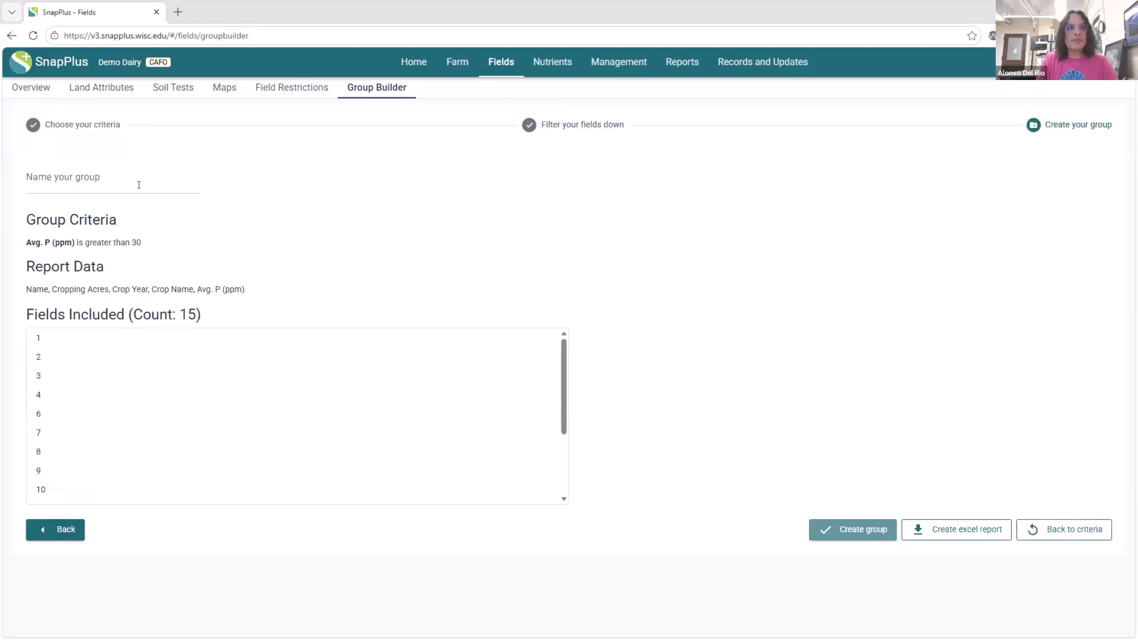
left_click(101, 177)
left_click(95, 177)
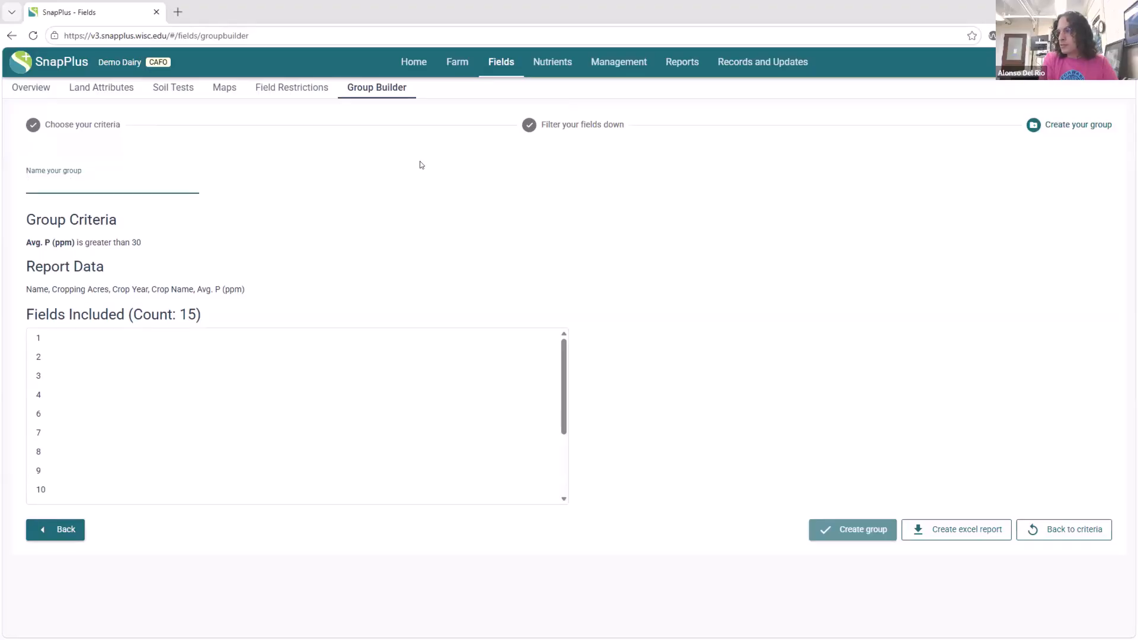
type("High soil test ")
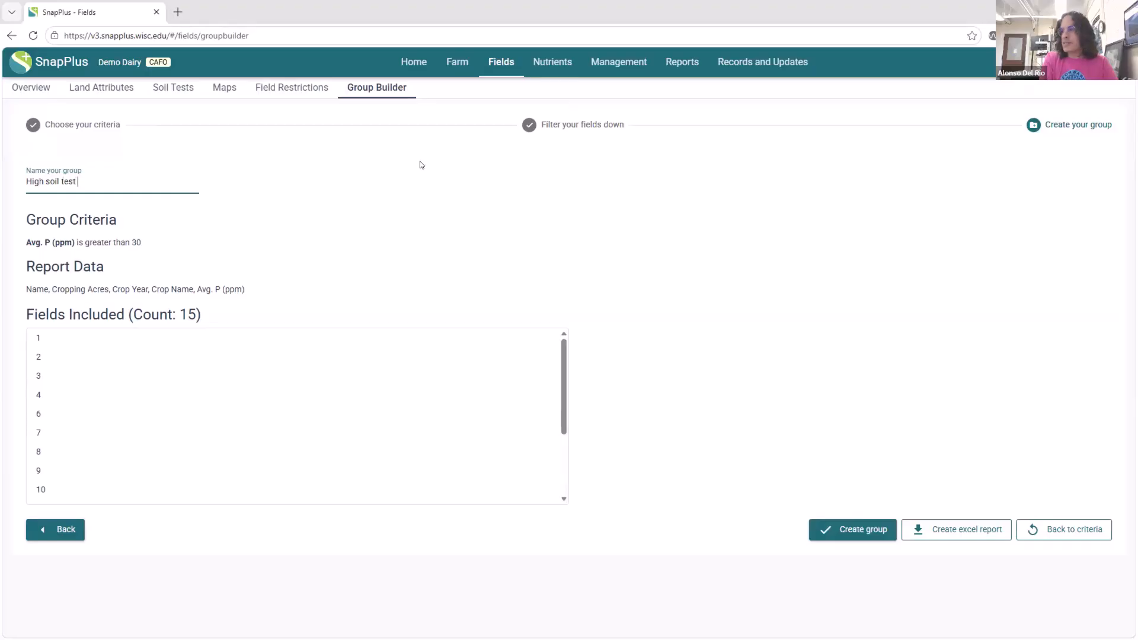
type("P fields")
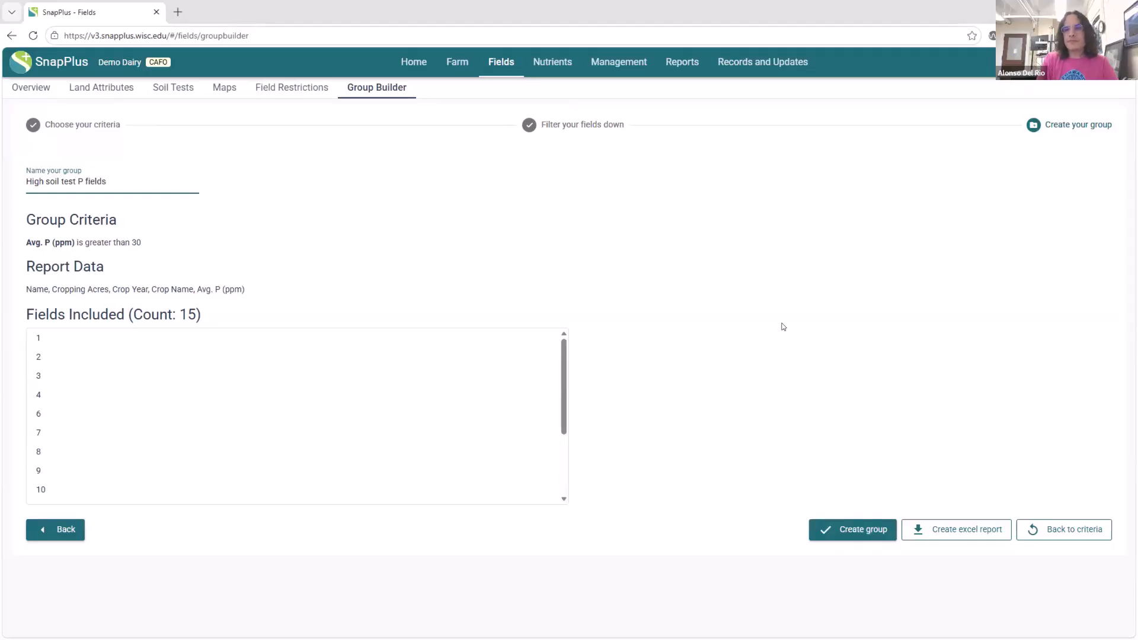
left_click(782, 326)
left_click(830, 529)
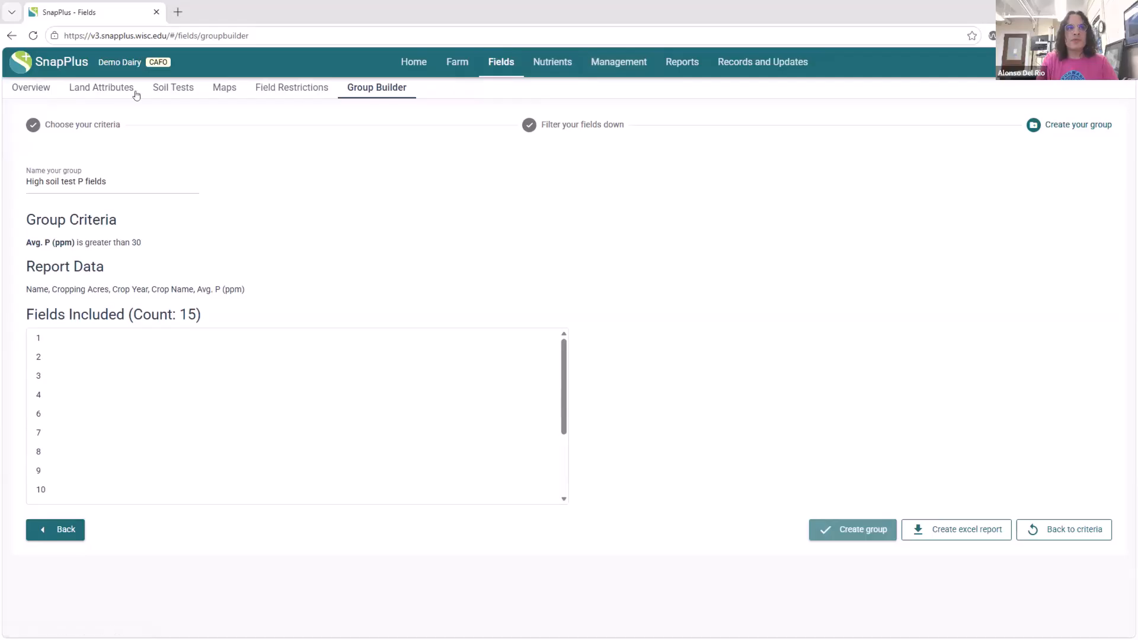
Limit the 2026 fields overview to the High soil test P fields group and look through its fields
left_click(43, 90)
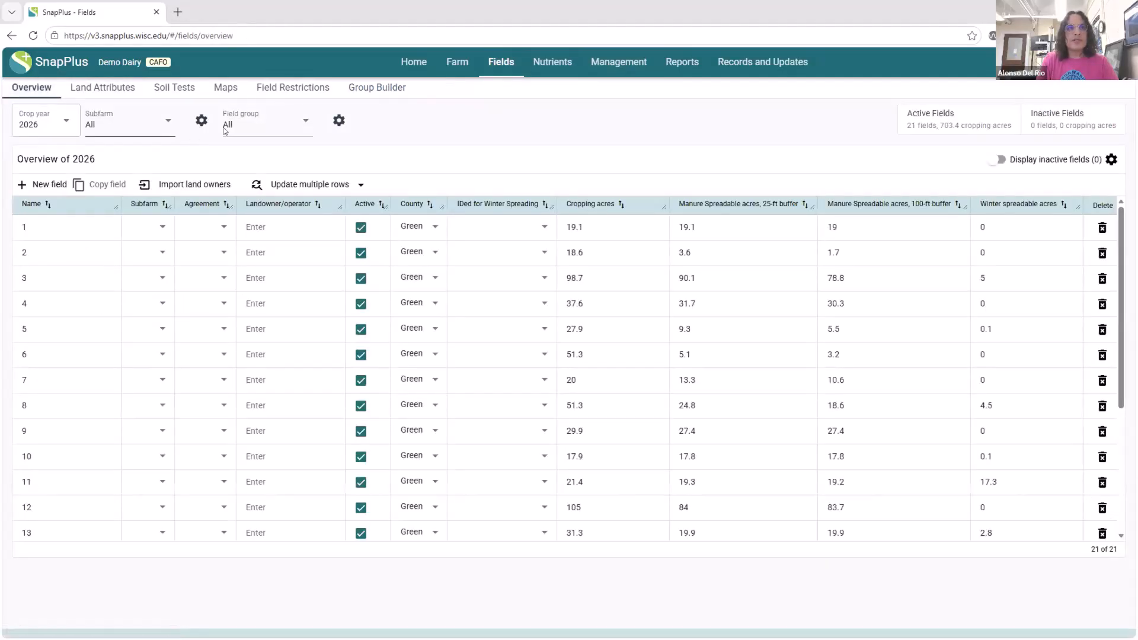
left_click(249, 123)
left_click(279, 207)
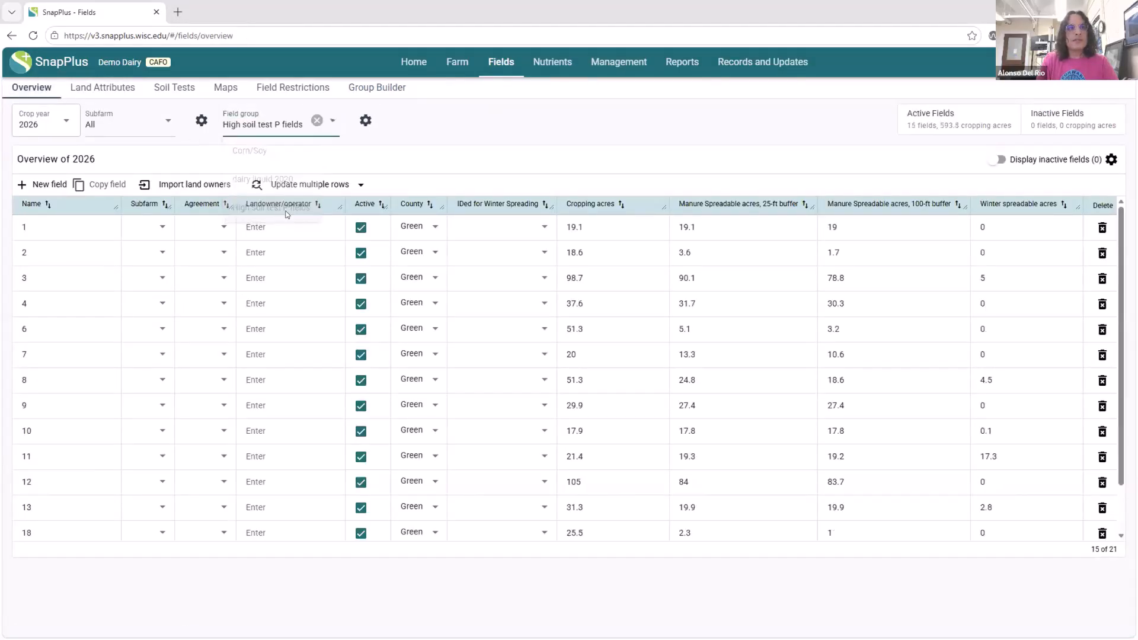
scroll(525, 342, "down", 1)
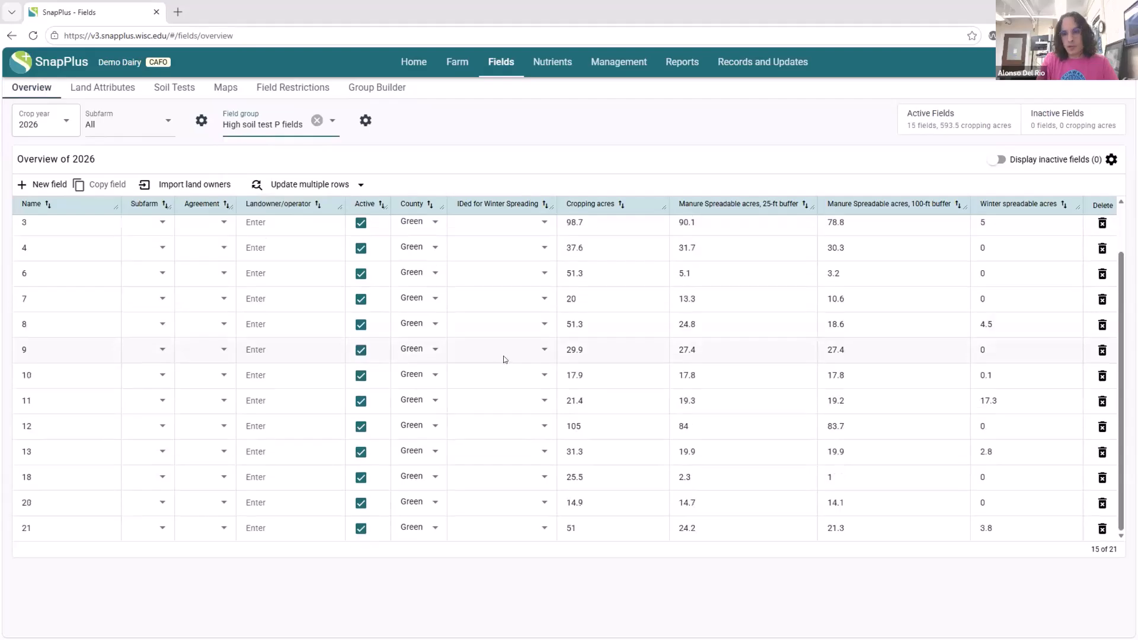
scroll(509, 350, "up", 2)
scroll(509, 350, "down", 2)
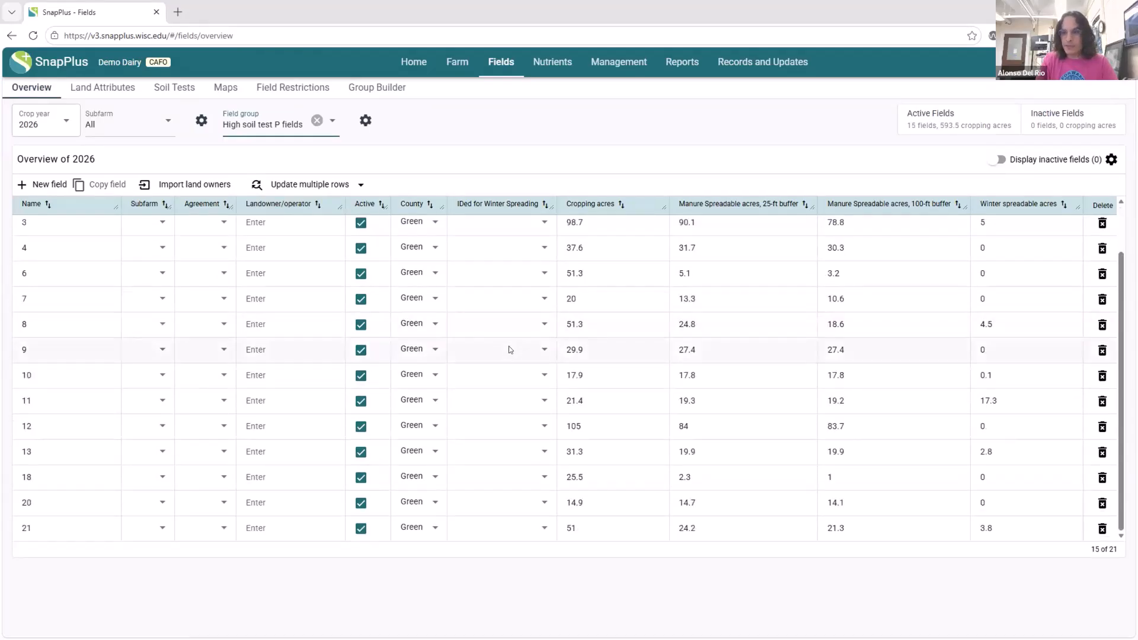
scroll(521, 348, "up", 2)
scroll(533, 385, "down", 2)
scroll(575, 326, "up", 2)
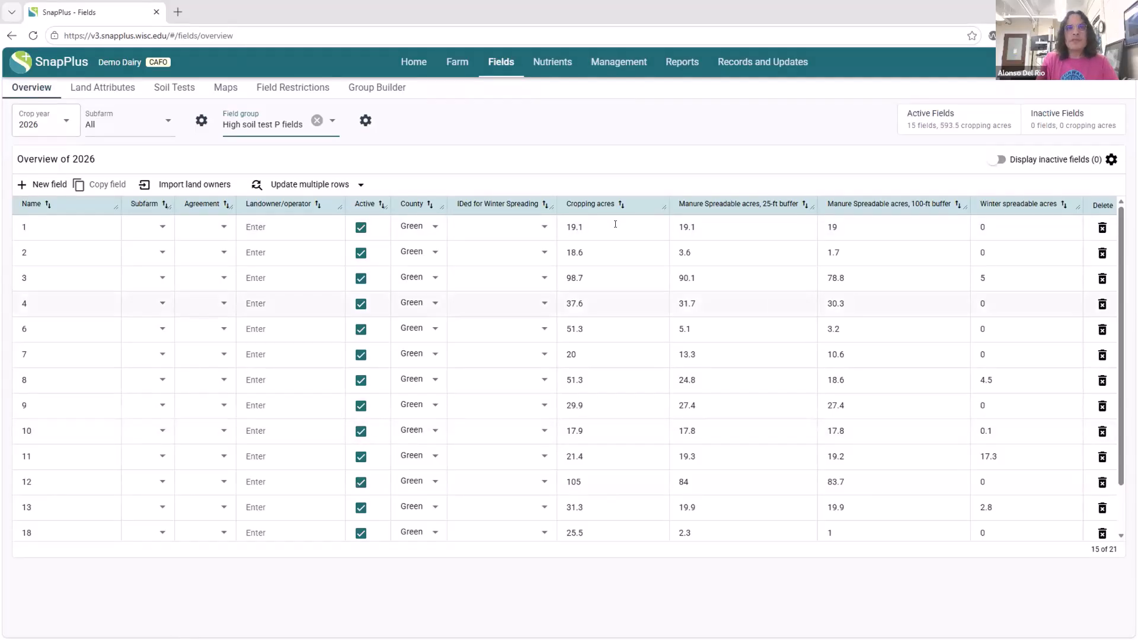
Start another group in Group Builder with Name, Cropping Acres, Water Table within 2ft, Bedrock within 2ft and Crop Year as criteria, and advance to filtering
left_click(393, 89)
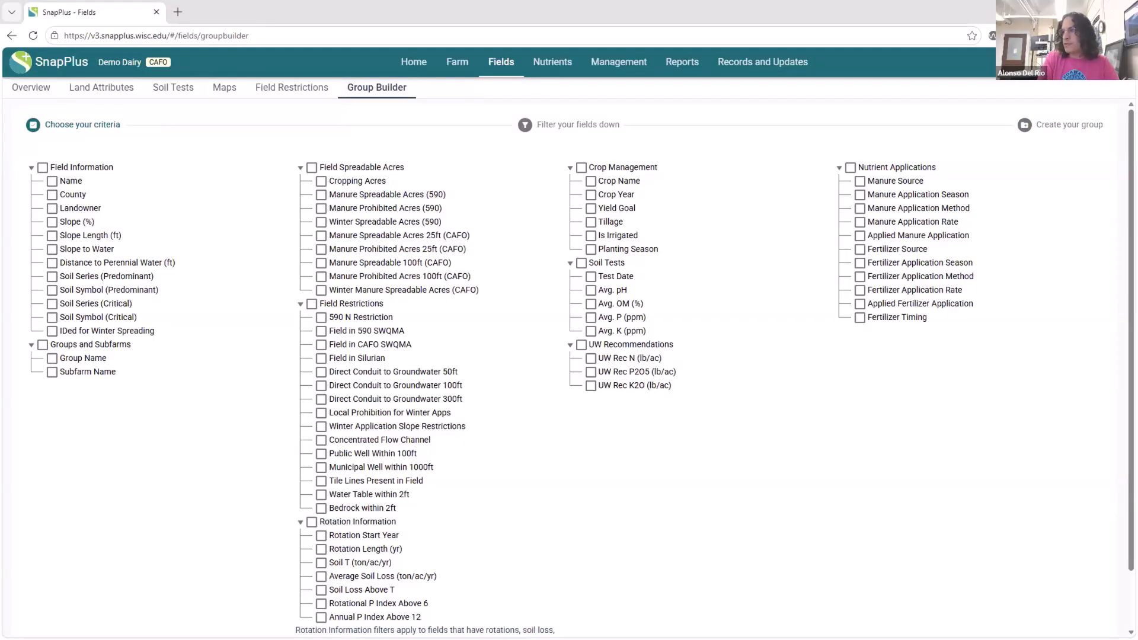
scroll(665, 403, "down", 1)
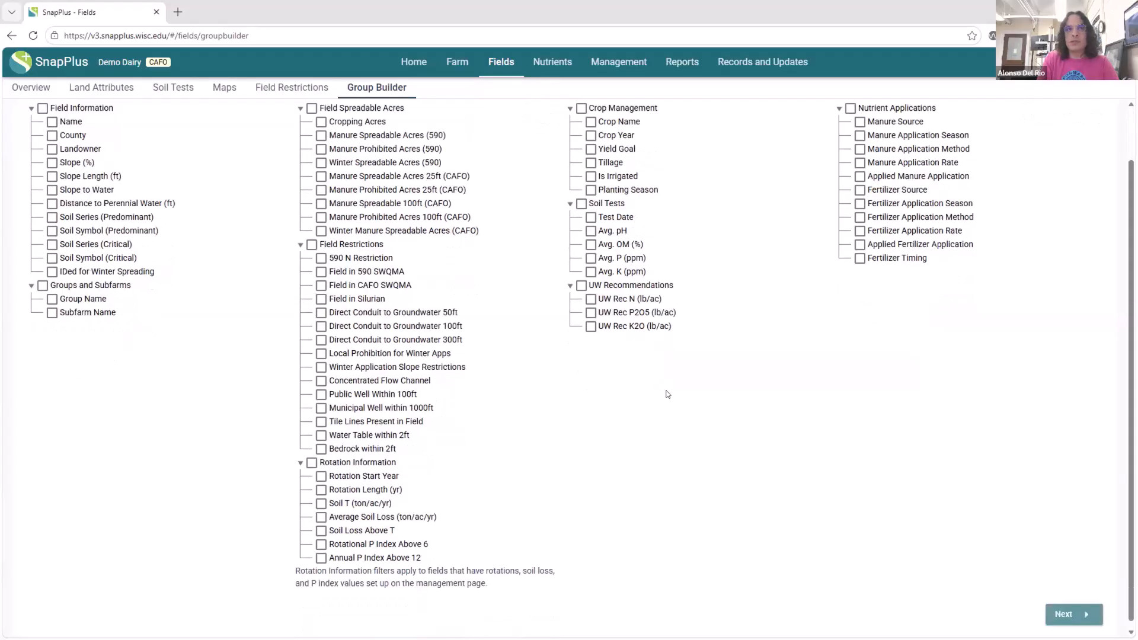
scroll(533, 332, "up", 1)
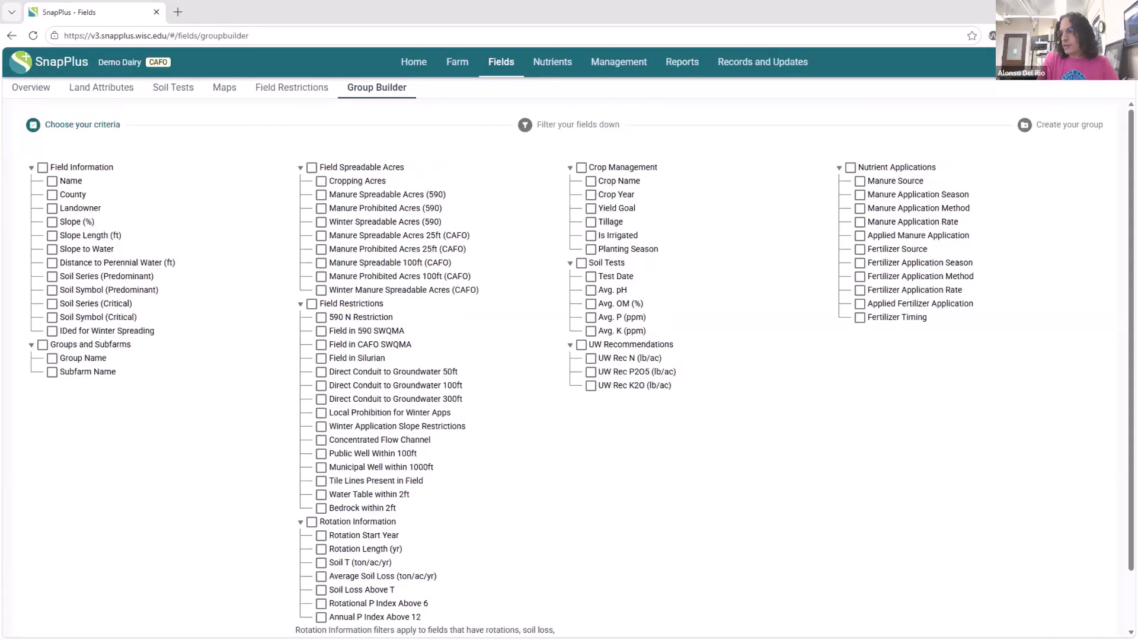
left_click(52, 181)
left_click(321, 182)
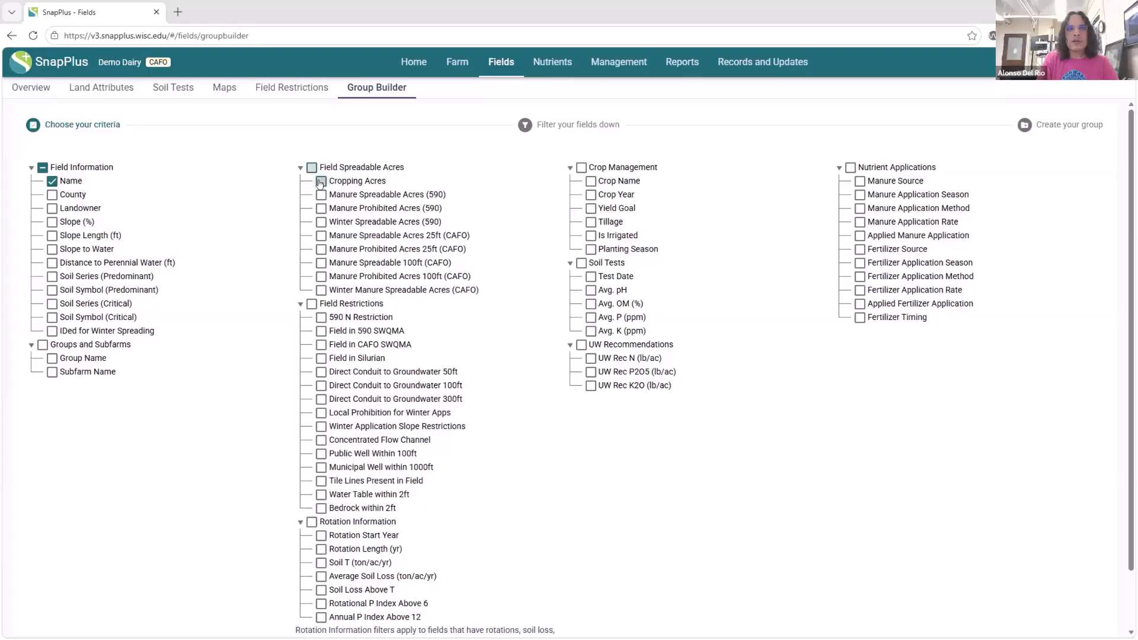
scroll(338, 364, "down", 1)
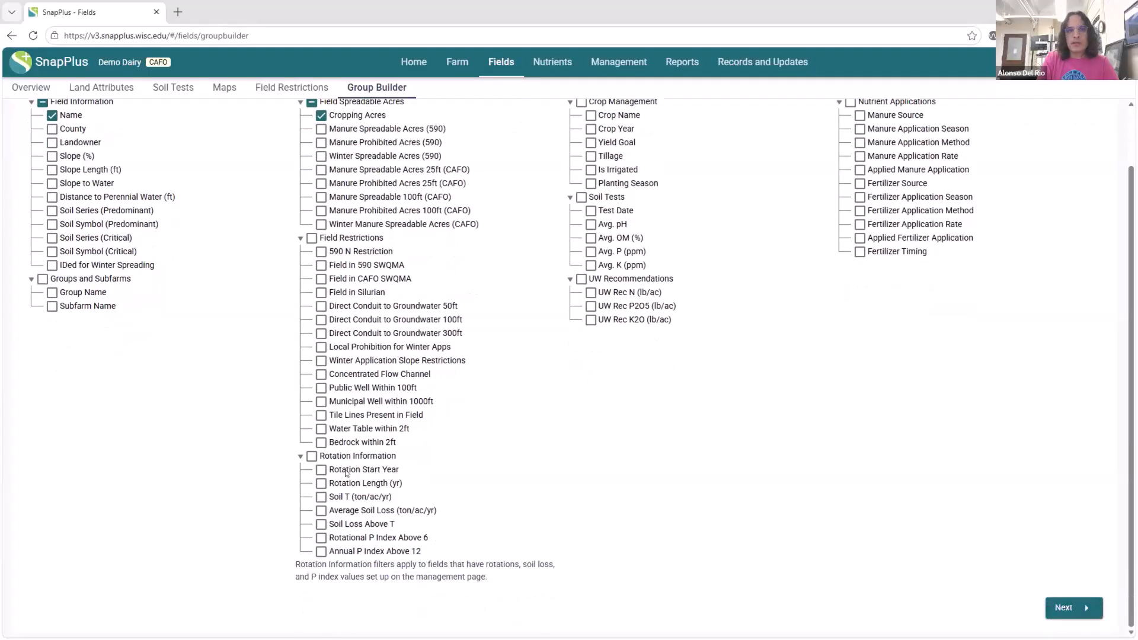
left_click(321, 429)
left_click(320, 443)
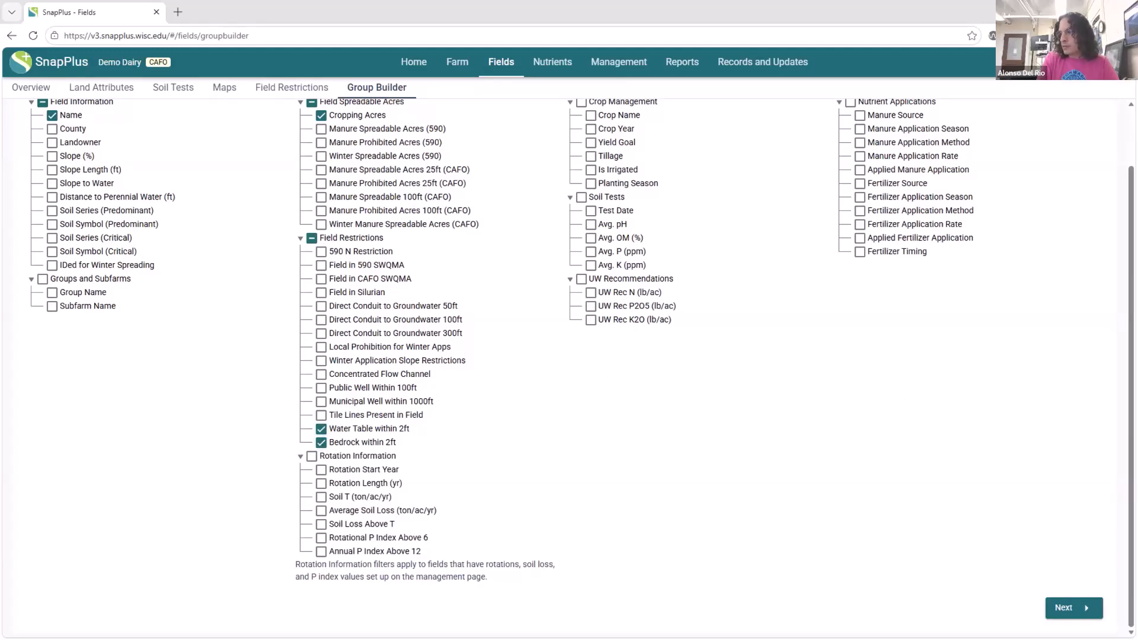
scroll(622, 196, "up", 1)
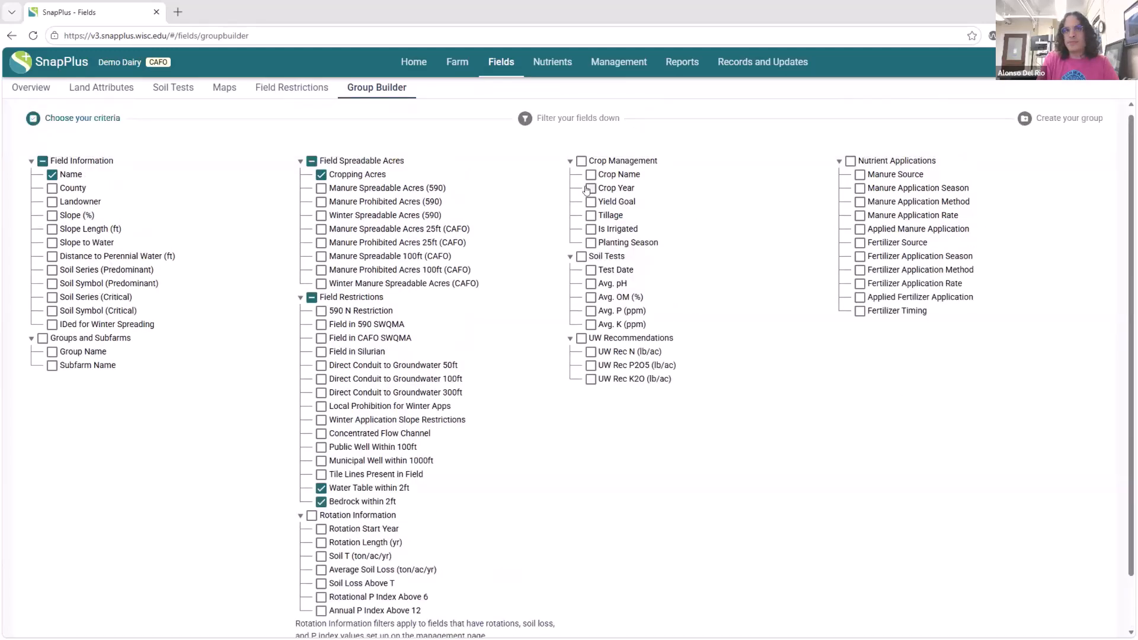
left_click(588, 188)
scroll(925, 450, "down", 1)
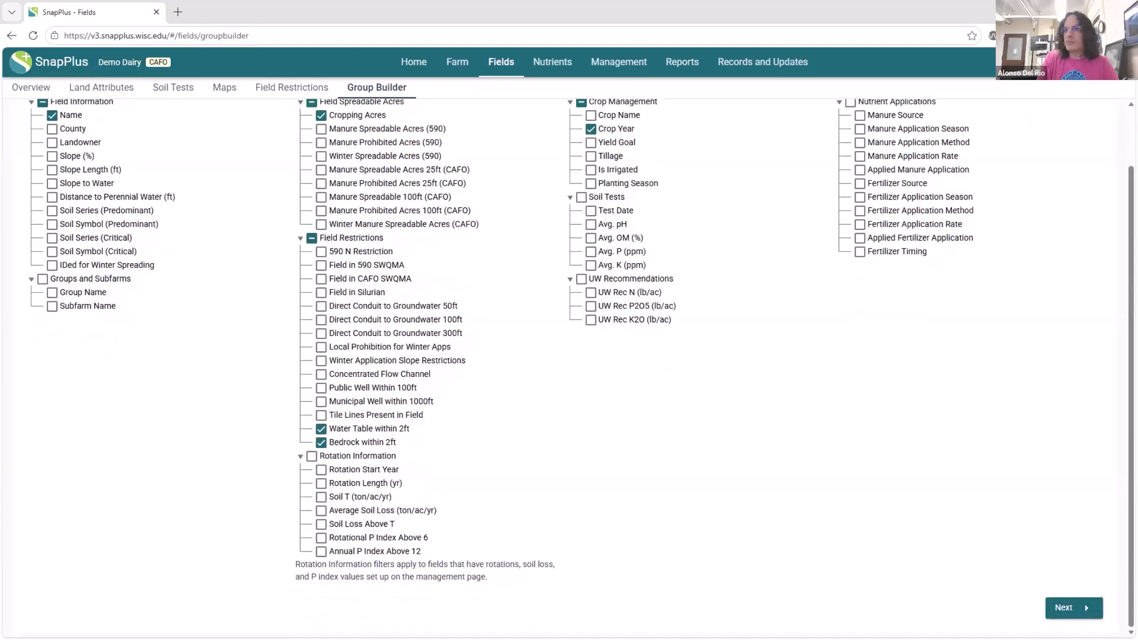
left_click(1062, 608)
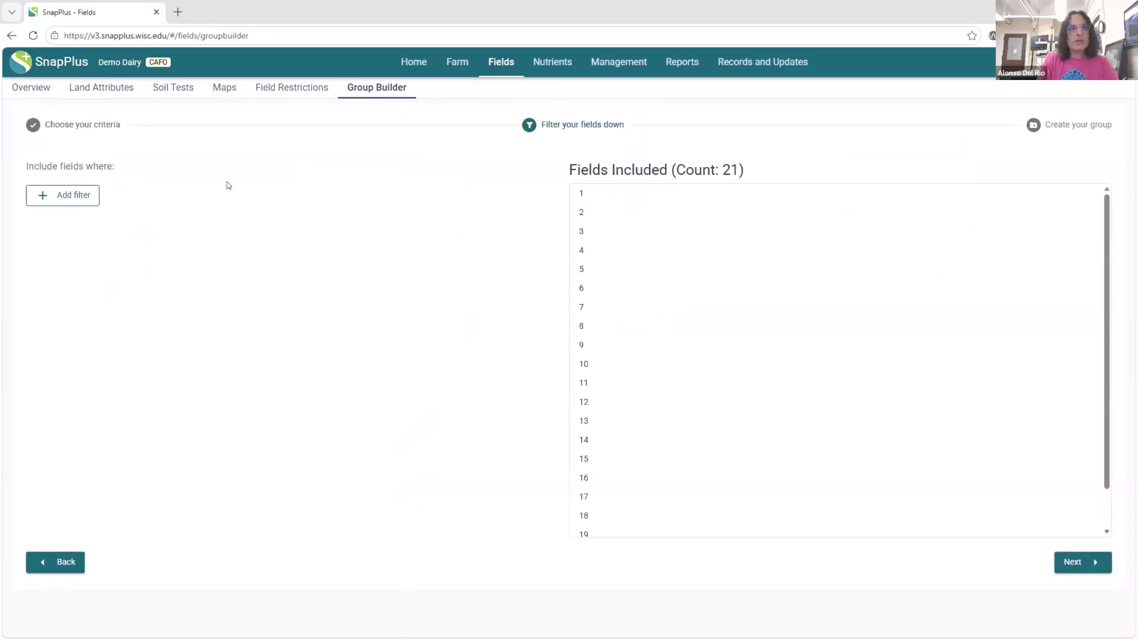
Add a filter that includes only fields where Crop Year includes 2025
left_click(69, 196)
left_click(107, 196)
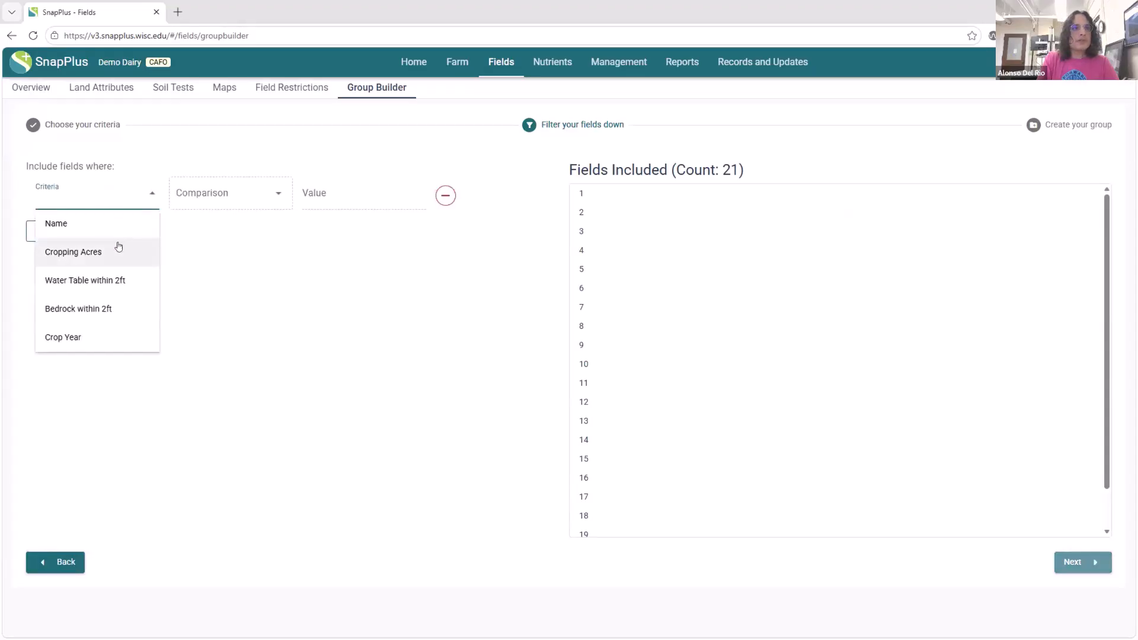
left_click(102, 347)
left_click(223, 205)
left_click(241, 223)
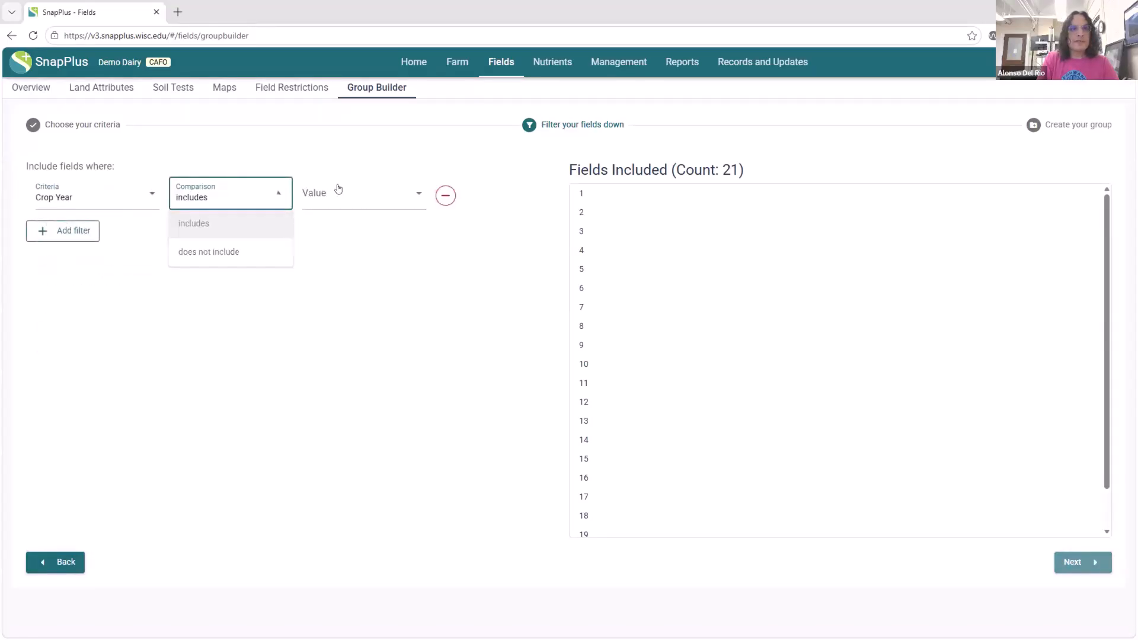
left_click(338, 189)
left_click(350, 365)
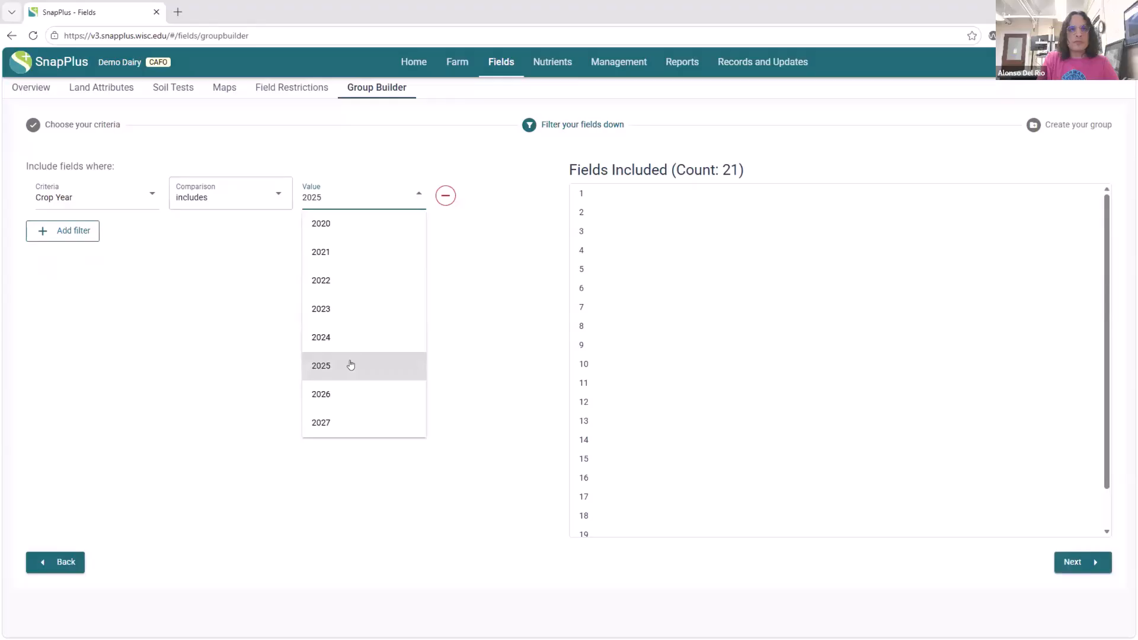
Look through the fields included by the Crop Year filter and advance to the group creation stage
left_click(452, 303)
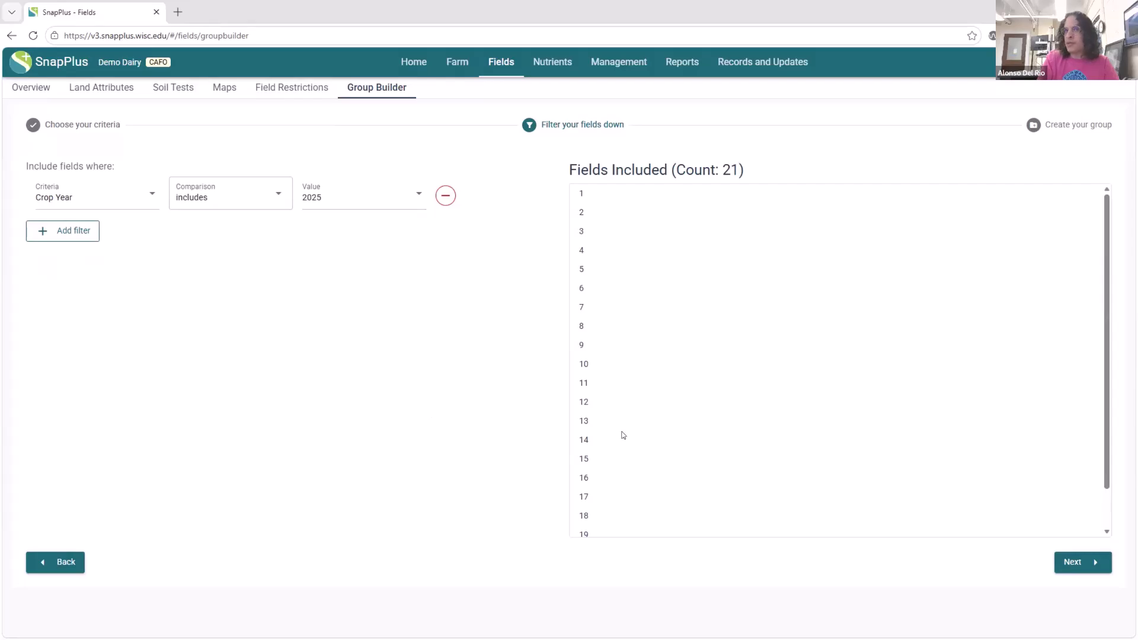
scroll(669, 399, "down", 2)
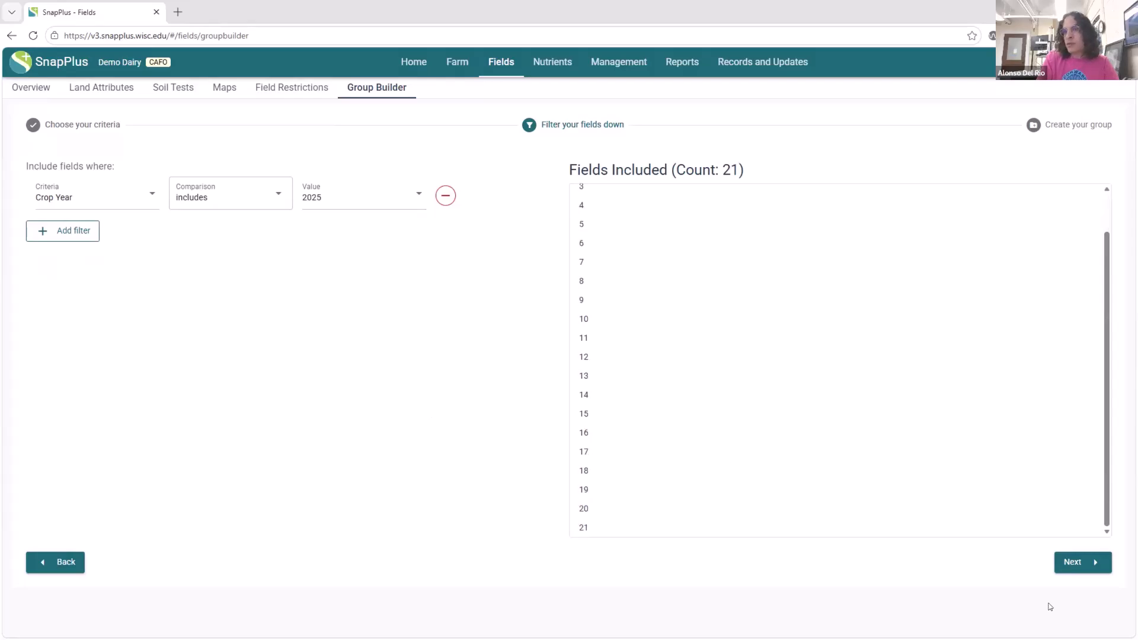
left_click(1076, 564)
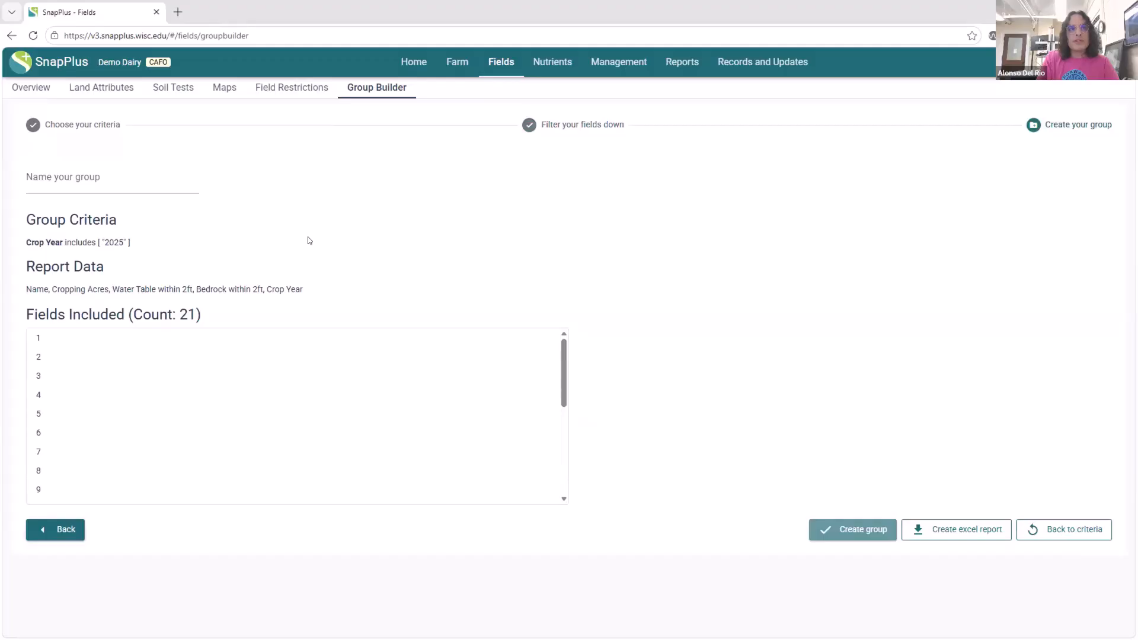
mouse_move(152, 289)
left_mouse_down()
mouse_move(290, 274)
mouse_move(140, 280)
left_mouse_up()
left_click(90, 289)
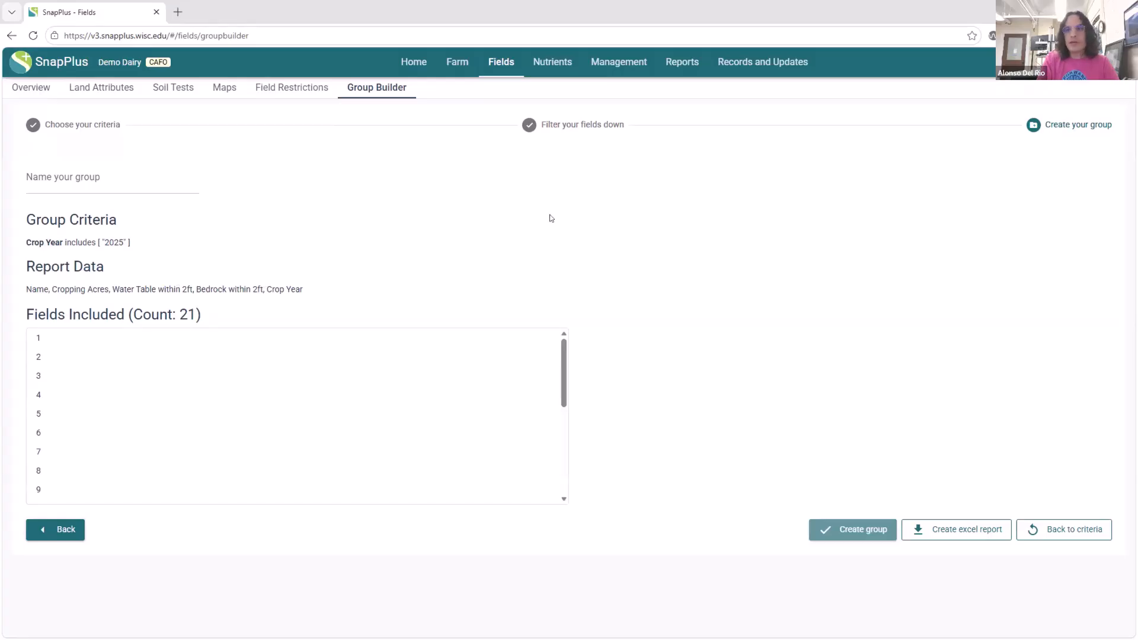
Create an Excel report of the filtered fields and open the downloaded Group Builder report
left_click(975, 530)
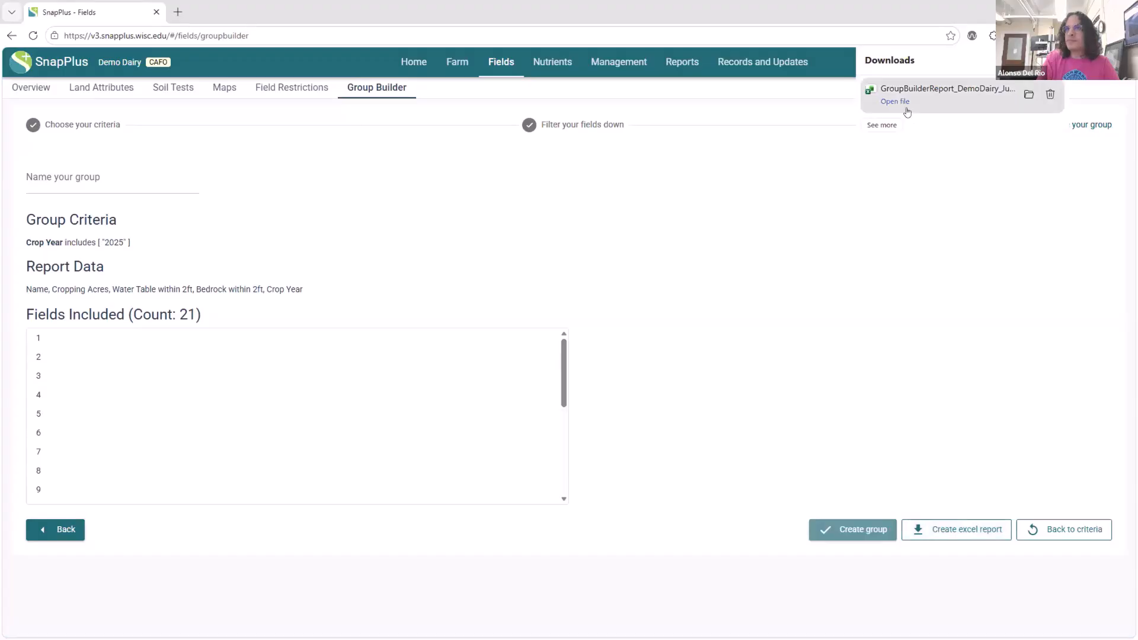
left_click(895, 102)
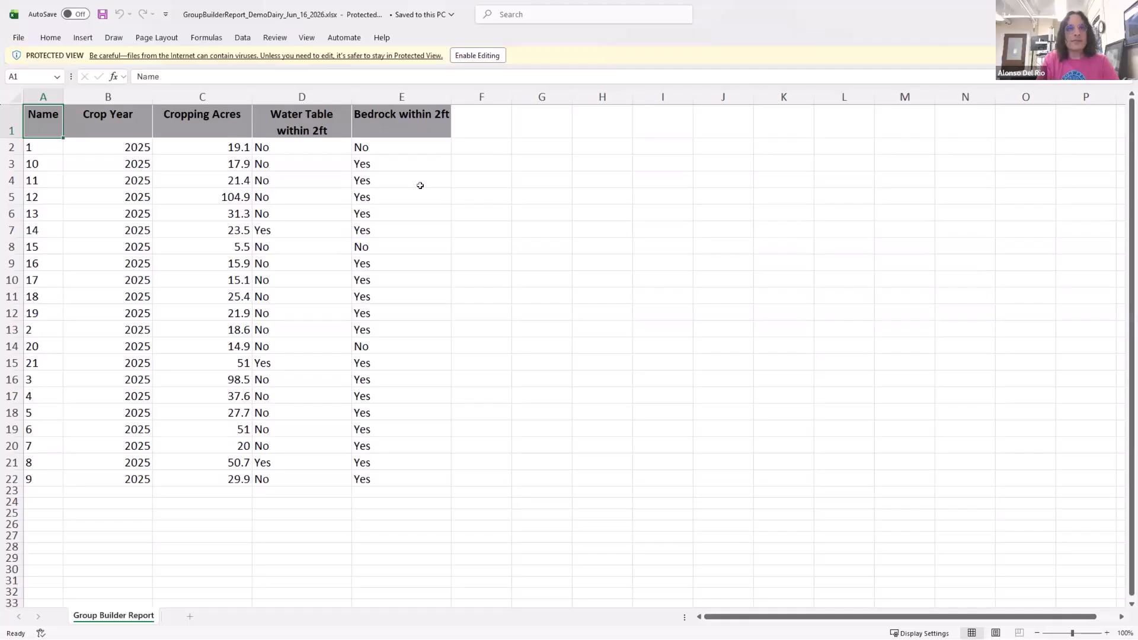
left_click(479, 279)
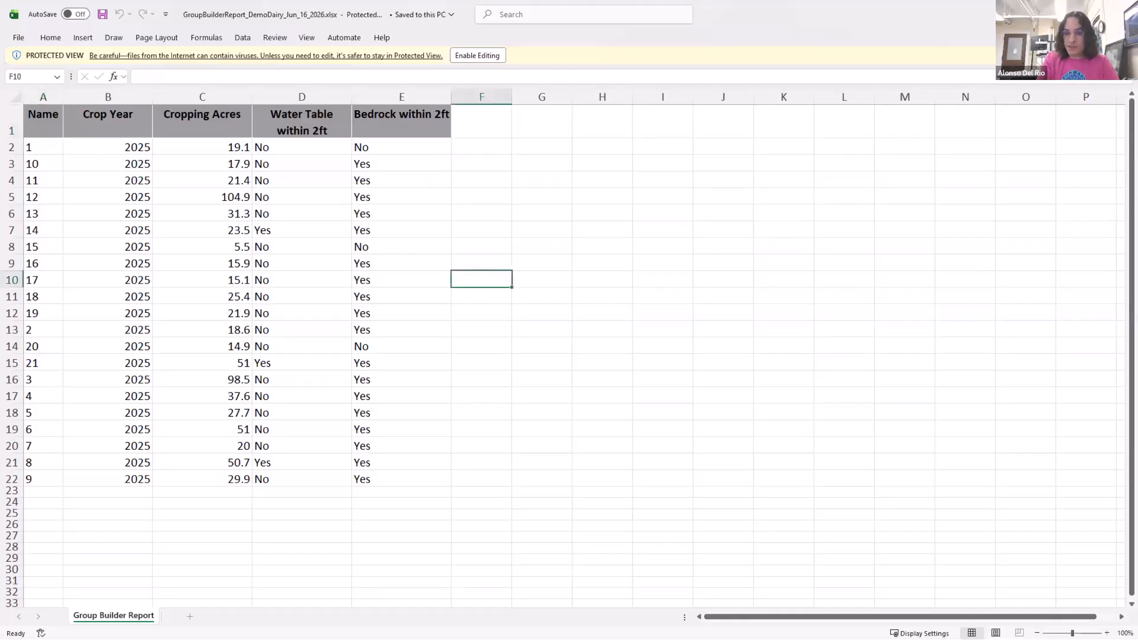
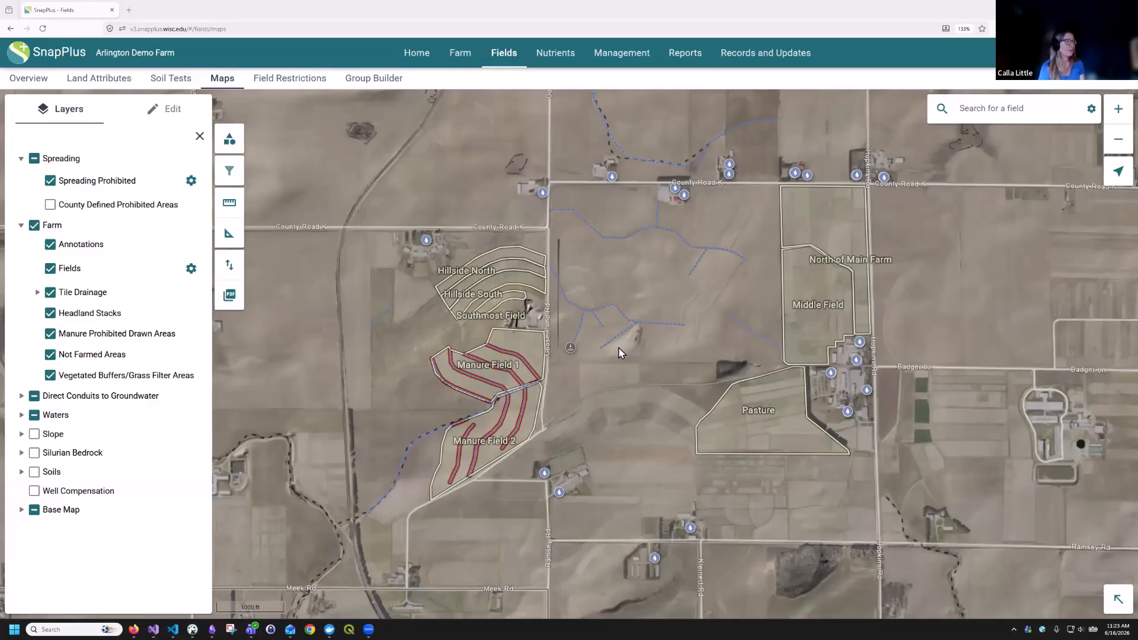
Examine the mapped fields of Arlington Demo Farm, including the Hillside fields, Manure Field 1 and 2 and their surroundings
scroll(619, 353, "down", 2)
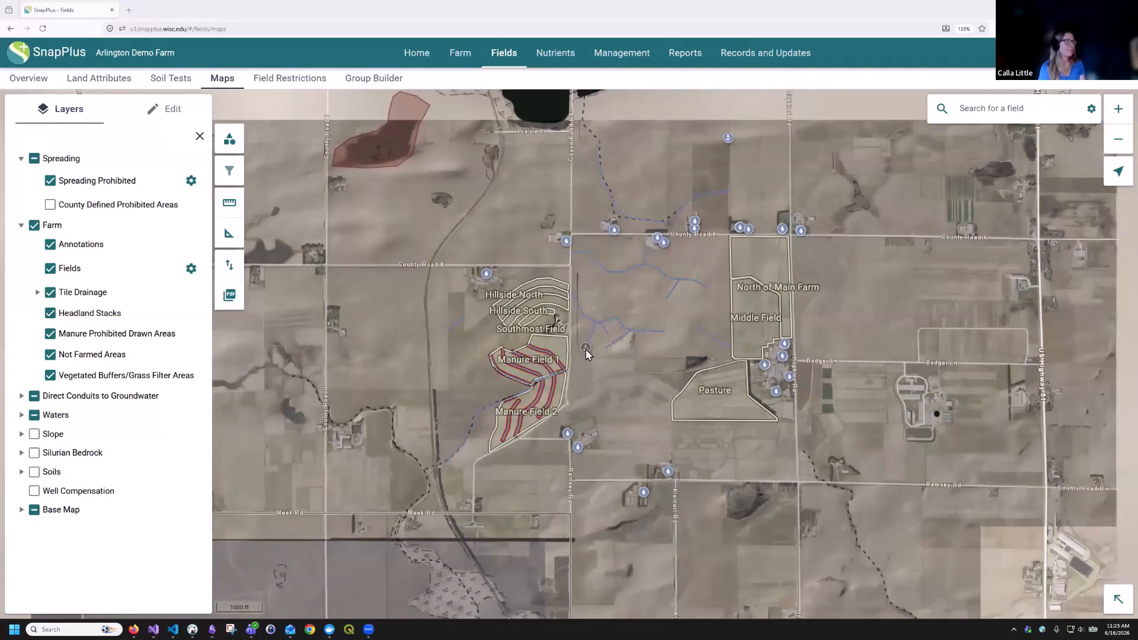
scroll(585, 353, "down", 1)
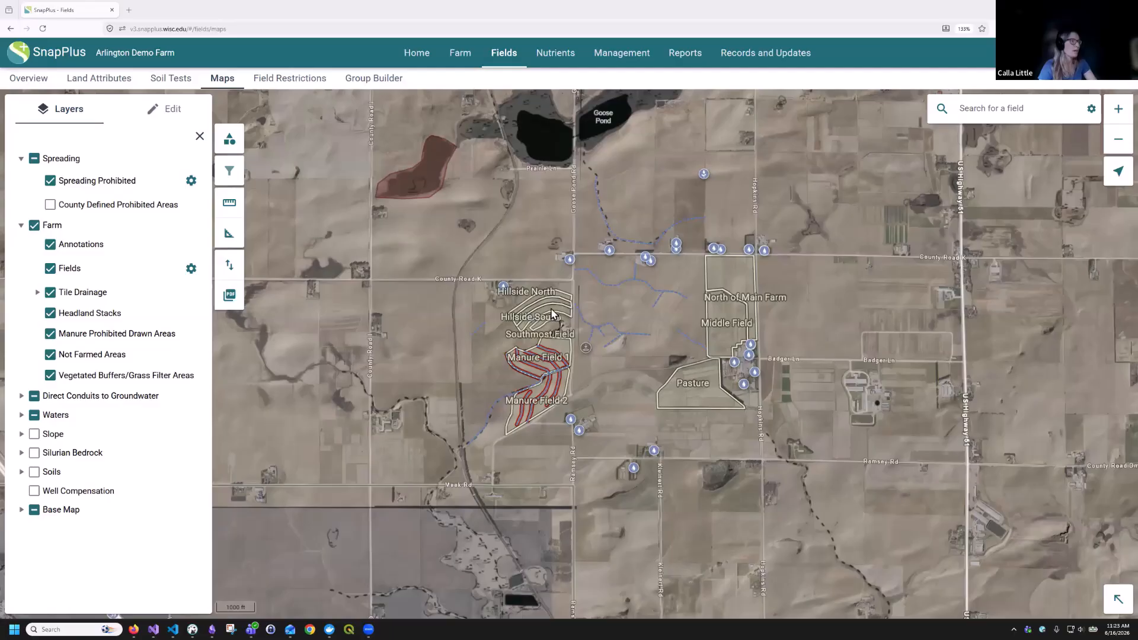
scroll(551, 313, "up", 1)
scroll(546, 309, "up", 1)
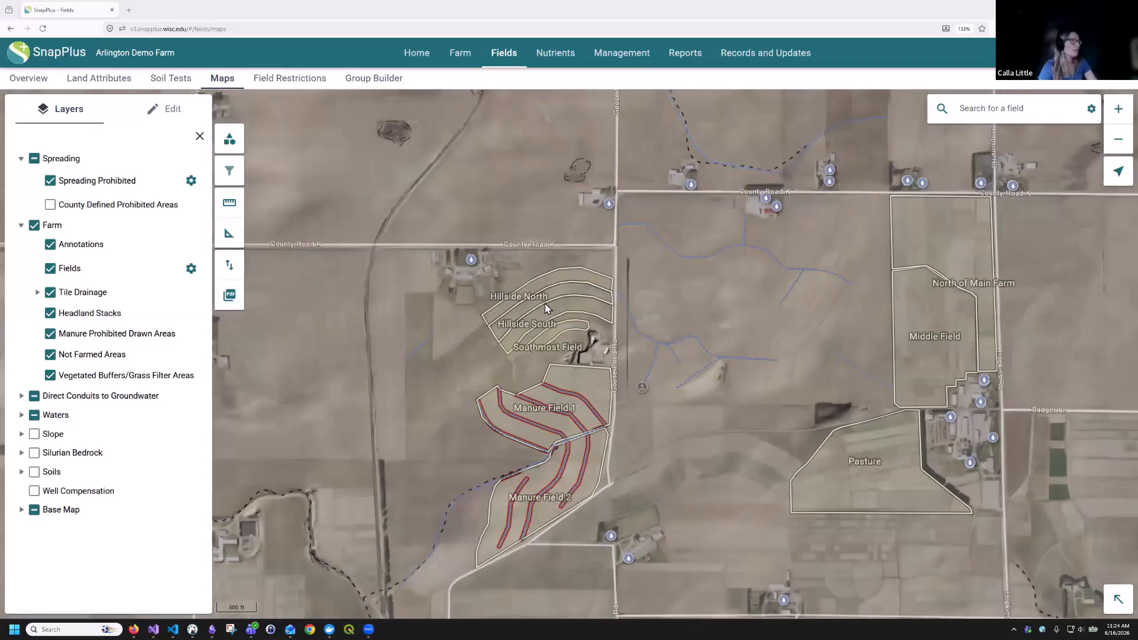
scroll(546, 308, "up", 1)
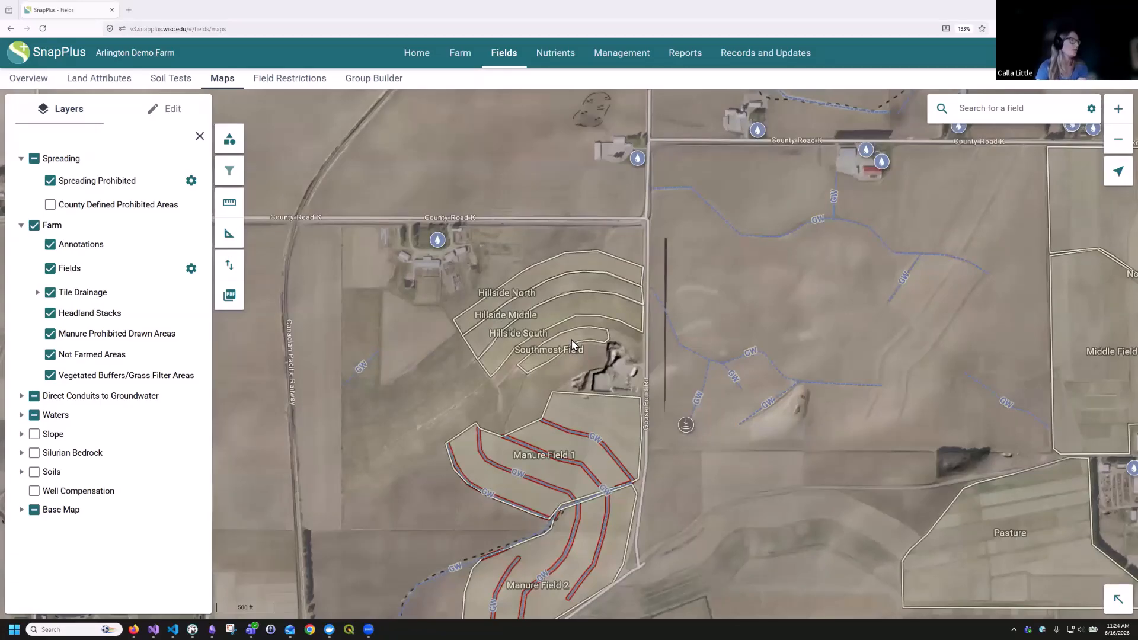
scroll(572, 344, "down", 1)
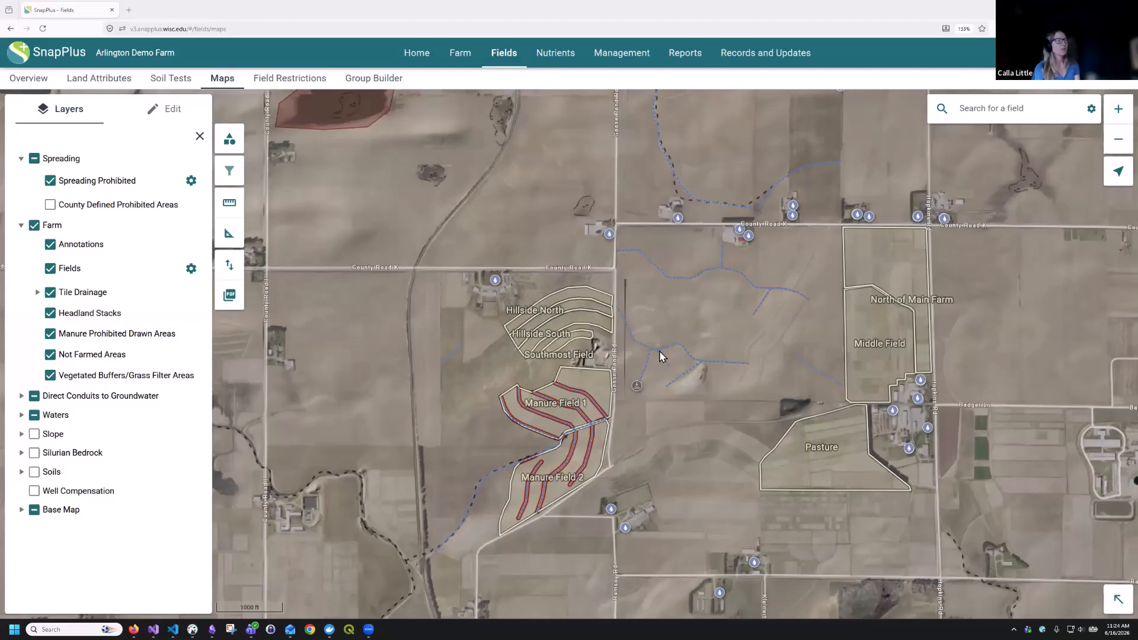
scroll(662, 355, "down", 1)
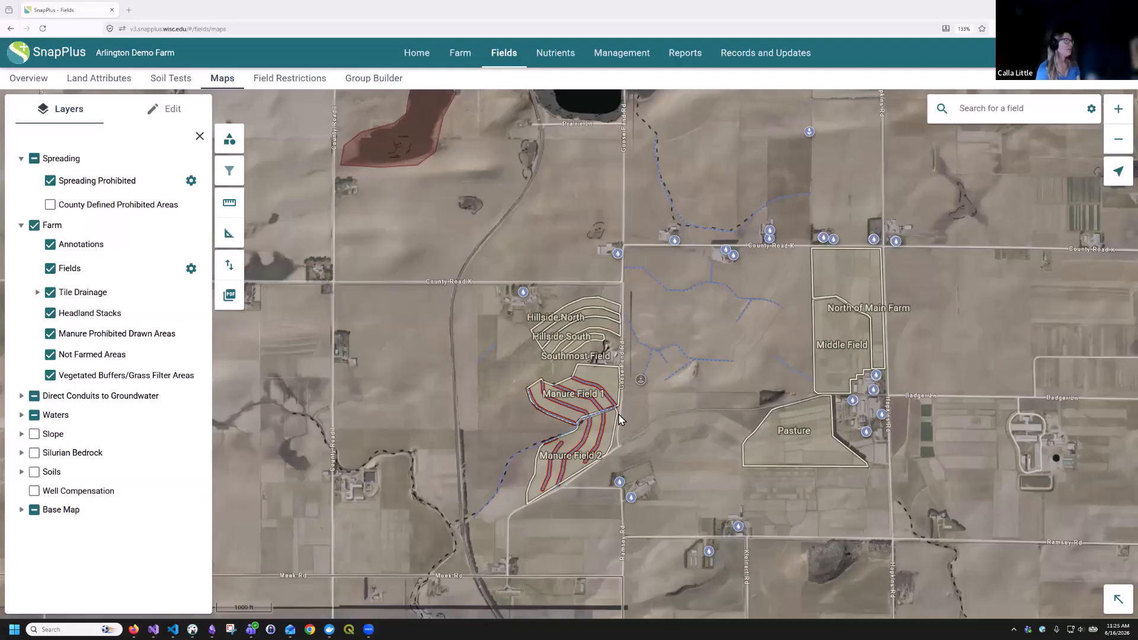
scroll(618, 413, "up", 2)
scroll(618, 414, "up", 1)
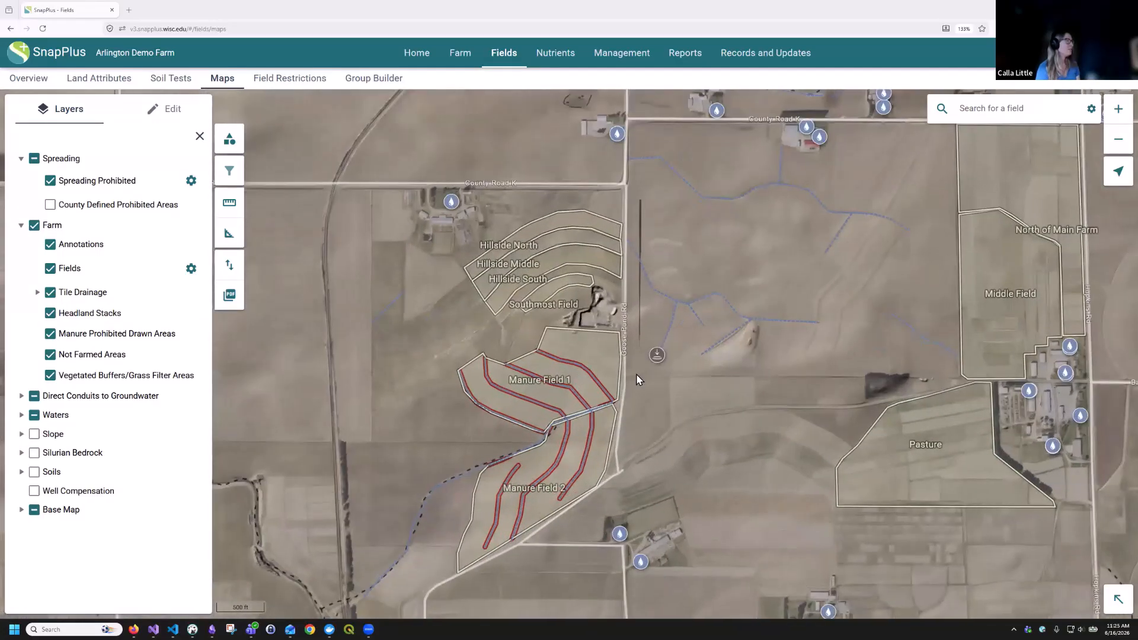
Add Cropping acres, Manure spreadable acres, Winter manure spreadable acres and Crop to the Fields layer's map labels
left_click(190, 269)
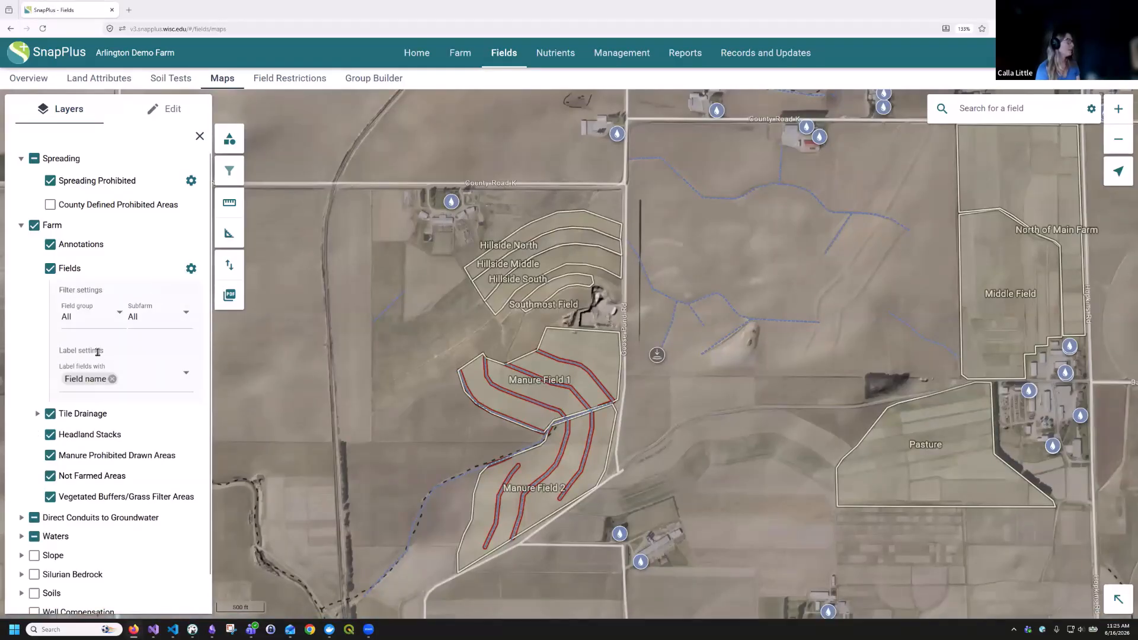
left_click(168, 377)
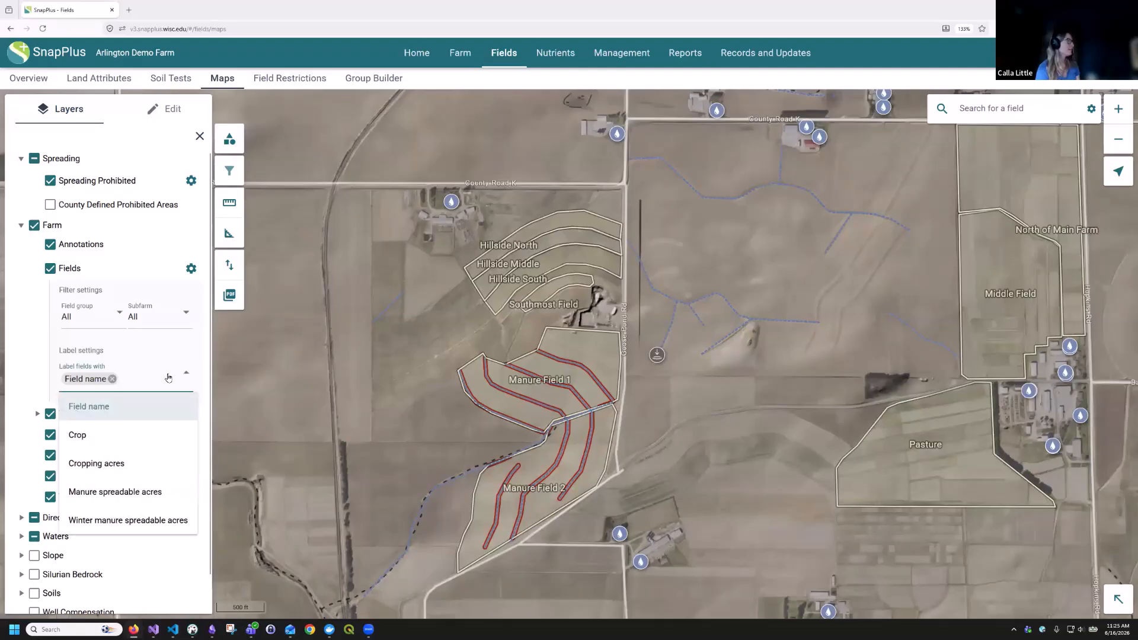
left_click(126, 468)
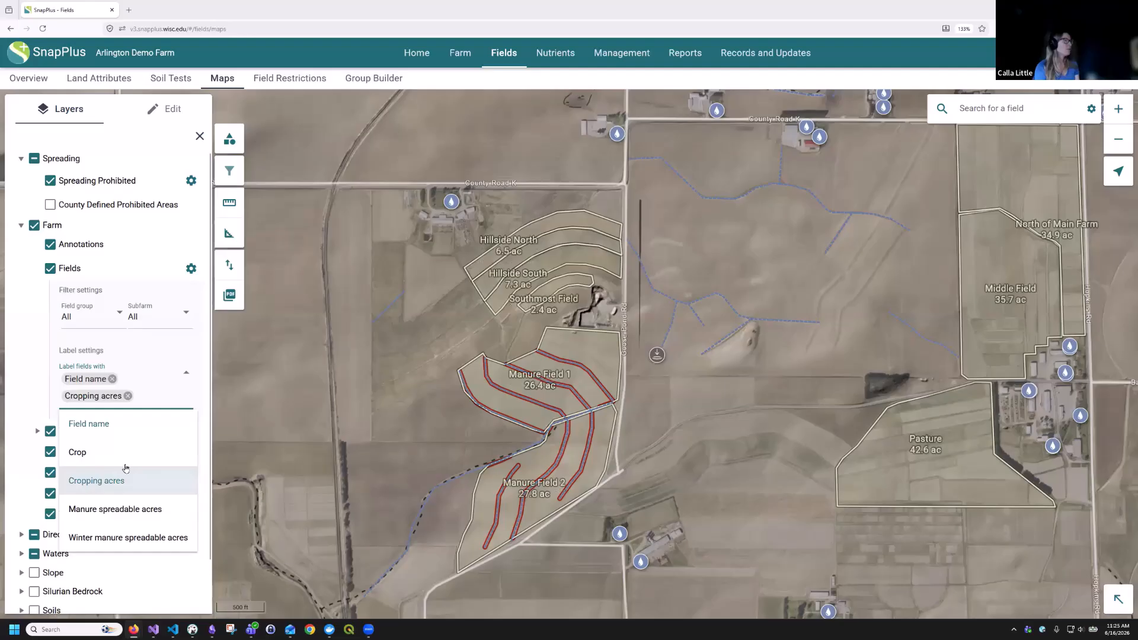
left_click(144, 507)
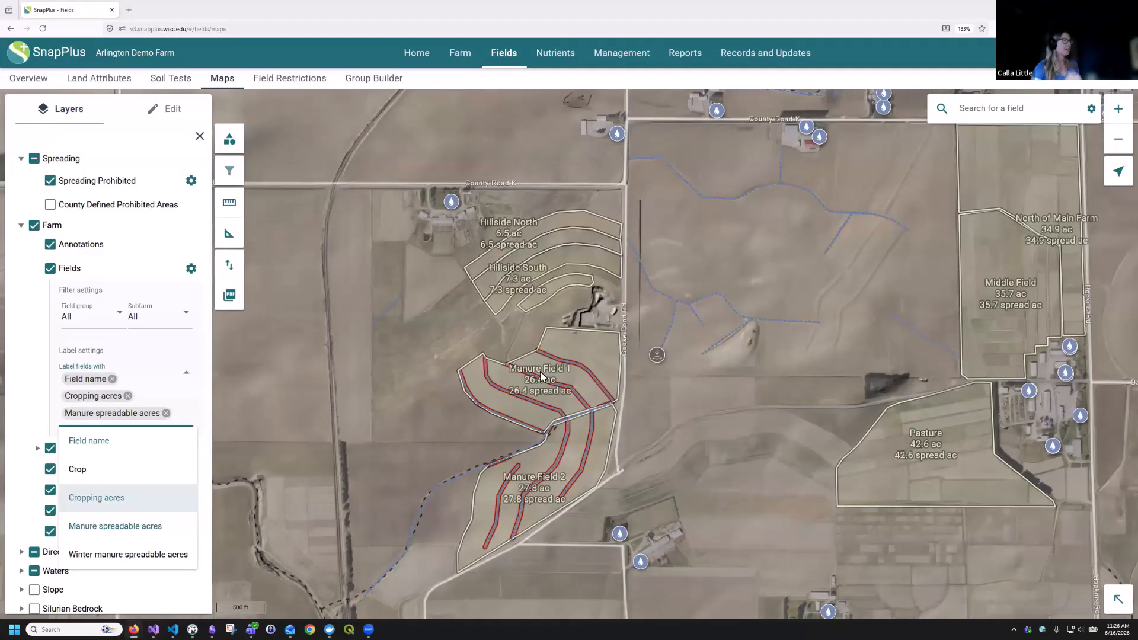
left_click(150, 556)
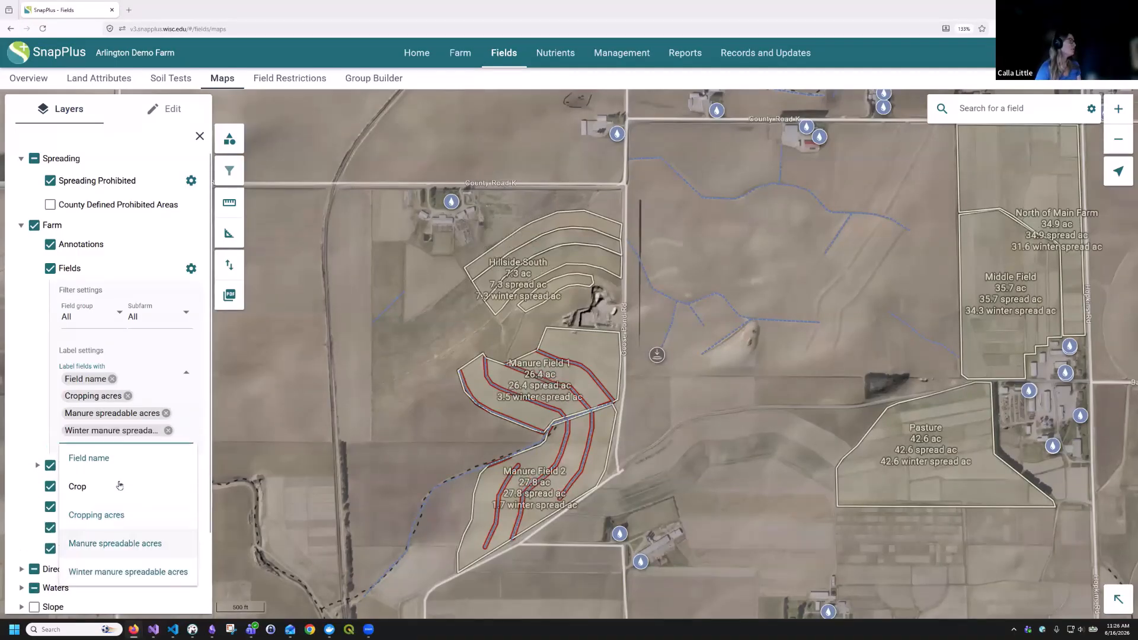
left_click(89, 484)
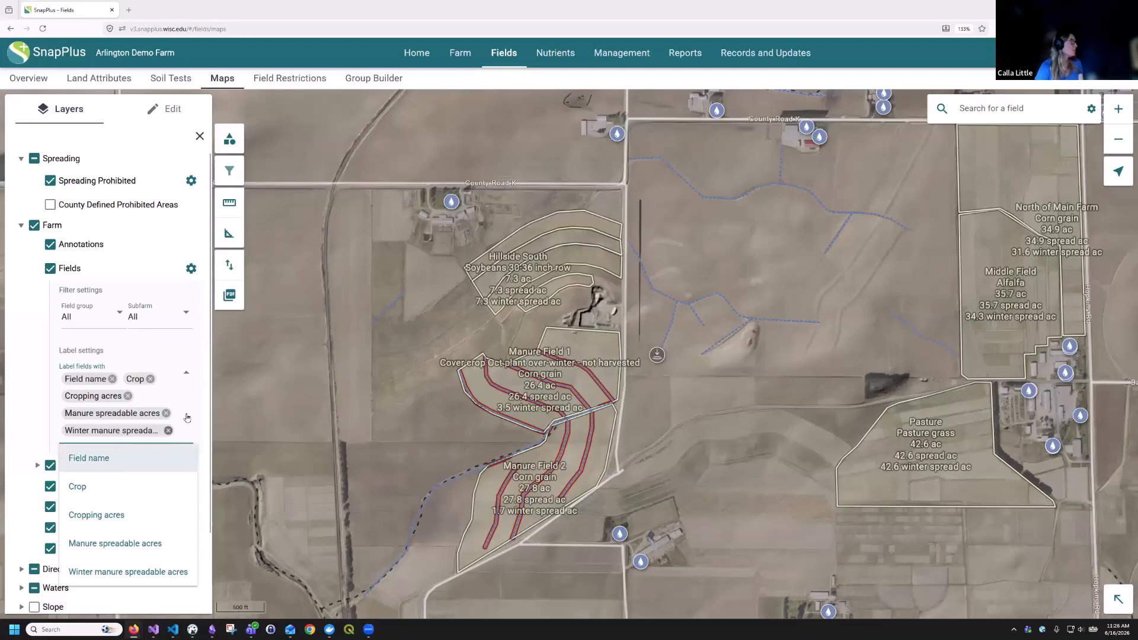
Remove Winter manure spreadable acres, Manure spreadable acres and Crop from the field labels, keeping Field name and Cropping acres
left_click(168, 431)
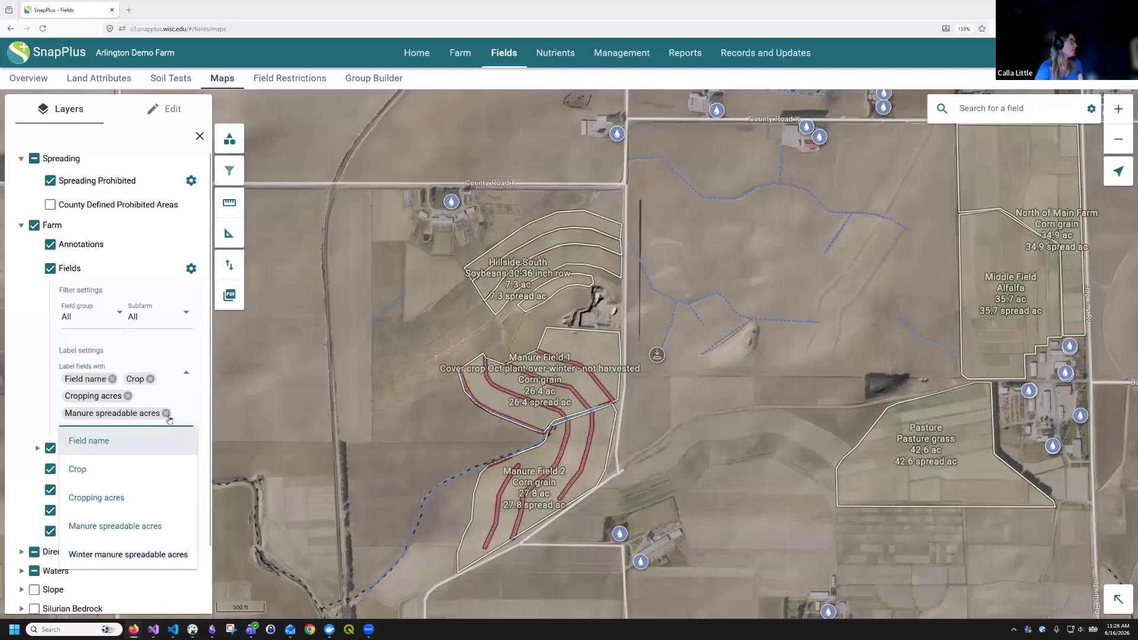
left_click(166, 413)
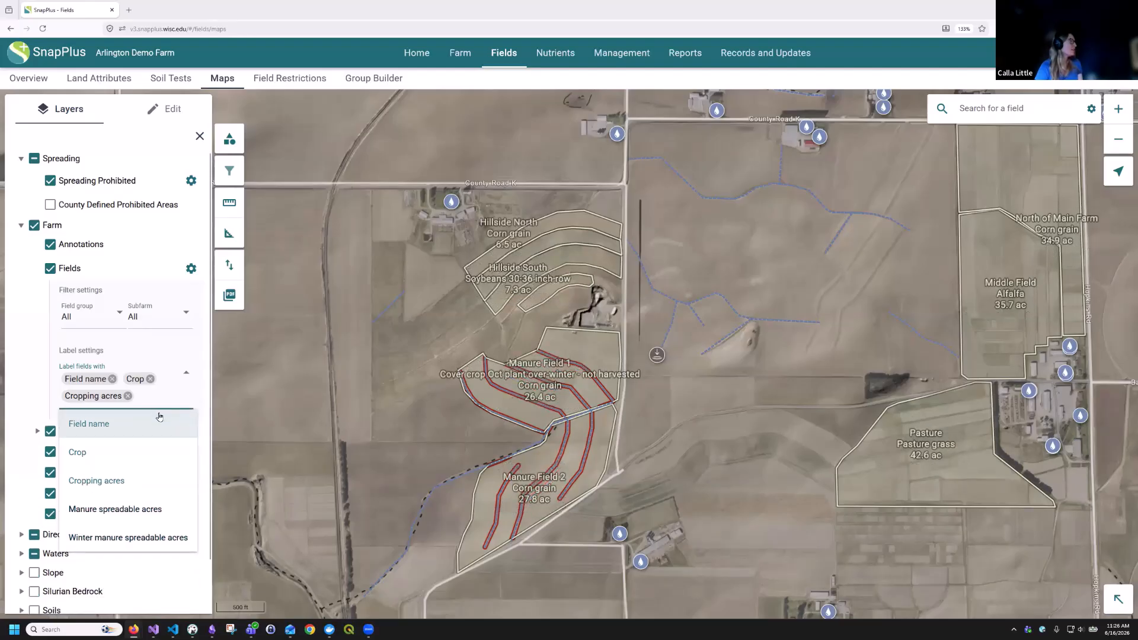
left_click(117, 457)
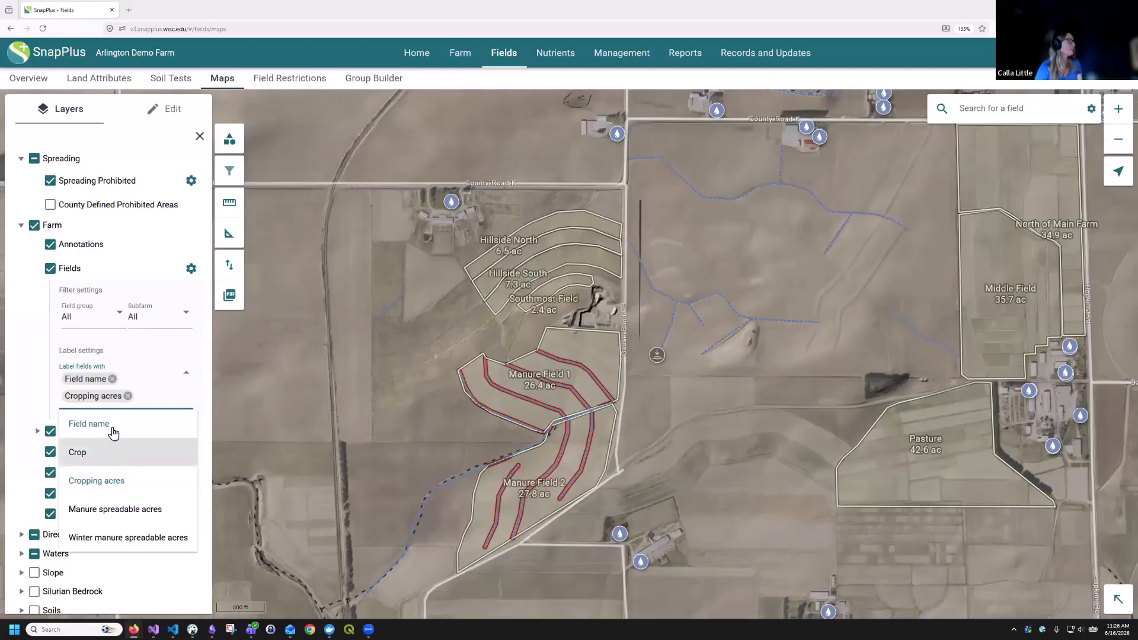
left_click(118, 458)
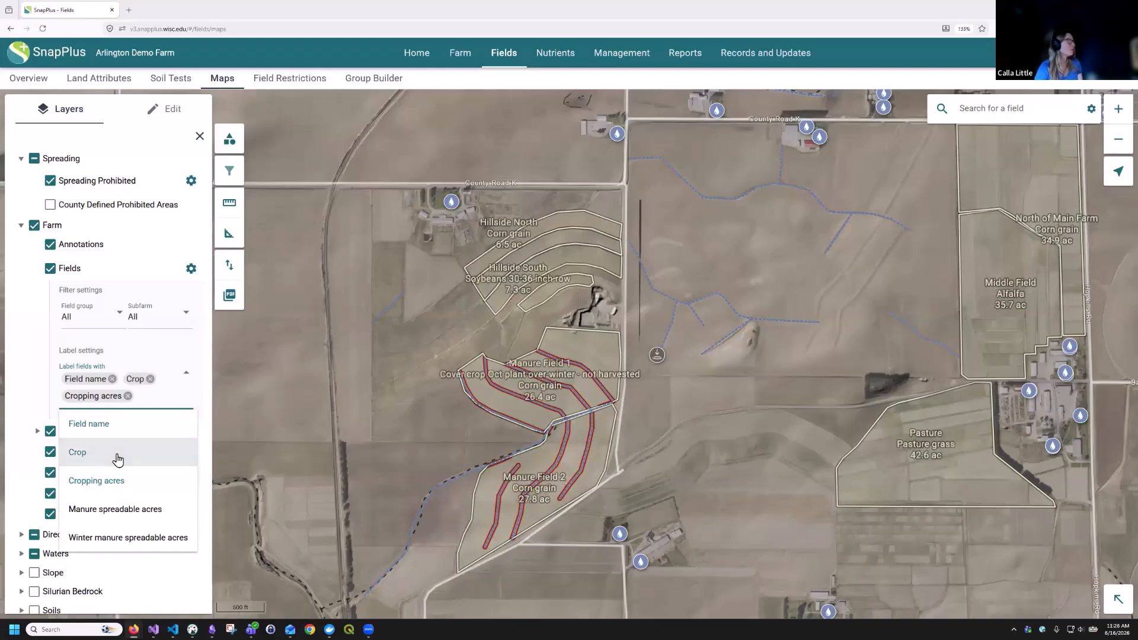
left_click(116, 457)
left_click(26, 375)
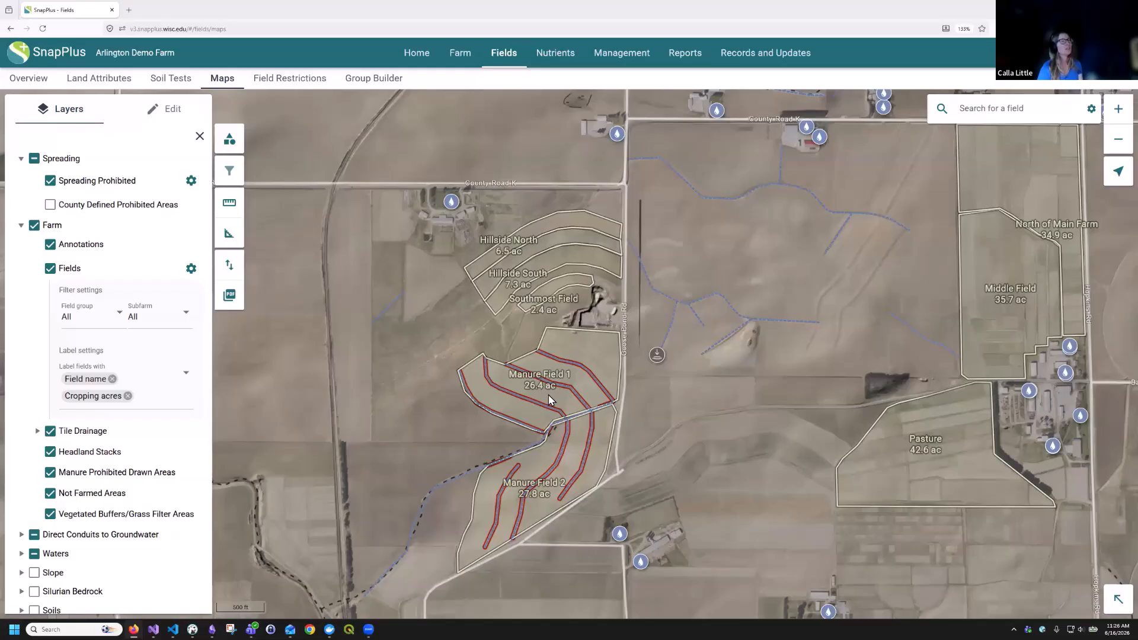
Set the cropping acres of Manure Field 1 to 30 in the 2026 fields overview
left_click(29, 80)
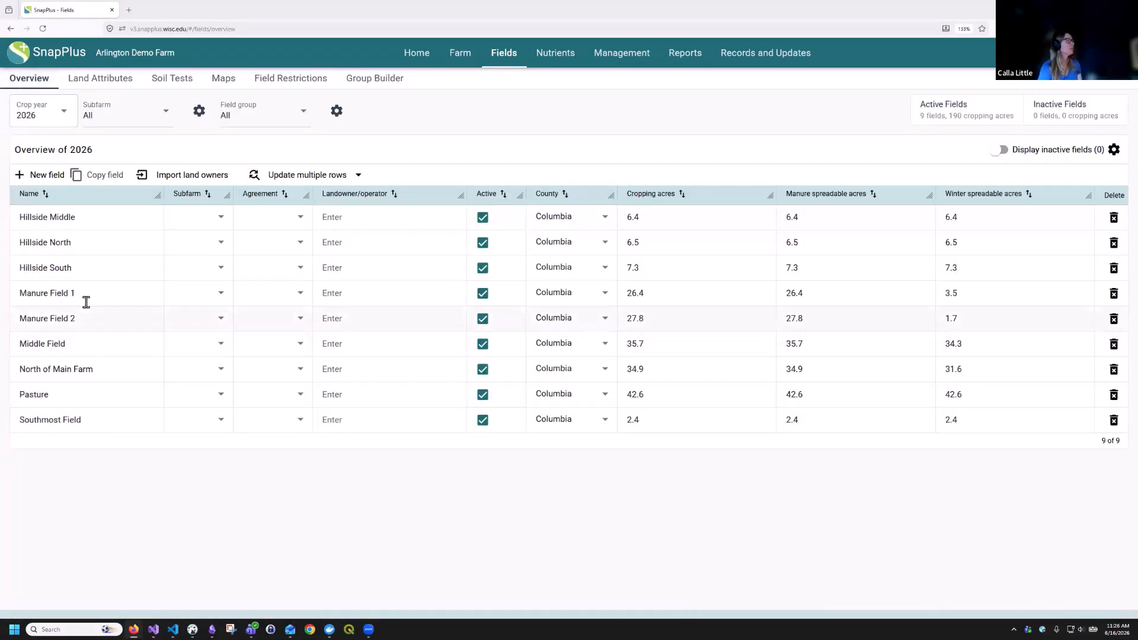
left_click(86, 302)
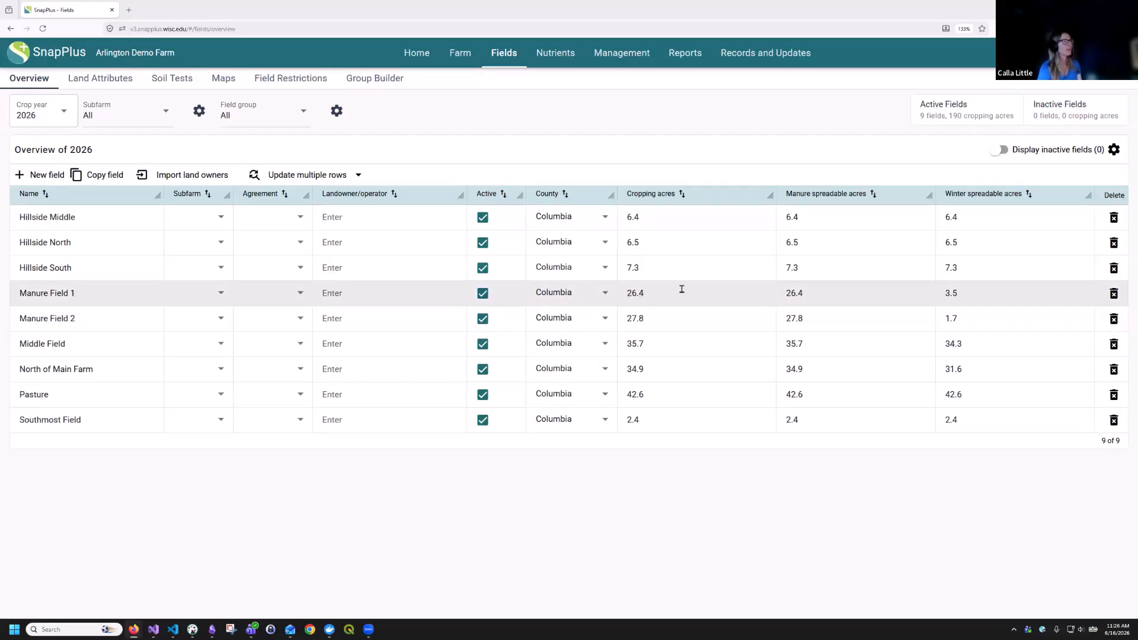
left_click(618, 292)
type("30")
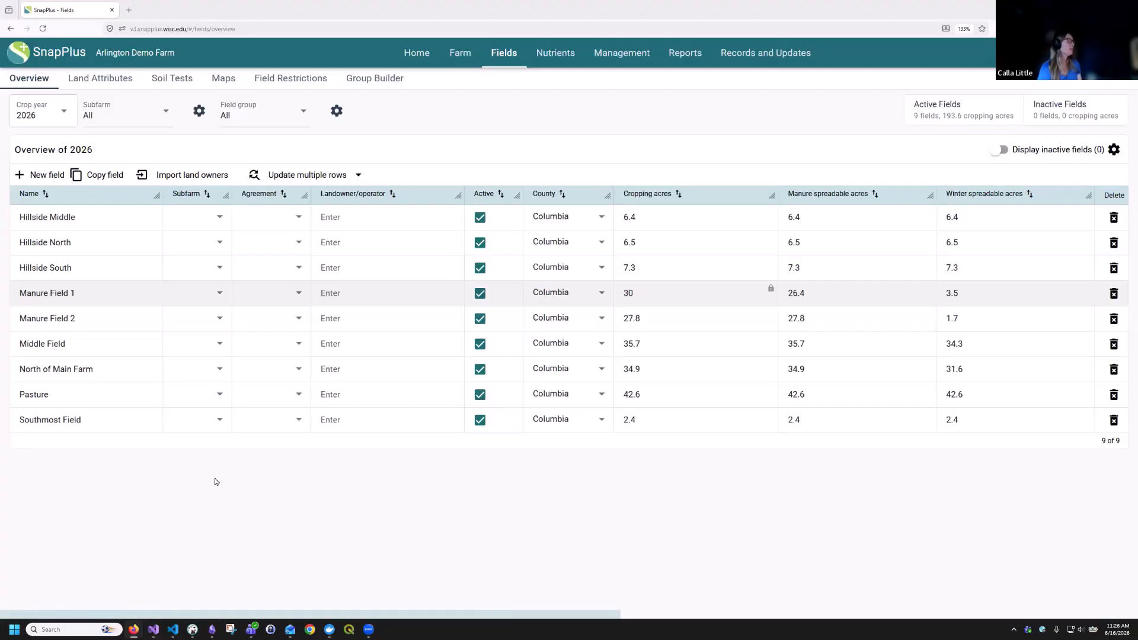
Check the acreage label of Manure Field 1 on the map and view its acres in the 2025 fields overview
left_click(224, 78)
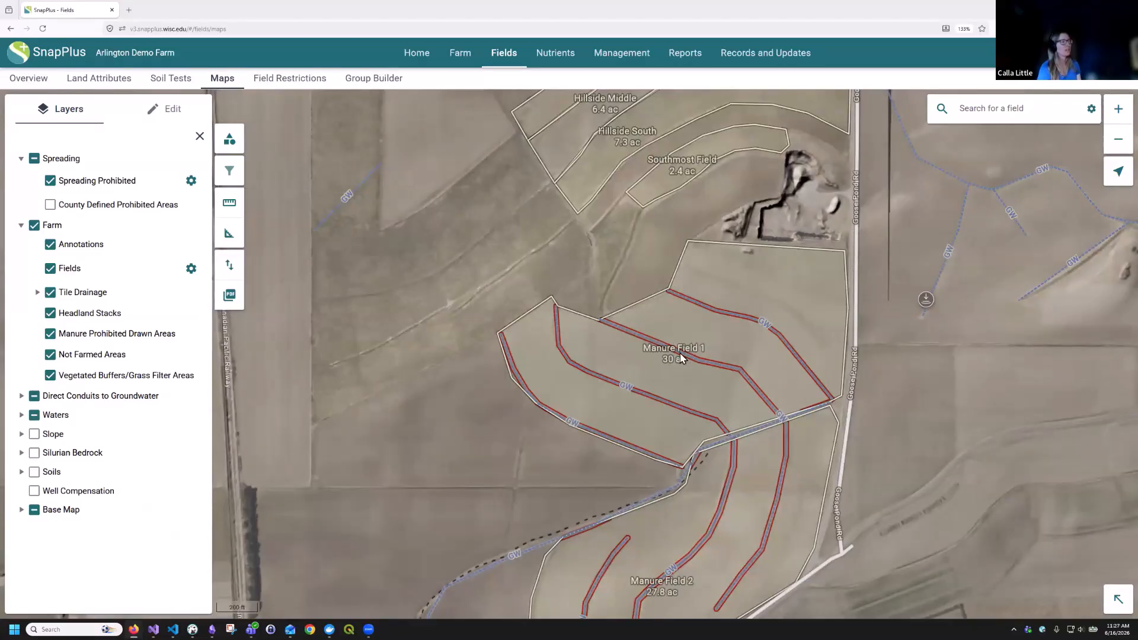
scroll(687, 359, "down", 1)
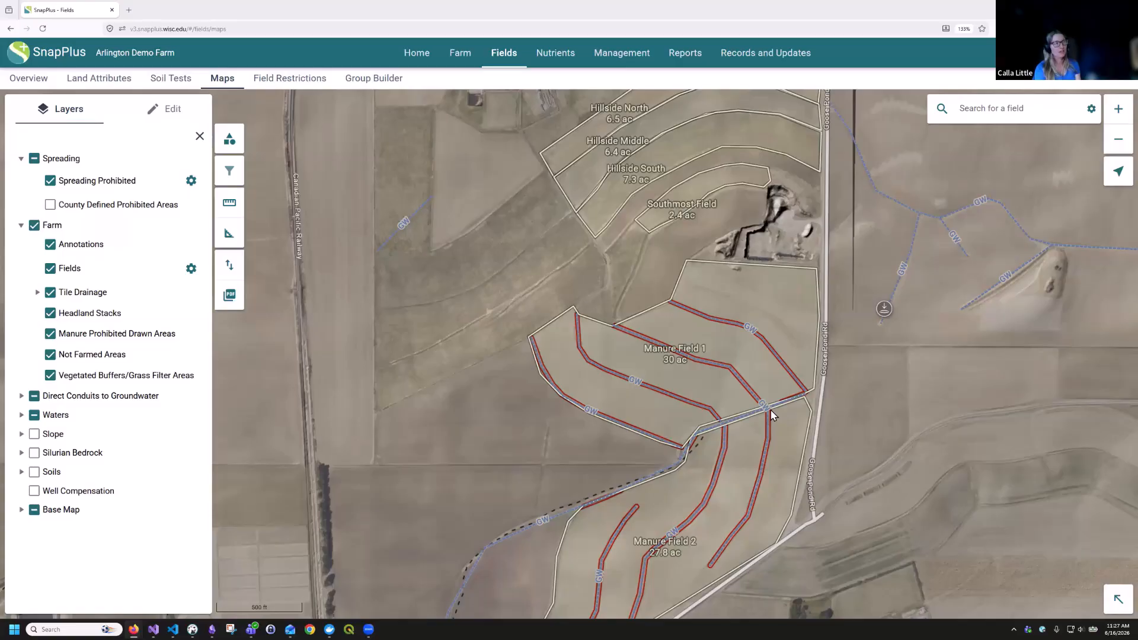
left_click(30, 80)
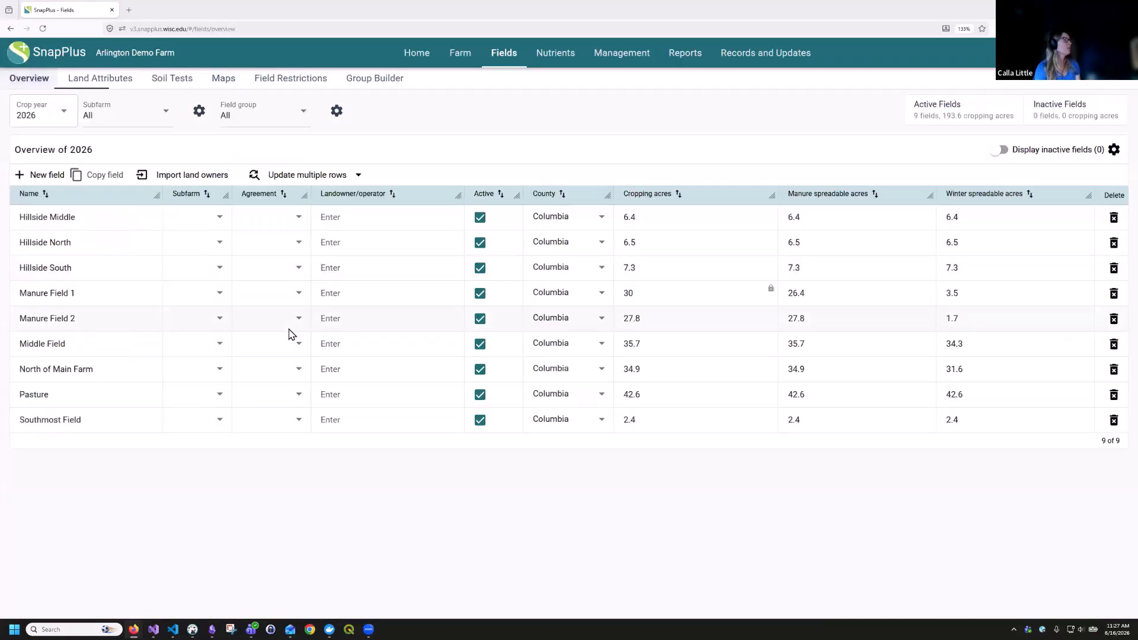
left_click(44, 129)
left_click(46, 170)
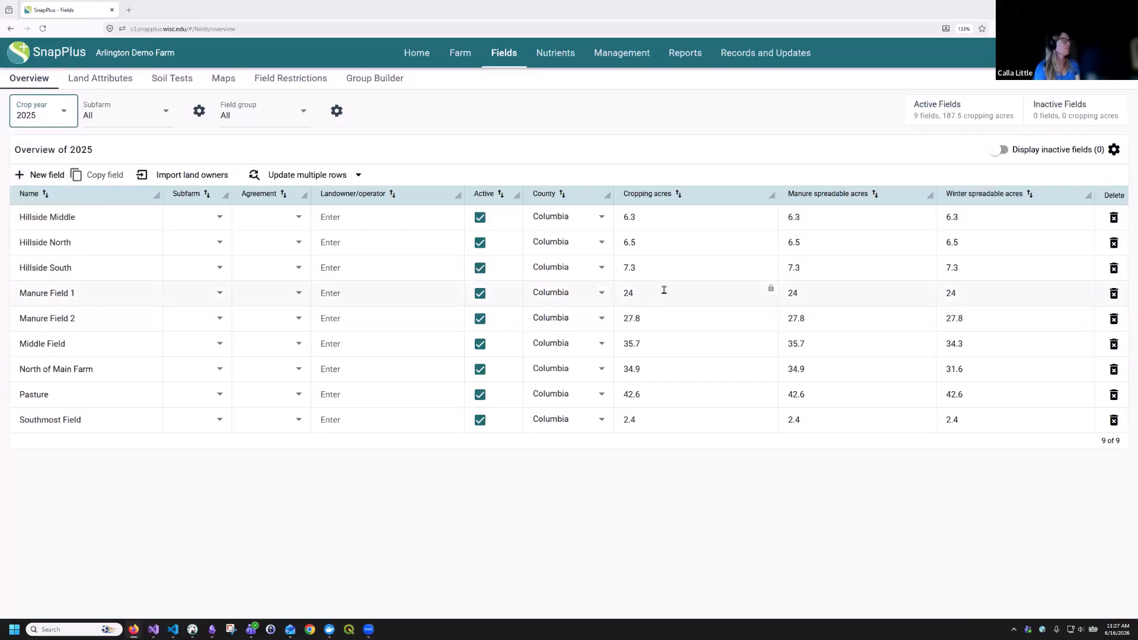
Switch the fields overview to crop year 2026 and unlock Manure Field 1's cropping acres for overwriting with map data
left_click(48, 122)
left_click(32, 142)
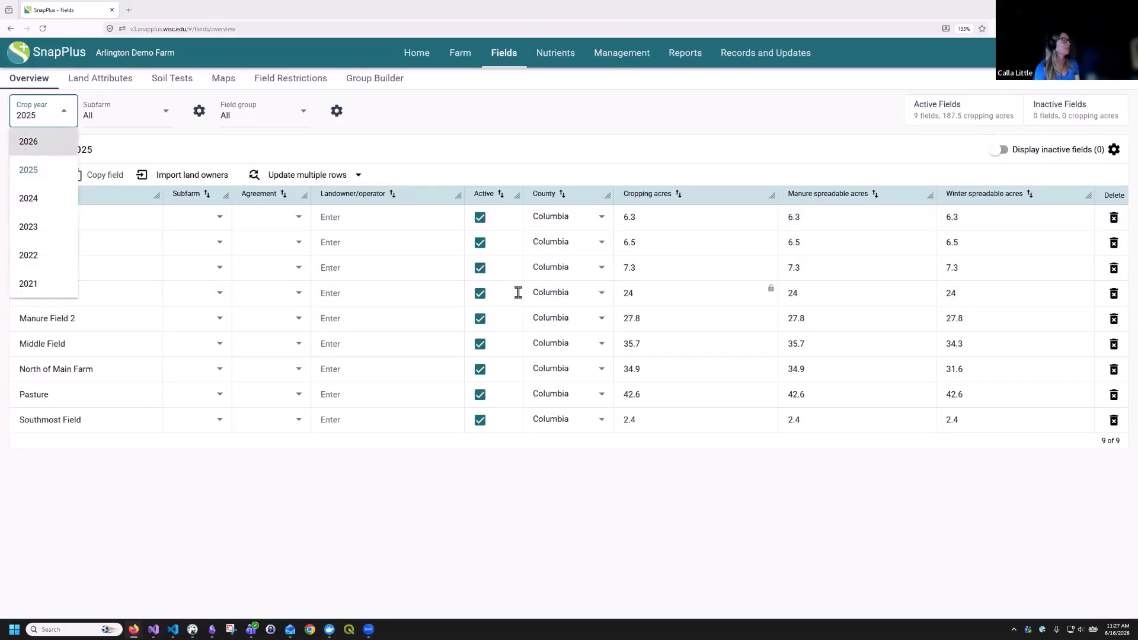
left_click(770, 288)
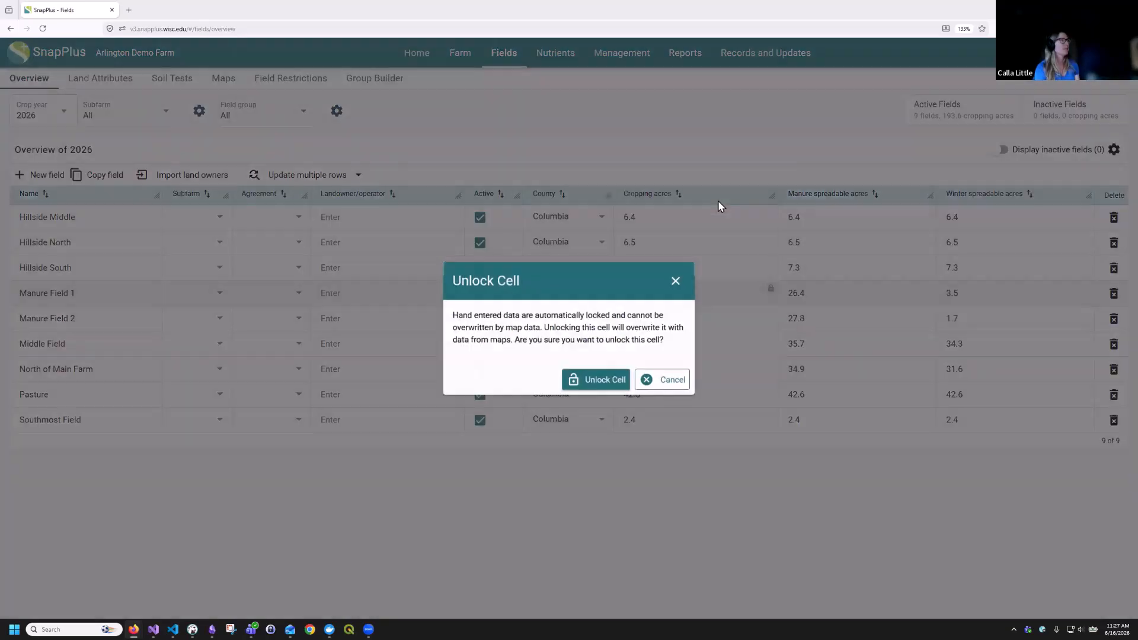
left_click(606, 380)
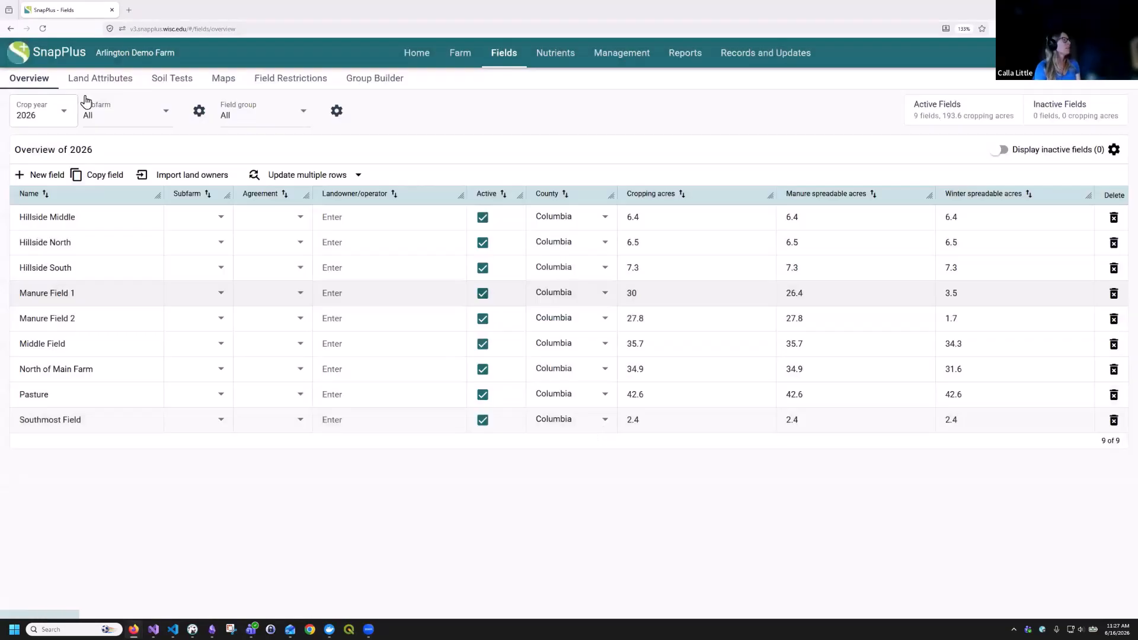
Add Crop to the Fields layer's map labels and remove Cropping acres from them
left_click(222, 78)
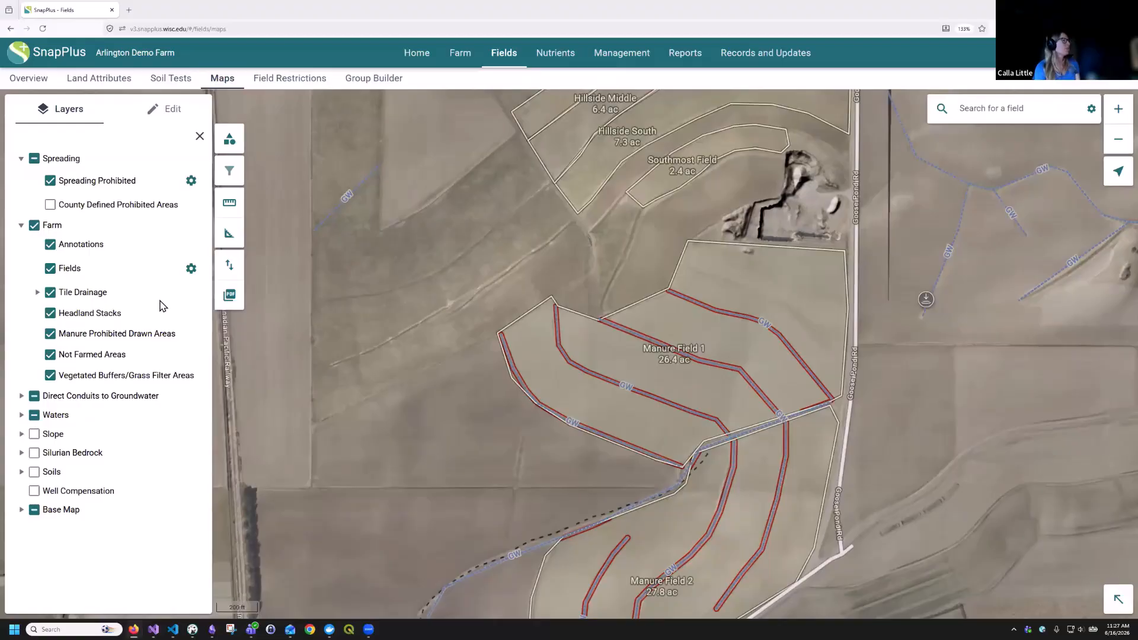
left_click(190, 270)
left_click(147, 400)
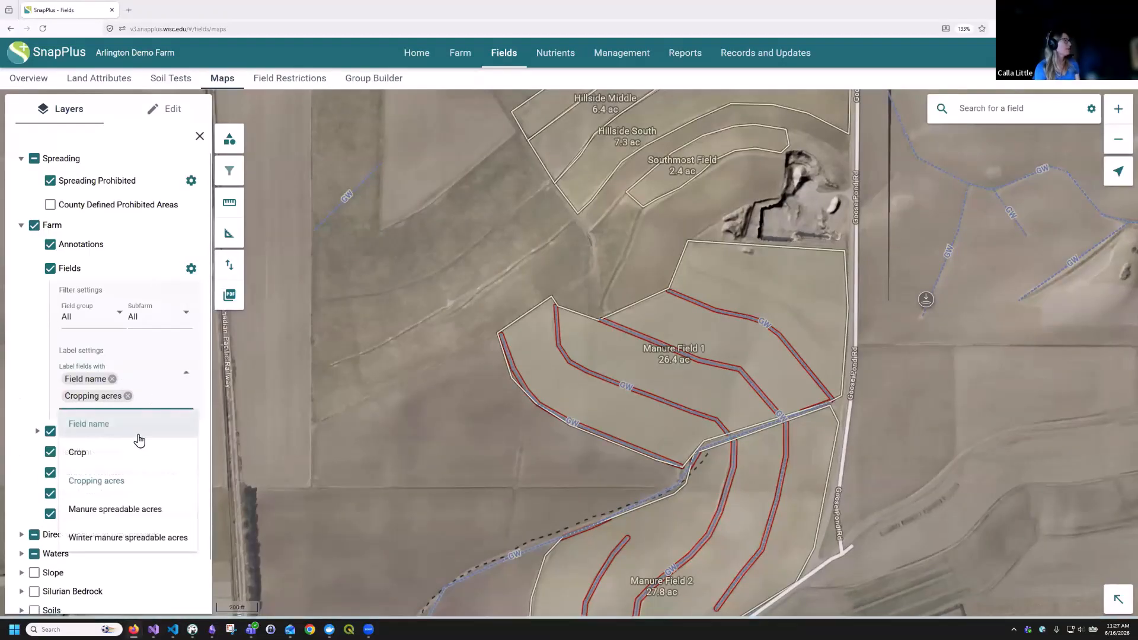
left_click(133, 455)
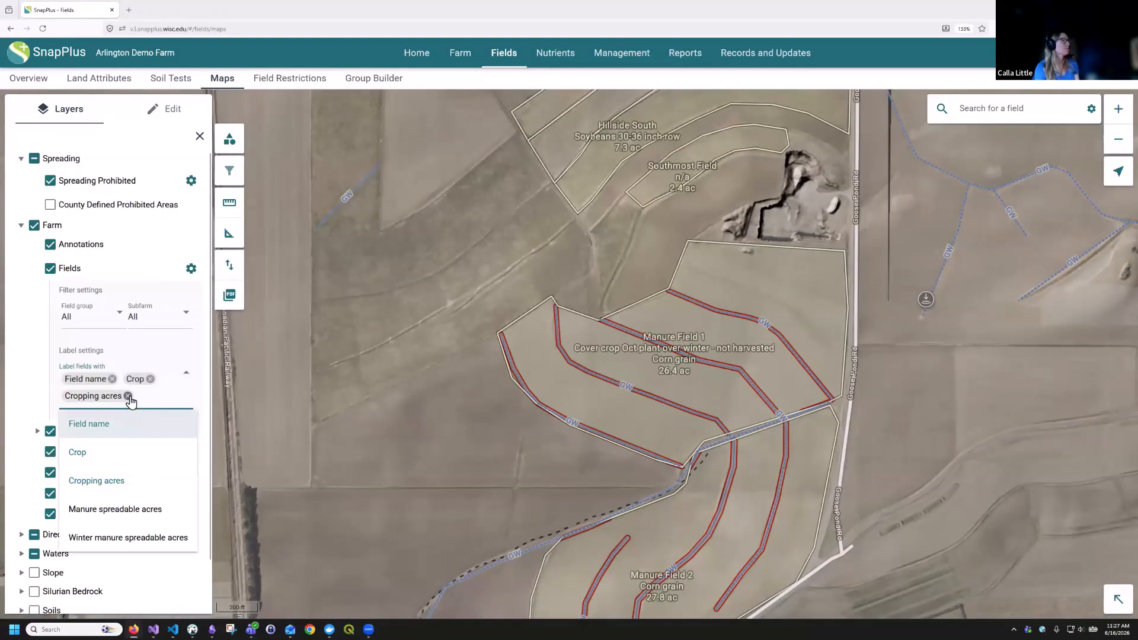
left_click(128, 396)
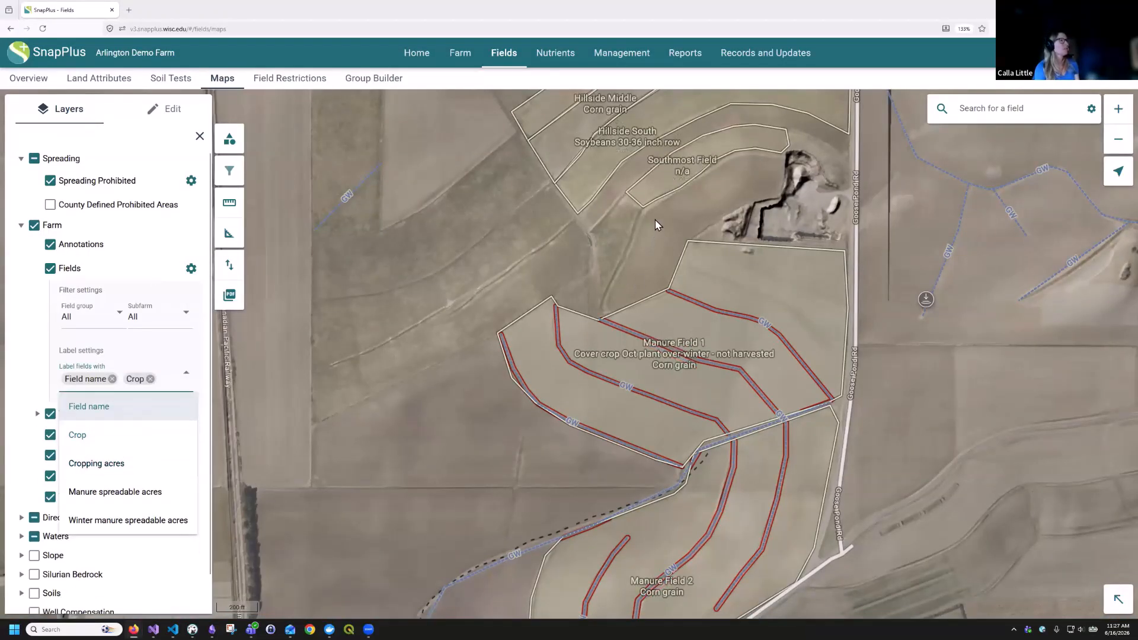
Open the management field view with nutrient applications for Manure Field 1 and move on to Manure Field 2
left_click(617, 57)
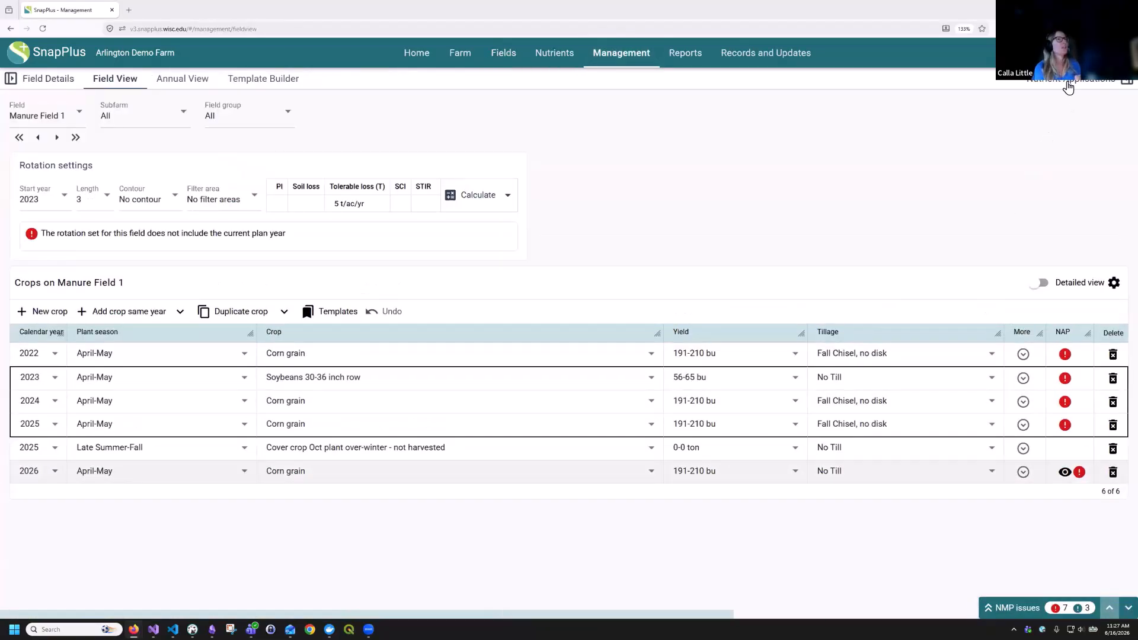
left_click(1063, 81)
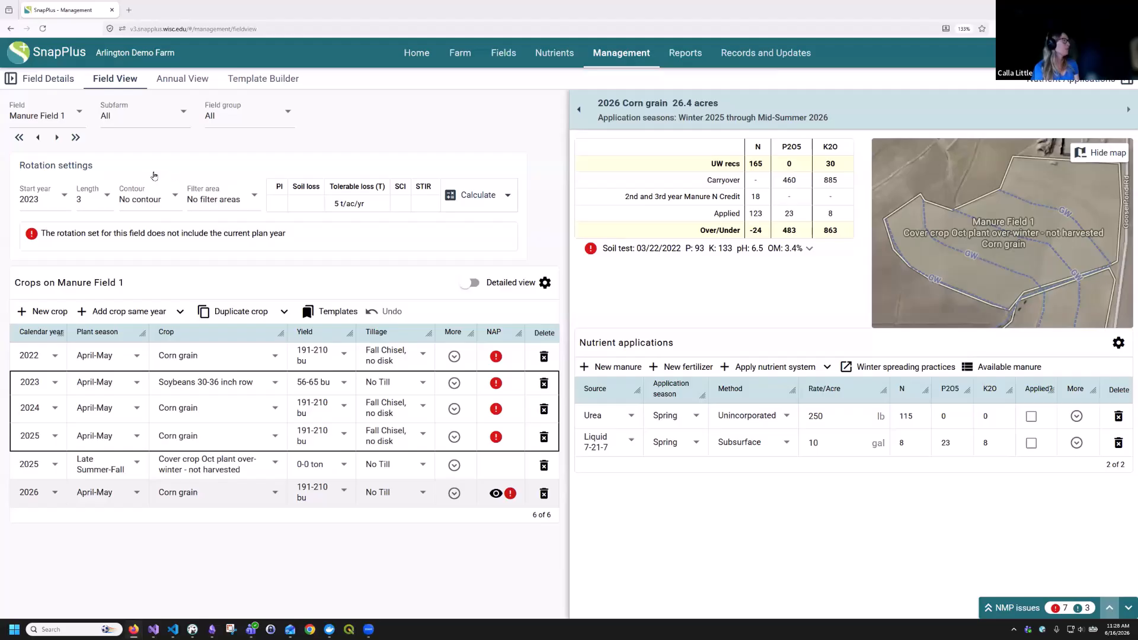
left_click(58, 138)
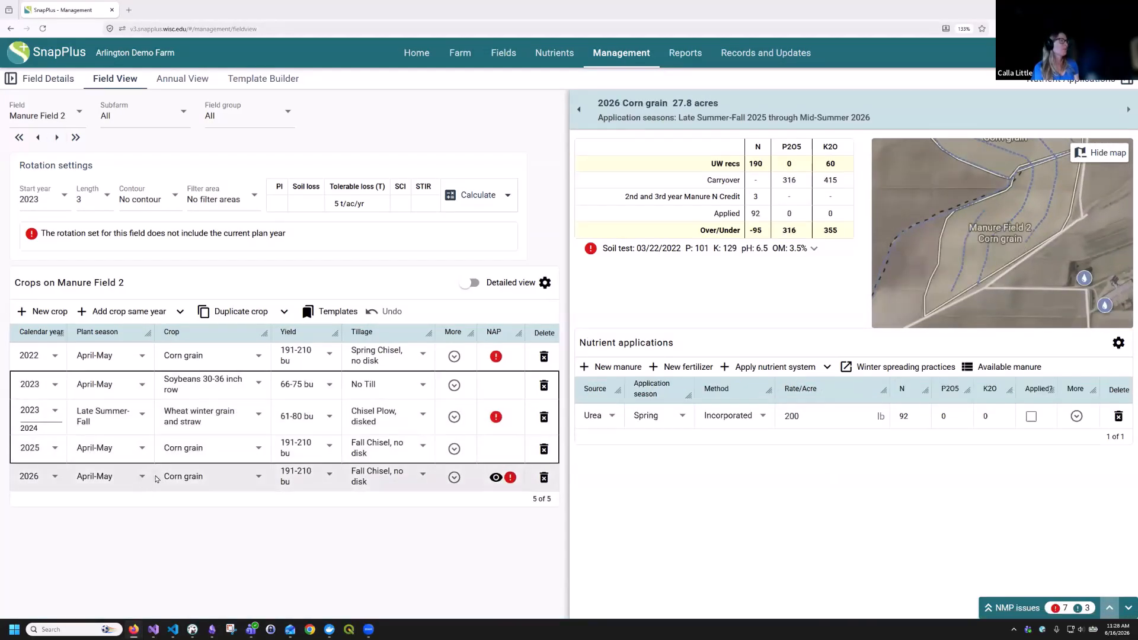
Try changing Manure Field 2's 2026 crop to Soybeans 15-20 inch row and undo the change
left_click(210, 485)
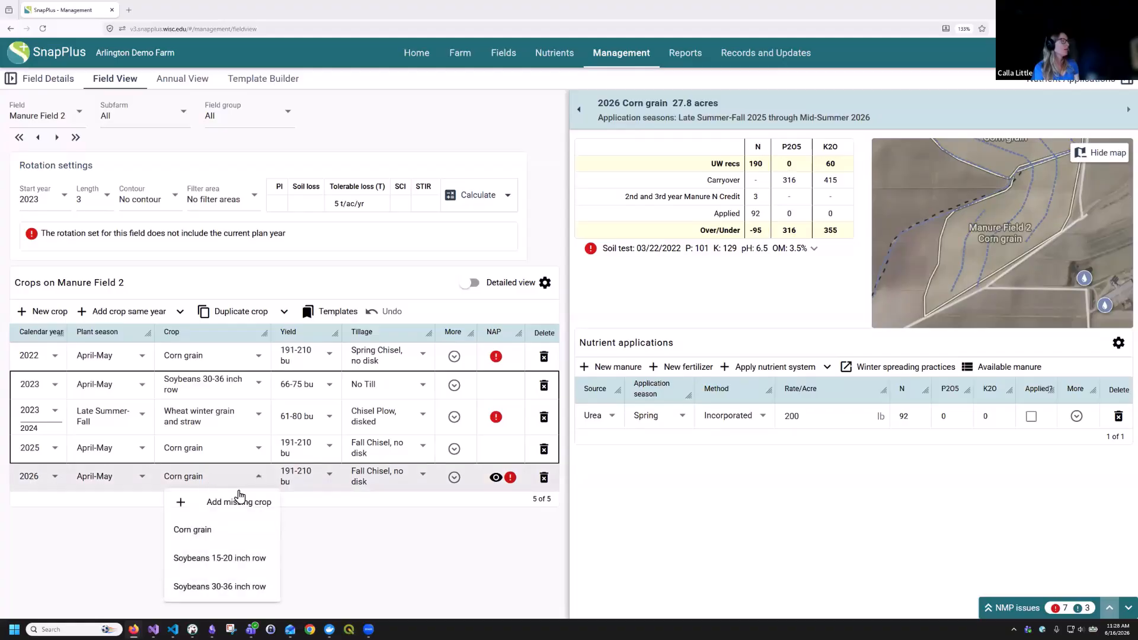
left_click(218, 568)
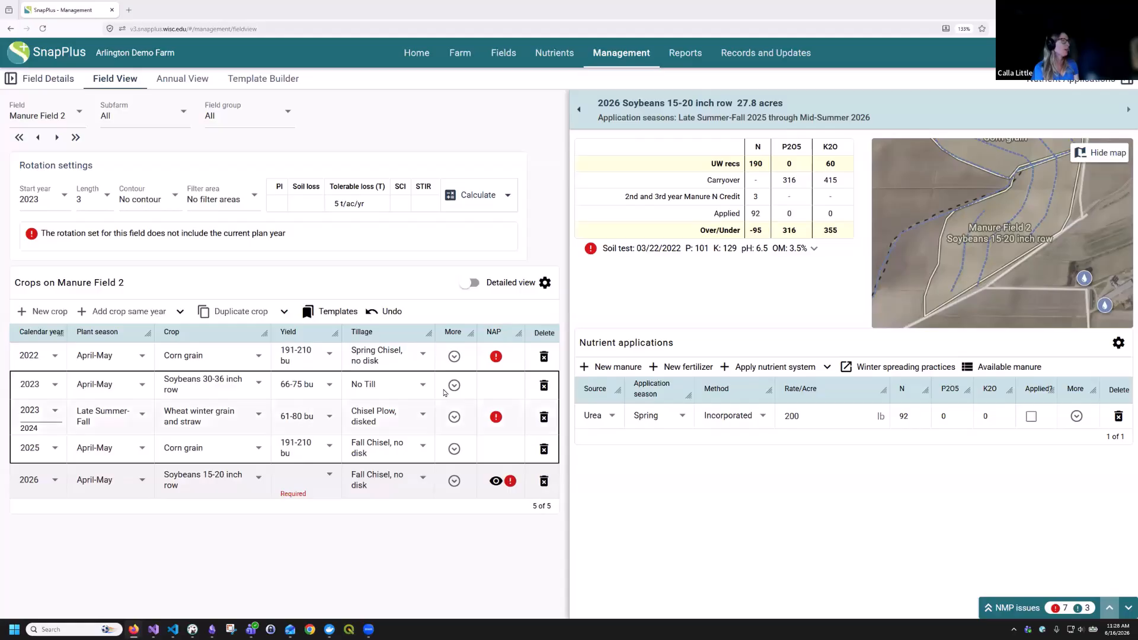
left_click(383, 311)
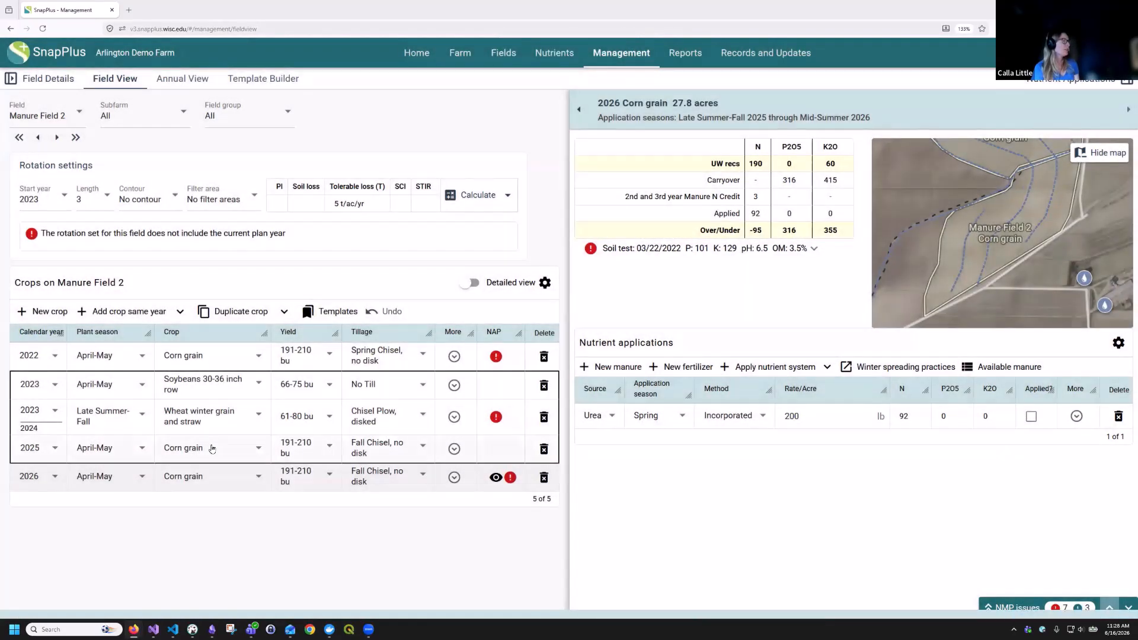
Try changing Manure Field 2's 2025 crop to Soybeans 15-20 inch row, check its map label and undo the change
left_click(219, 451)
left_click(223, 454)
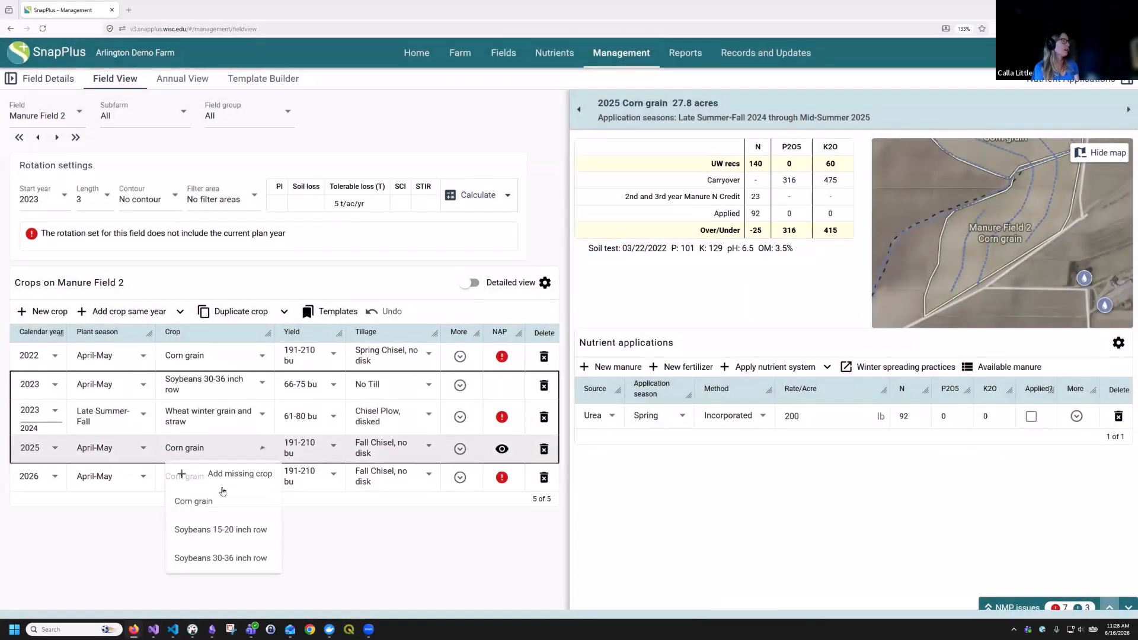
left_click(223, 528)
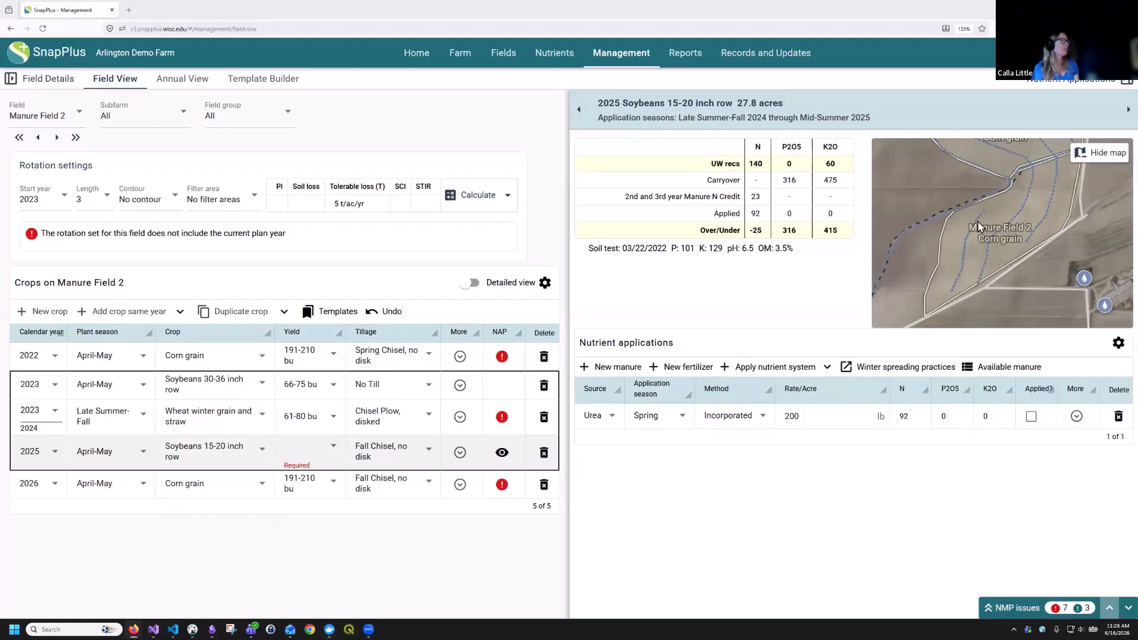
left_click(380, 315)
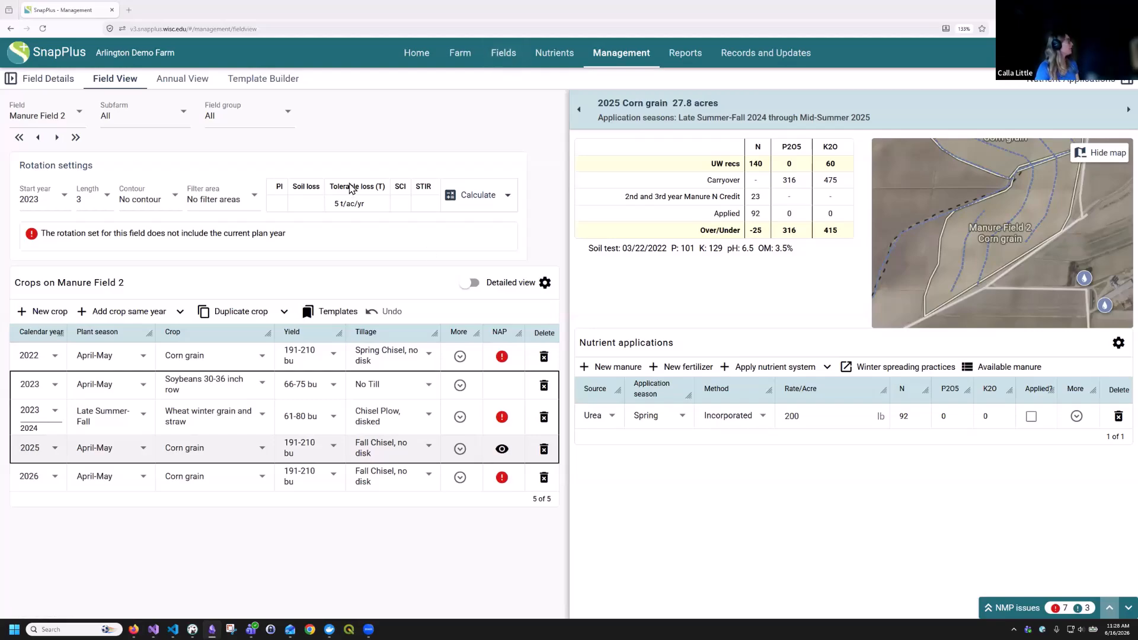
Examine the crop labels of Manure Field 1 and Manure Field 2 on the fields map
left_click(503, 53)
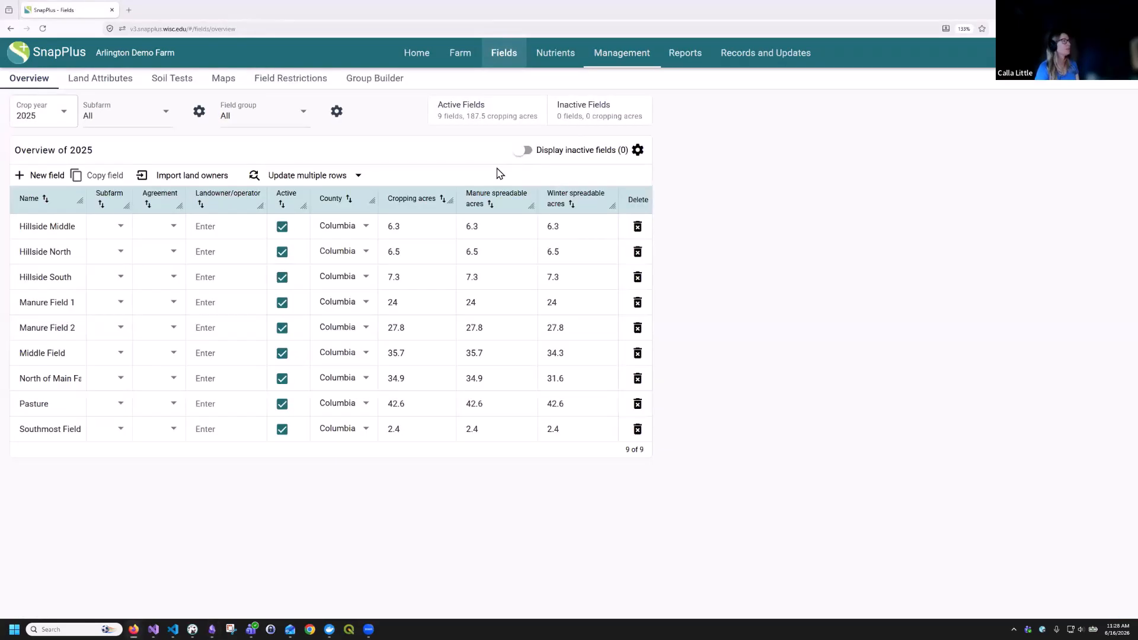
left_click(223, 78)
scroll(659, 359, "up", 2)
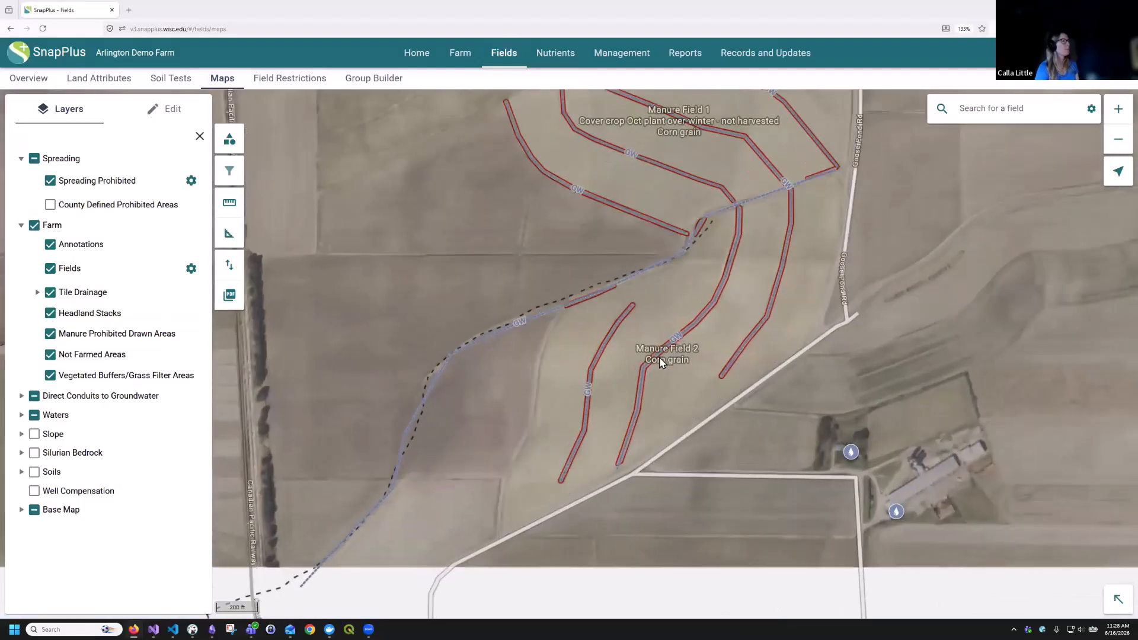
scroll(710, 321, "down", 3)
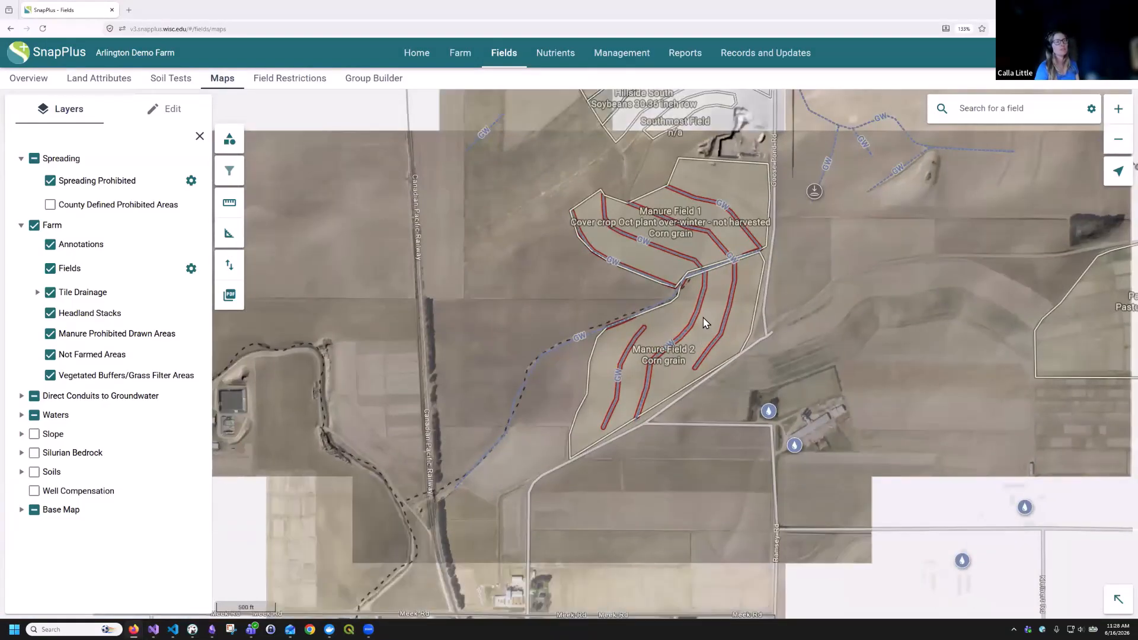
left_click_drag(695, 335, 670, 379)
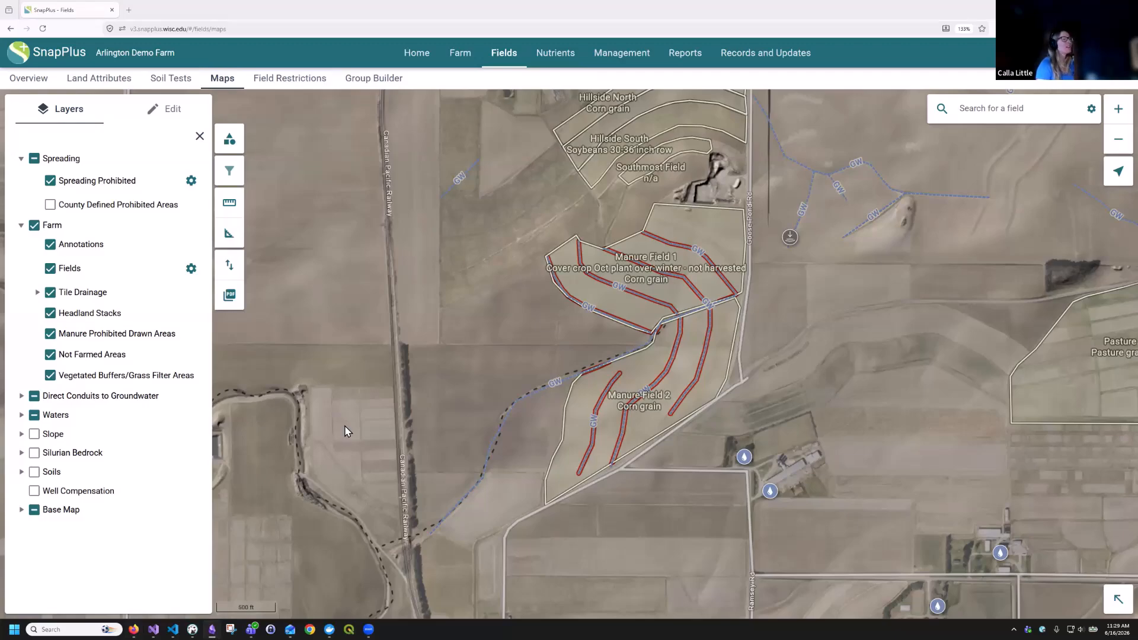
Remove Crop from the Fields layer's map labels, keeping only Field name
left_click(190, 268)
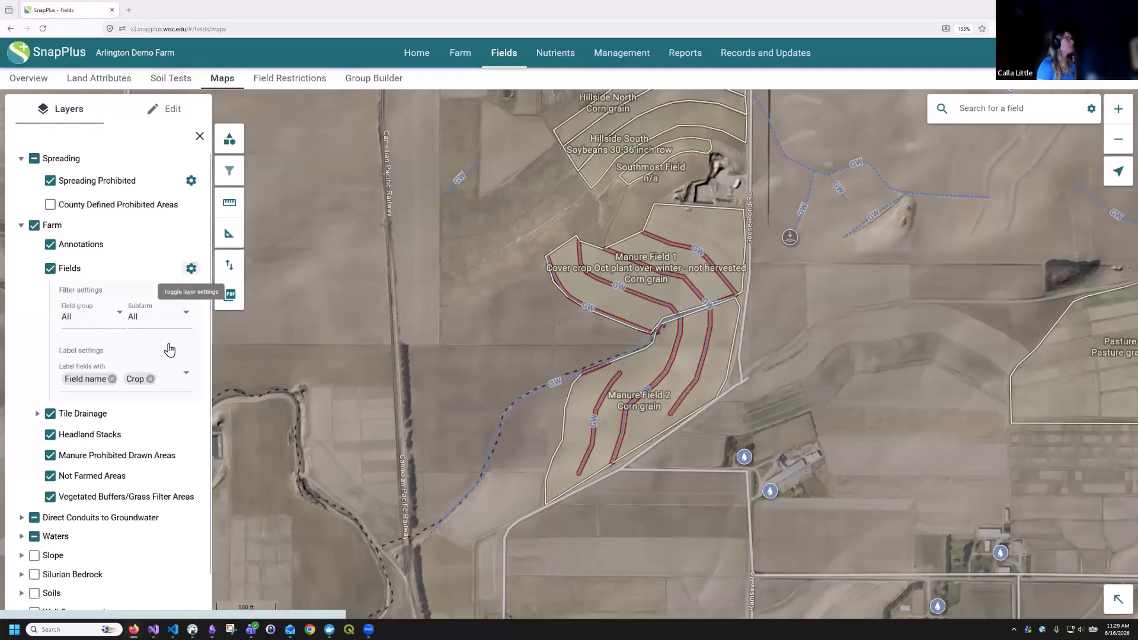
left_click(150, 379)
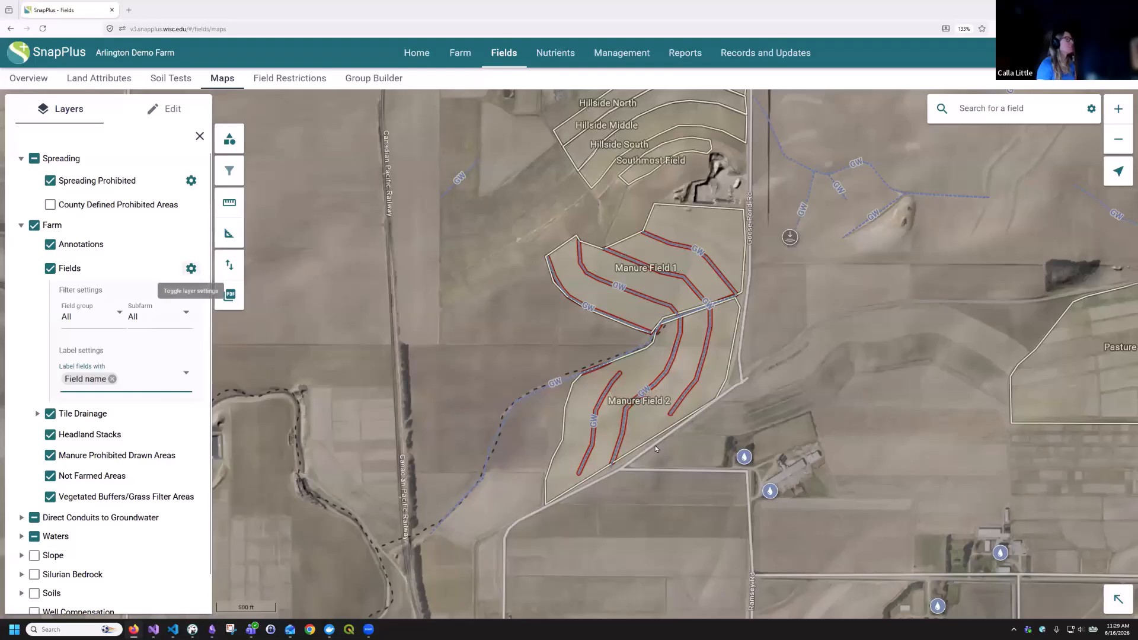
left_click(191, 268)
Place a new text annotation on the farm buildings just south of Meek Rd, southwest of Manure Field 2
left_click_drag(656, 449, 609, 335)
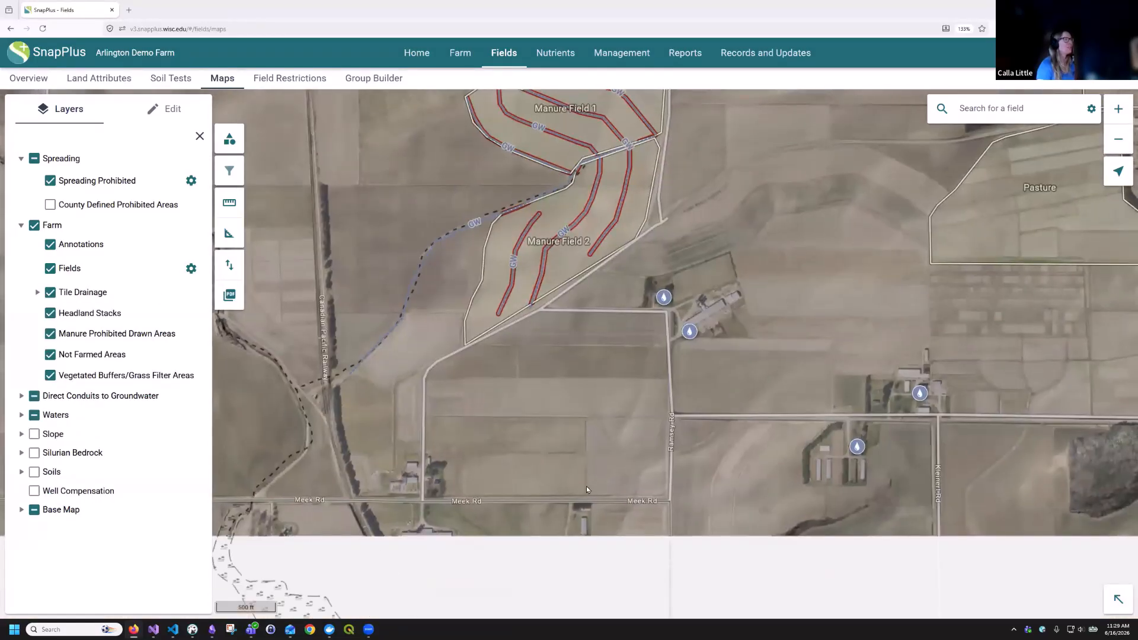
left_click_drag(586, 486, 611, 388)
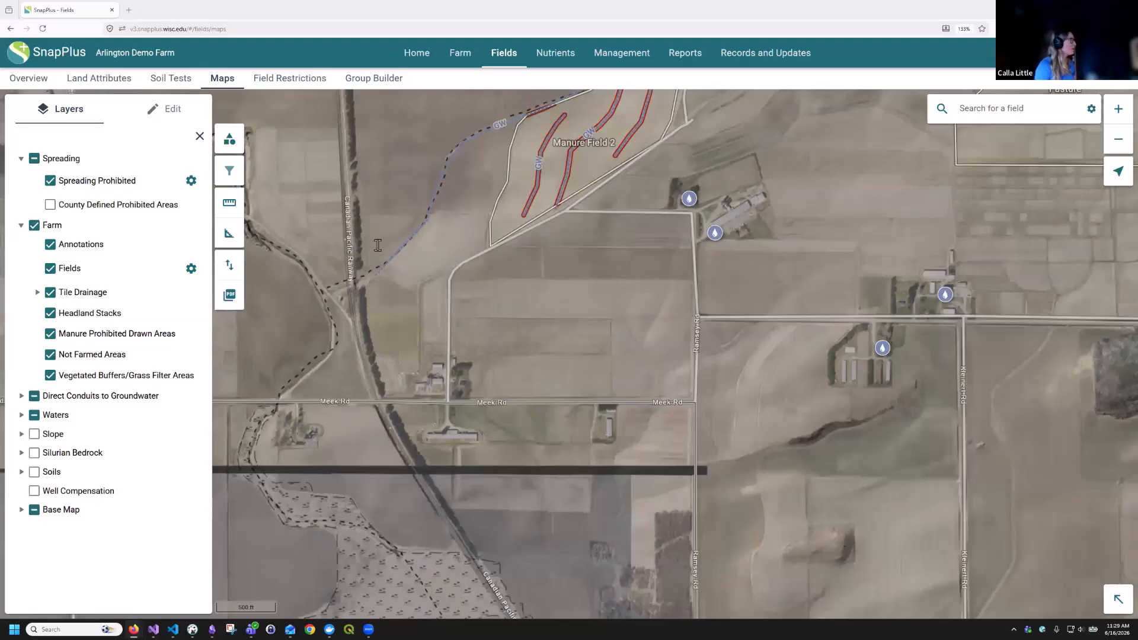
left_click(157, 109)
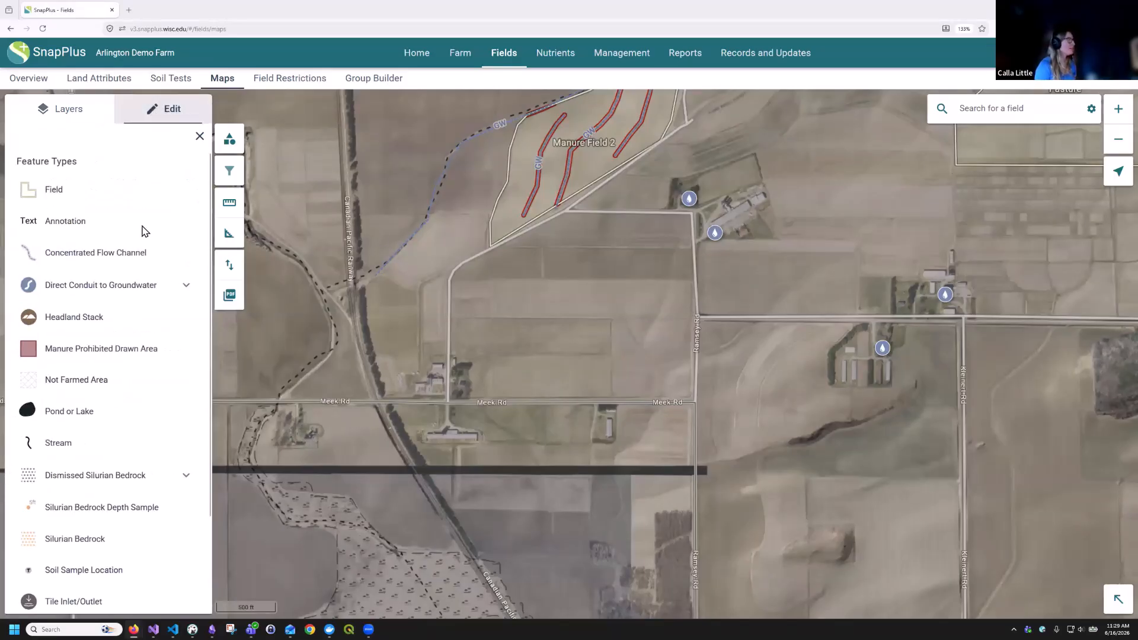
left_click(89, 222)
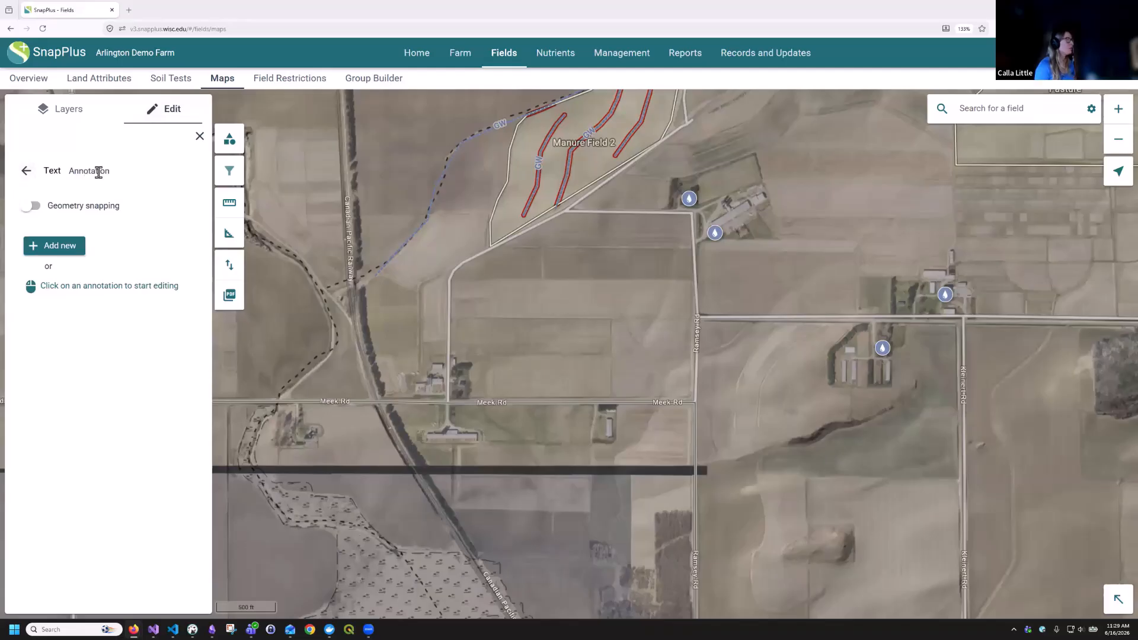
left_click(82, 249)
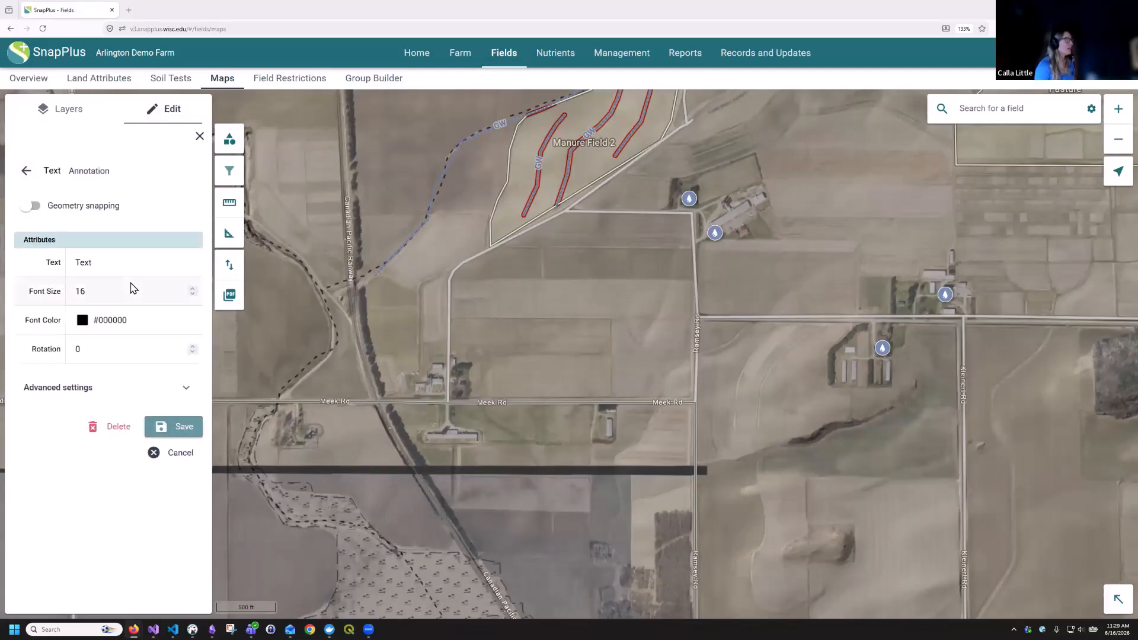
left_click(452, 437)
Set the new annotation's text to "Sheep Unit"
double_click(80, 262)
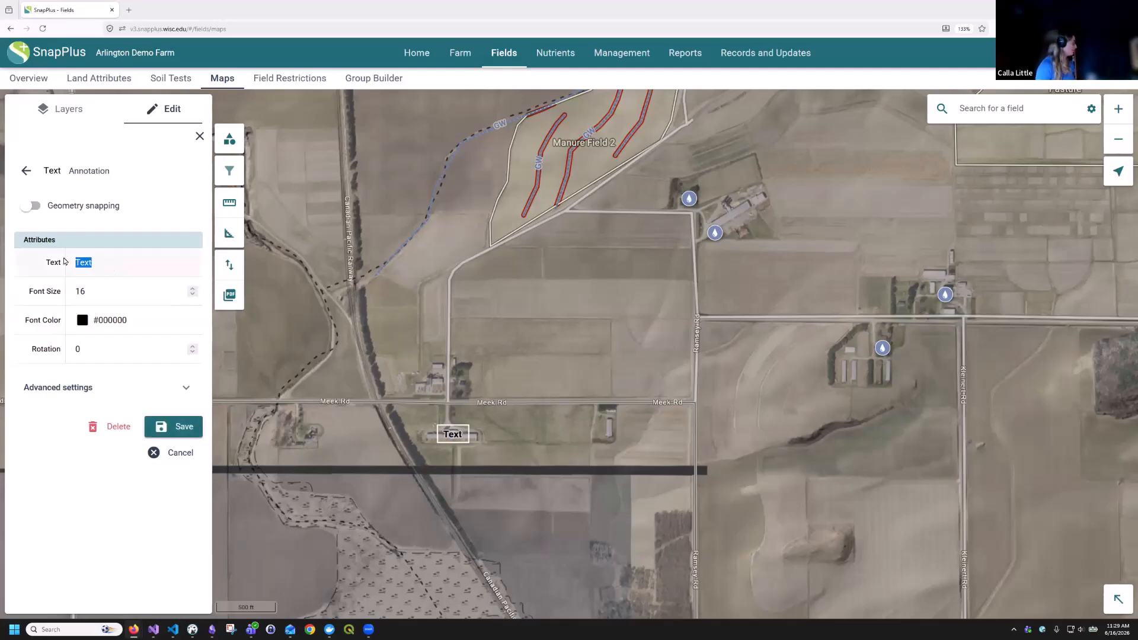
type("Shee")
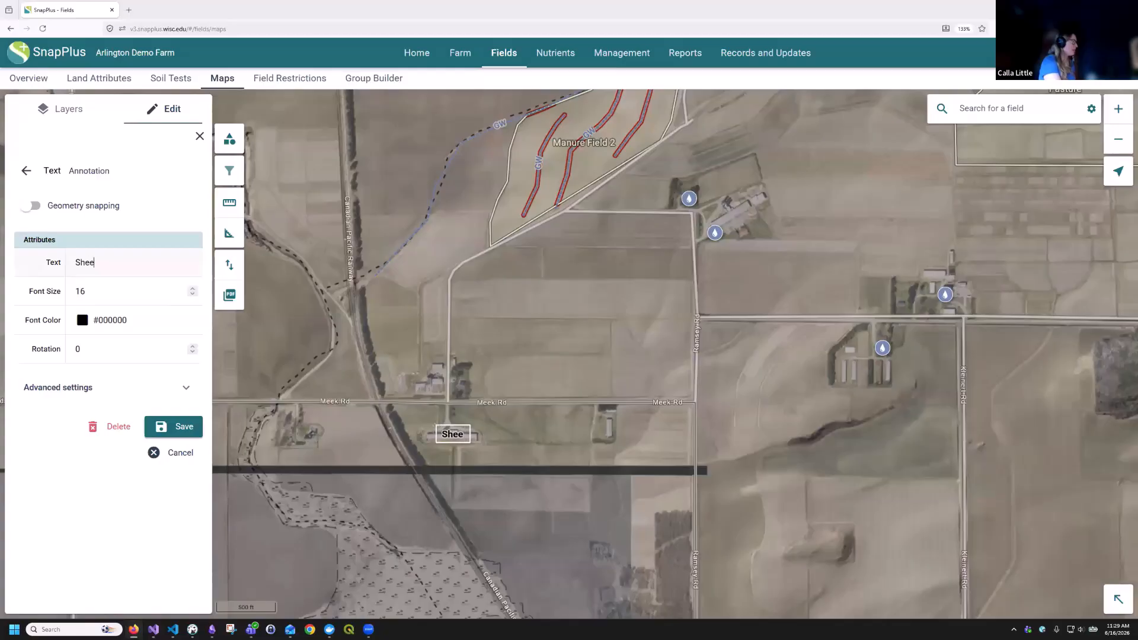
type("p =U")
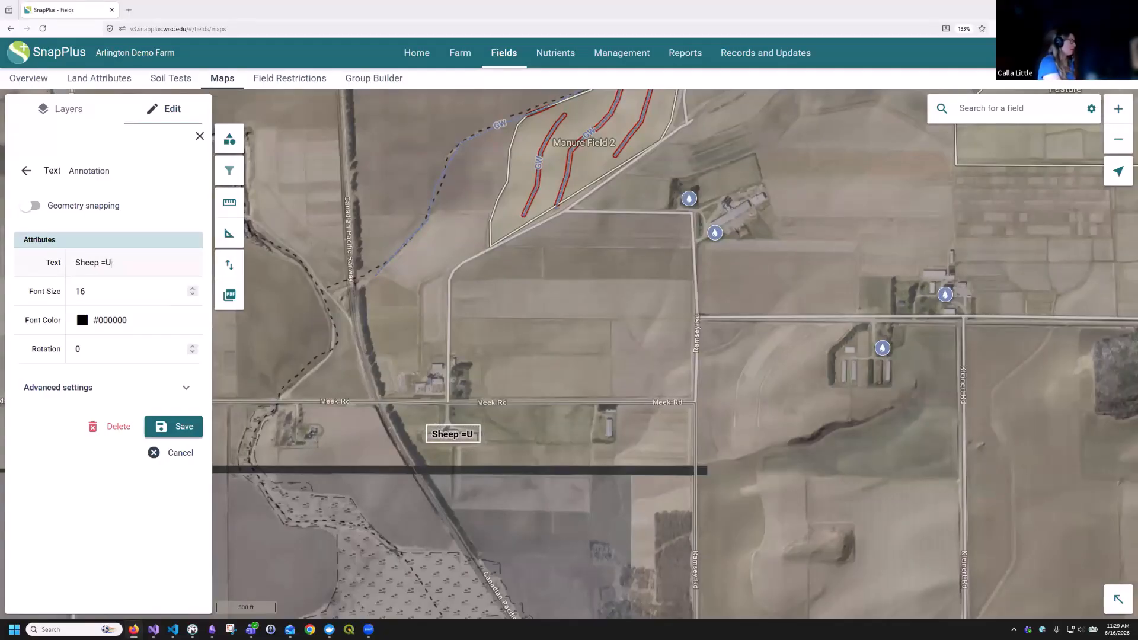
key("BackSpace")
key("BackSpace")
type("Unit")
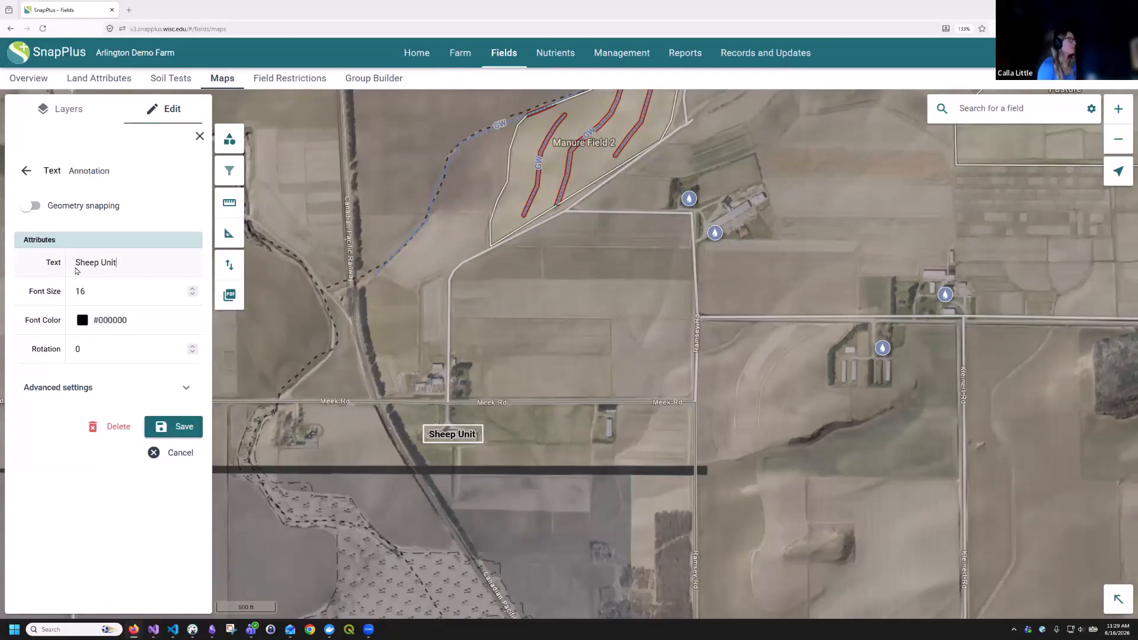
triple_click(122, 263)
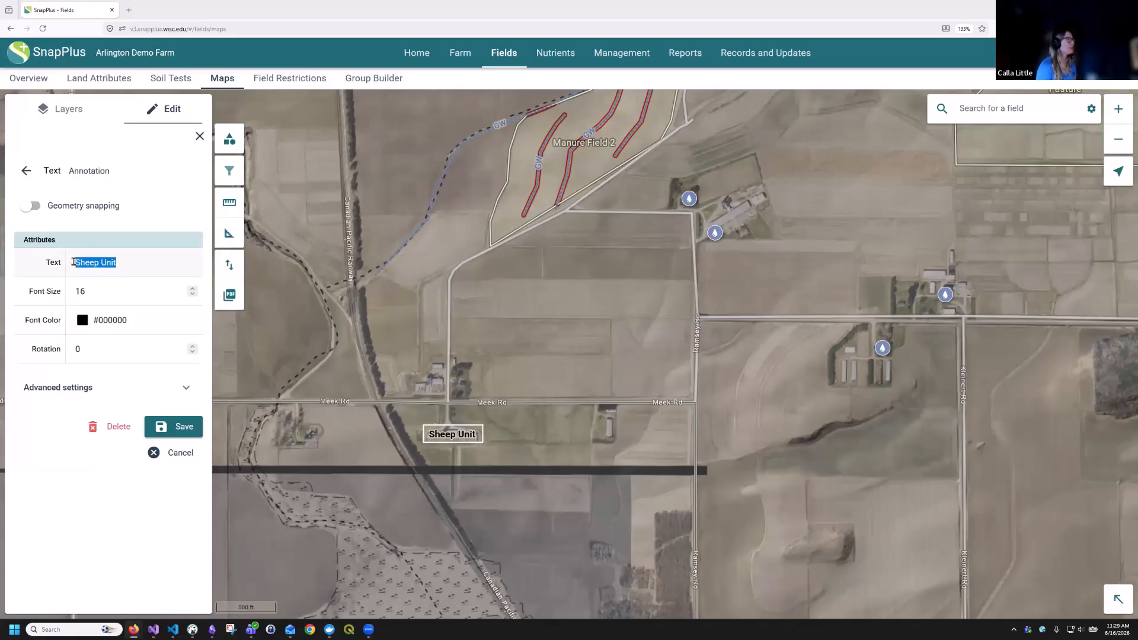
left_click(133, 263)
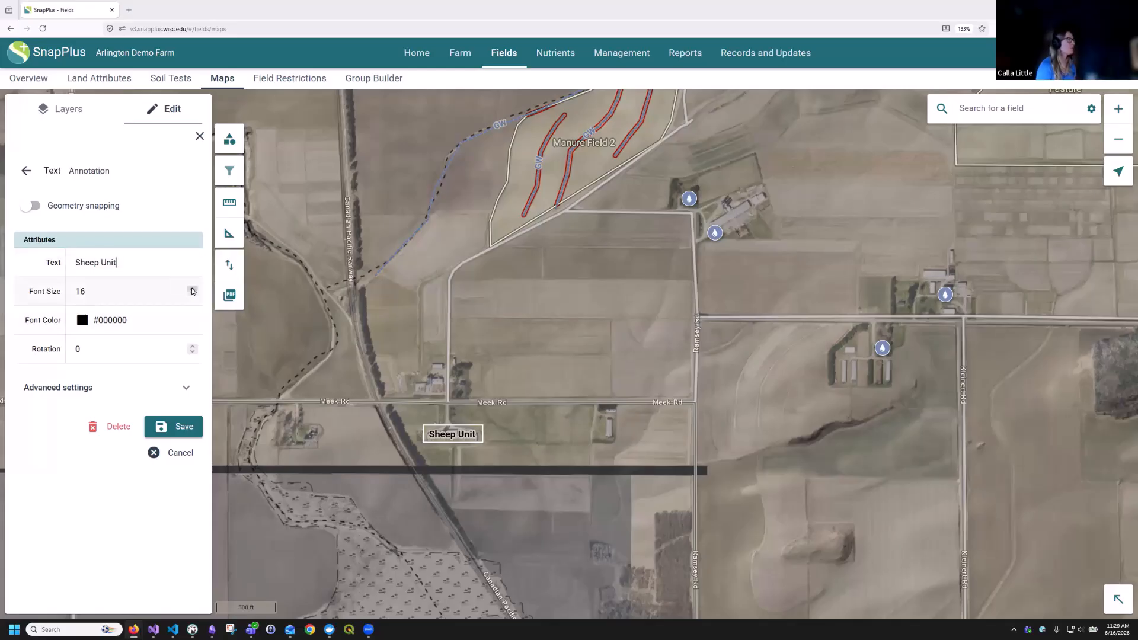
Set the Sheep Unit annotation's font size to 20 and its font color to red #c91e1e
left_click(192, 288)
left_click(192, 289)
left_click(192, 288)
left_click(192, 288)
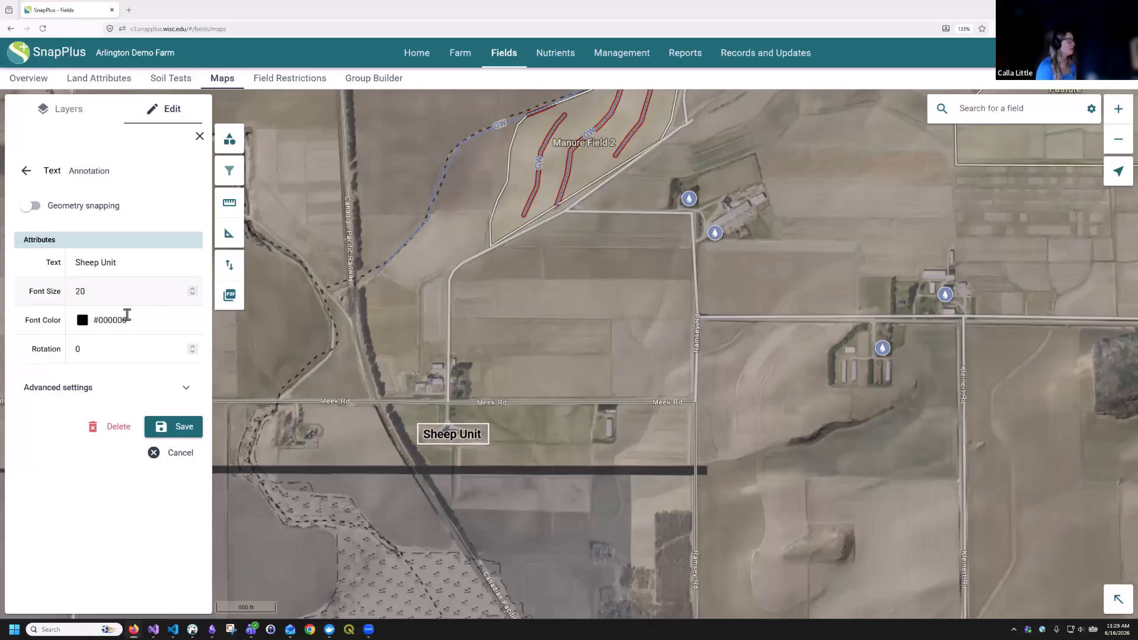
left_click(82, 320)
left_click(169, 372)
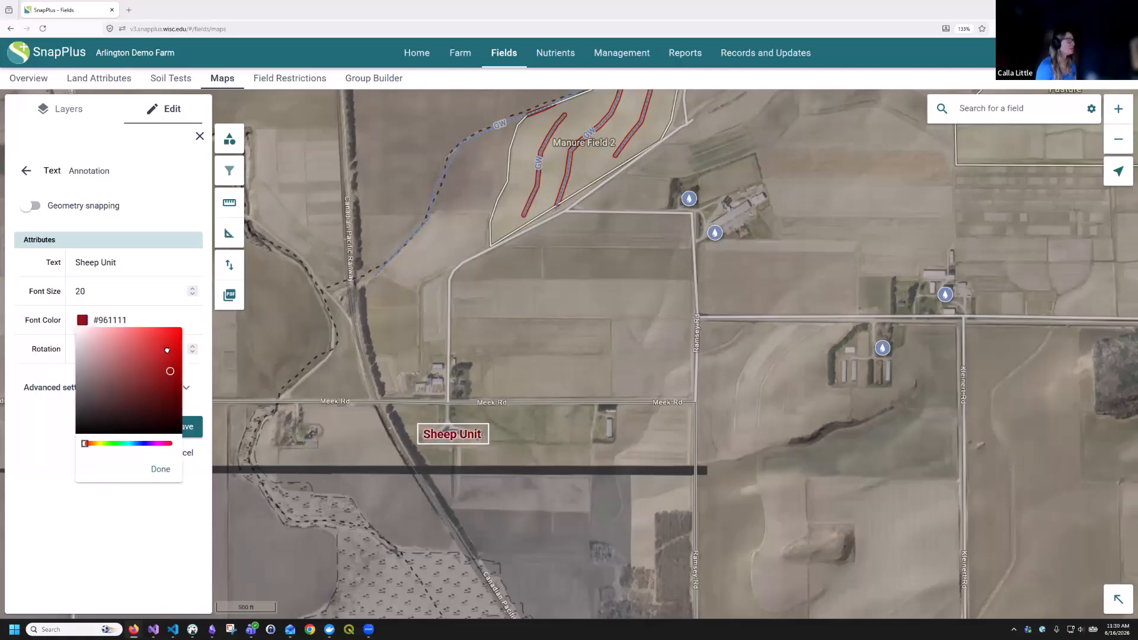
left_click(167, 349)
left_click(80, 510)
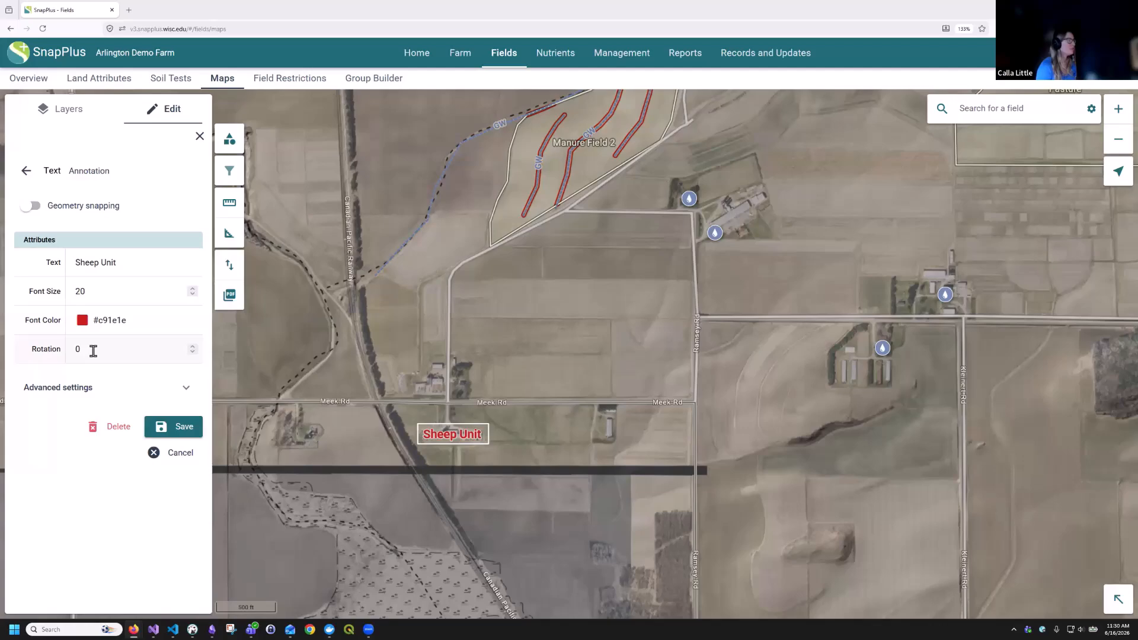
Try rotating the Sheep Unit annotation by 90, -90, -45 and 45 degrees
left_click(44, 354)
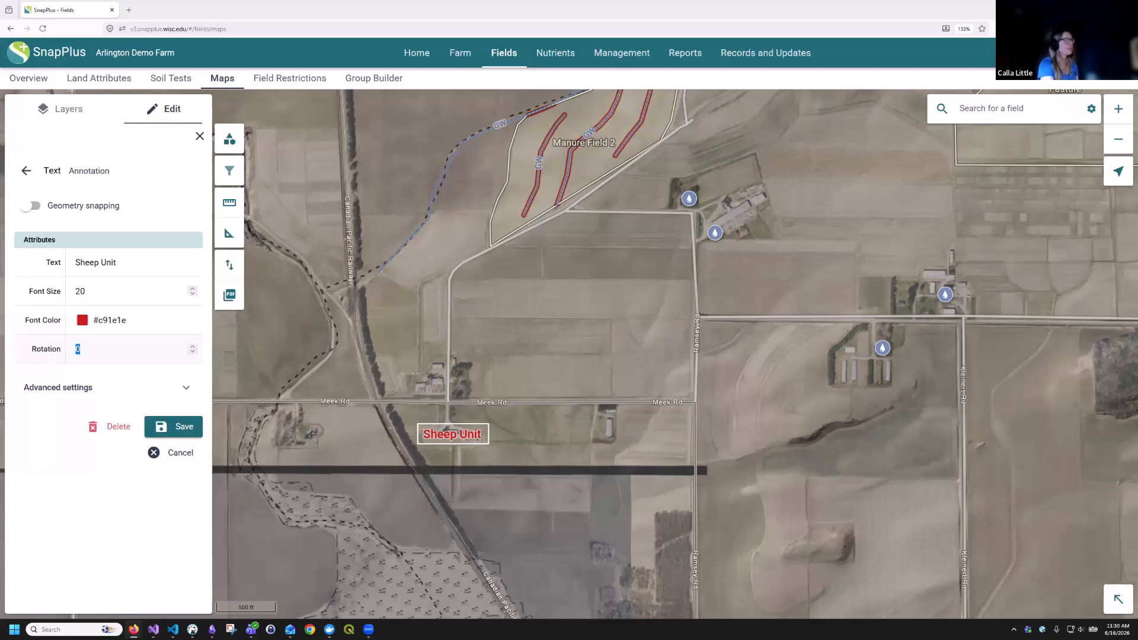
type("90")
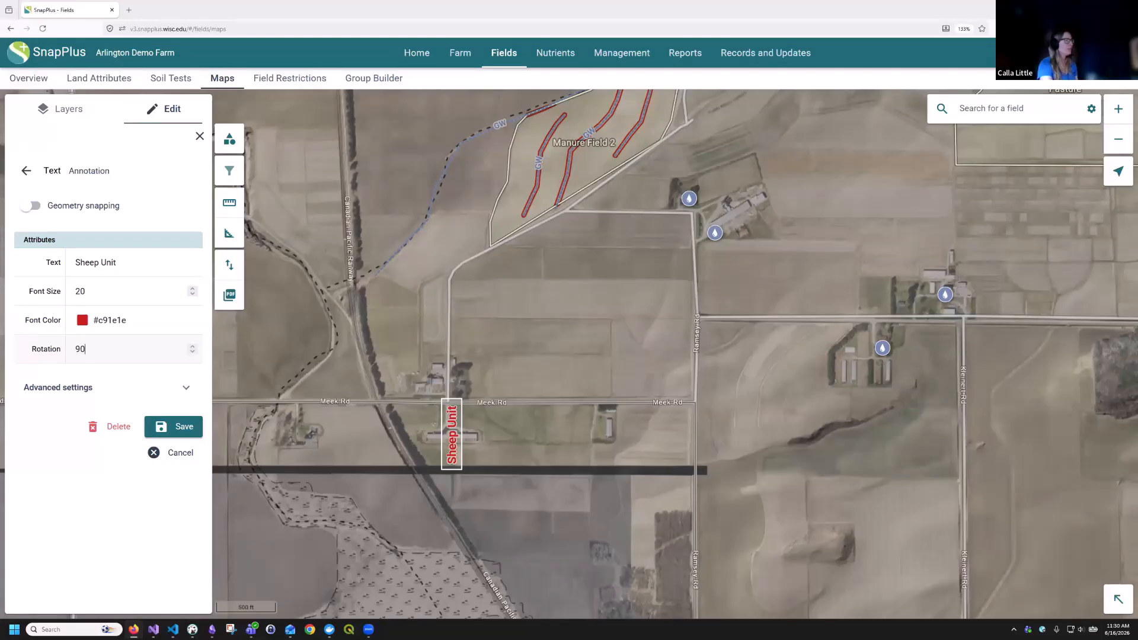
type("-")
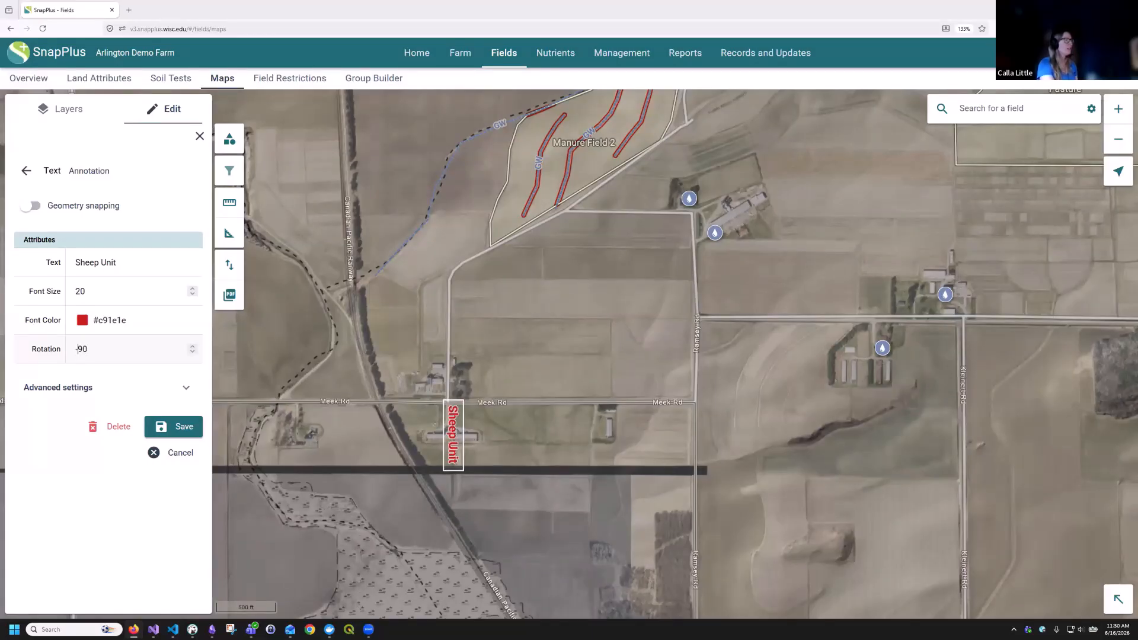
key("Up")
key("BackSpace")
key("BackSpace")
key("BackSpace")
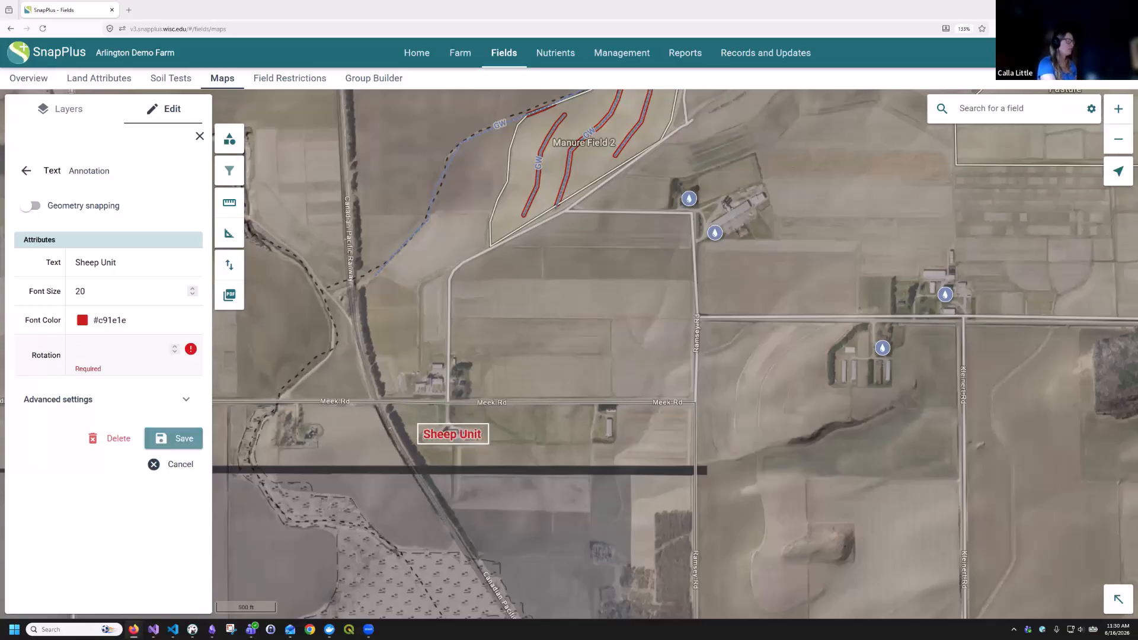
type("-45")
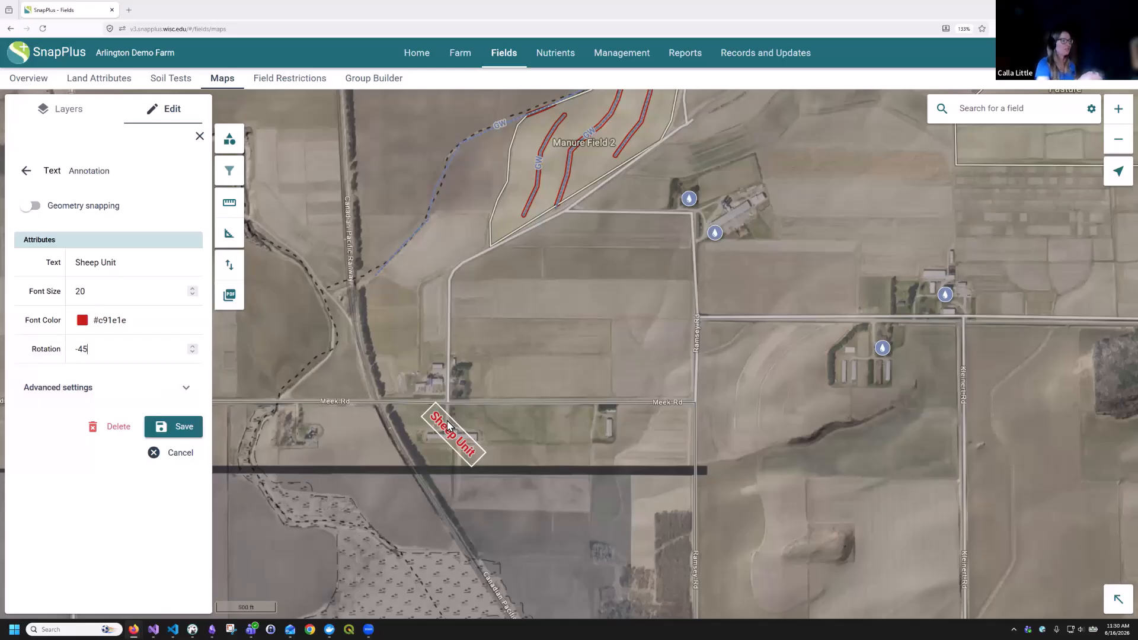
double_click(67, 352)
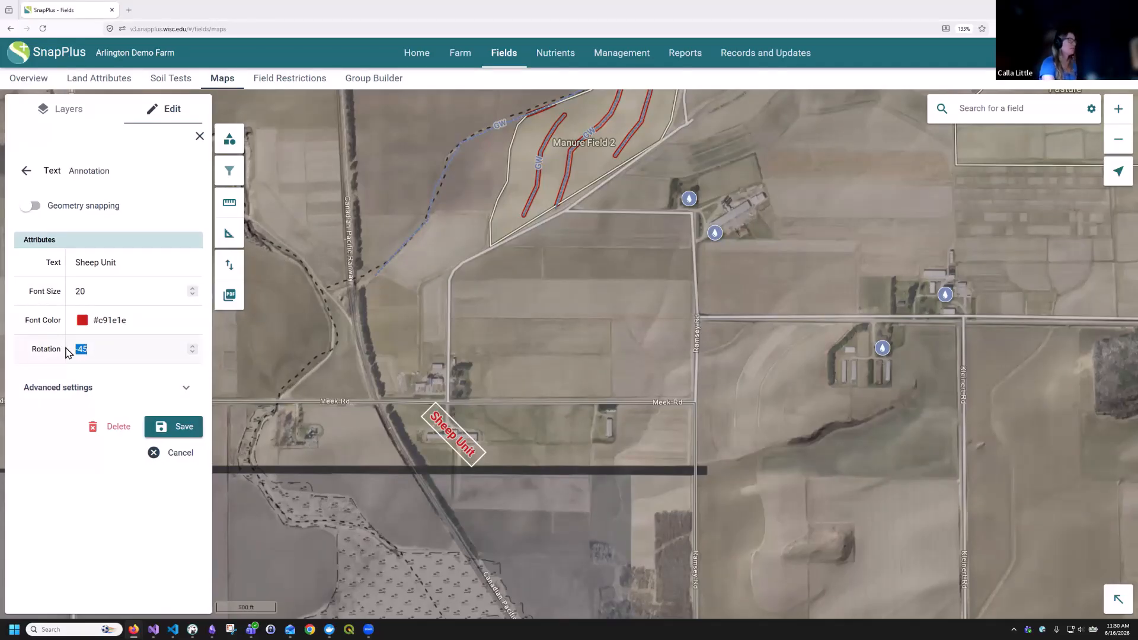
type("45")
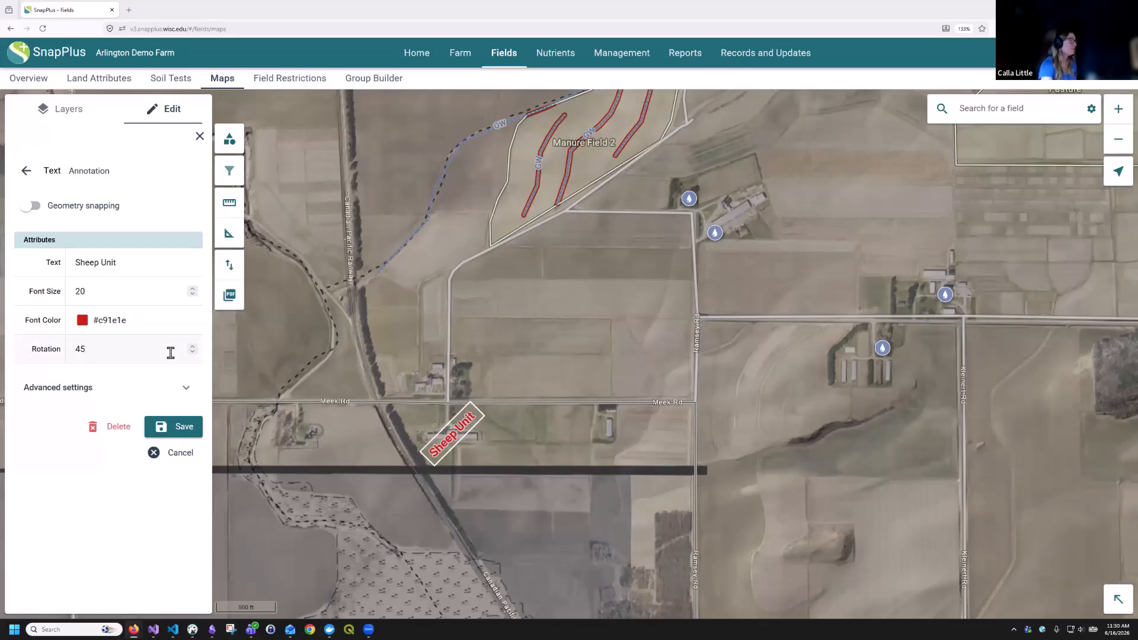
Try lowering the Sheep Unit annotation's rotation one degree at a time down to 7
key("Down")
key("Down")
key("Down")
key("Down")
key("Down")
key("Down")
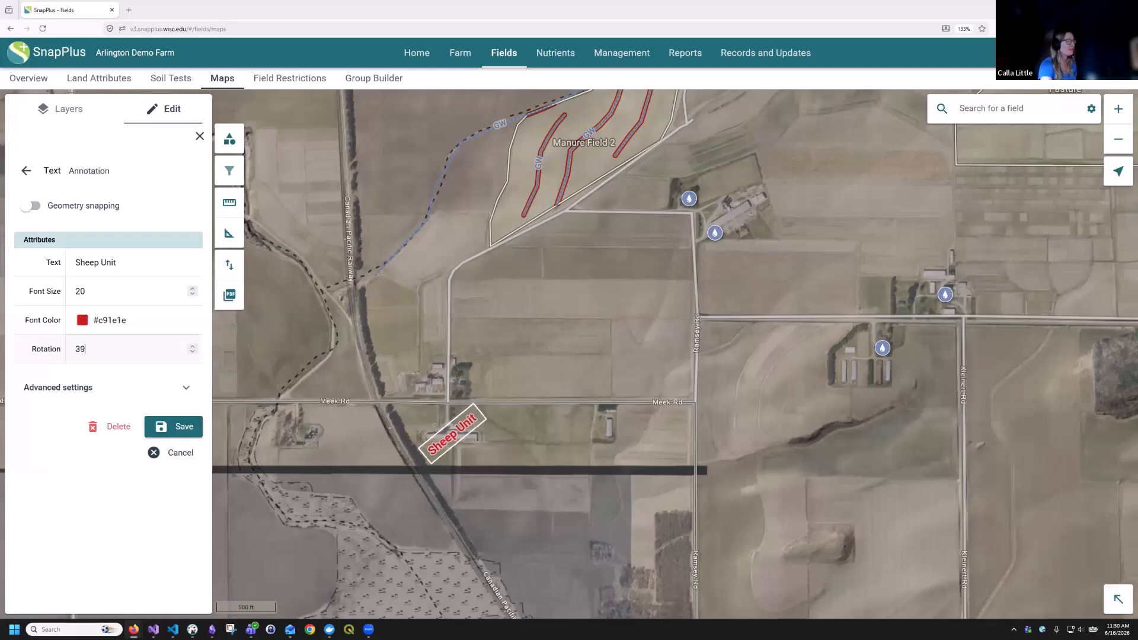
key("Down")
key("Down")
key("Down")
key("Down")
key("Down")
key("Down")
key("Down")
key("Down")
key("Down")
key("Down")
key("Down")
key("Down")
key("Down")
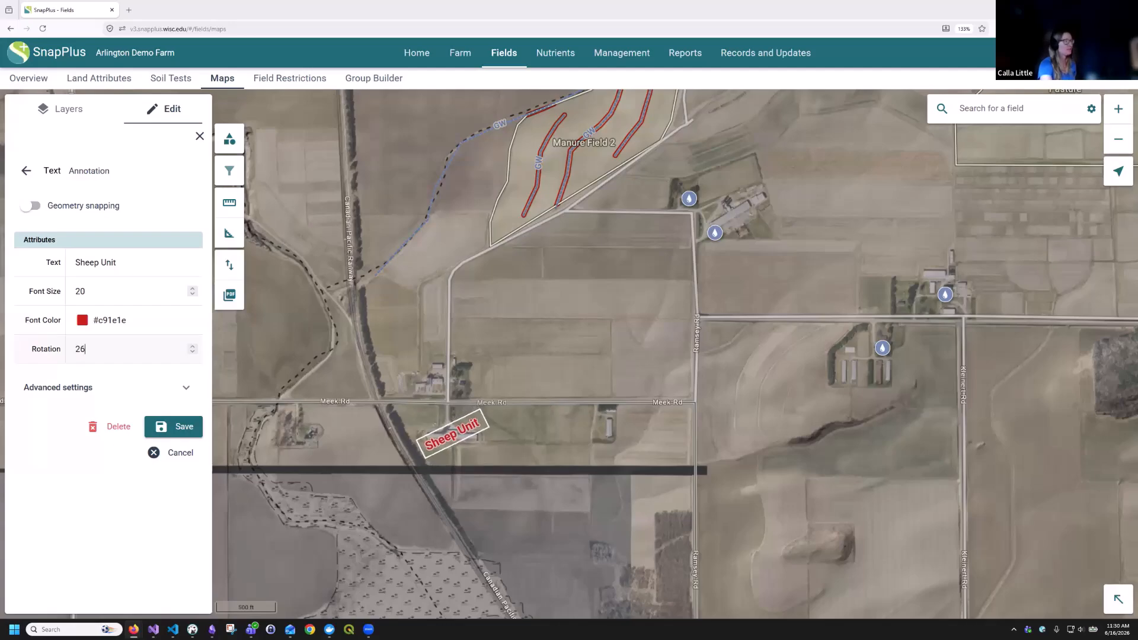
key("Down")
key("Down")
key("Down")
key("Down")
key("Down")
key("Down")
key("Down")
key("Down")
key("Down")
key("Down")
key("Down")
key("Down")
key("Down")
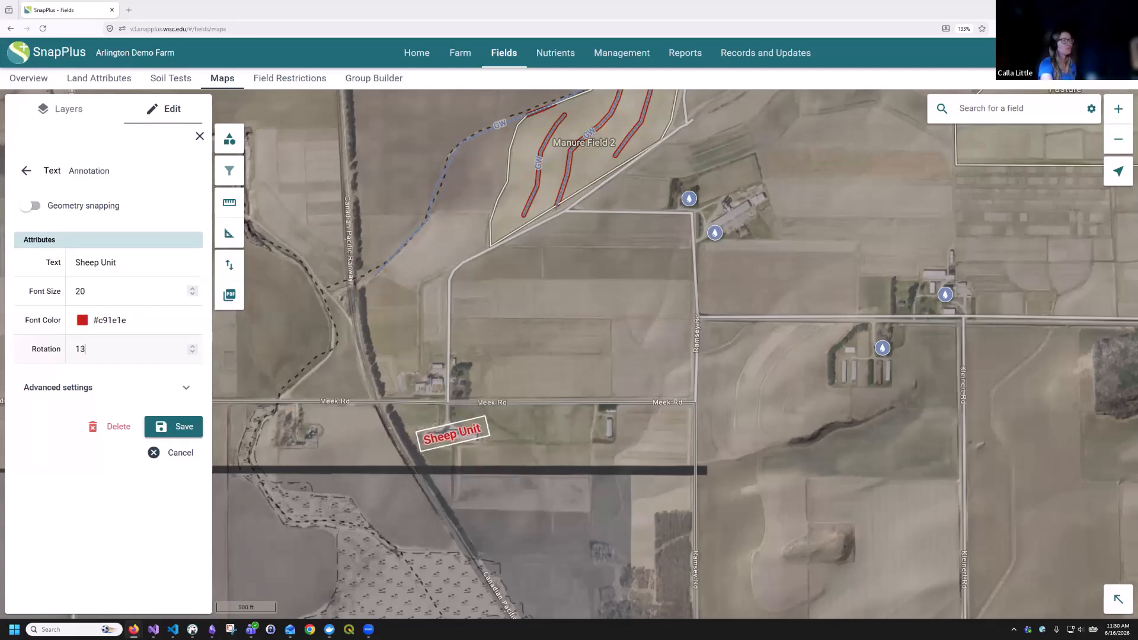
key("Down")
key("Down")
key("Down")
key("Down")
key("Down")
key("Down")
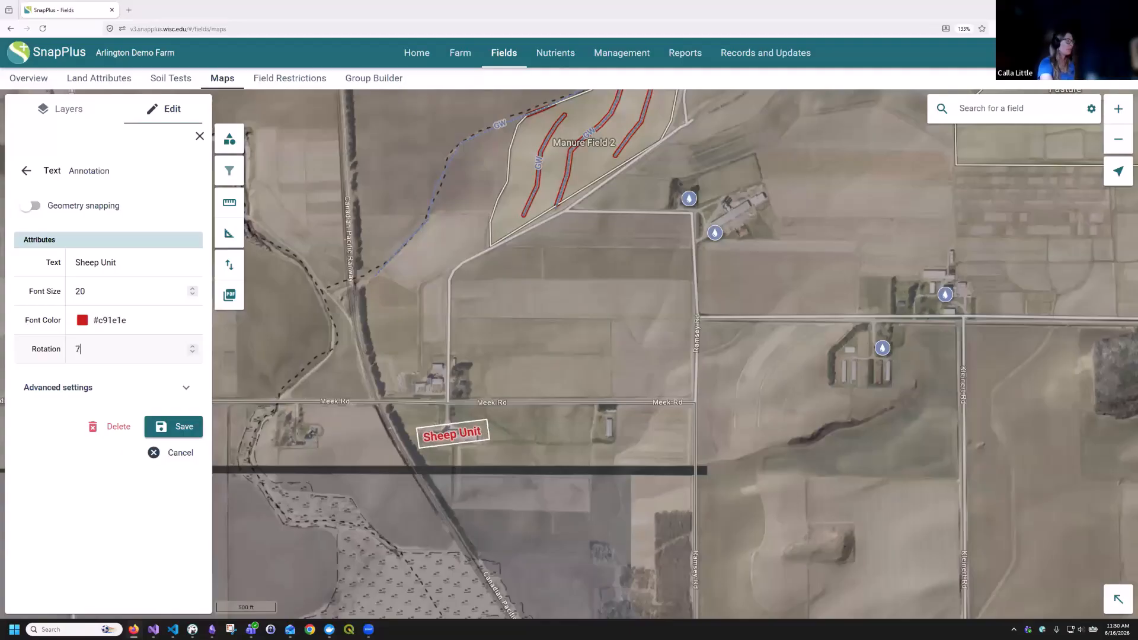
Set the Sheep Unit annotation's rotation to 0 and save the annotation
key("BackSpace")
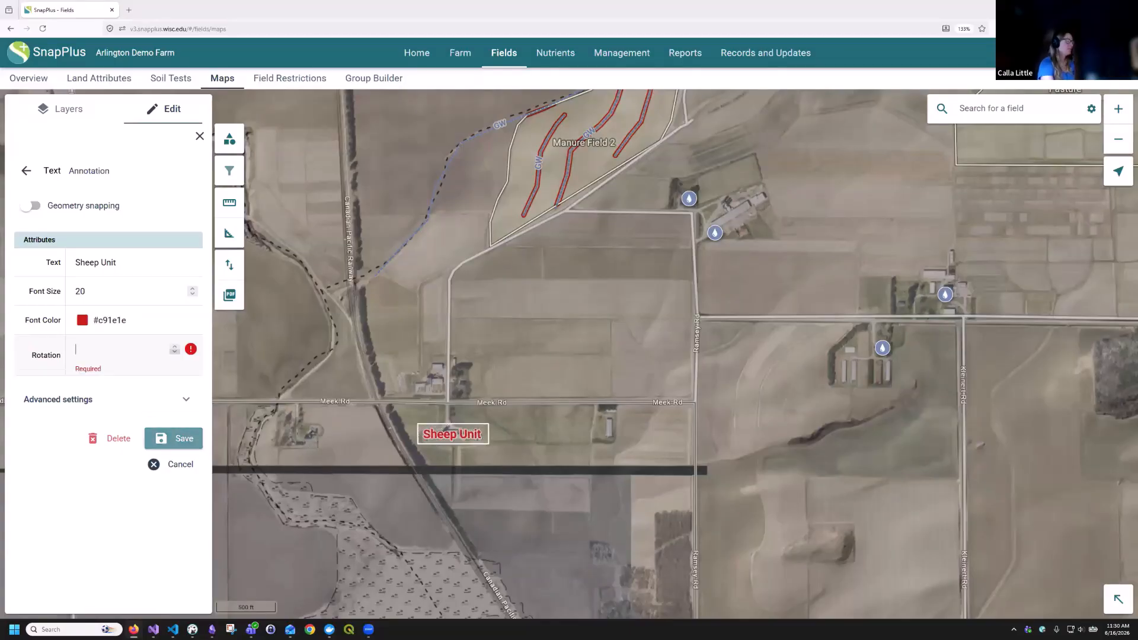
type("0")
left_click(186, 427)
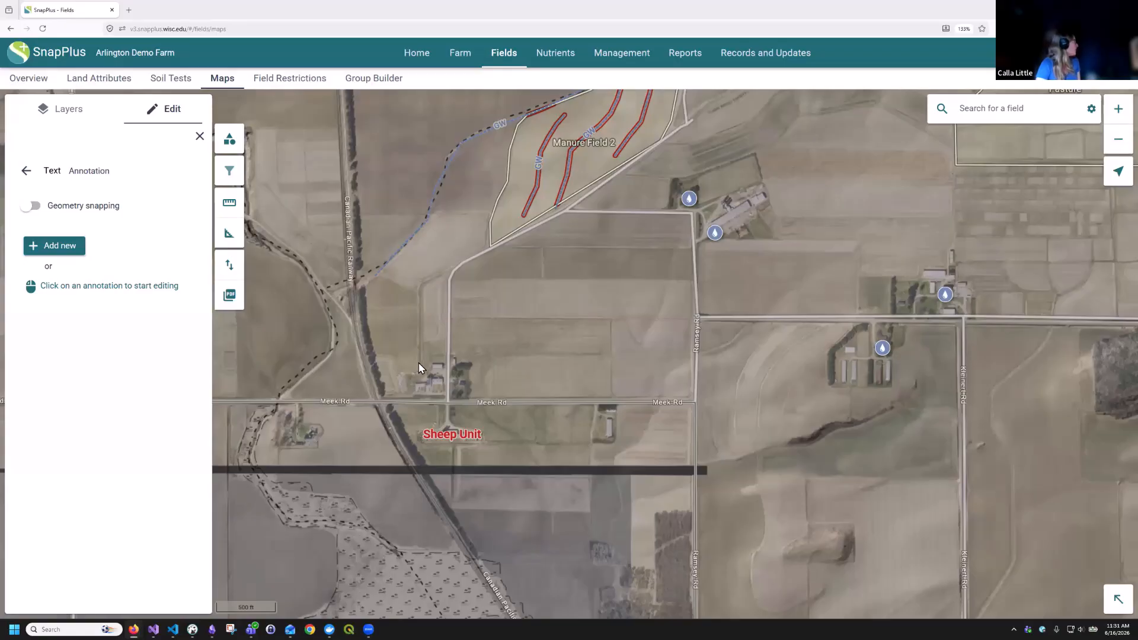
Reopen the Sheep Unit annotation for editing with its advanced settings shown, and set its font size to 16
left_click(462, 437)
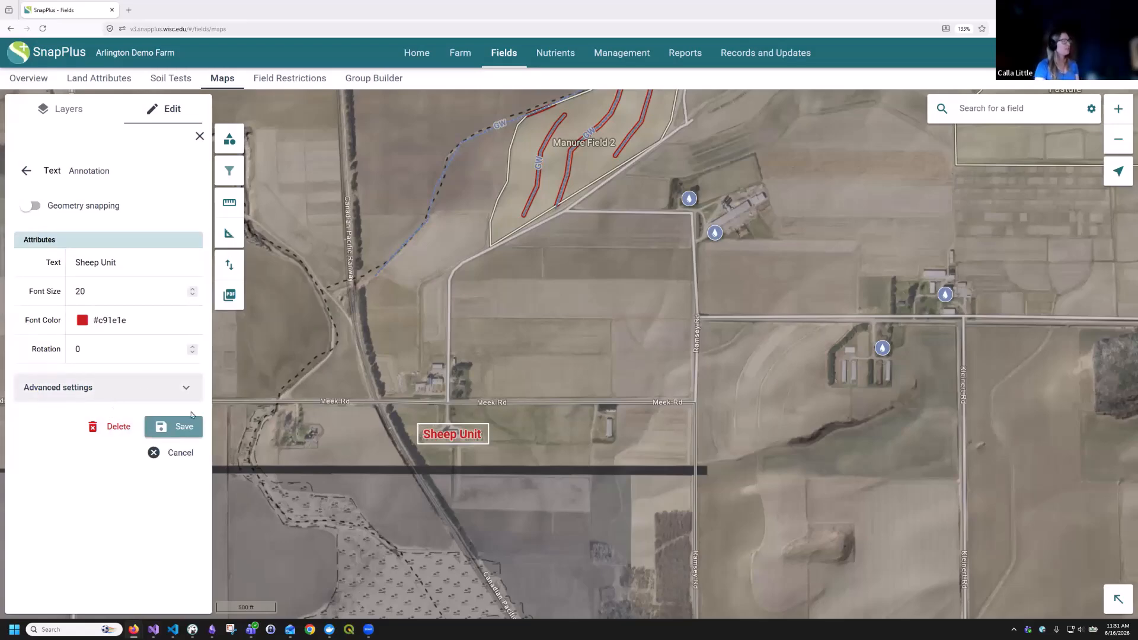
left_click(158, 392)
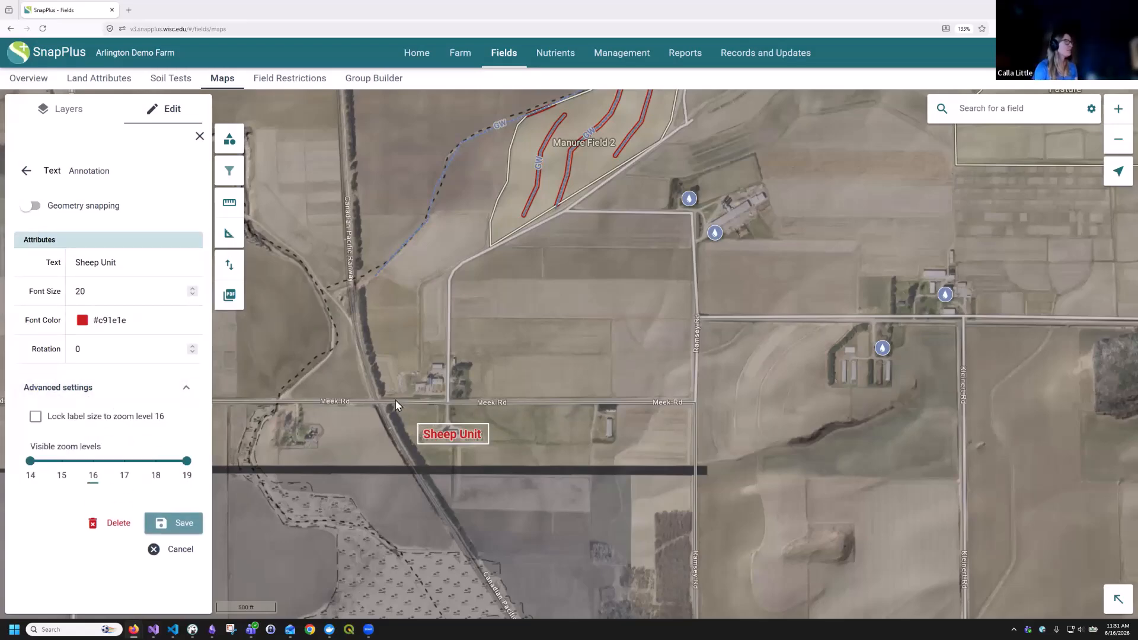
scroll(396, 400, "down", 1)
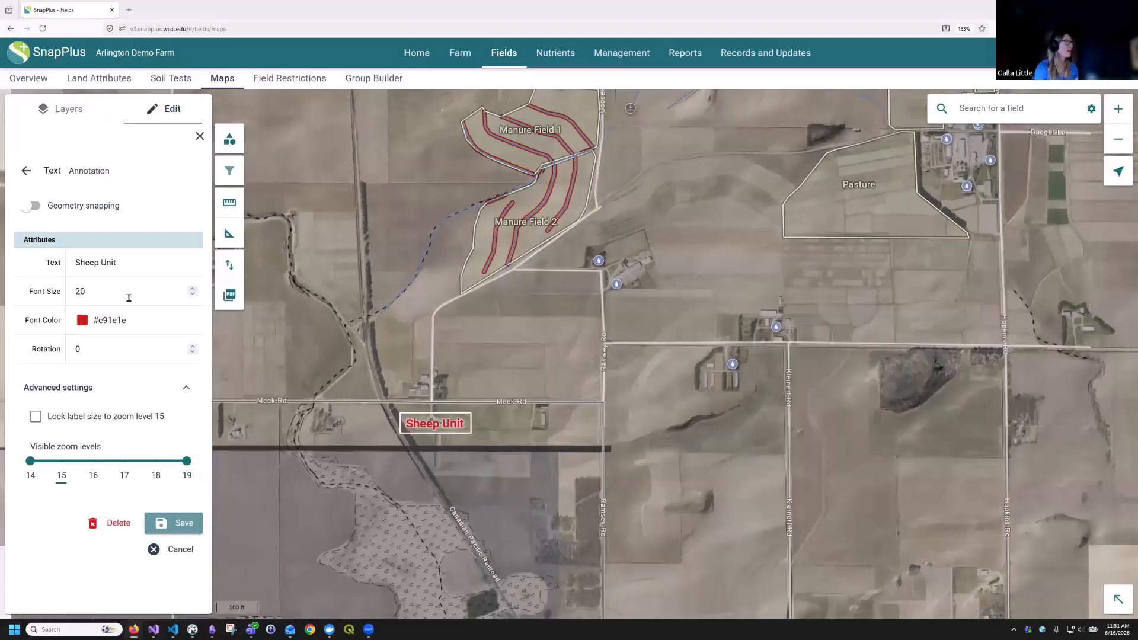
left_click(54, 289)
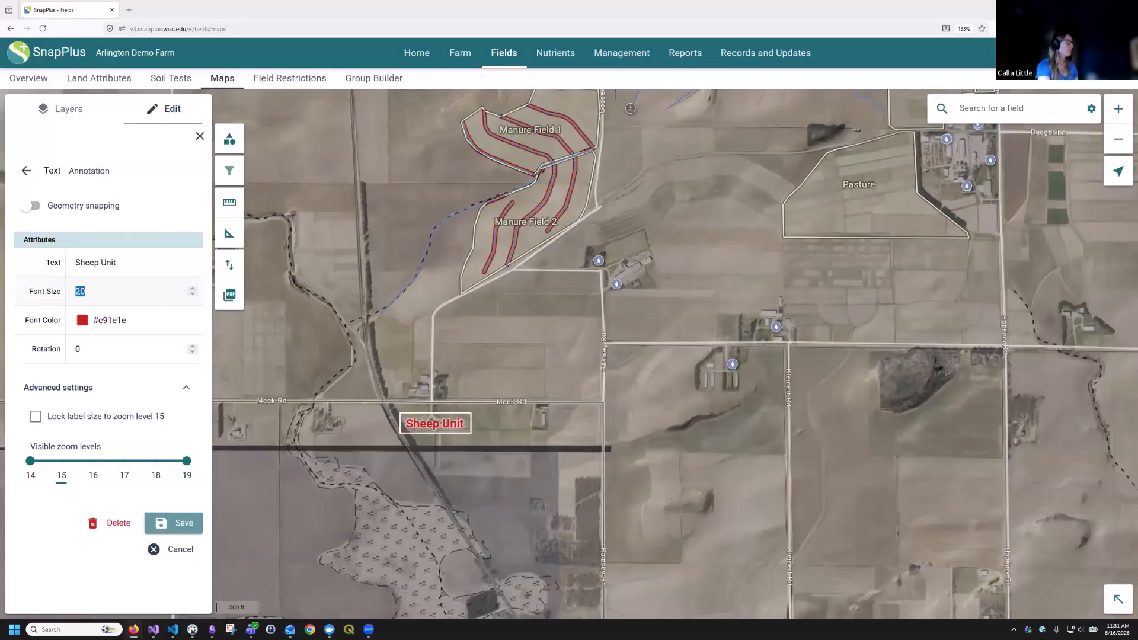
type("16")
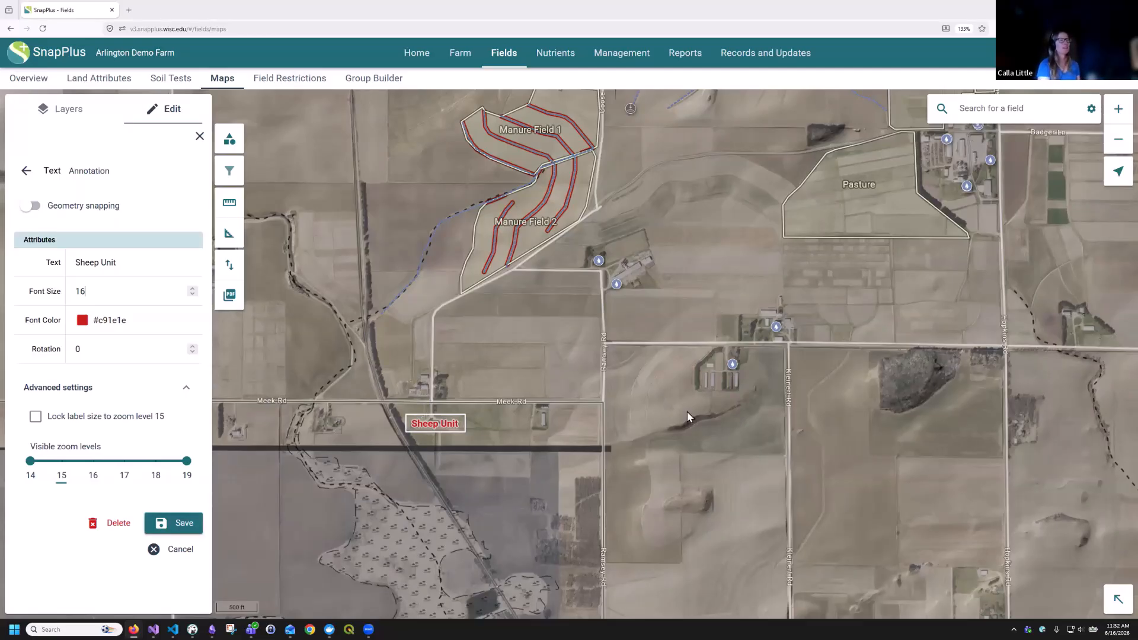
Compare the Sheep Unit label with the surrounding map at zoom levels 14, 15 and 16
scroll(685, 407, "down", 1)
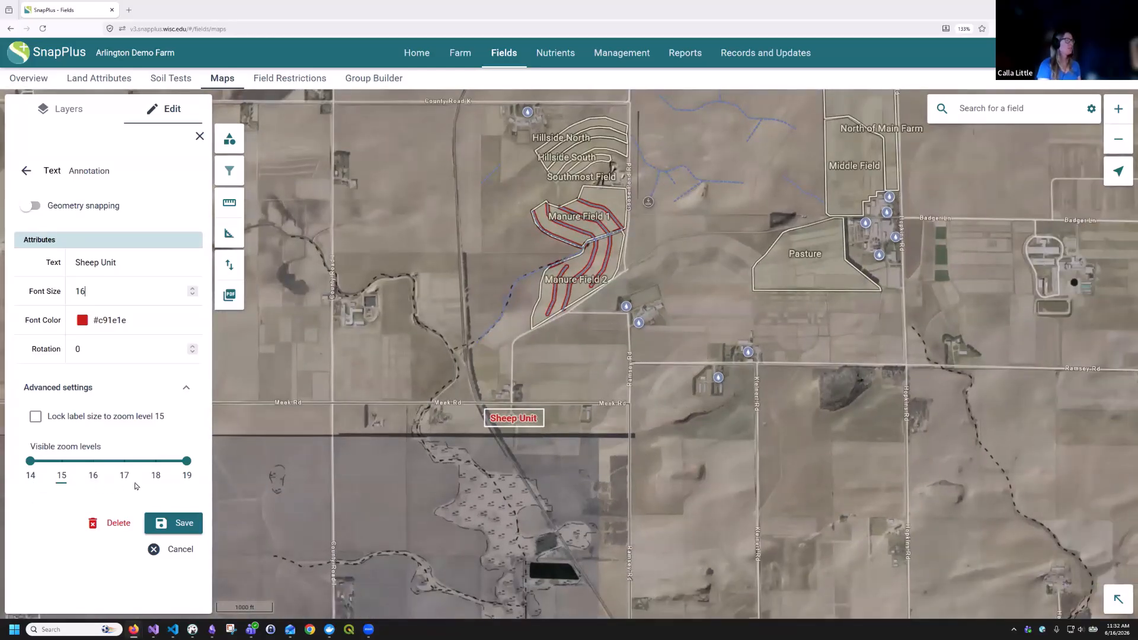
scroll(566, 439, "down", 2)
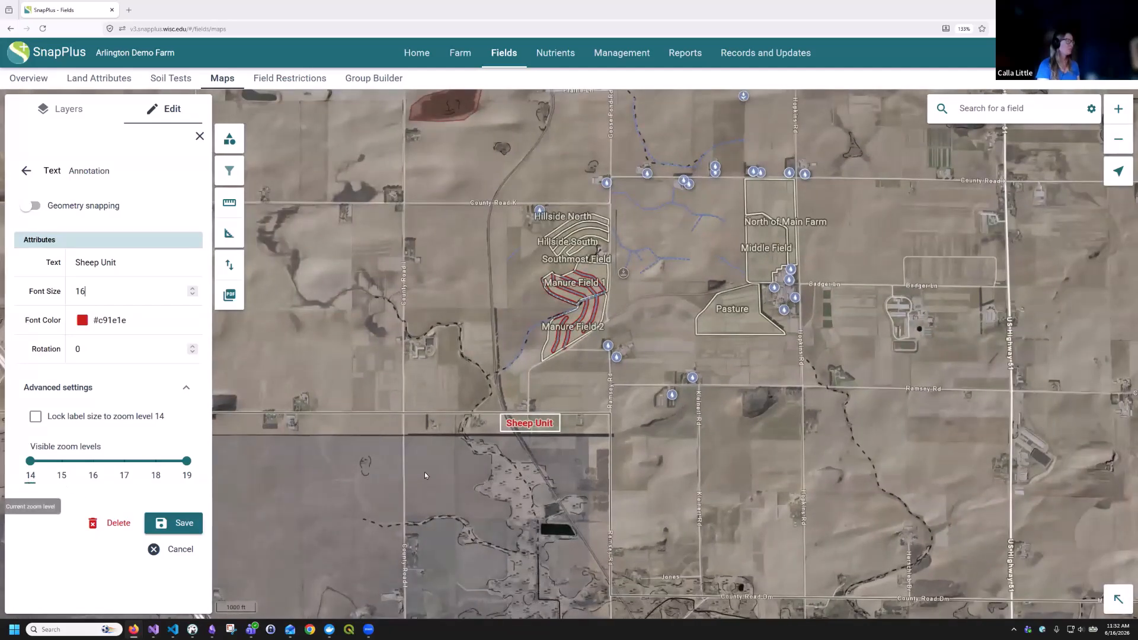
scroll(550, 439, "up", 2)
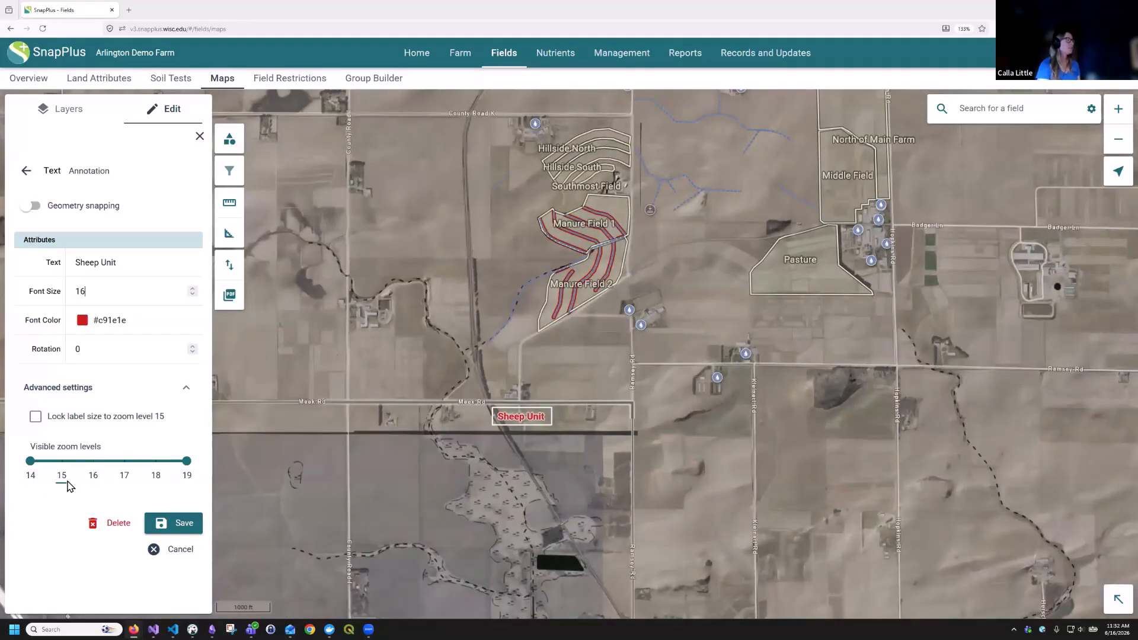
scroll(492, 430, "up", 1)
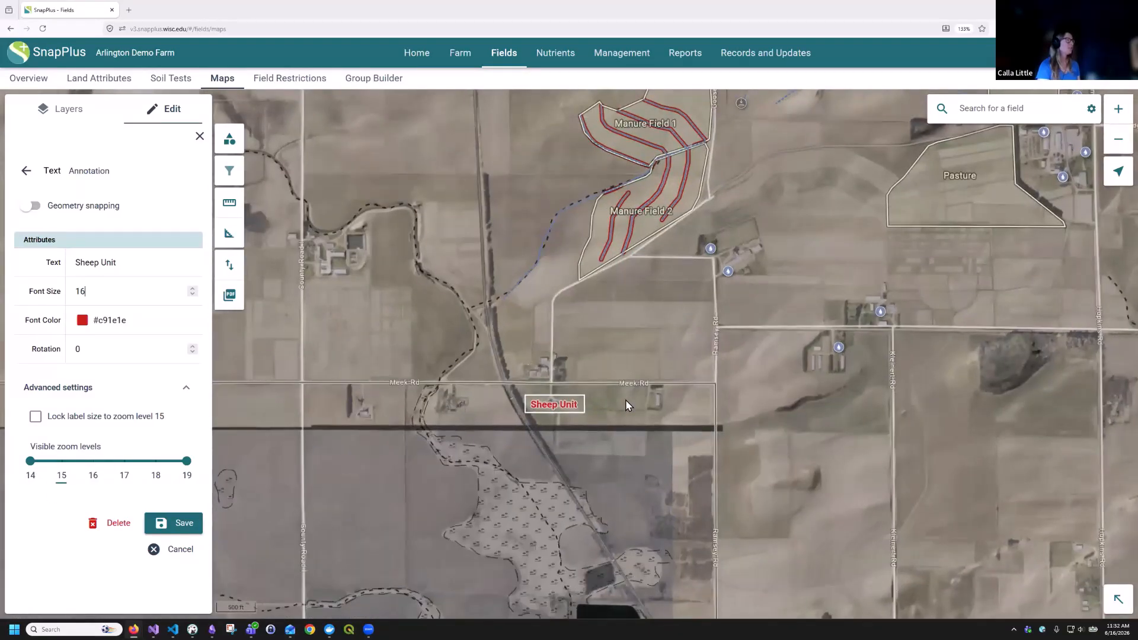
scroll(626, 401, "up", 1)
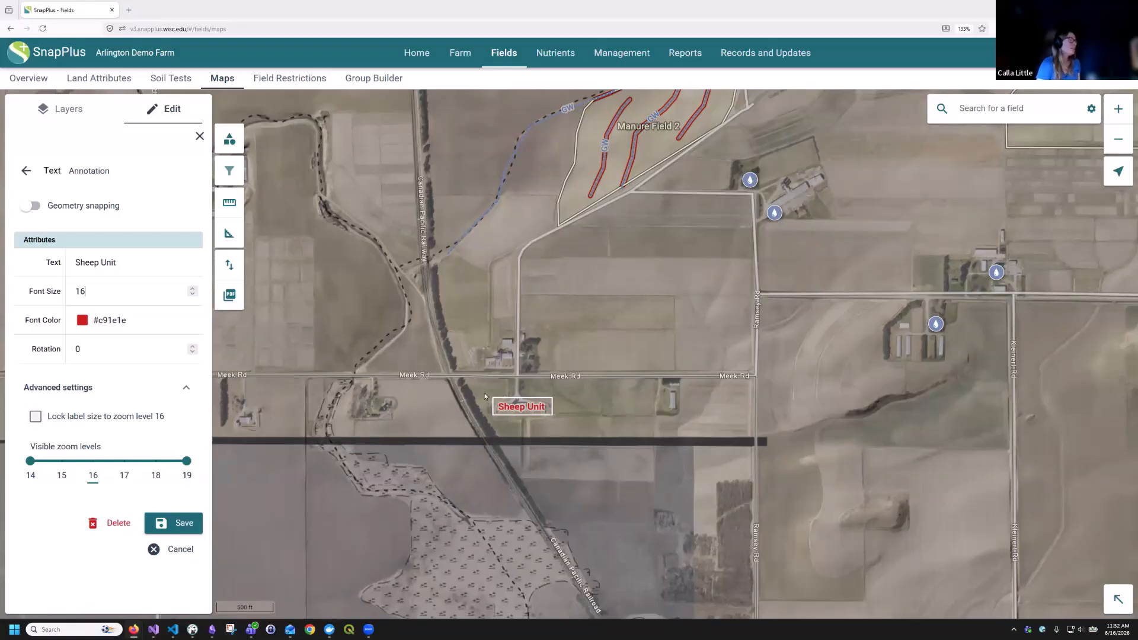
scroll(513, 409, "up", 2)
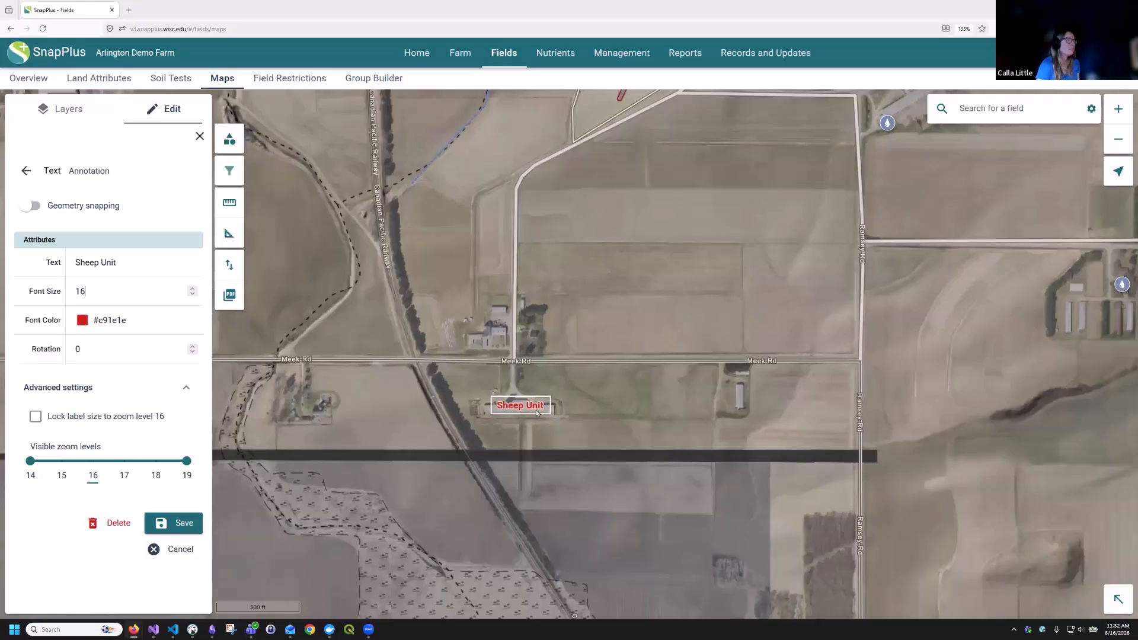
Try locking the Sheep Unit label size to zoom level 16, check it at level 15, and release the lock
left_click(96, 419)
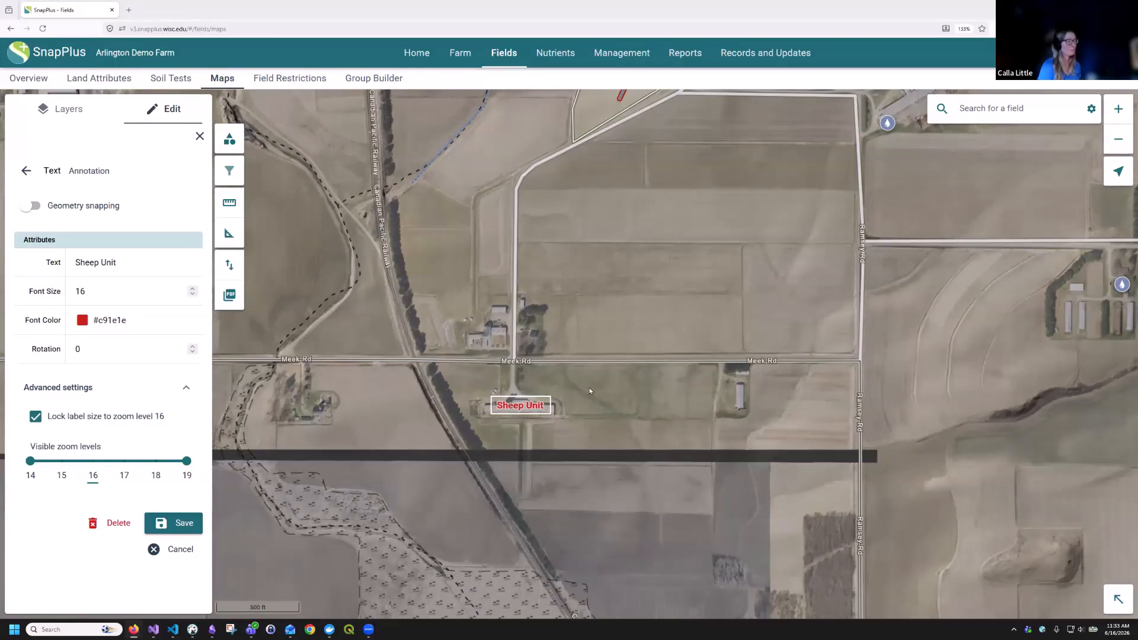
scroll(590, 391, "down", 1)
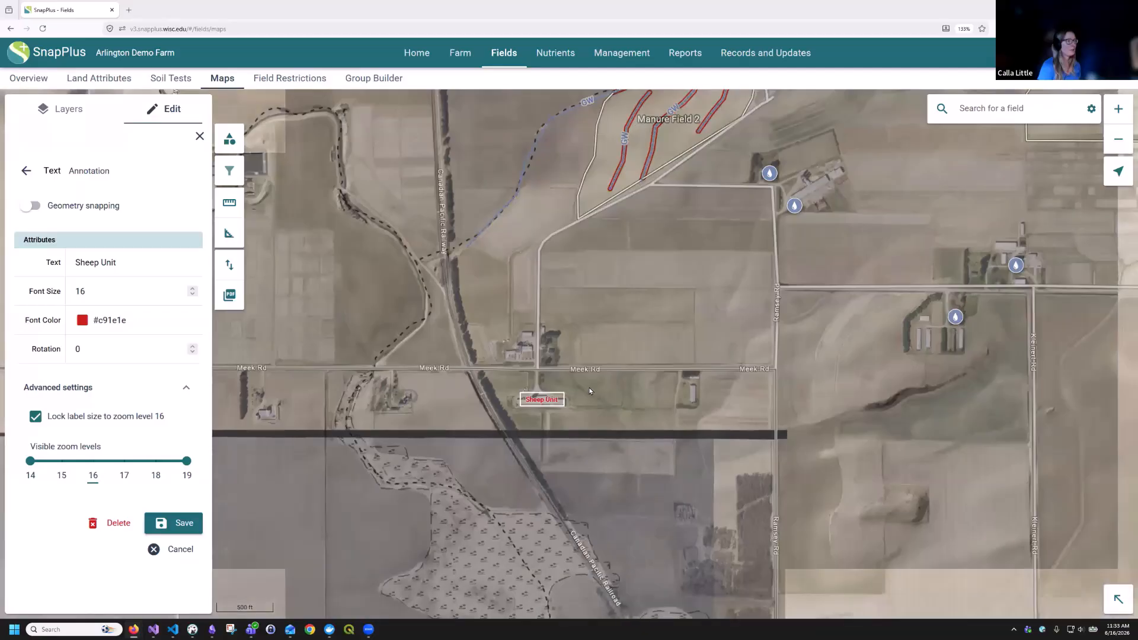
scroll(550, 411, "down", 1)
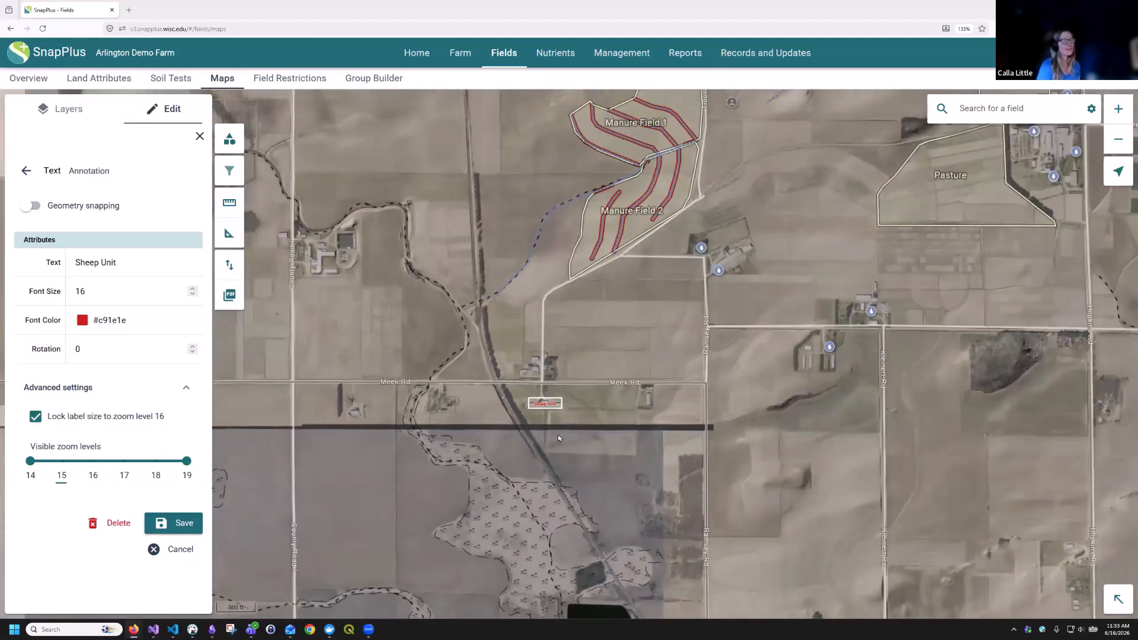
left_click(35, 417)
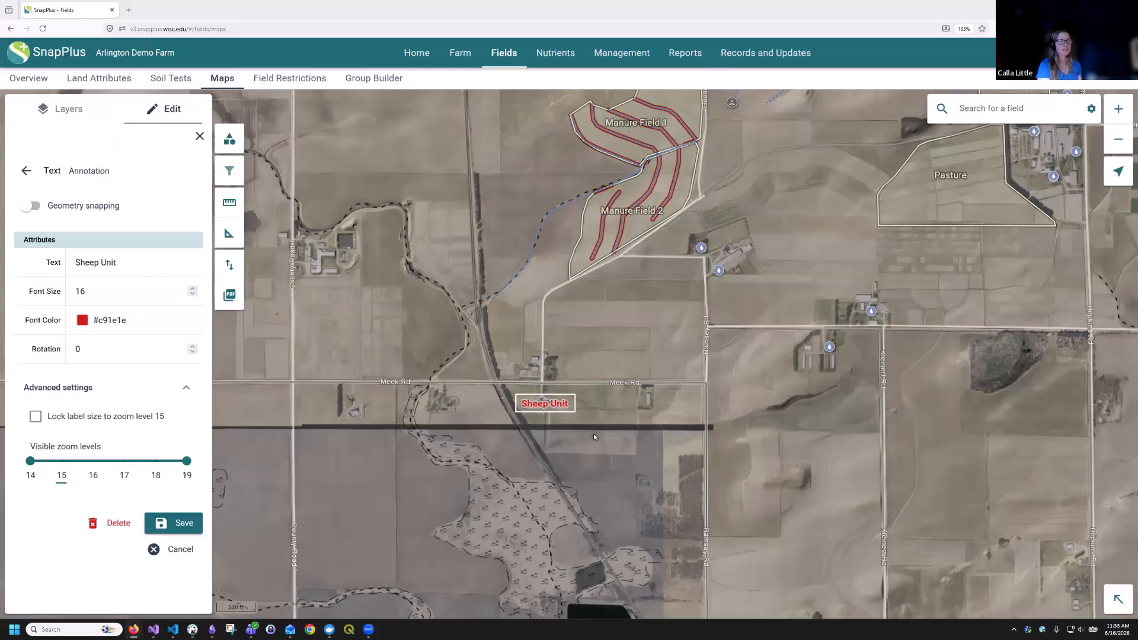
Lock the Sheep Unit label size to zoom level 16 and check how it scales in closer and wider map views
scroll(550, 414, "up", 2)
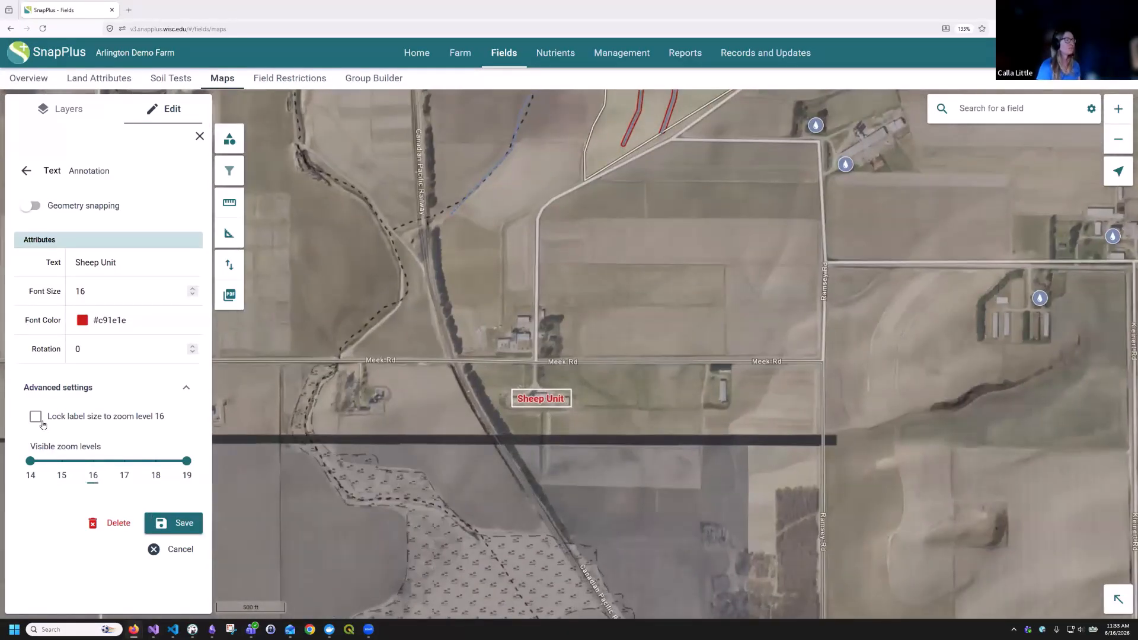
left_click(36, 416)
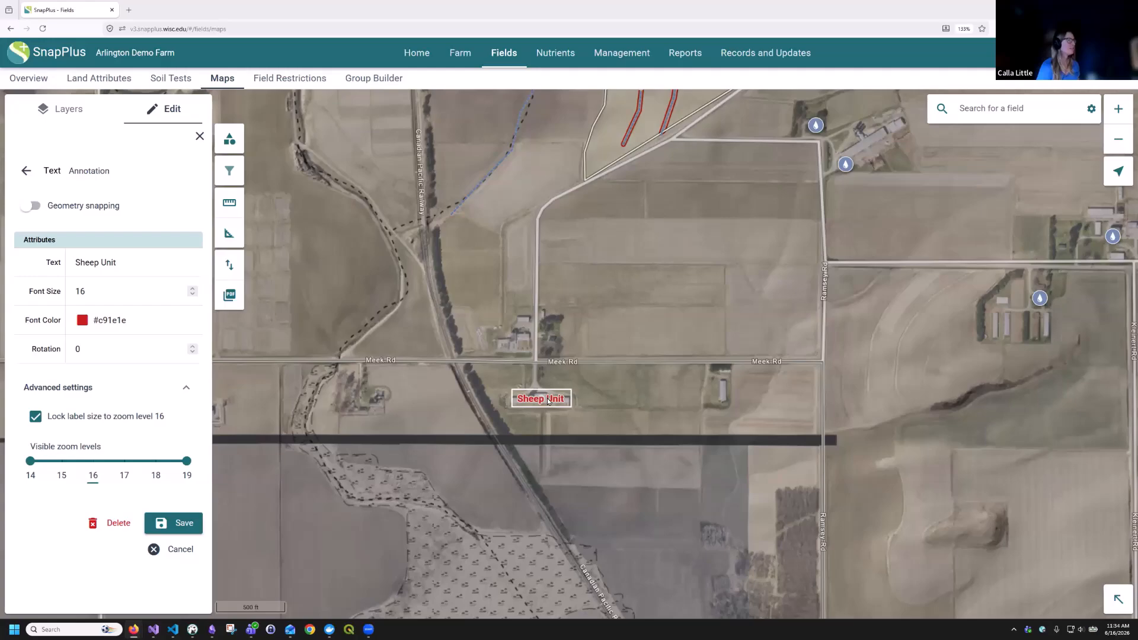
scroll(550, 400, "up", 2)
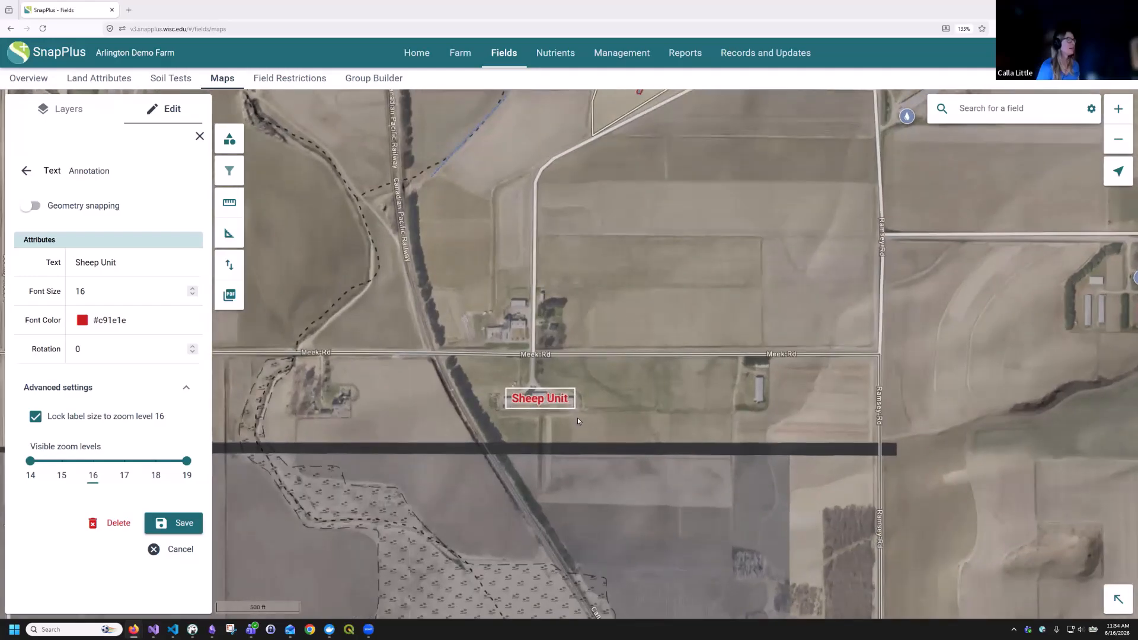
scroll(577, 417, "down", 2)
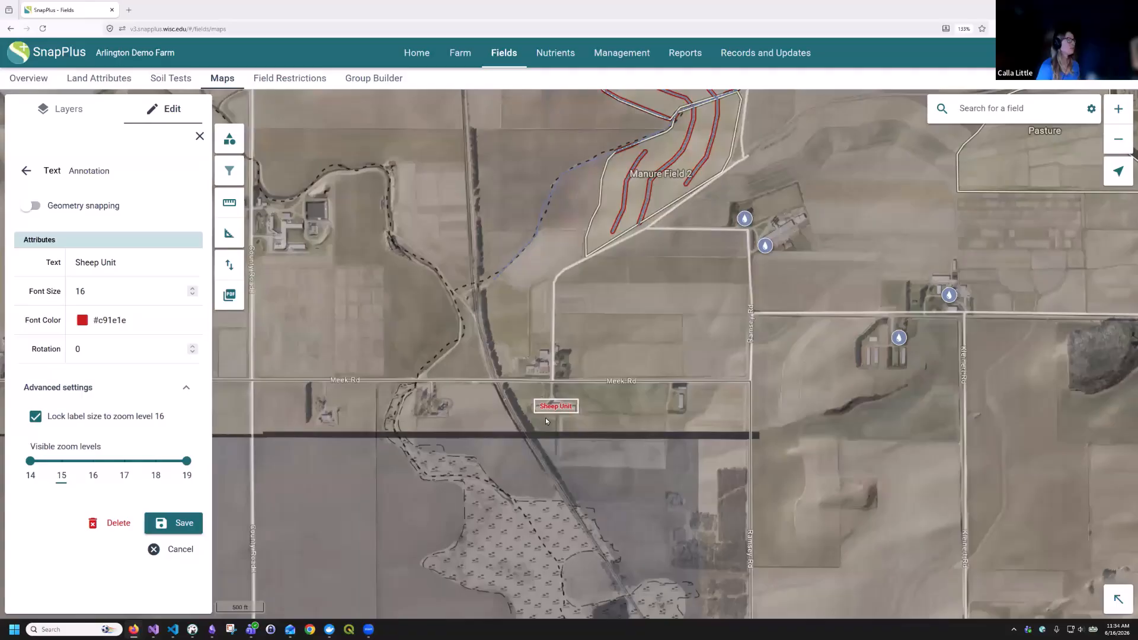
Limit the Sheep Unit label's visible zoom levels to 16 through 19, check it at levels 15 and 16, and save
scroll(611, 418, "up", 1)
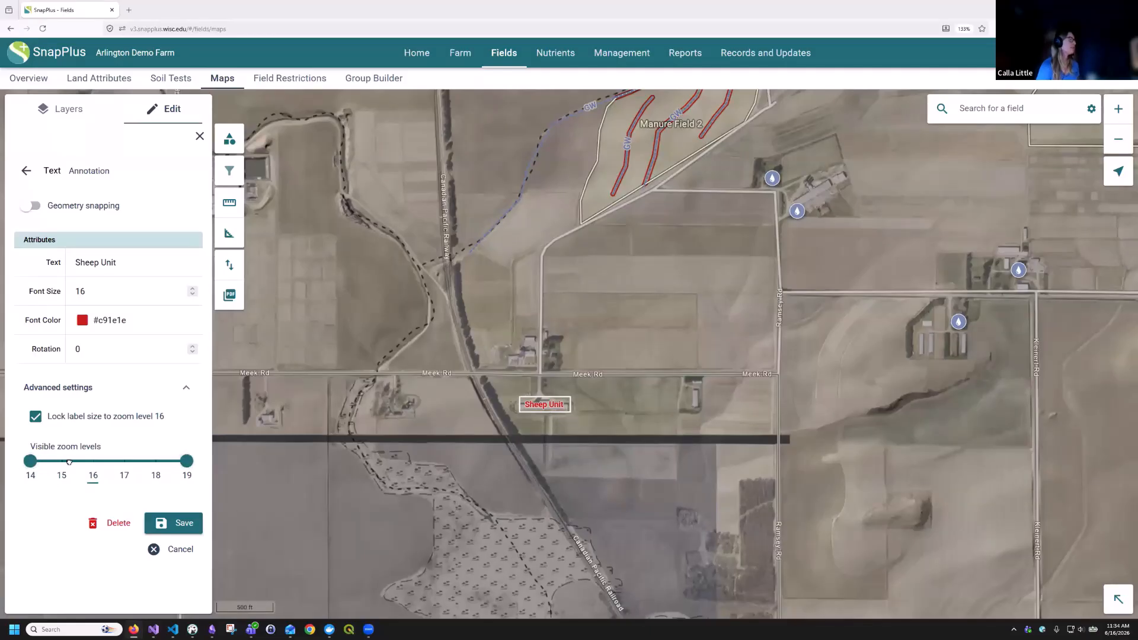
left_click_drag(28, 460, 93, 461)
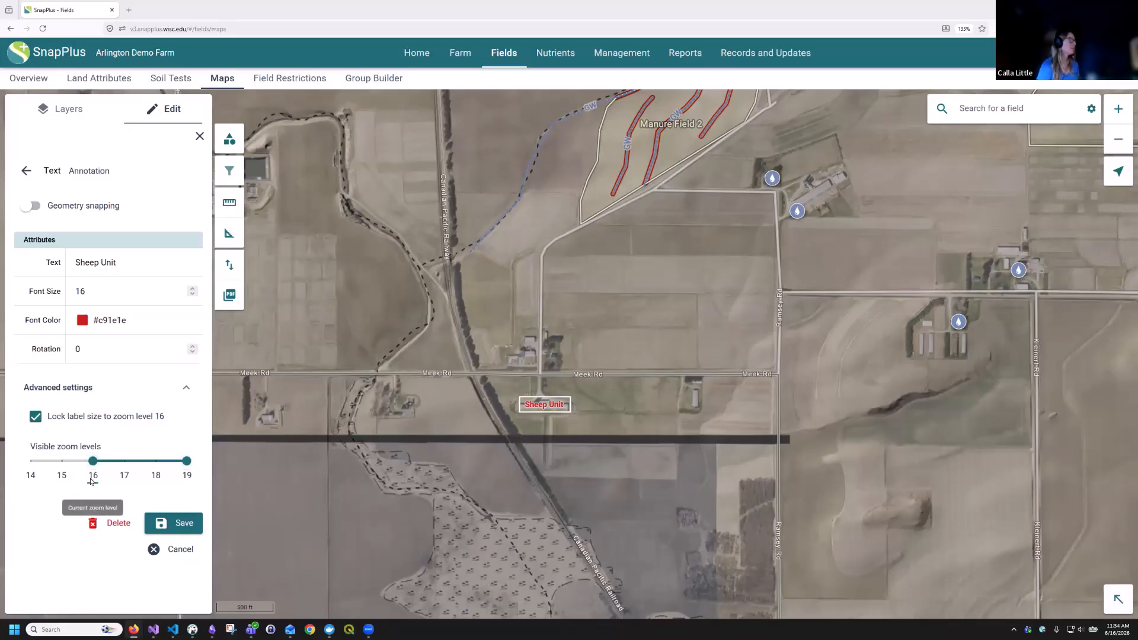
scroll(518, 487, "down", 1)
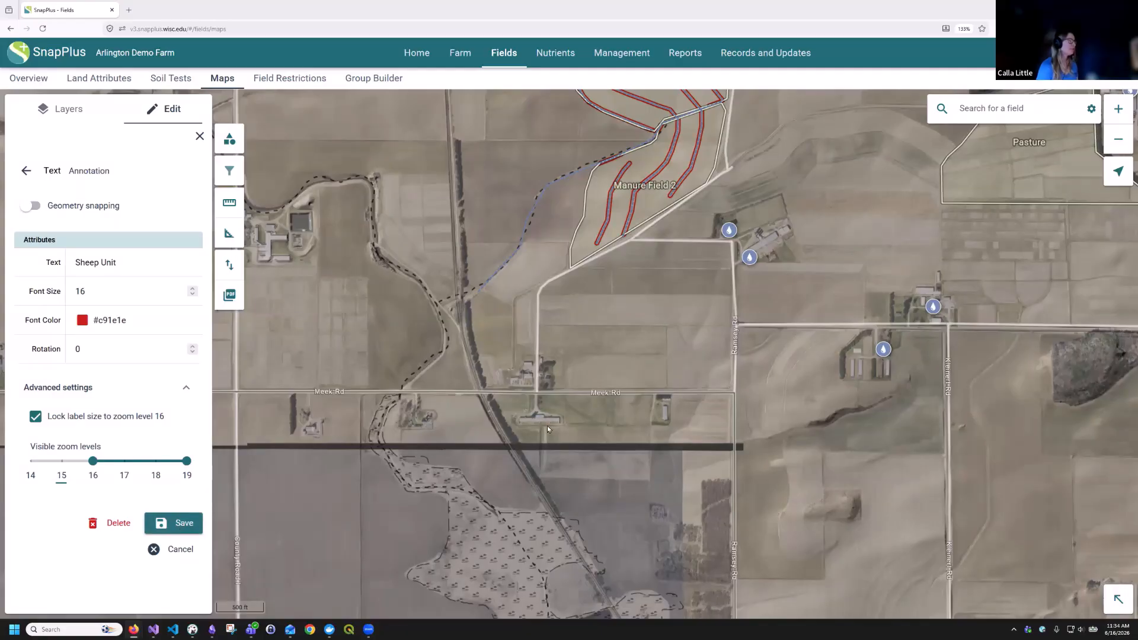
scroll(547, 425, "up", 2)
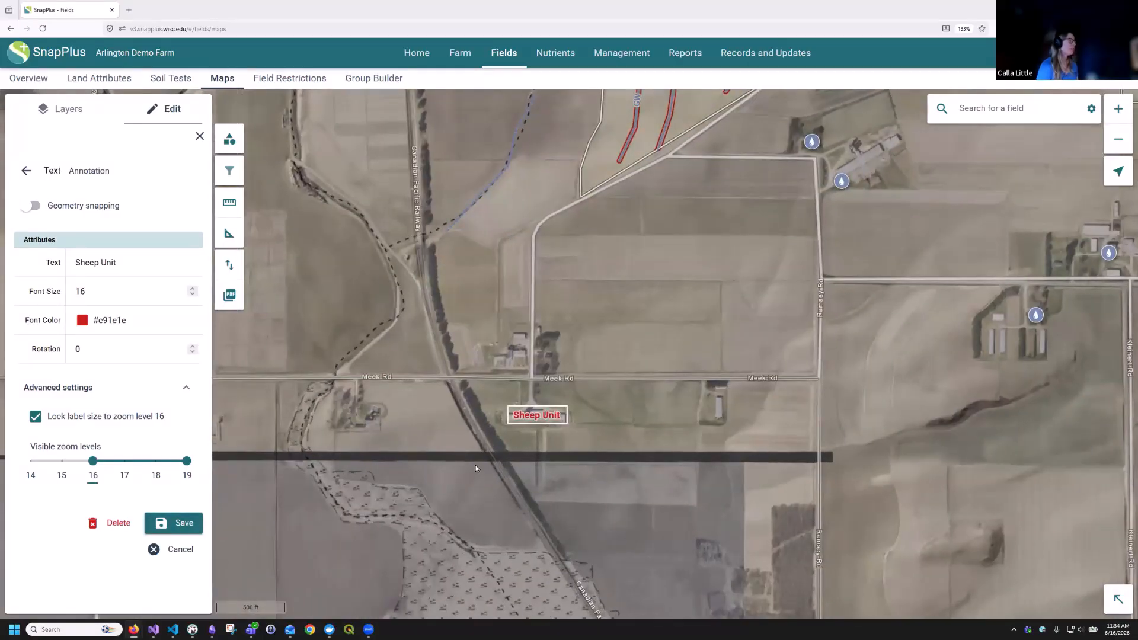
scroll(475, 468, "down", 2)
left_click(178, 521)
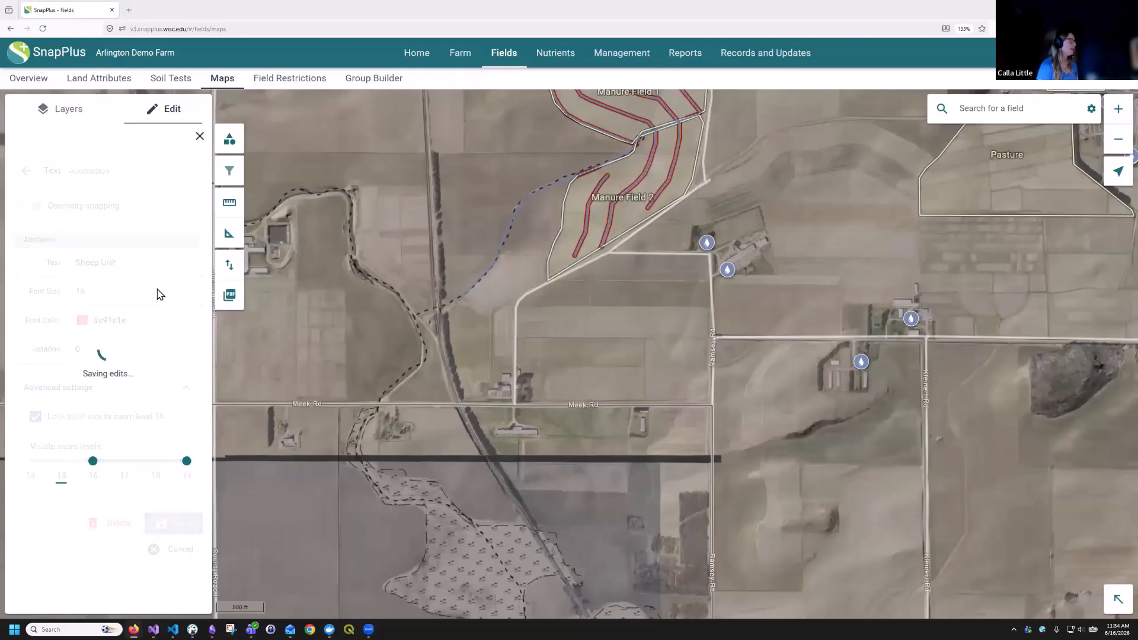
Add a new text annotation reading "Sheep Unit" on the farm buildings just south of Meek Rd
left_click(51, 244)
left_click(516, 433)
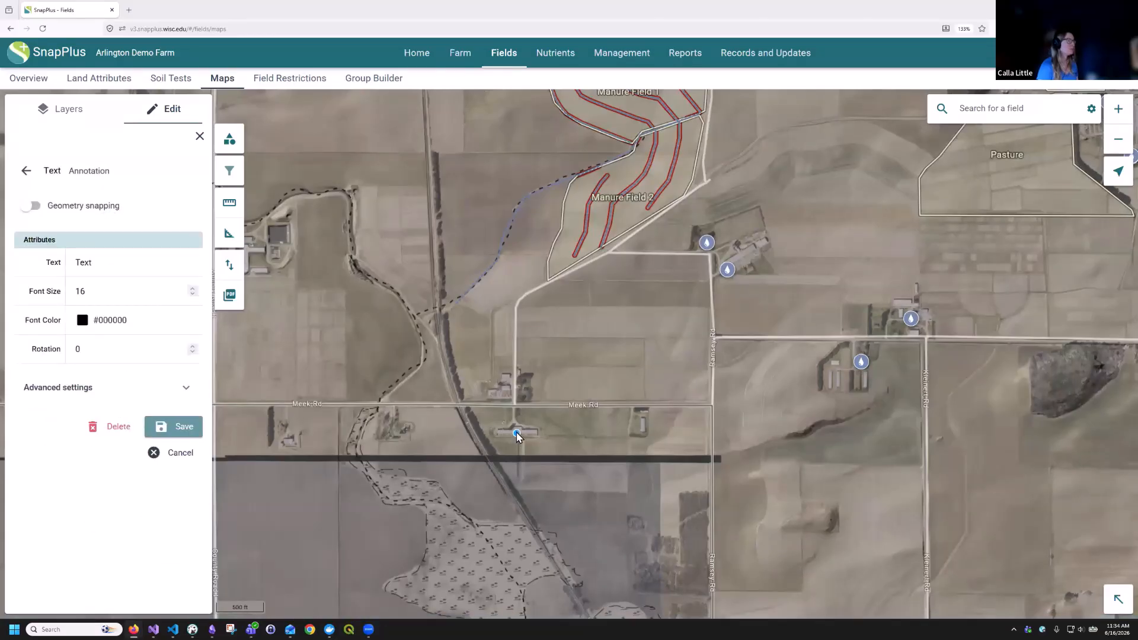
left_click_drag(114, 266, 61, 268)
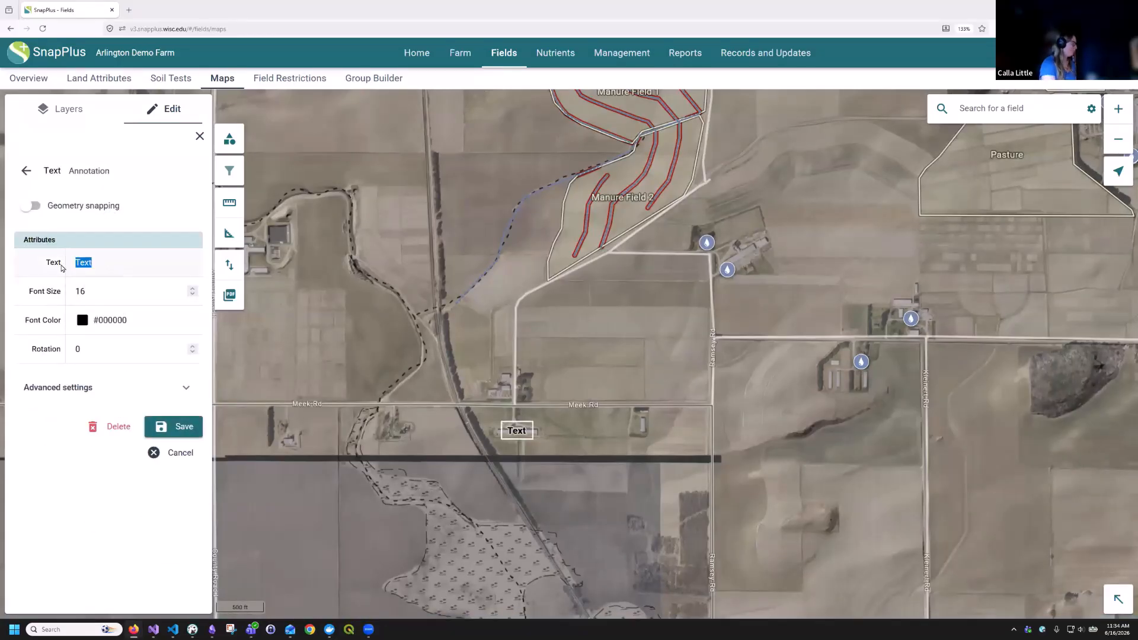
type("SHeep")
key("BackSpace")
key("BackSpace")
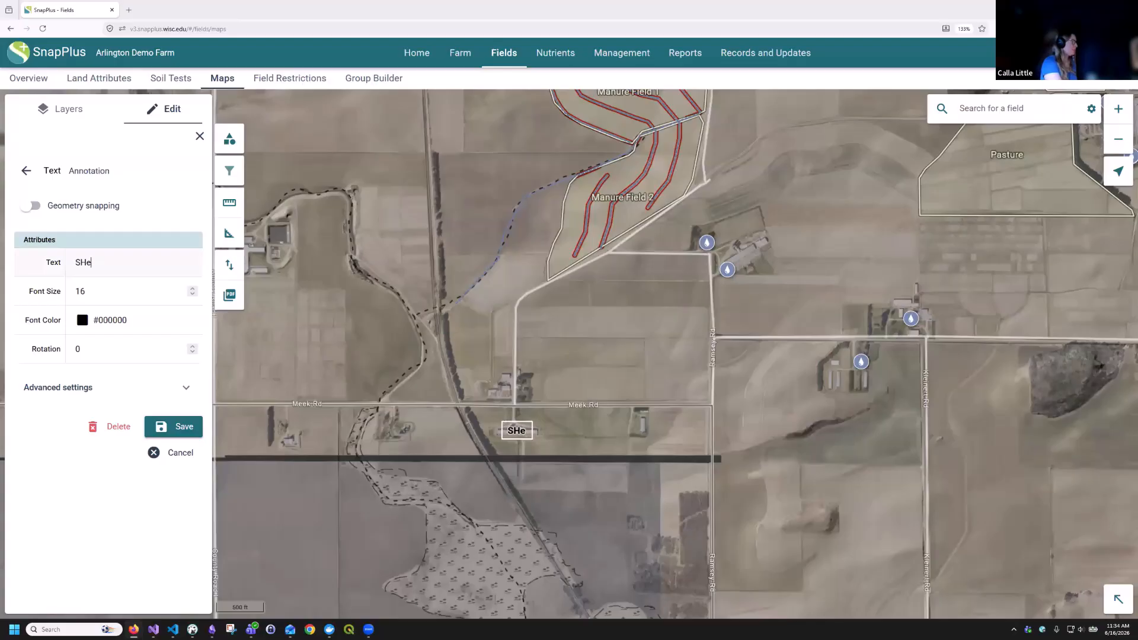
key("BackSpace")
key("BackSpace")
type("heep U")
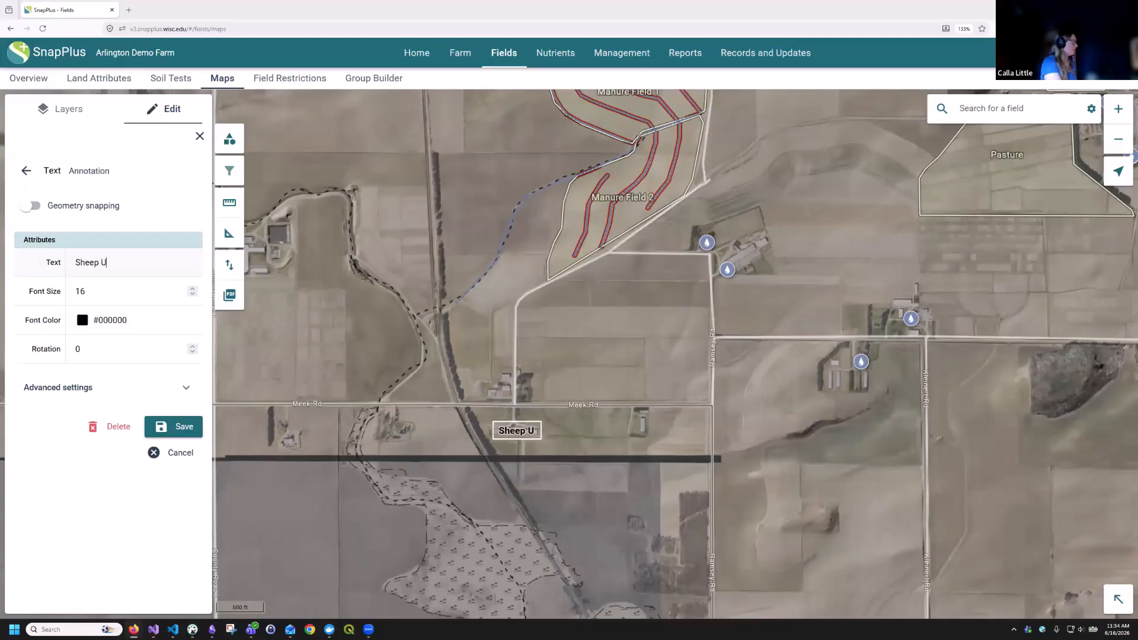
type("nit")
Limit the new annotation's visible zoom levels to 14 through 15 and change its text to "Sheep Unit 2"
left_click(143, 389)
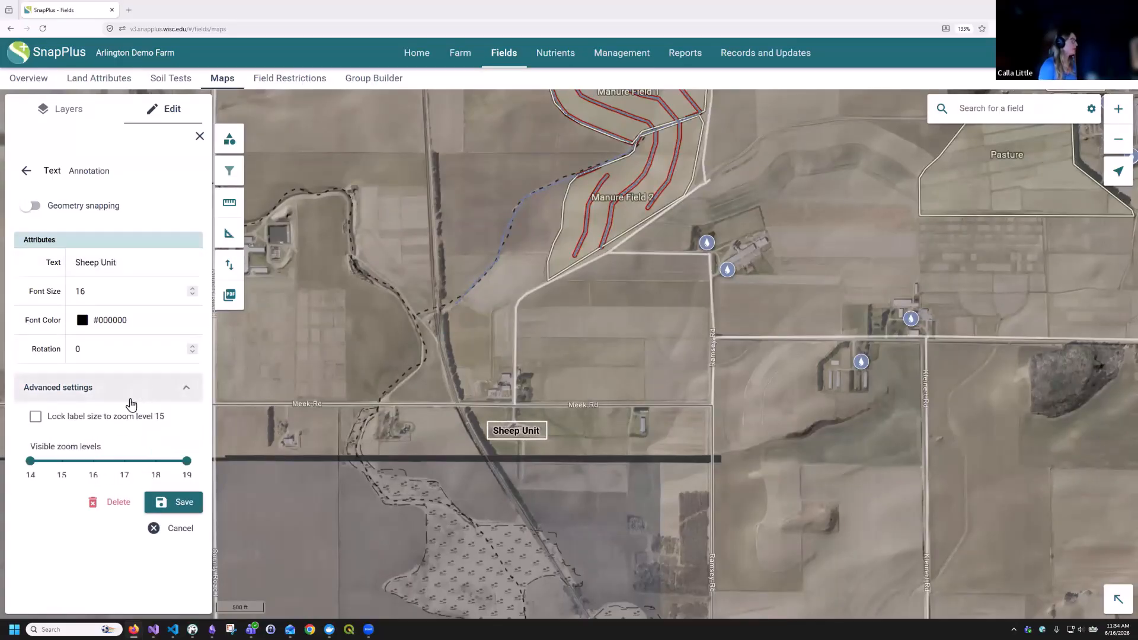
left_click_drag(30, 461, 62, 461)
left_click(28, 459)
left_click(118, 262)
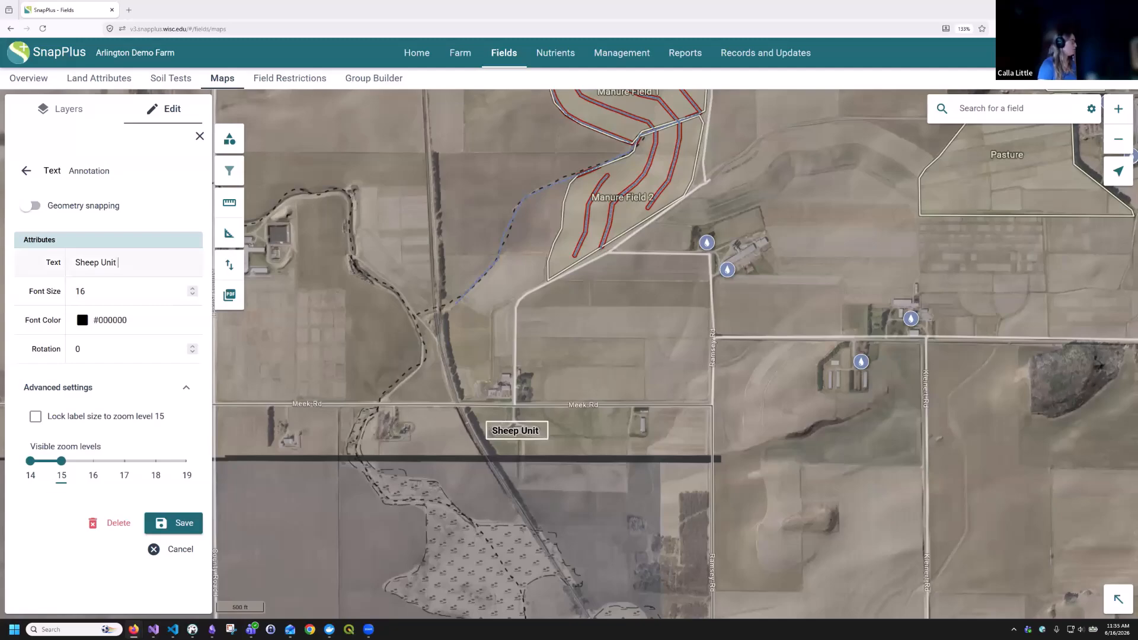
type("2")
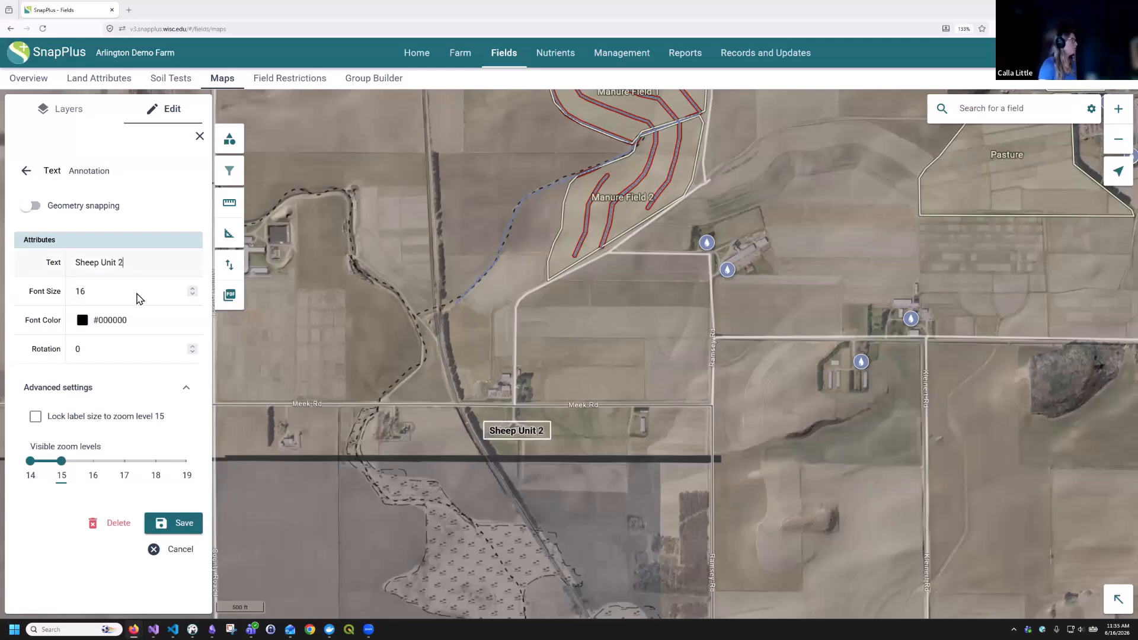
Set the Sheep Unit 2 annotation's font color to blue #3f72e0 and save it
left_click(83, 323)
left_click(138, 443)
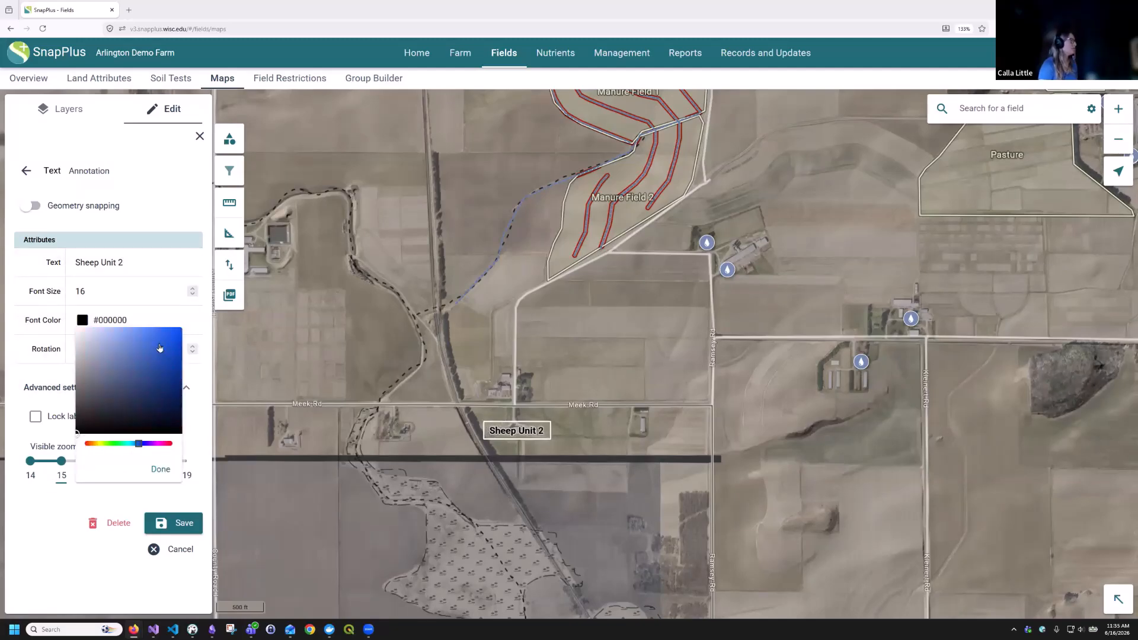
left_click(158, 344)
left_click(151, 342)
left_click(161, 469)
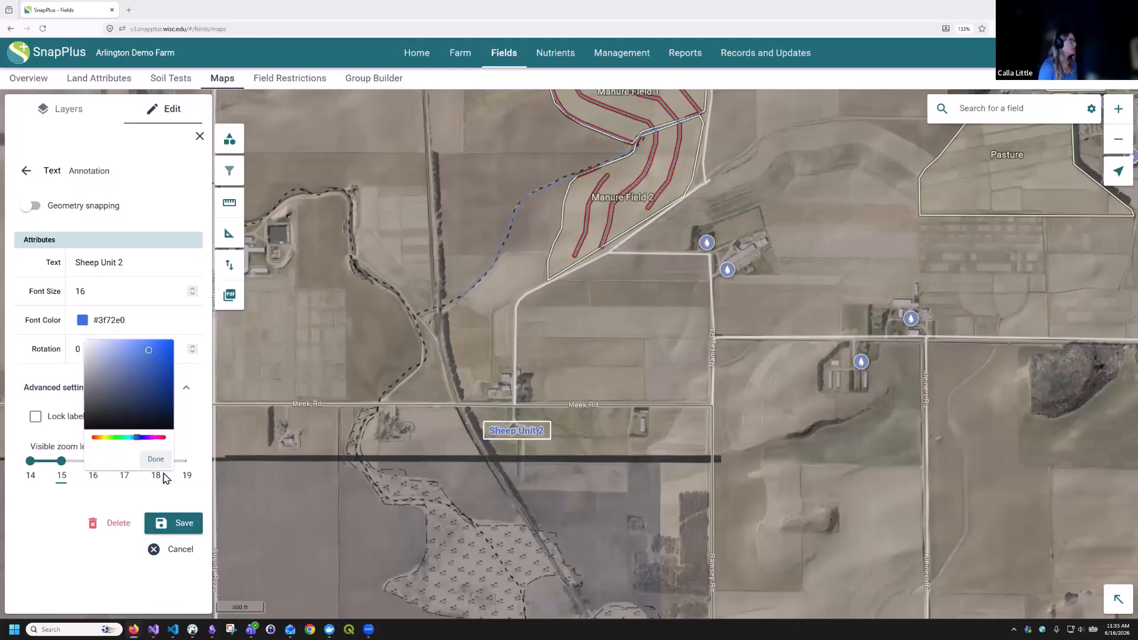
left_click(173, 523)
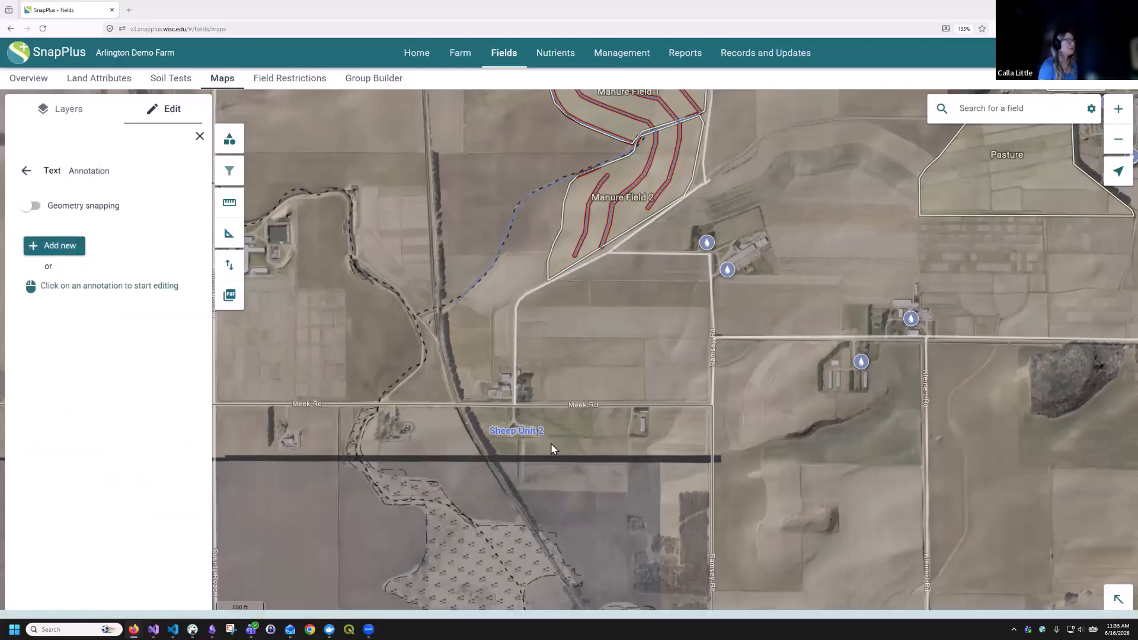
Compare which sheep unit label shows in wider and closer map views, selecting the Sheep Unit 2 and Sheep Unit annotations
scroll(550, 443, "down", 1)
scroll(549, 442, "down", 1)
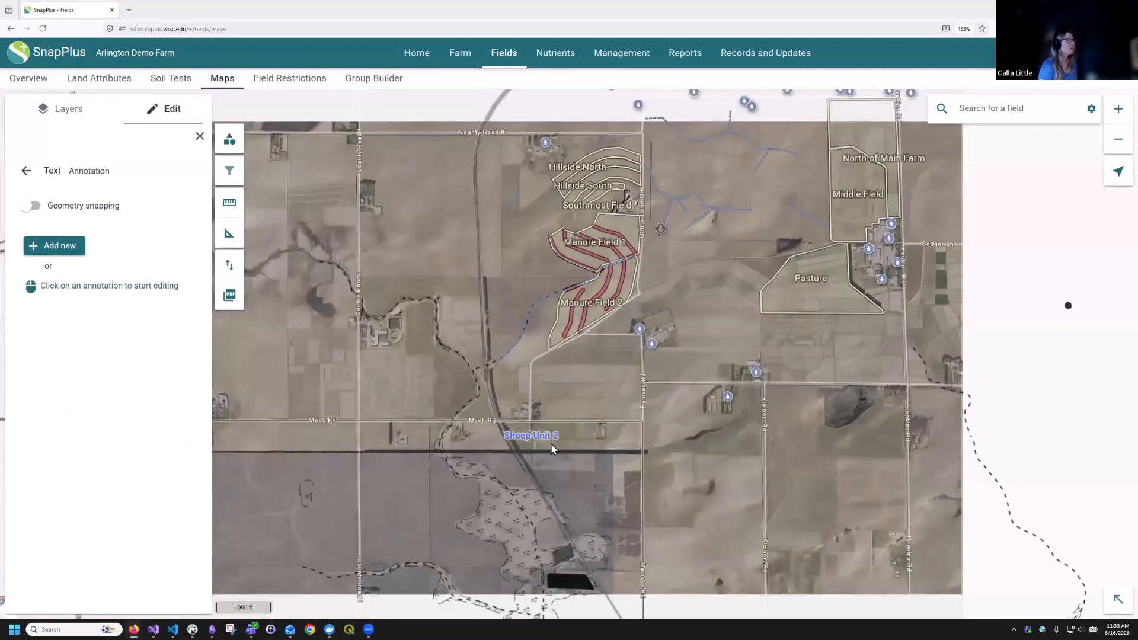
left_click(533, 436)
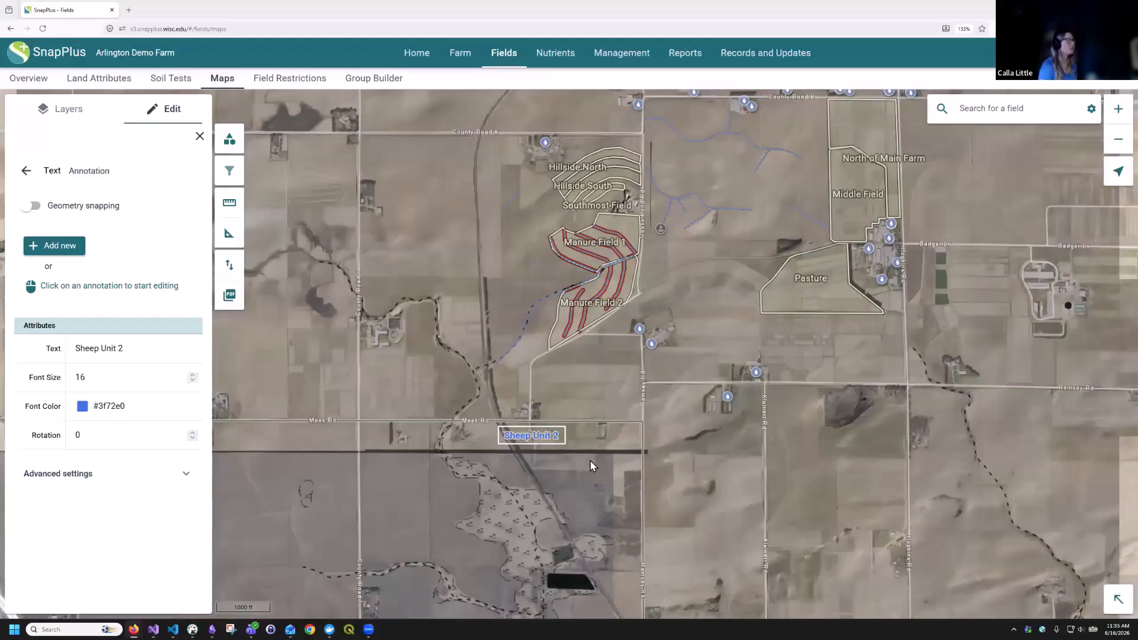
scroll(530, 445, "up", 1)
scroll(529, 442, "up", 1)
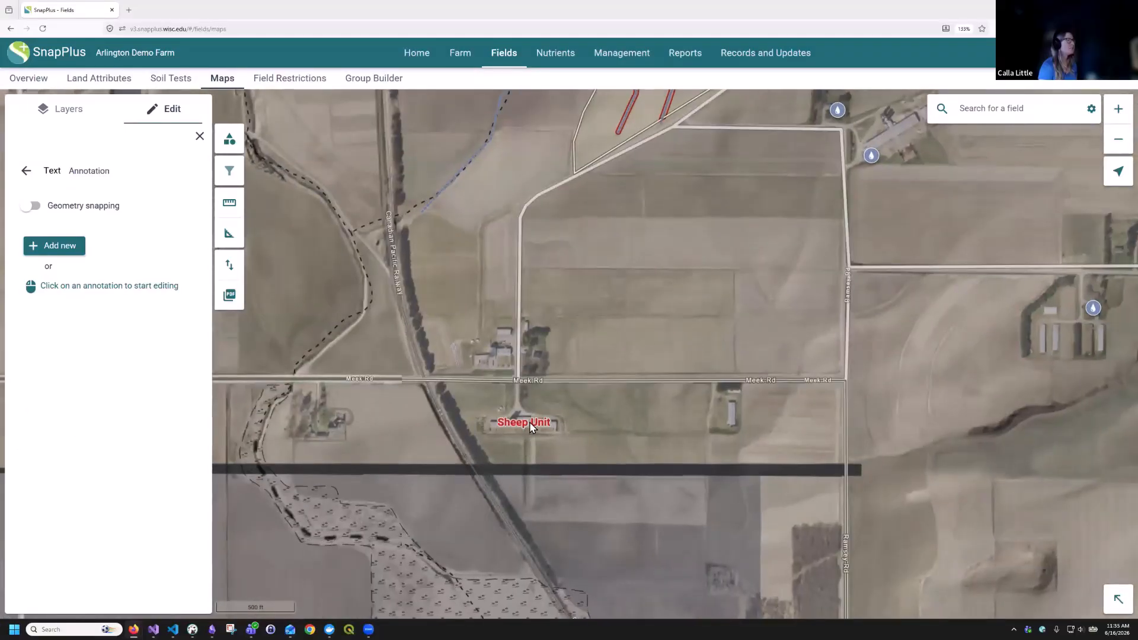
left_click(520, 428)
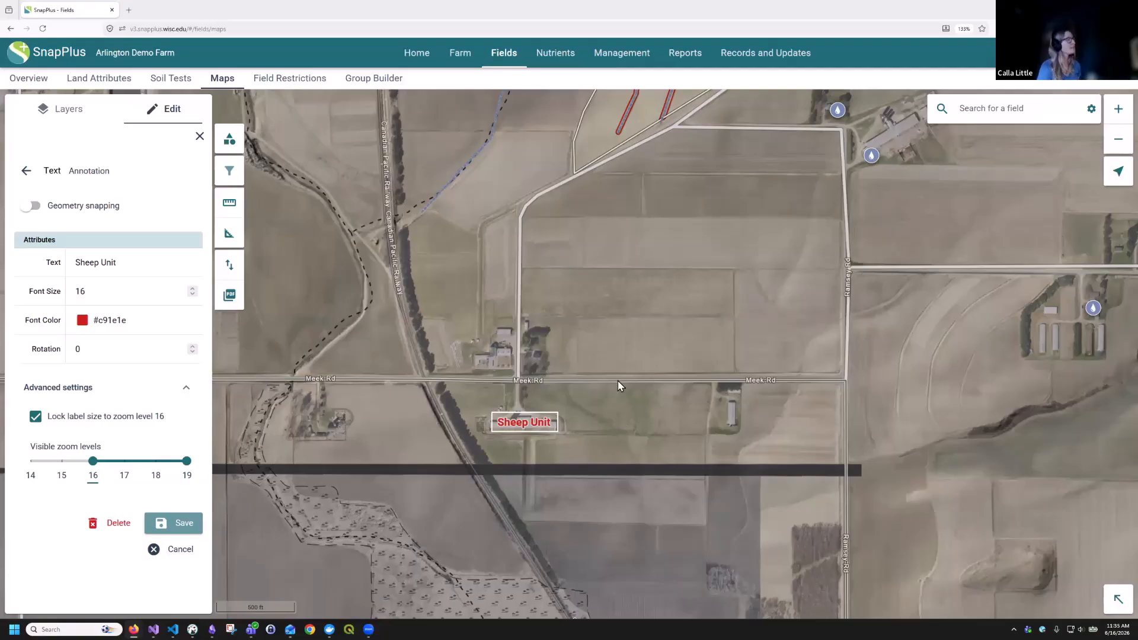
Set up a shapefile import for the Annotations feature type using Annotations.zip
left_click(235, 270)
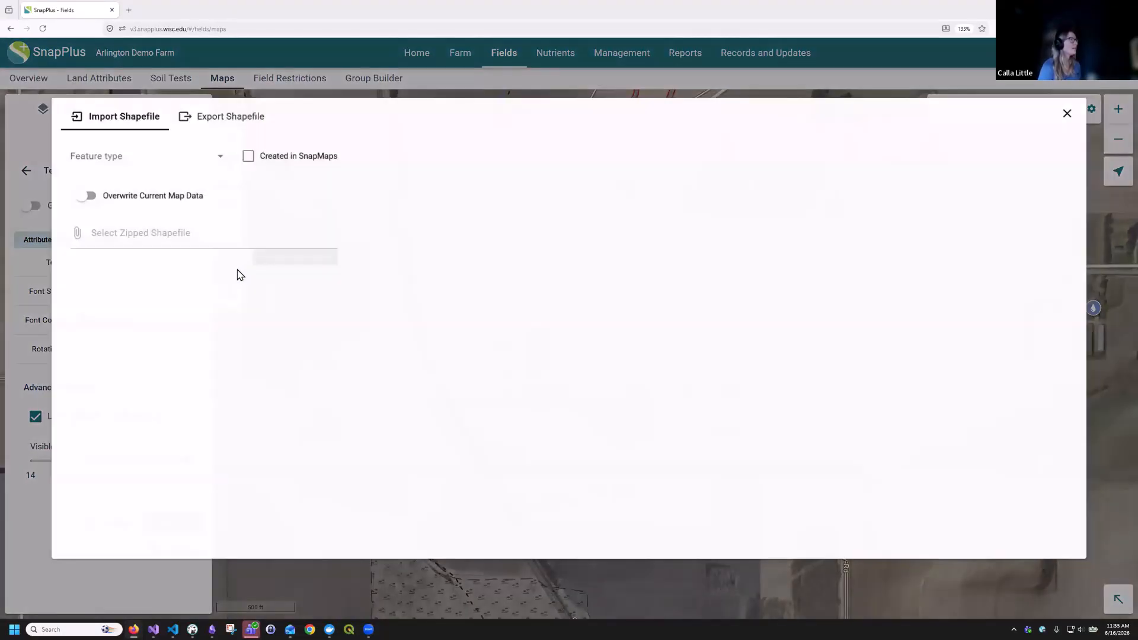
left_click(122, 158)
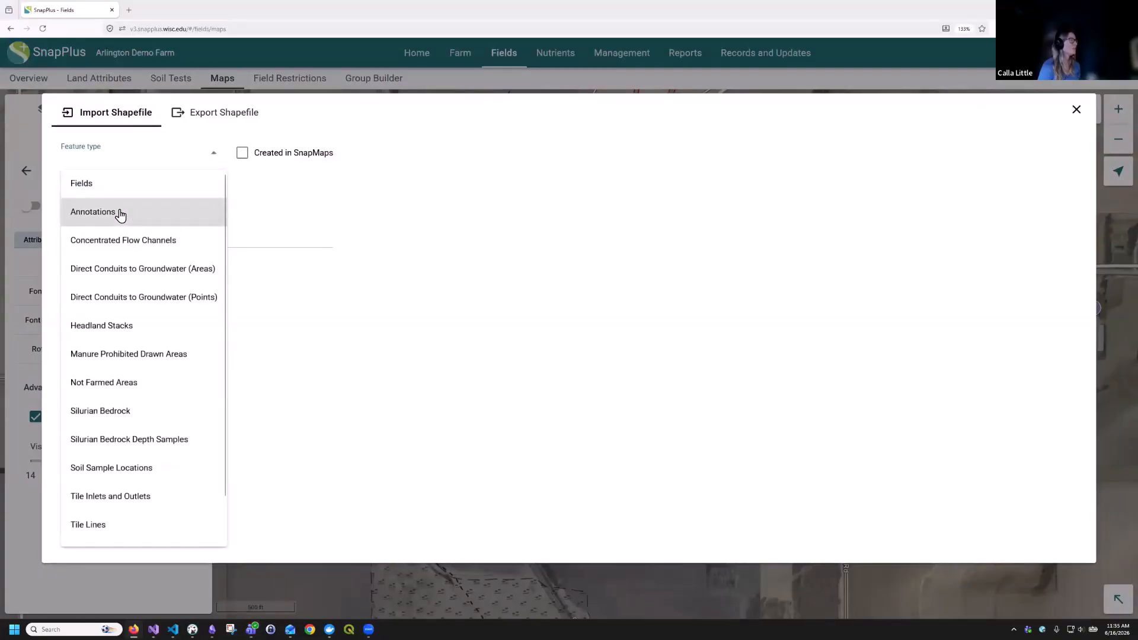
left_click(120, 213)
left_click(151, 243)
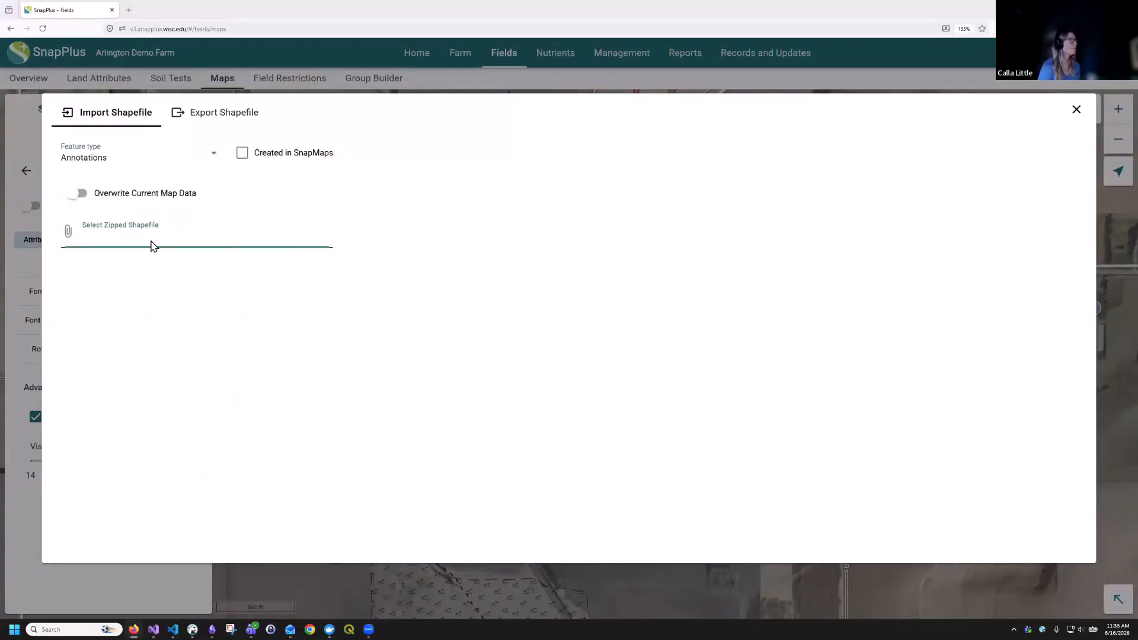
left_click(132, 84)
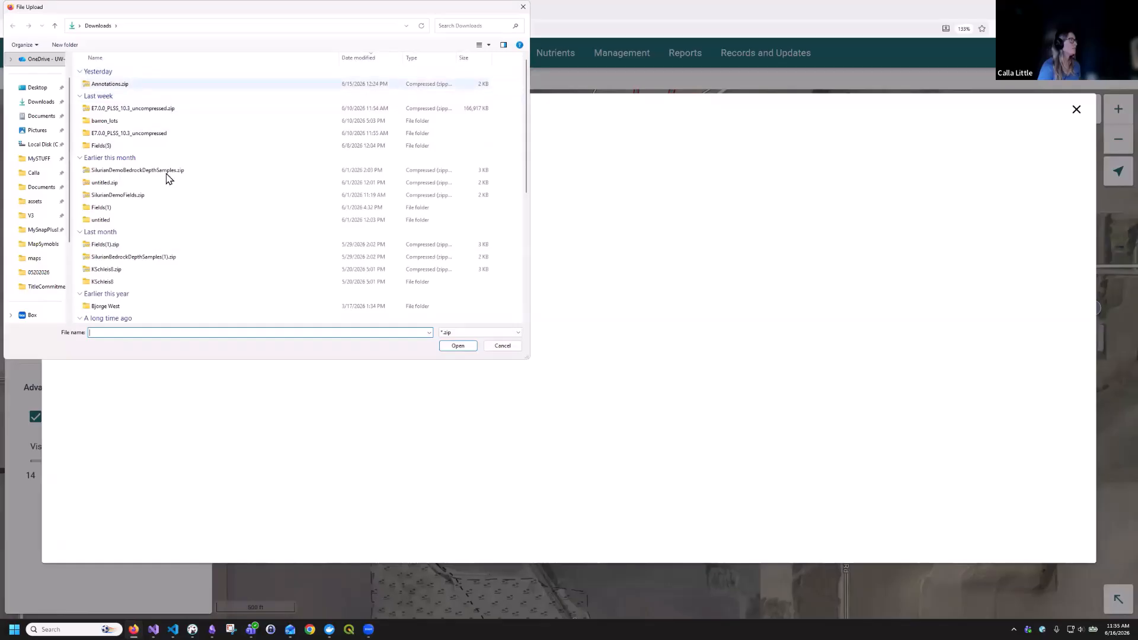
left_click(459, 346)
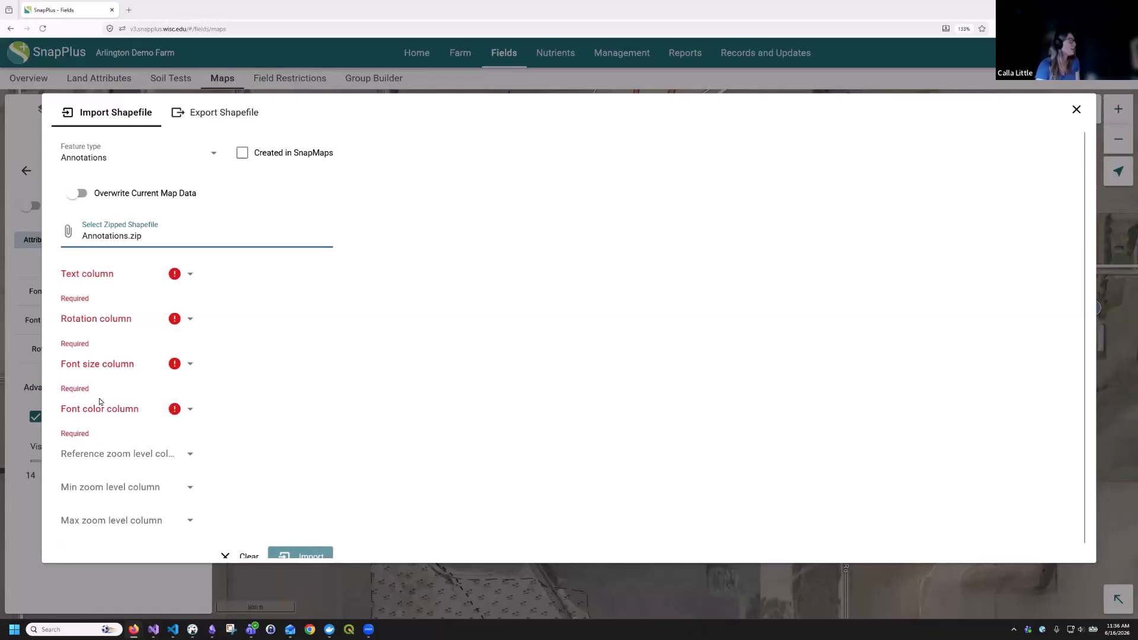
Clear the annotation import settings and close the shapefile import without importing
scroll(148, 415, "down", 1)
left_click(237, 547)
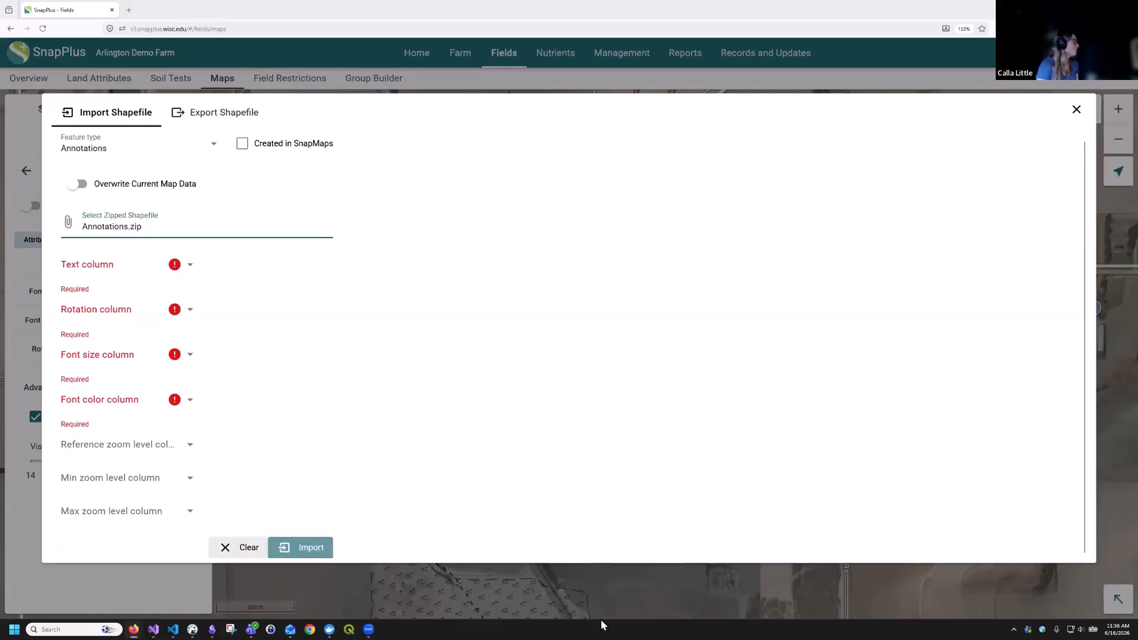
left_click(1077, 109)
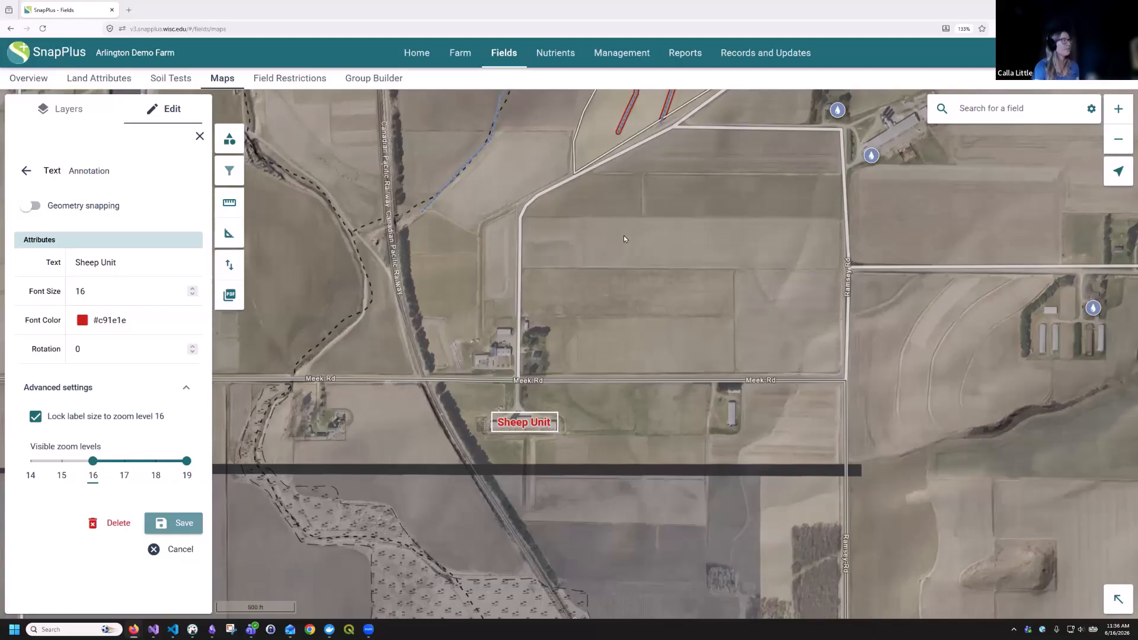
Add Crop to the field name in the Fields layer's map labels and view the labels around Manure Field 2
left_click(68, 116)
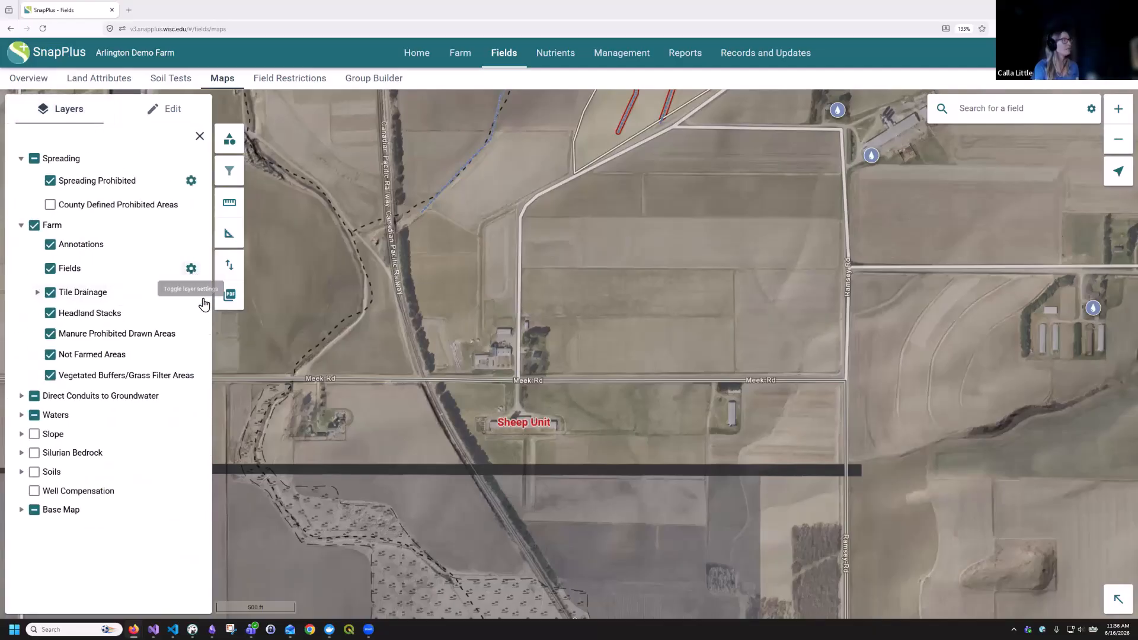
left_click(191, 267)
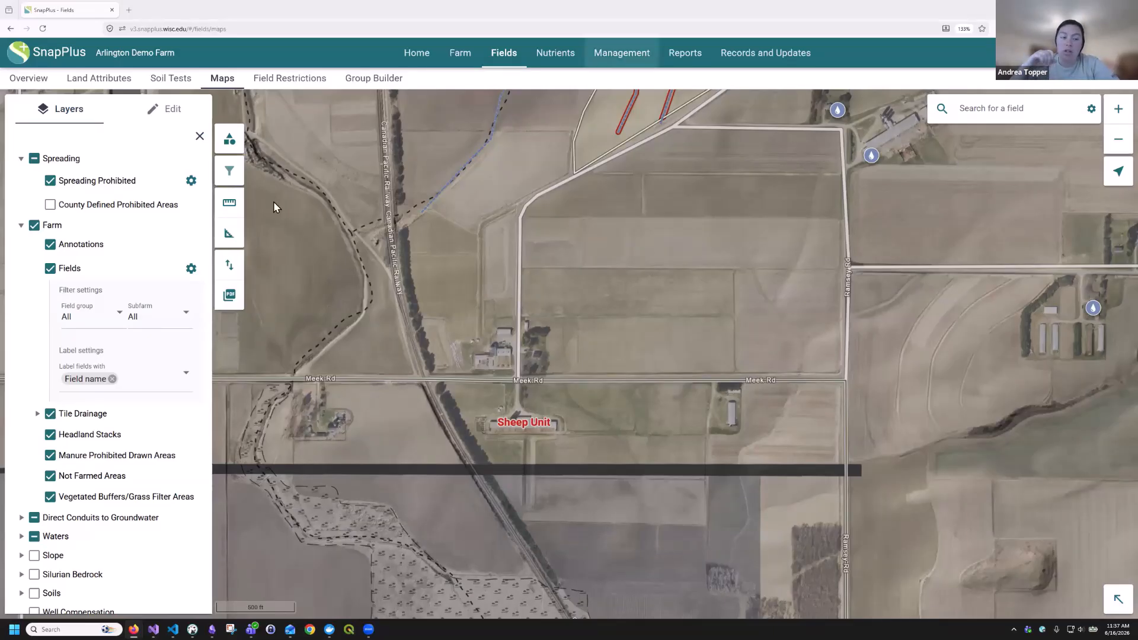
left_click(126, 383)
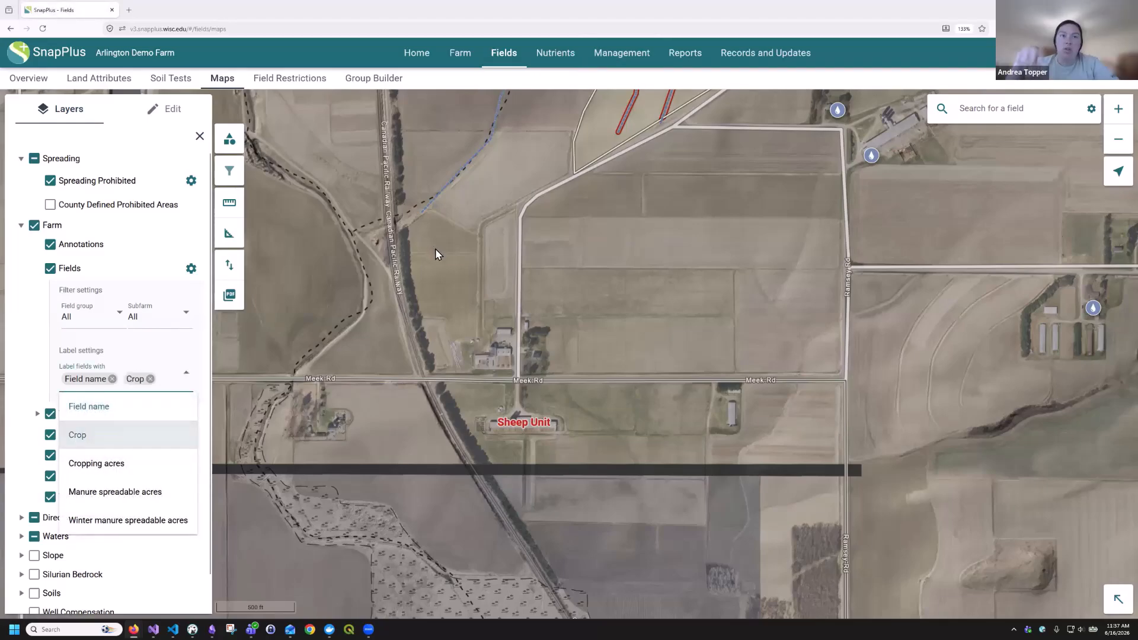
scroll(435, 248, "down", 2)
left_click(532, 420)
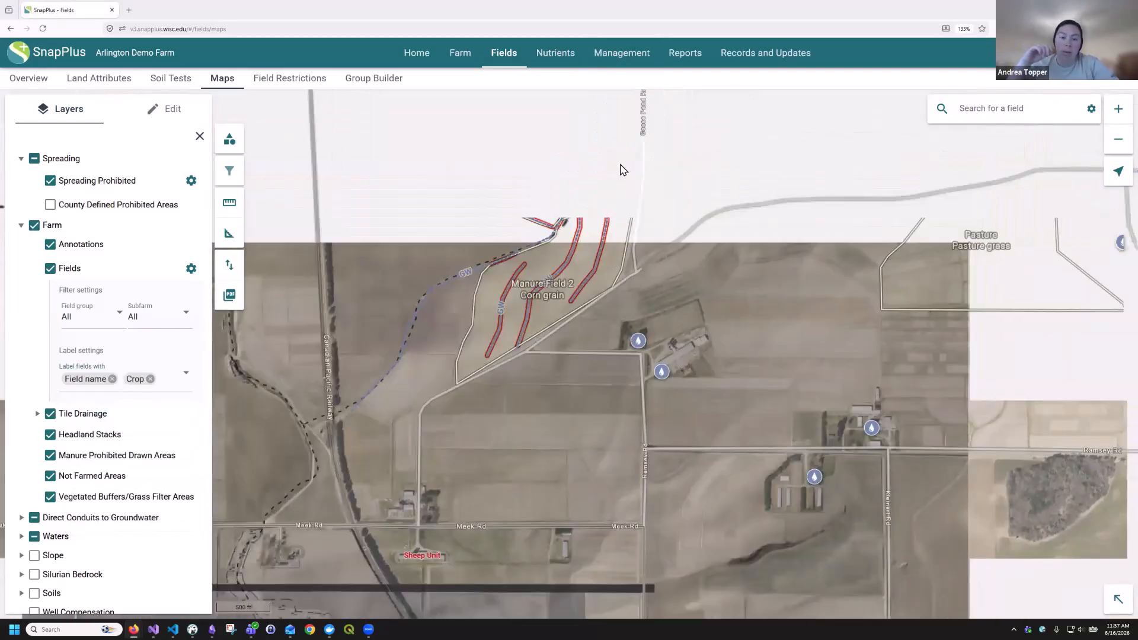
Check the nutrient applications map for Manure Field 2's 2025 corn grain in Management, and return to the field map's label settings
left_click(622, 56)
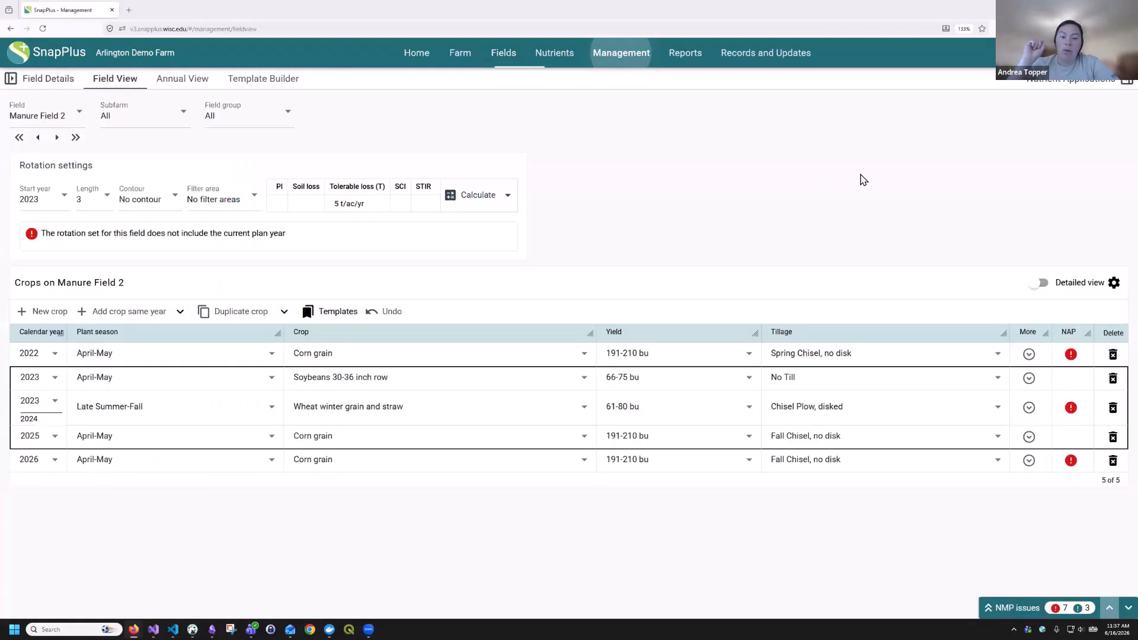
left_click(1067, 90)
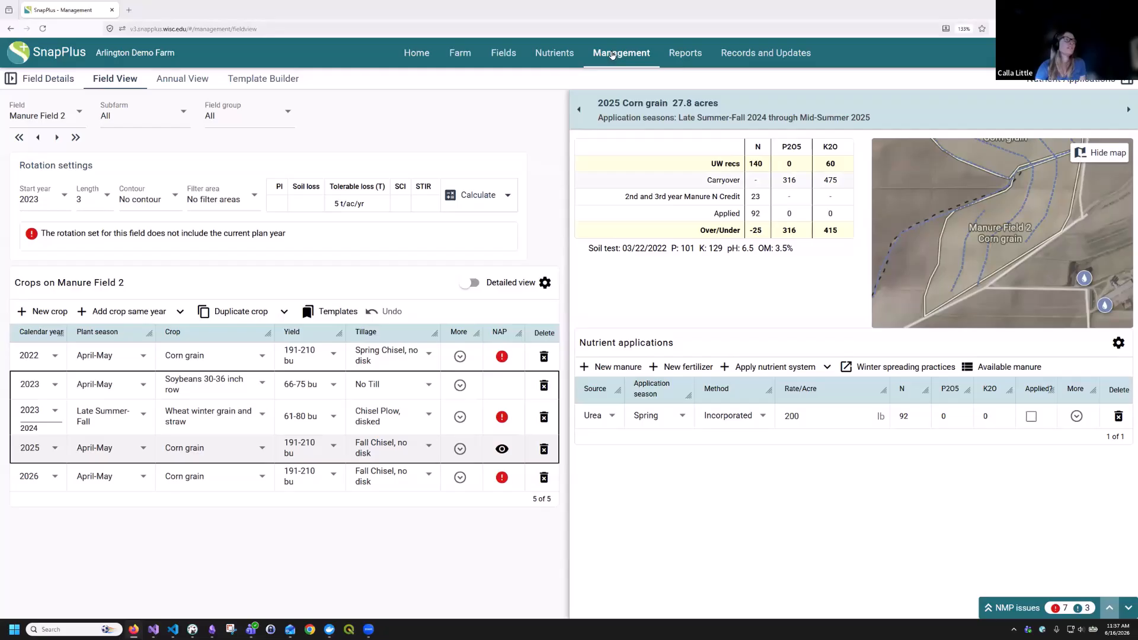
left_click(521, 55)
left_click(223, 79)
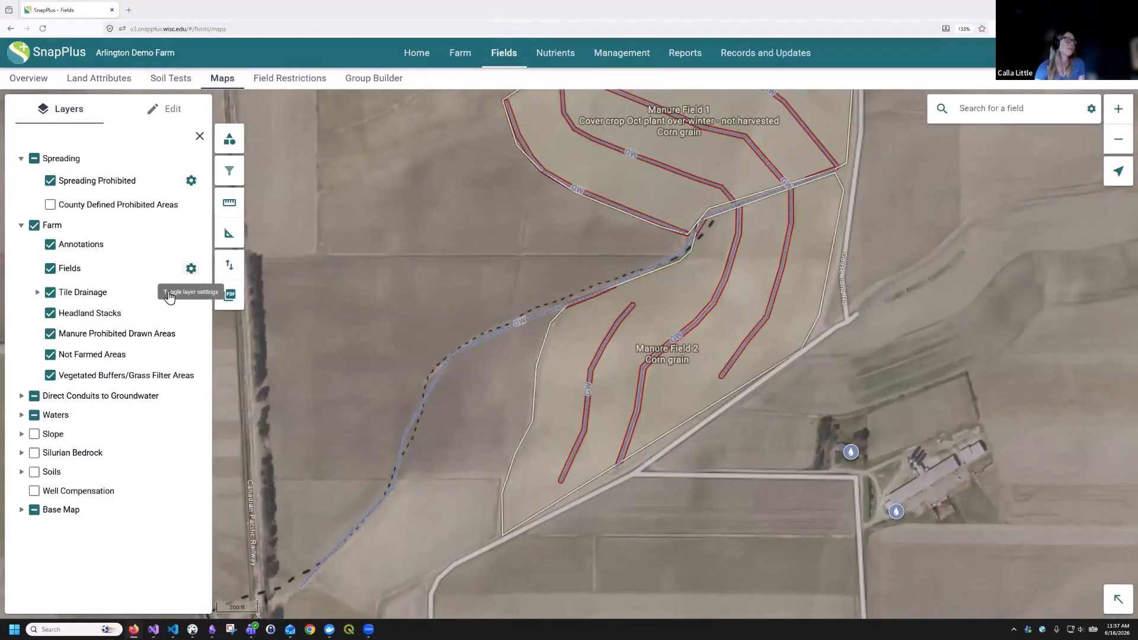
left_click(191, 268)
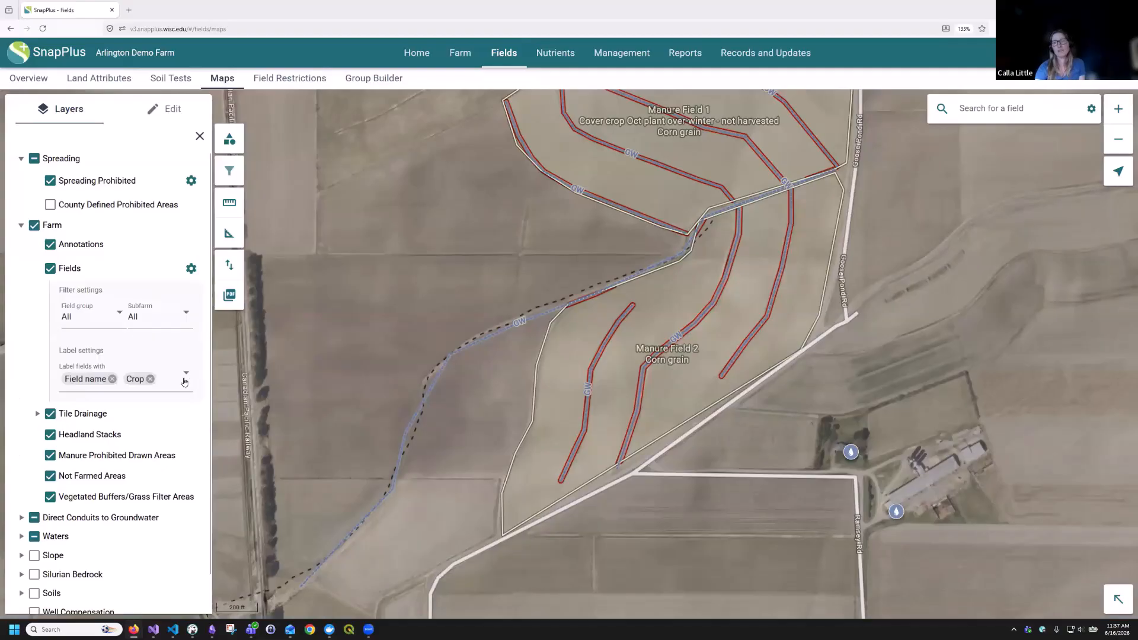